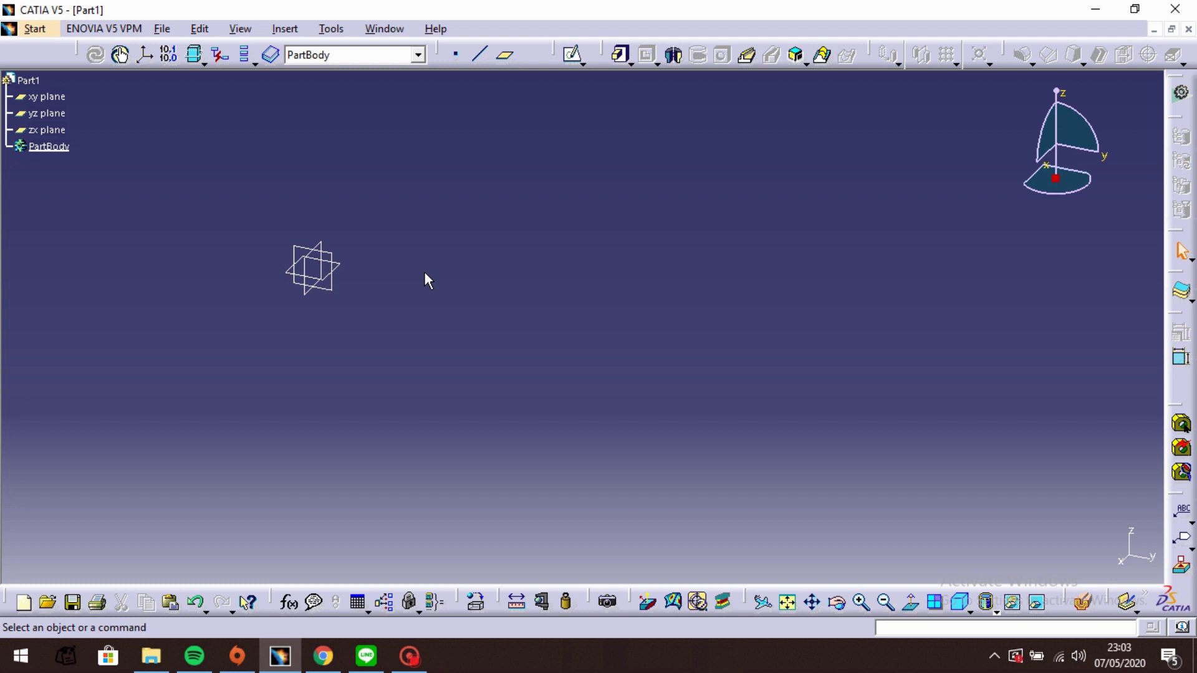
- Sketch a circle about 206 mm in diameter on the xy plane, centred on the origin
left_click(352, 274)
left_click(572, 55)
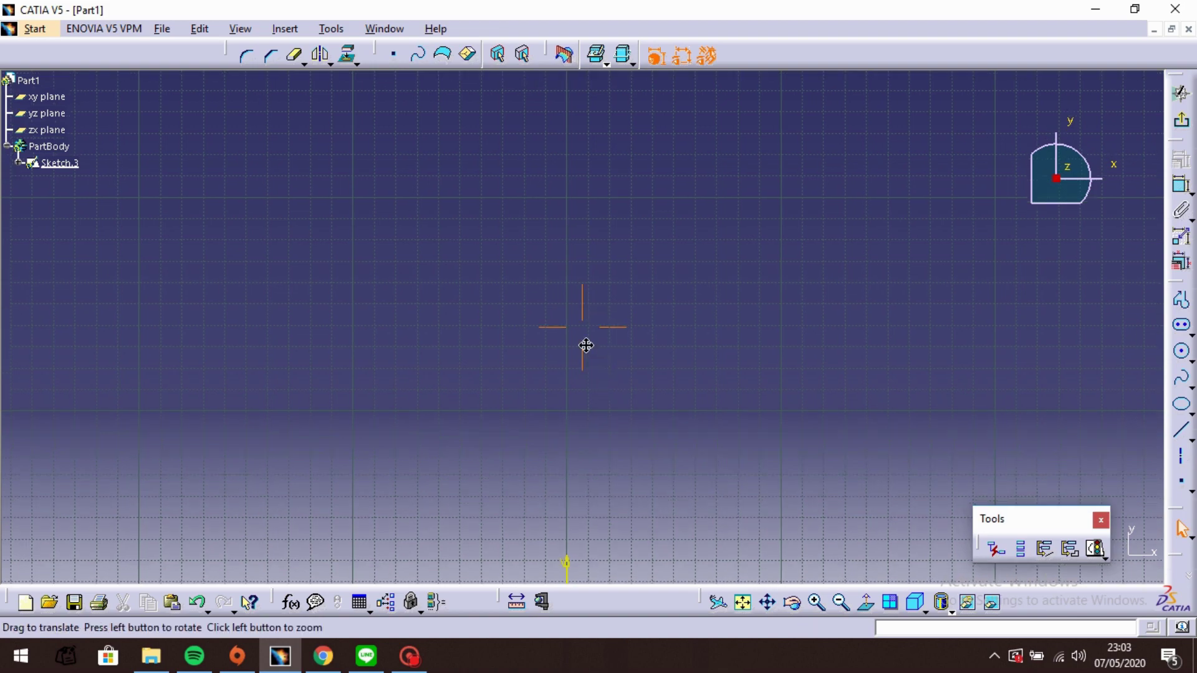
mouse_move(593, 253)
middle_mouse_down()
mouse_move(625, 279)
mouse_move(639, 215)
middle_mouse_up()
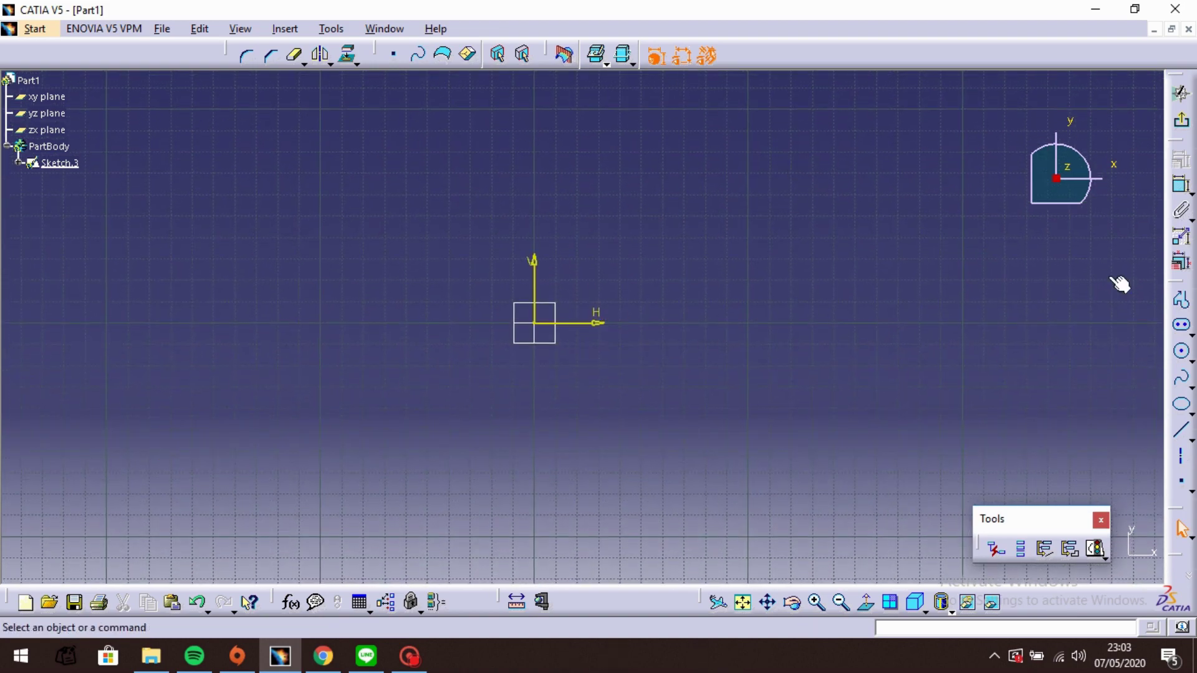
left_click(1182, 351)
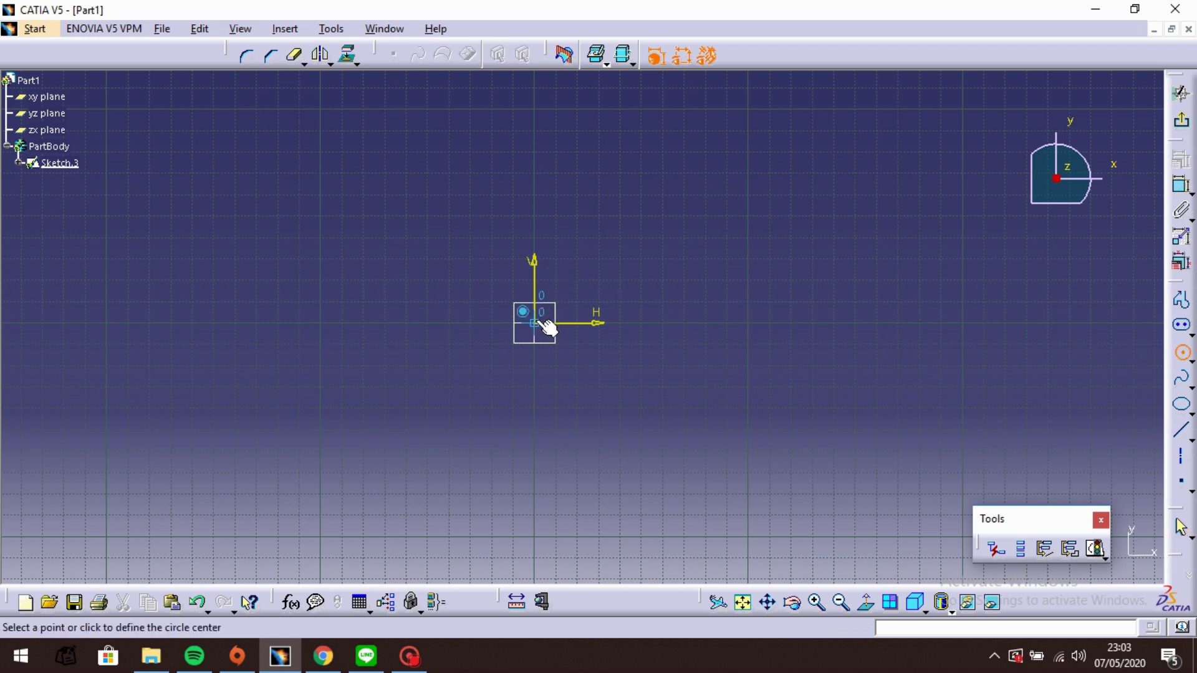
left_click(534, 322)
left_click(727, 439)
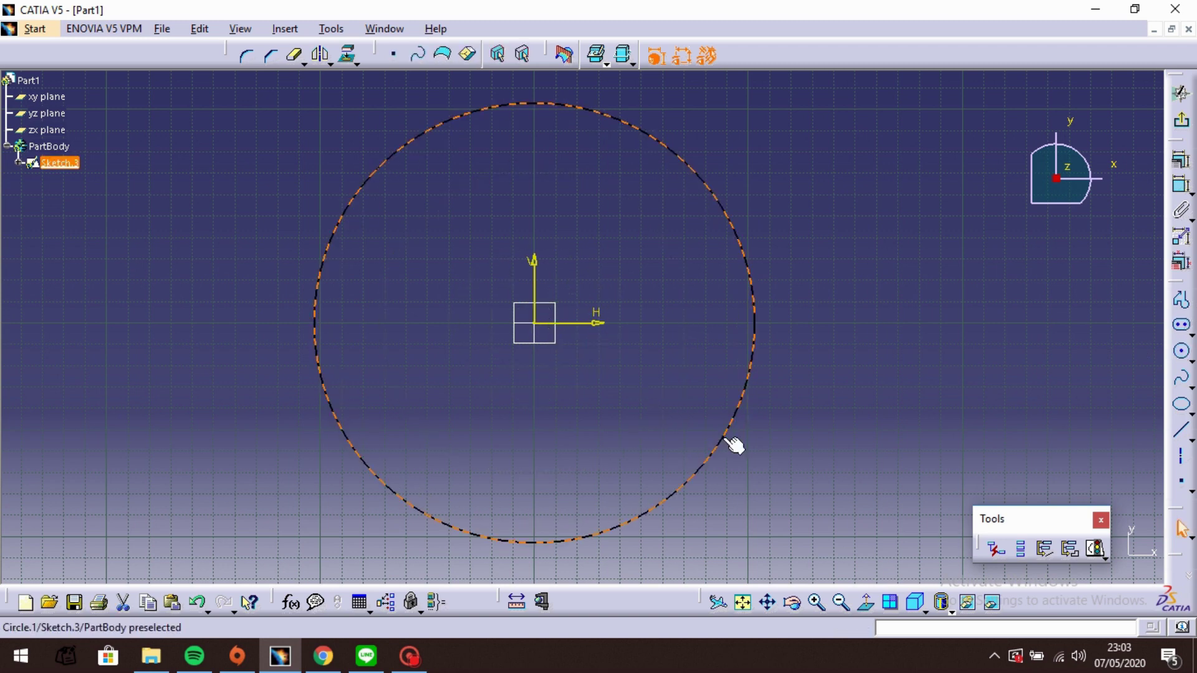
- Dimension the circle's diameter to 200 mm and delete the dimension constraint once the size is applied
left_click(1182, 185)
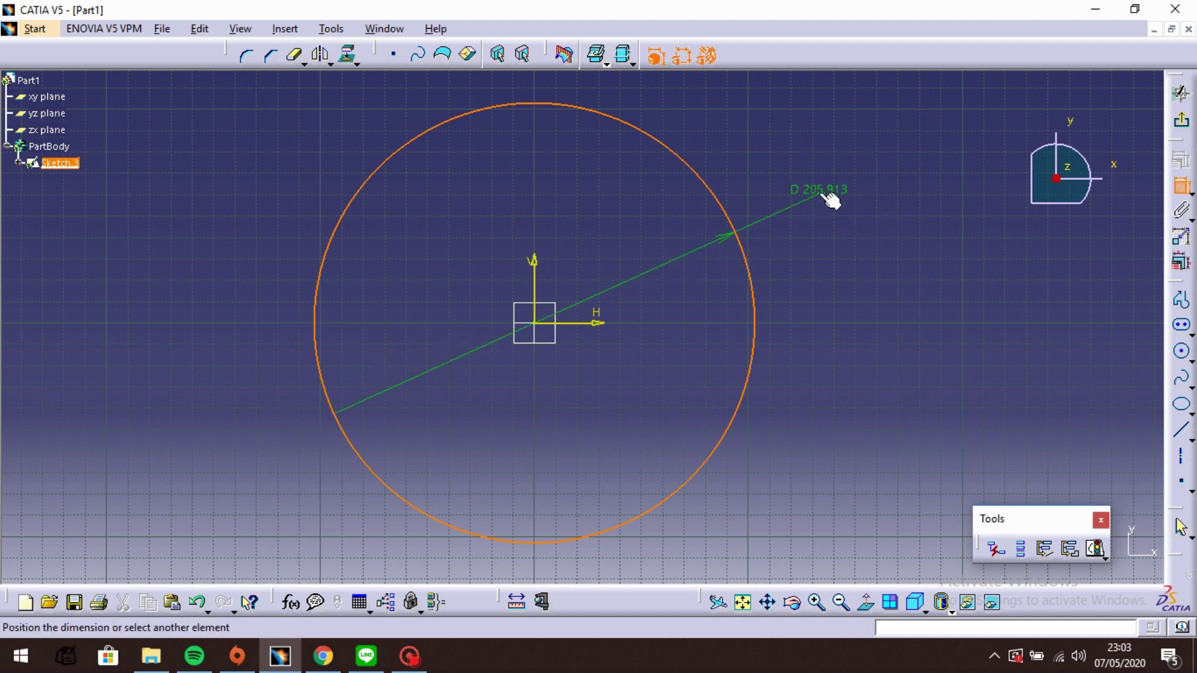
left_click(822, 200)
double_click(823, 194)
type("200")
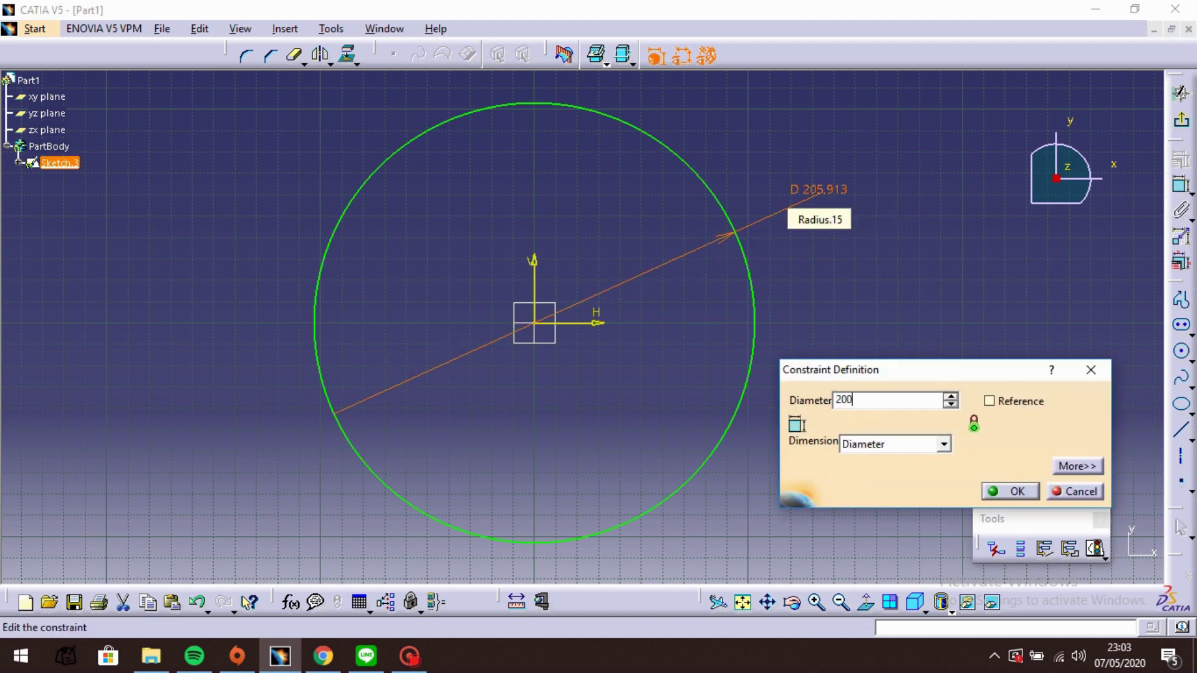
key("Return")
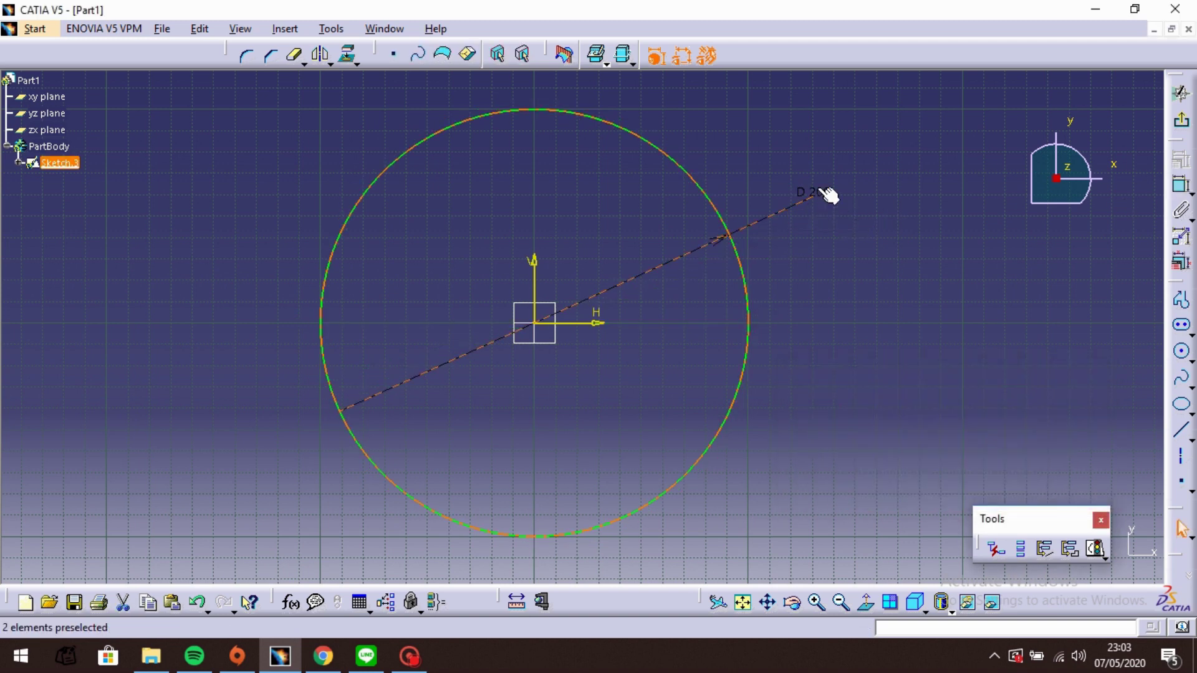
right_click(819, 217)
left_click(906, 439)
- Draw a horizontal line across the full width of the circle, passing through the origin
left_click(1181, 430)
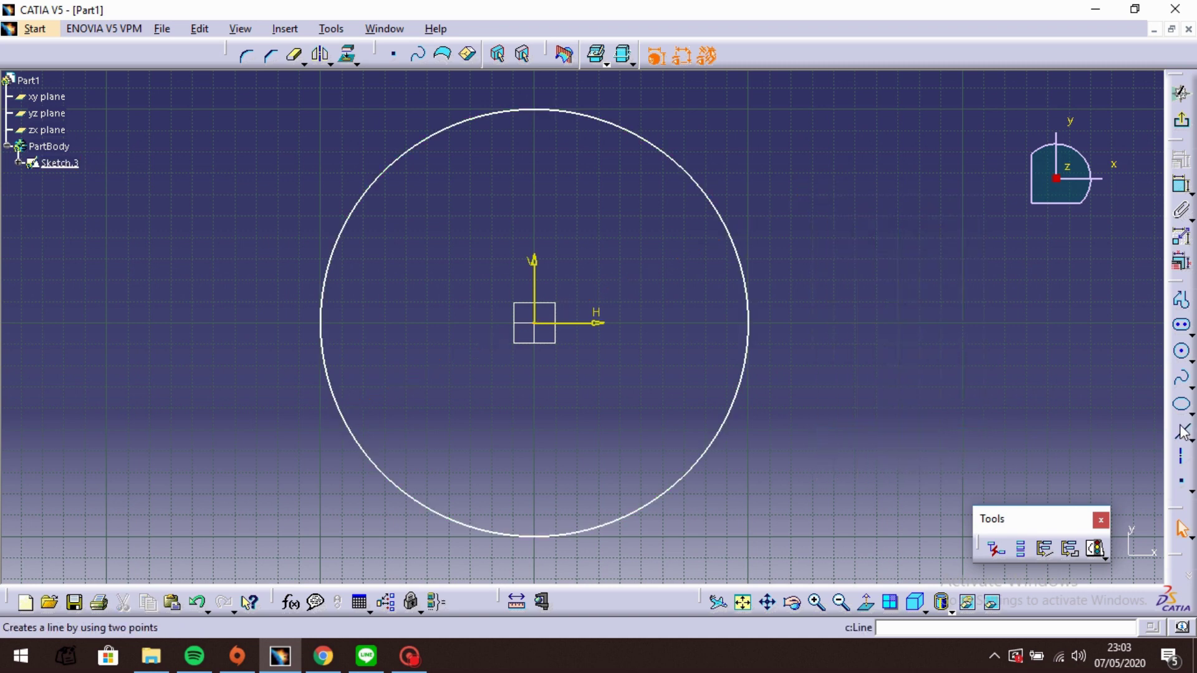
left_click(321, 323)
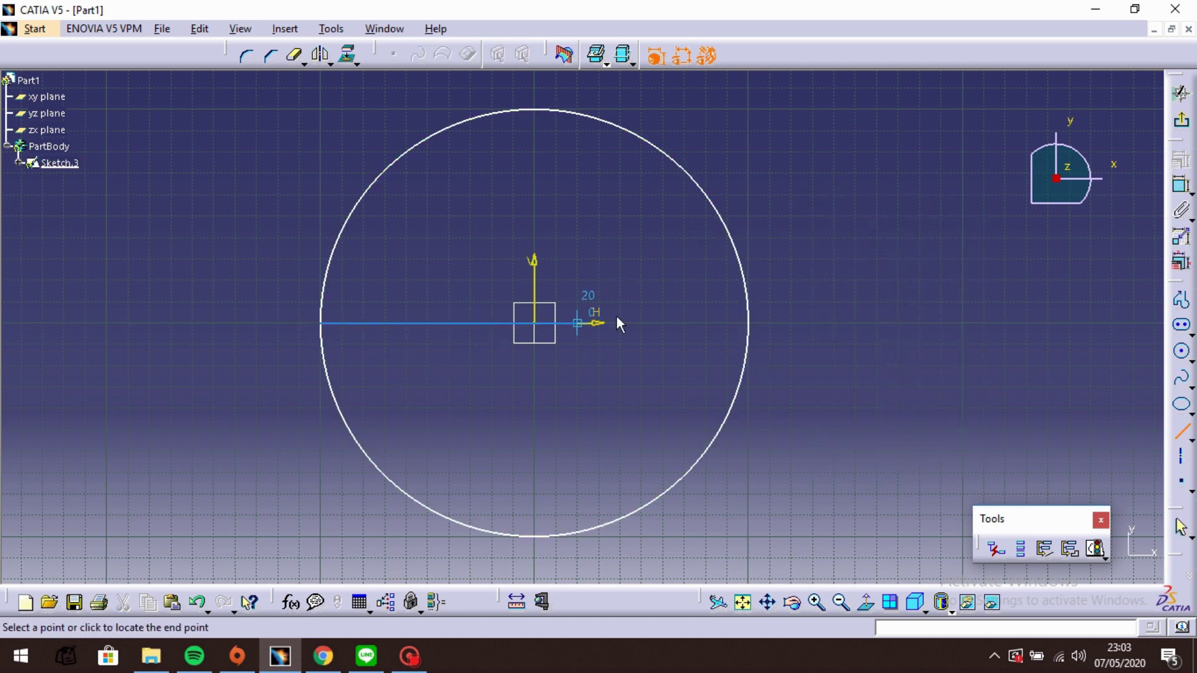
left_click(754, 322)
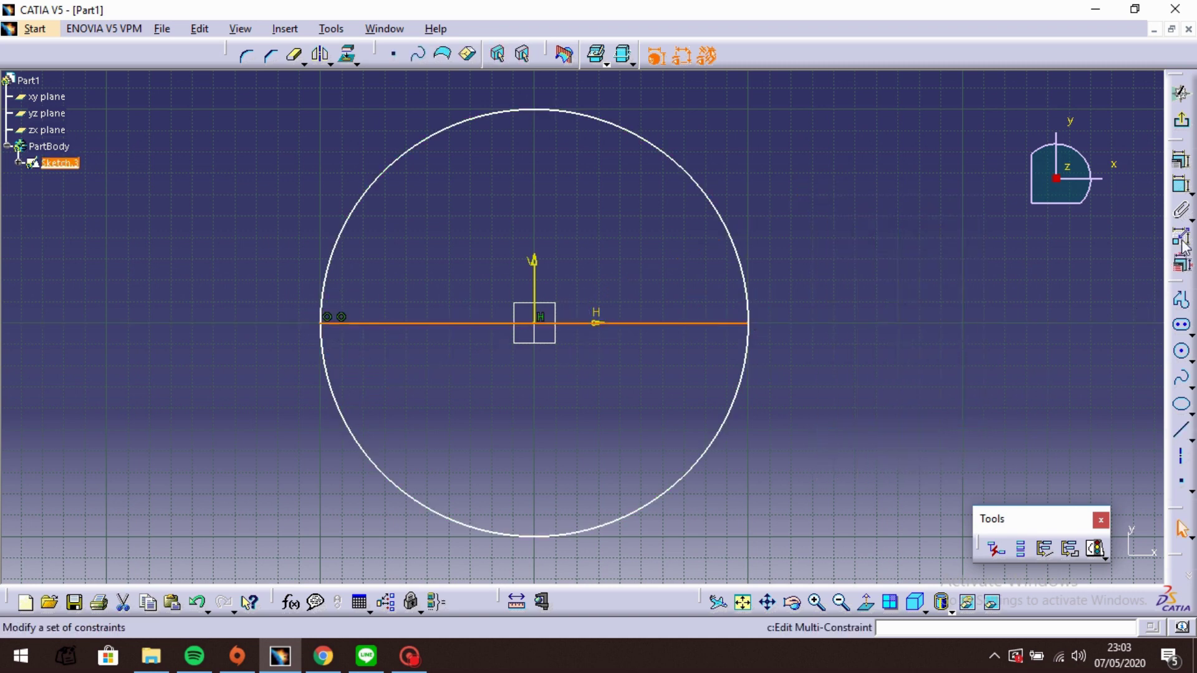
- Trim away the circle's lower half below the horizontal line and exit the sketch
left_click(293, 55)
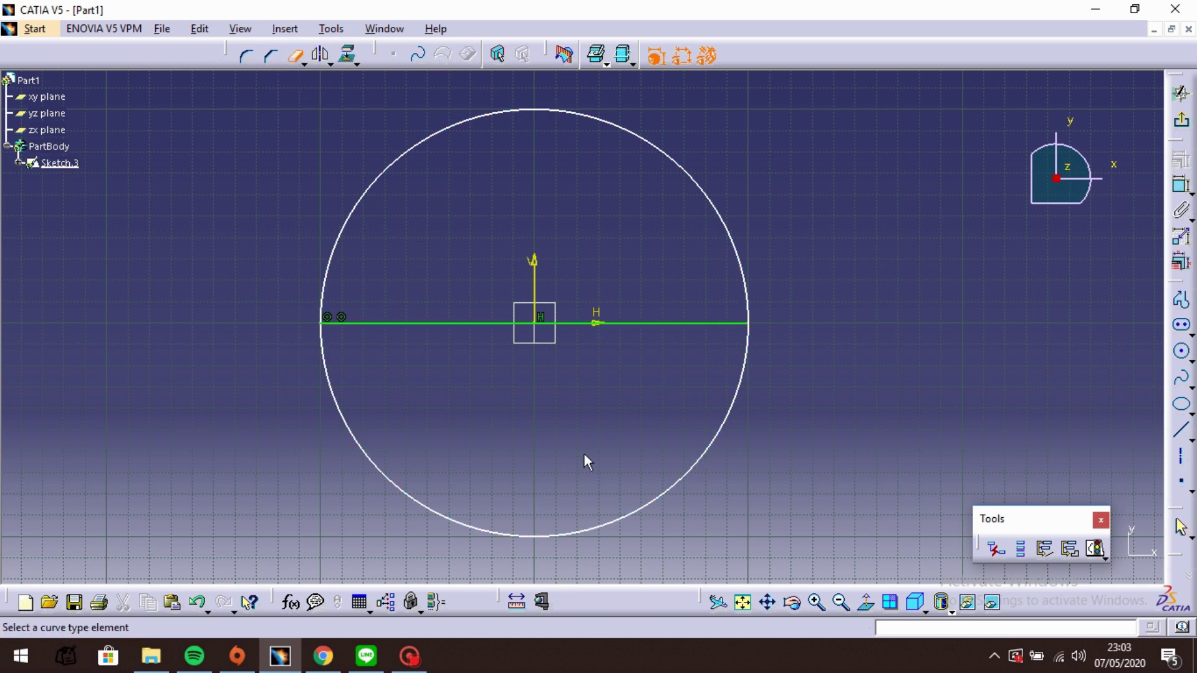
left_click(691, 469)
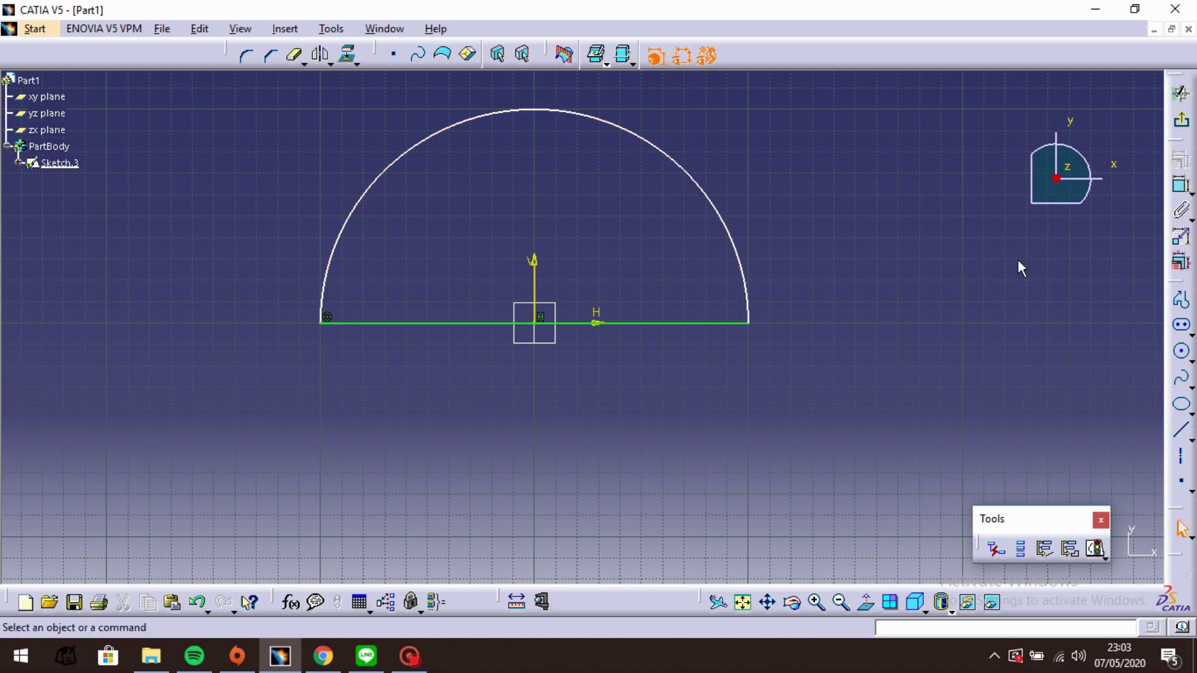
left_click(1183, 124)
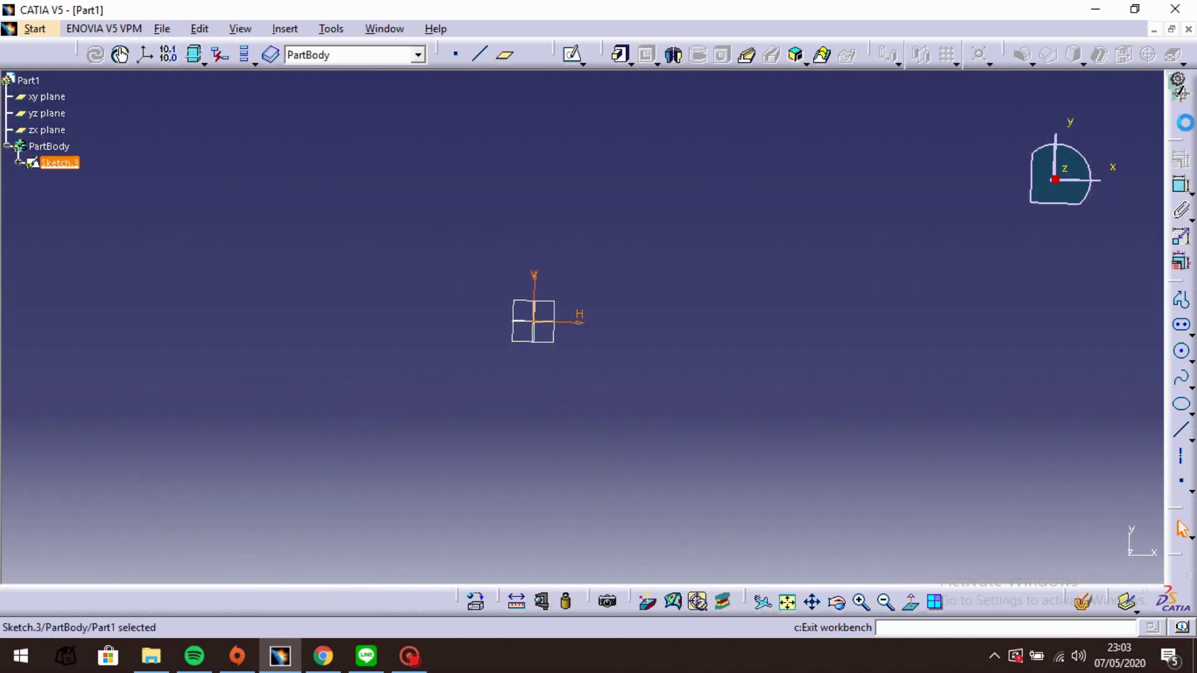
left_click(929, 308)
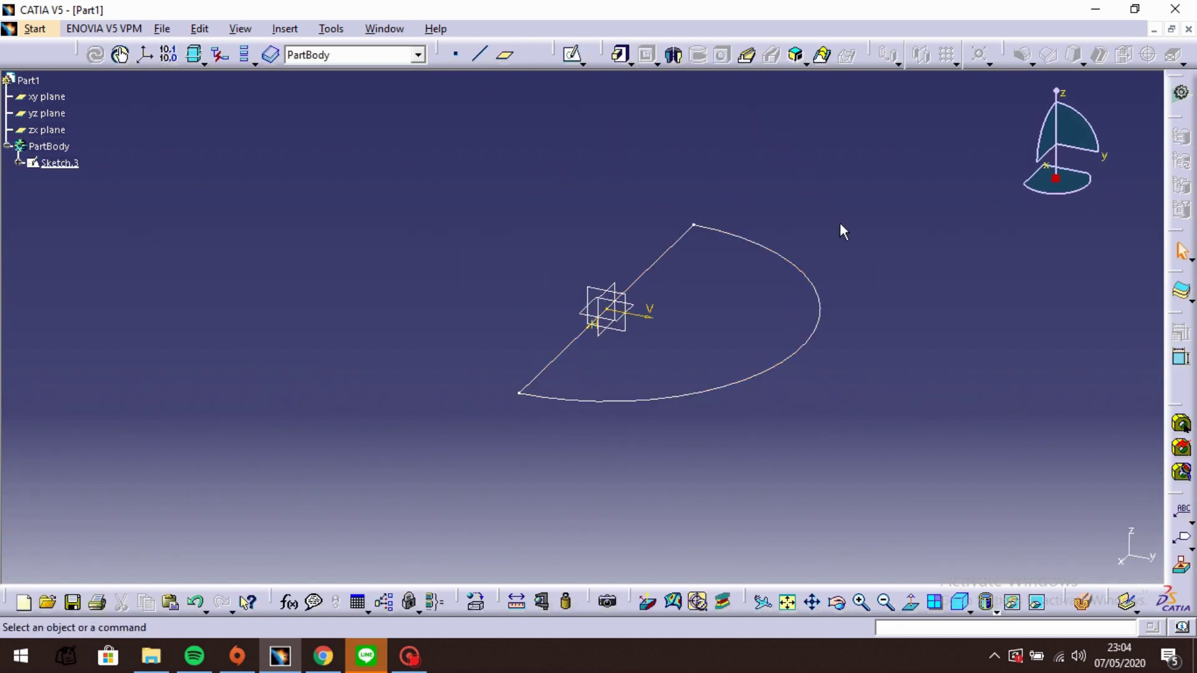
- On a new xy-plane sketch, draw a vertical elongated hole on the V axis, with centres at about 120 and 250 mm and radius about 14 mm
left_click(635, 310)
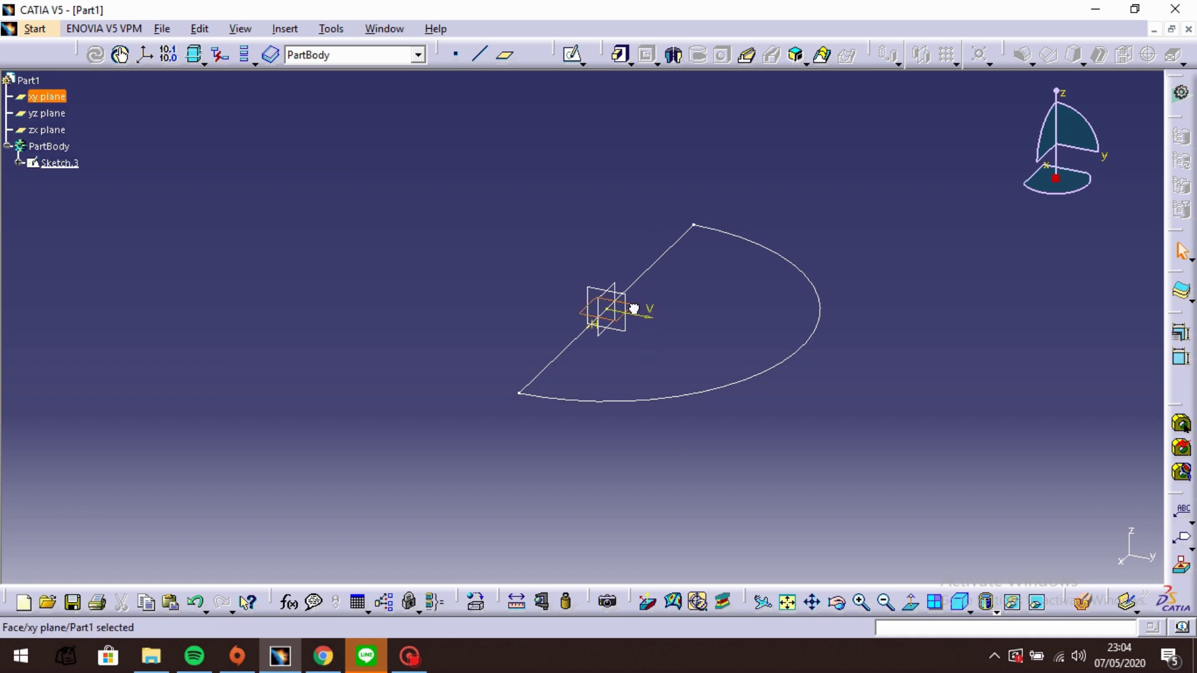
left_click(575, 56)
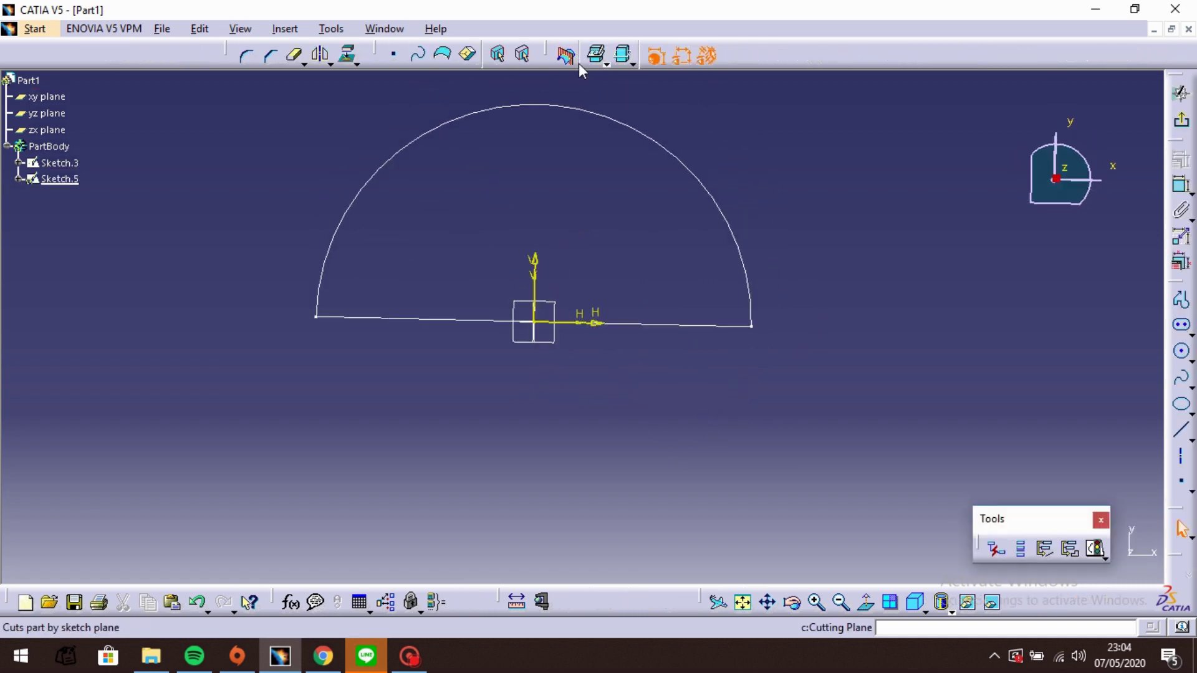
mouse_move(666, 200)
middle_mouse_down()
mouse_move(670, 266)
mouse_move(697, 298)
middle_mouse_up()
left_click(841, 602)
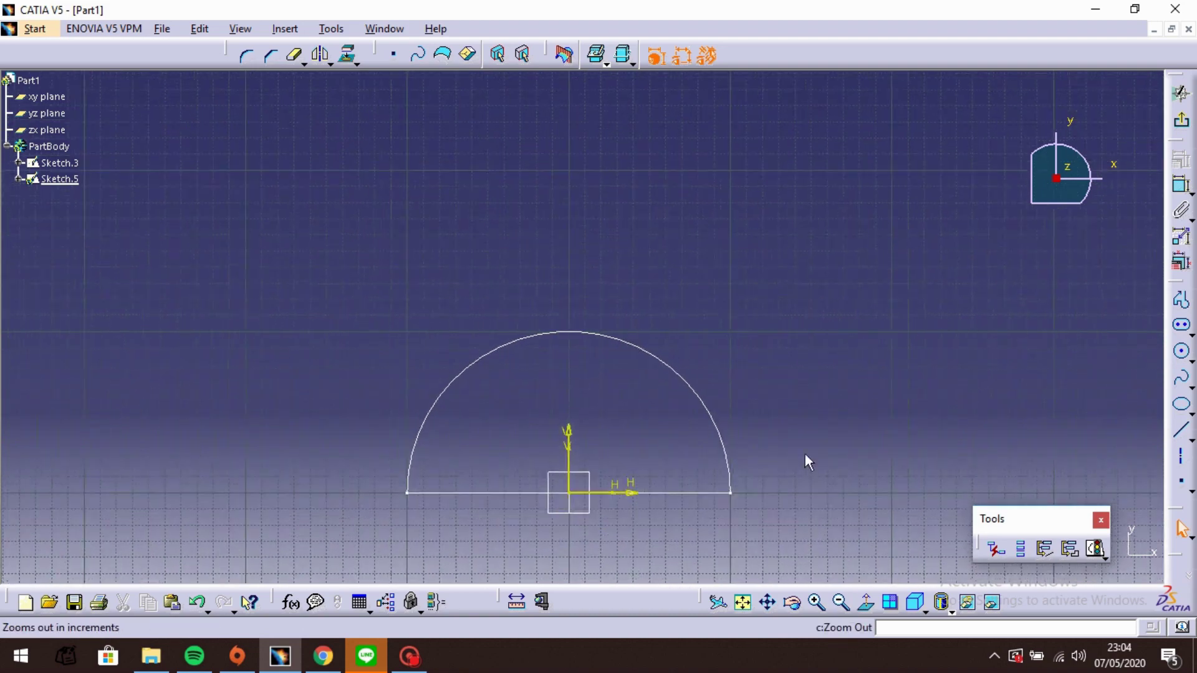
middle_click_drag(767, 312, 758, 335)
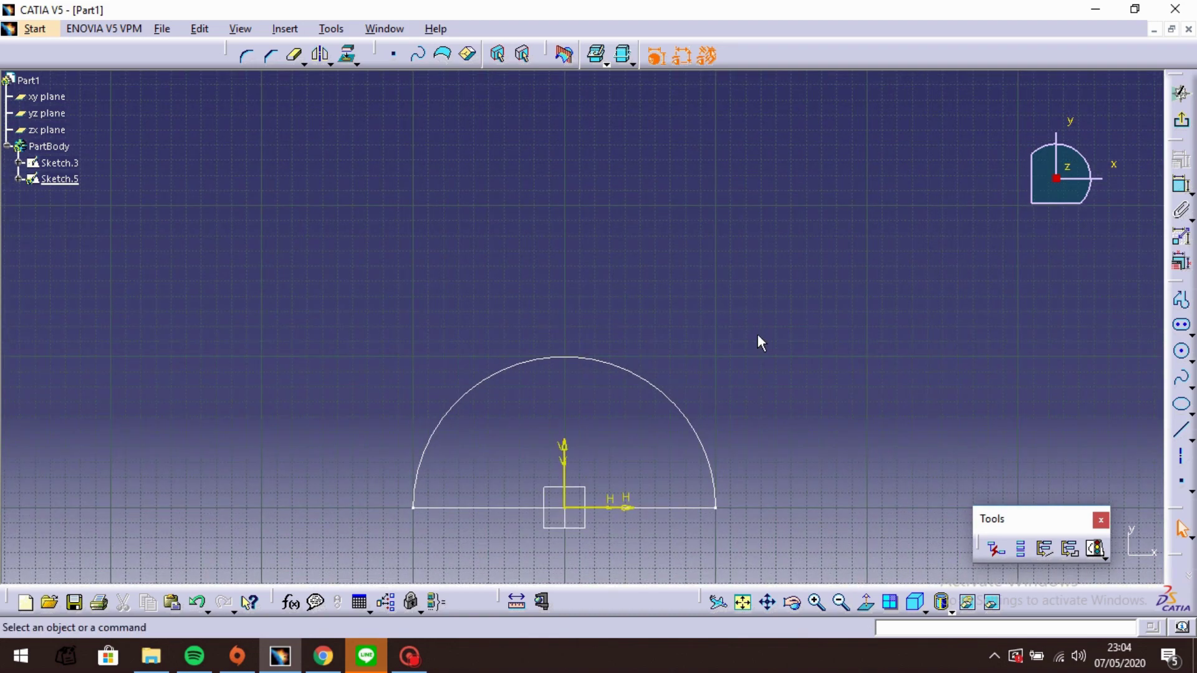
left_click(1181, 185)
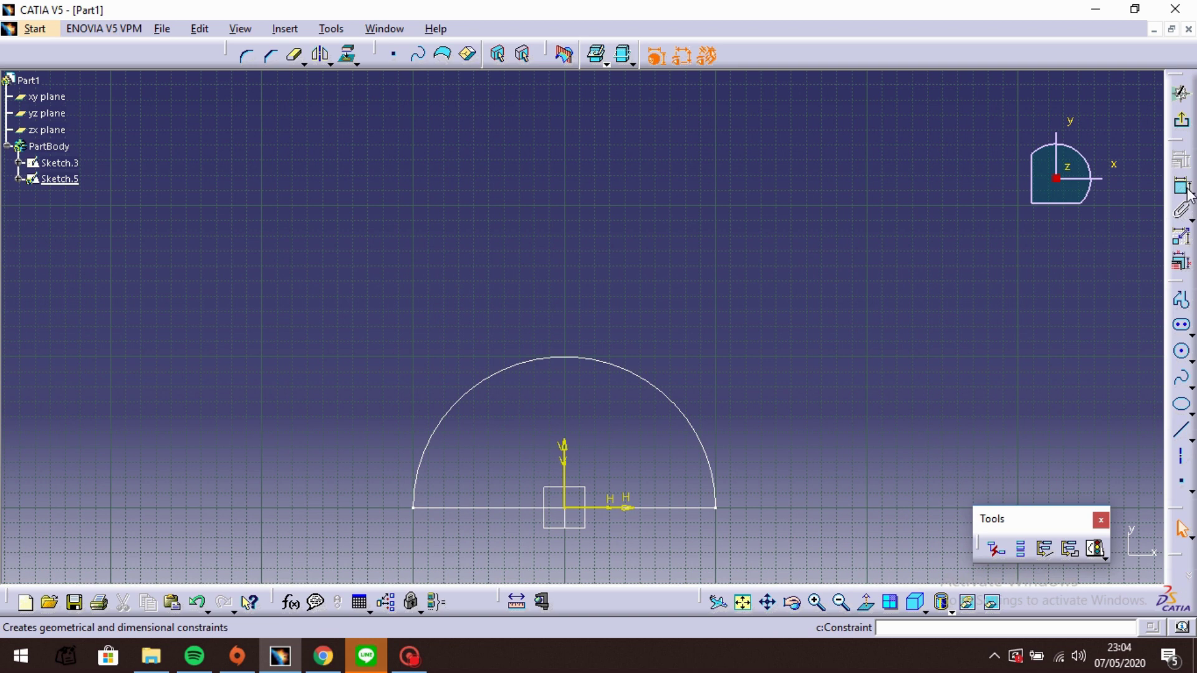
left_click(1181, 325)
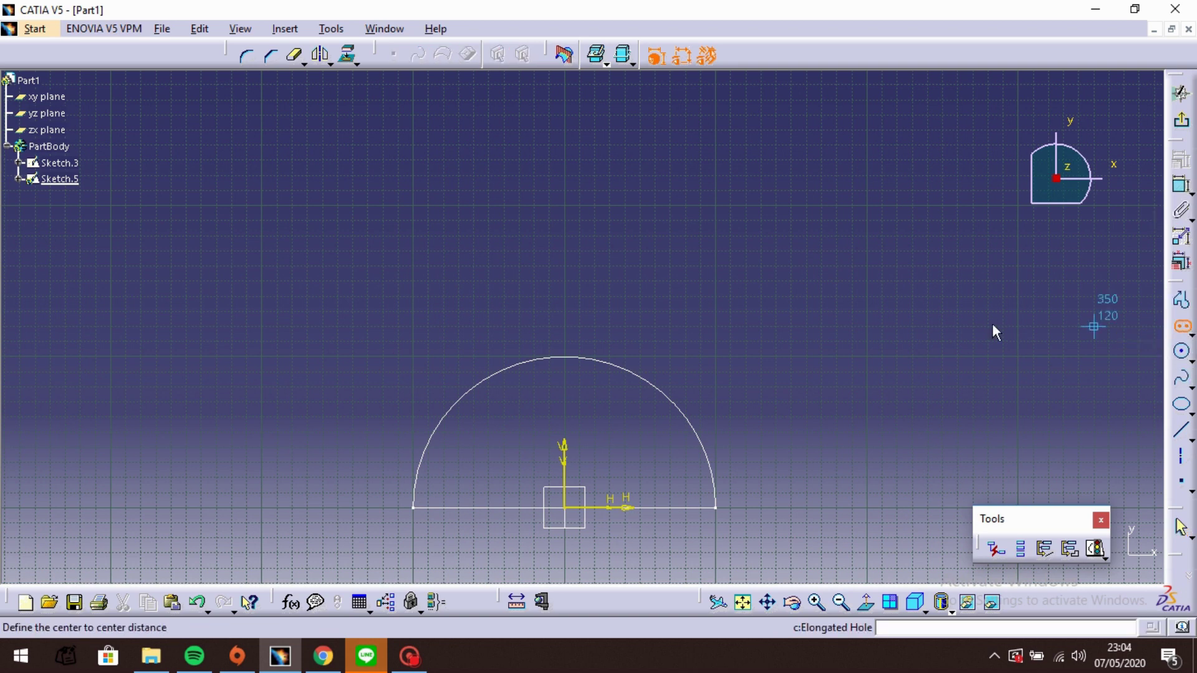
left_click(565, 320)
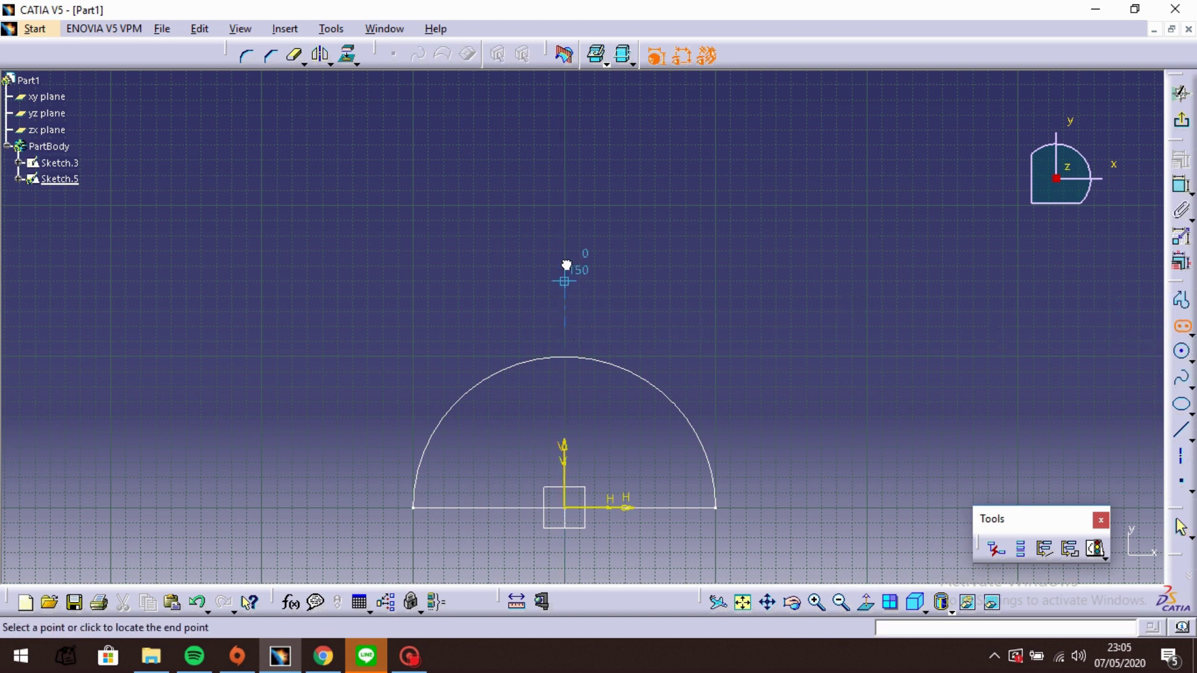
left_click(567, 130)
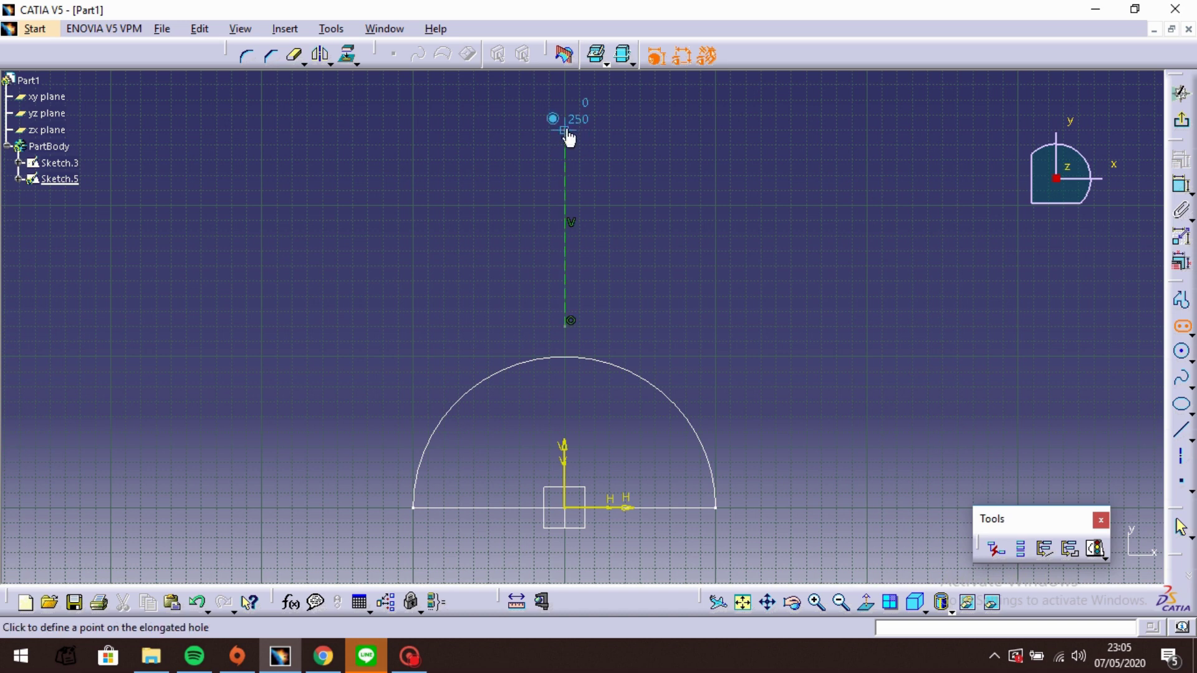
left_click(587, 114)
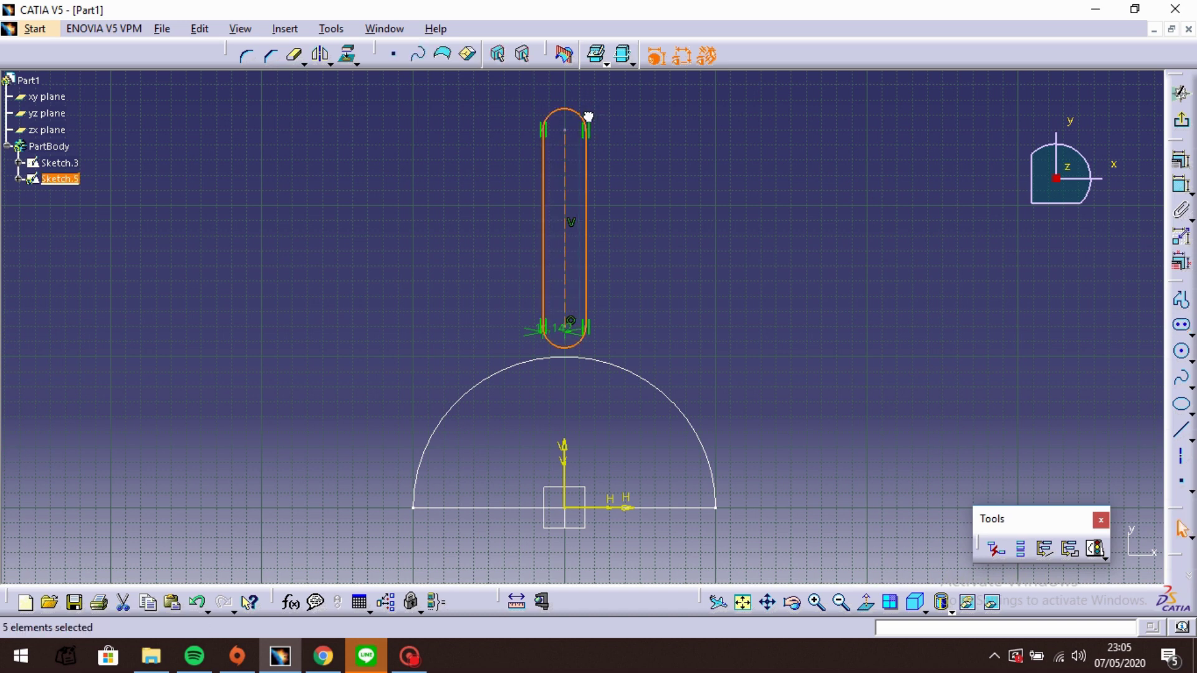
- Move the elongated hole's radius dimension clear of the geometry and set it to 15 mm
left_click(568, 336)
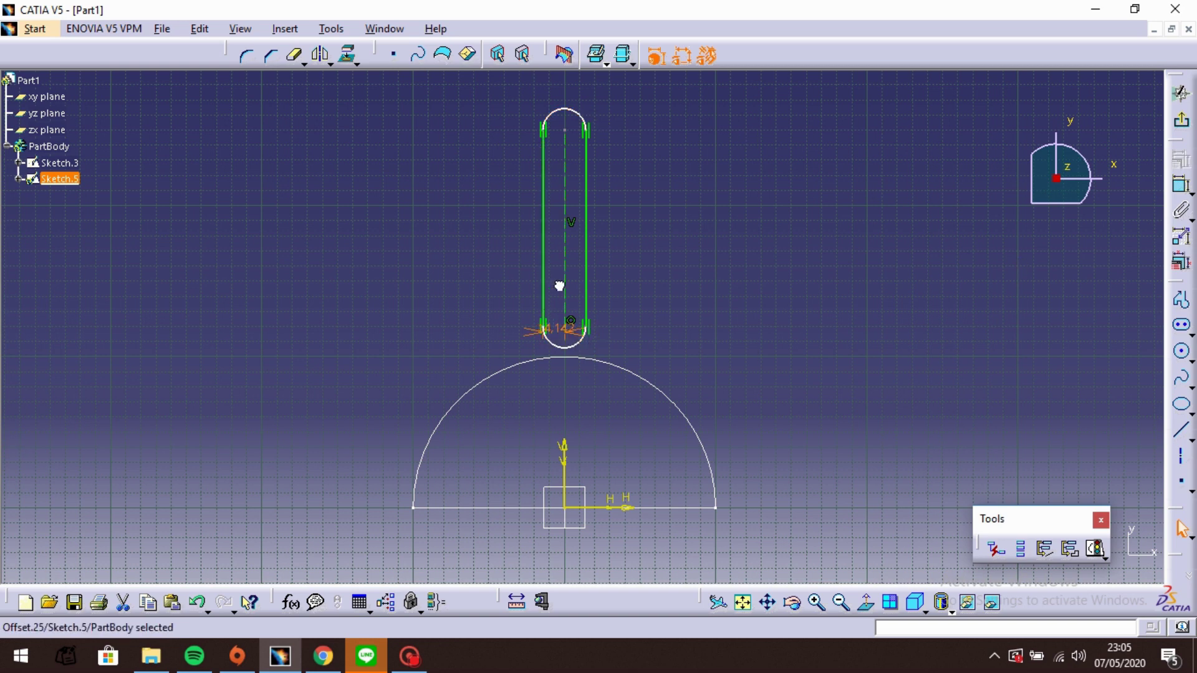
double_click(418, 328)
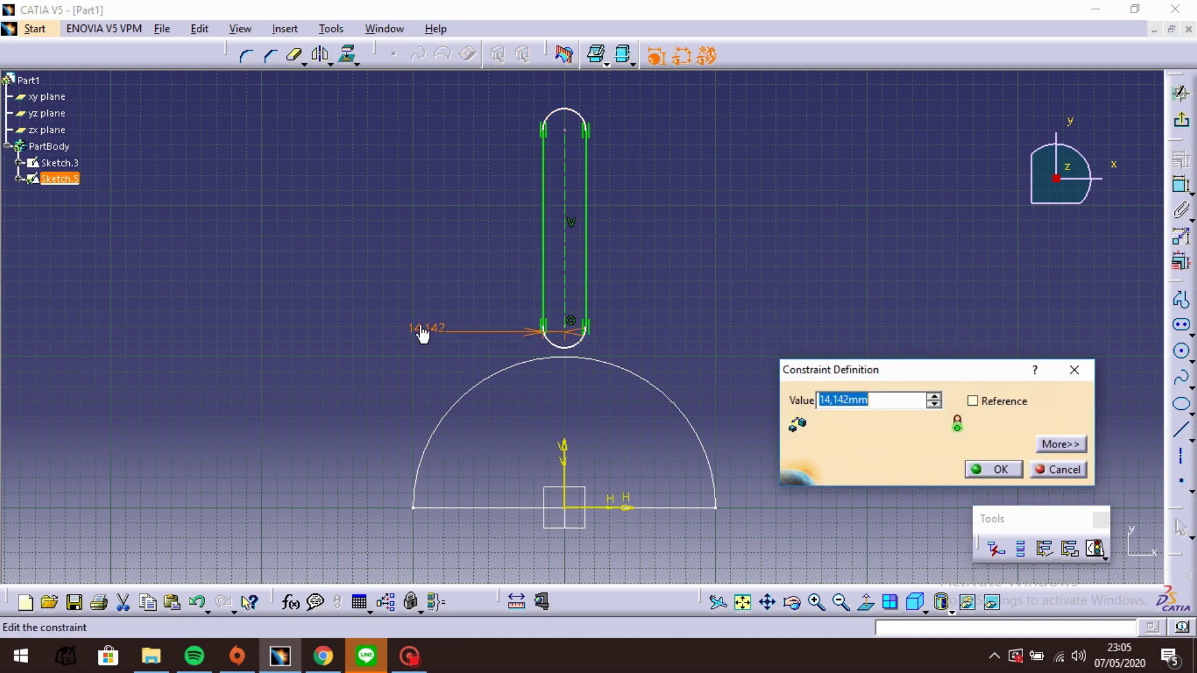
type("15")
key("Return")
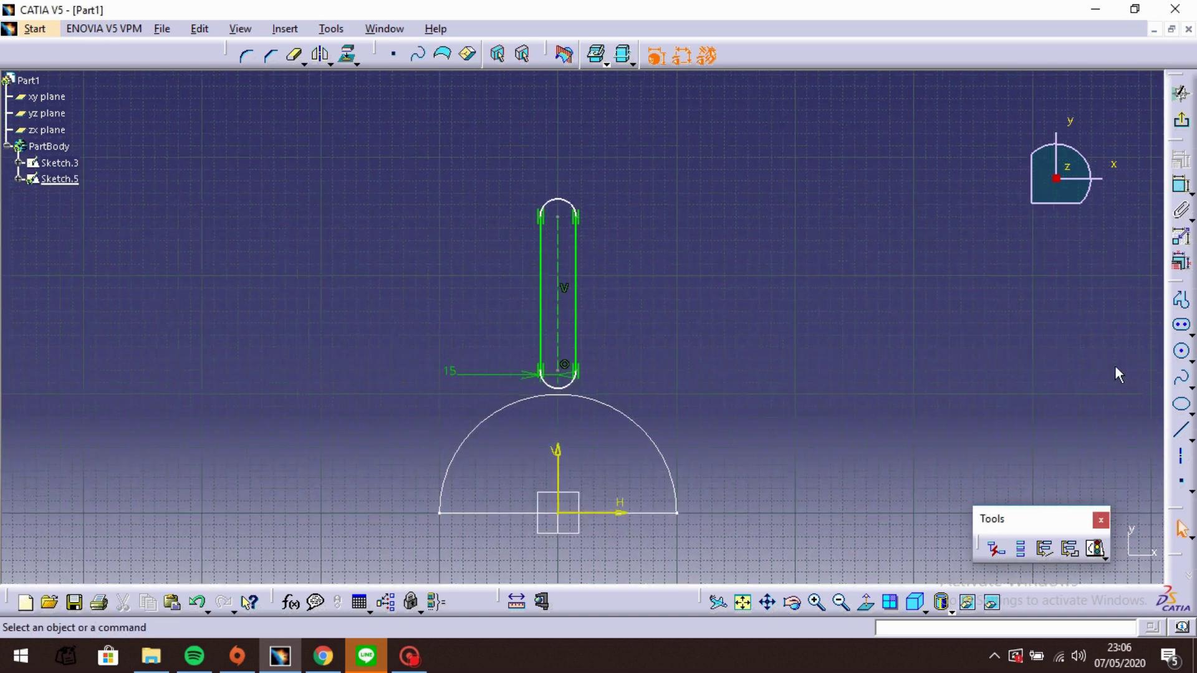
- Dimension the elongated hole's overall height between its two end arcs and set it to 220 mm
middle_click_drag(805, 303, 815, 363, "ctrl")
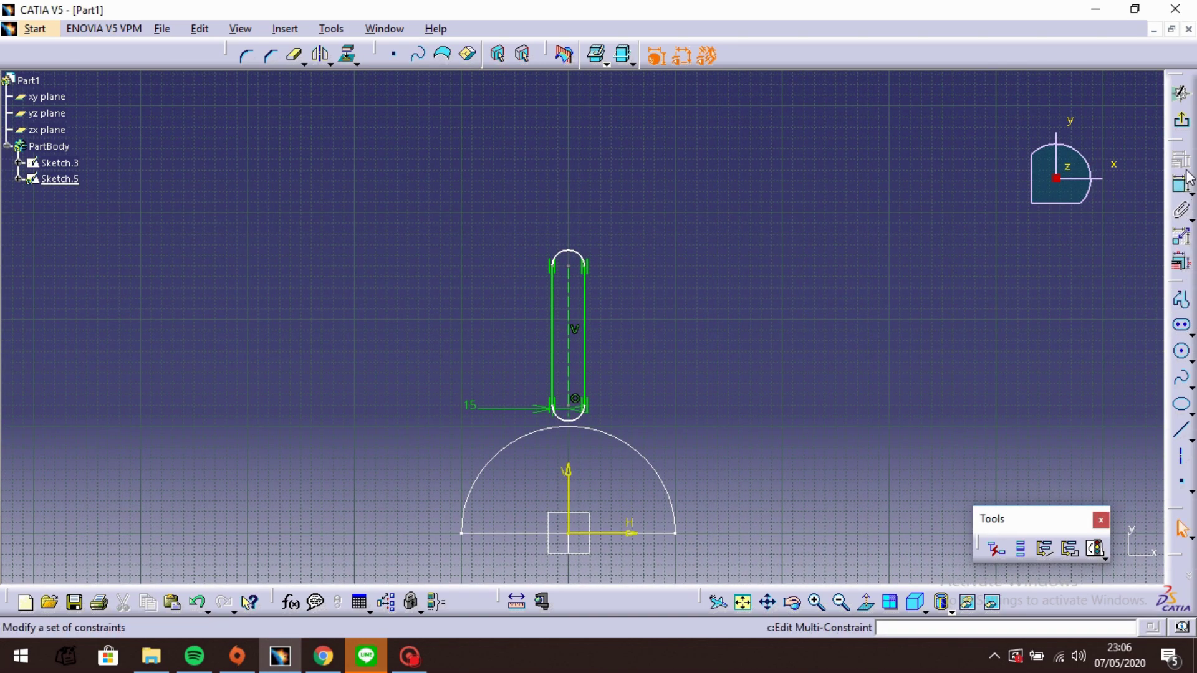
left_click(1182, 185)
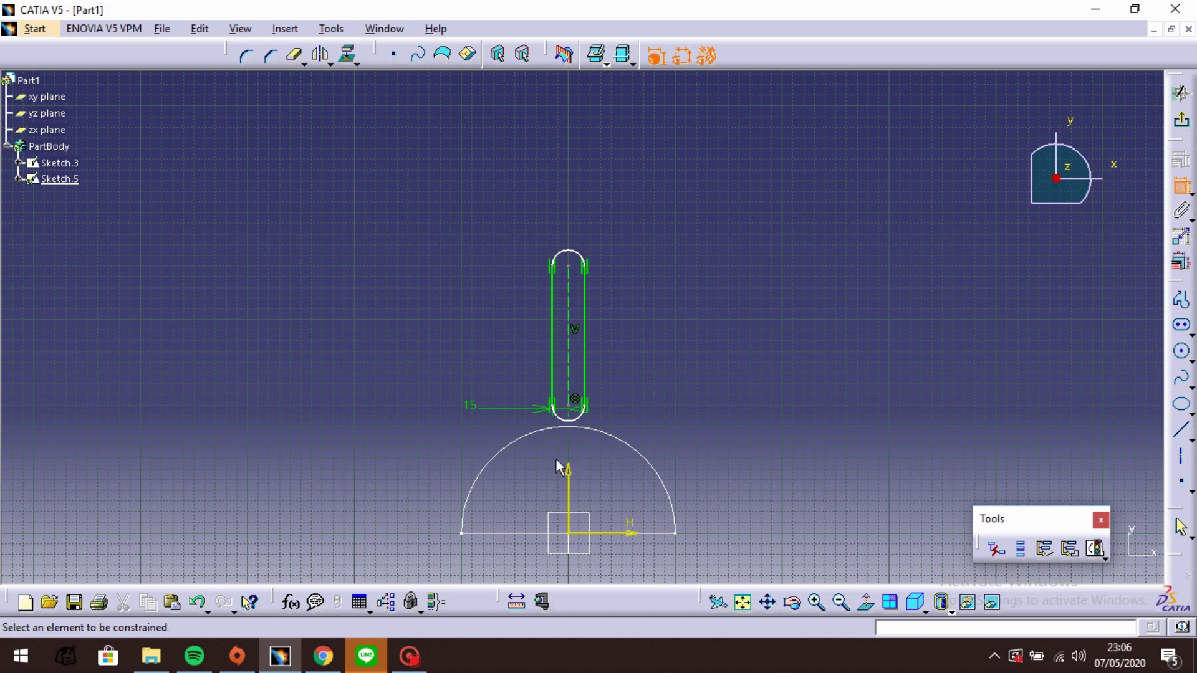
left_click(569, 421)
left_click(580, 252)
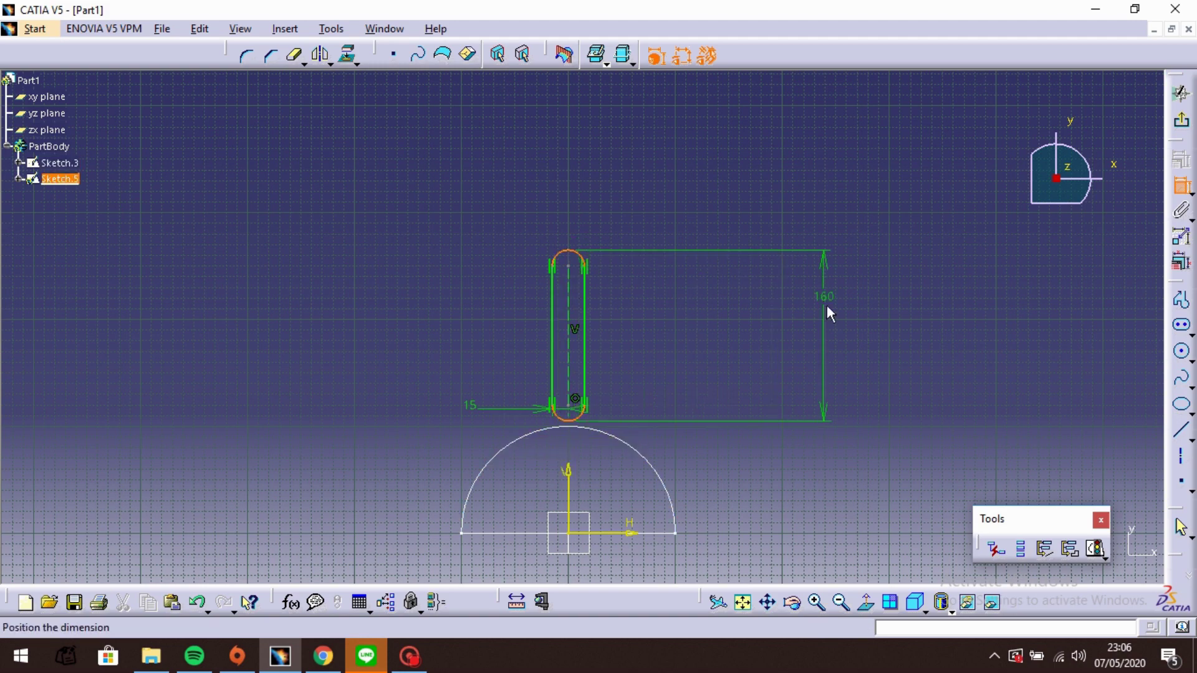
left_click(820, 337)
double_click(821, 331)
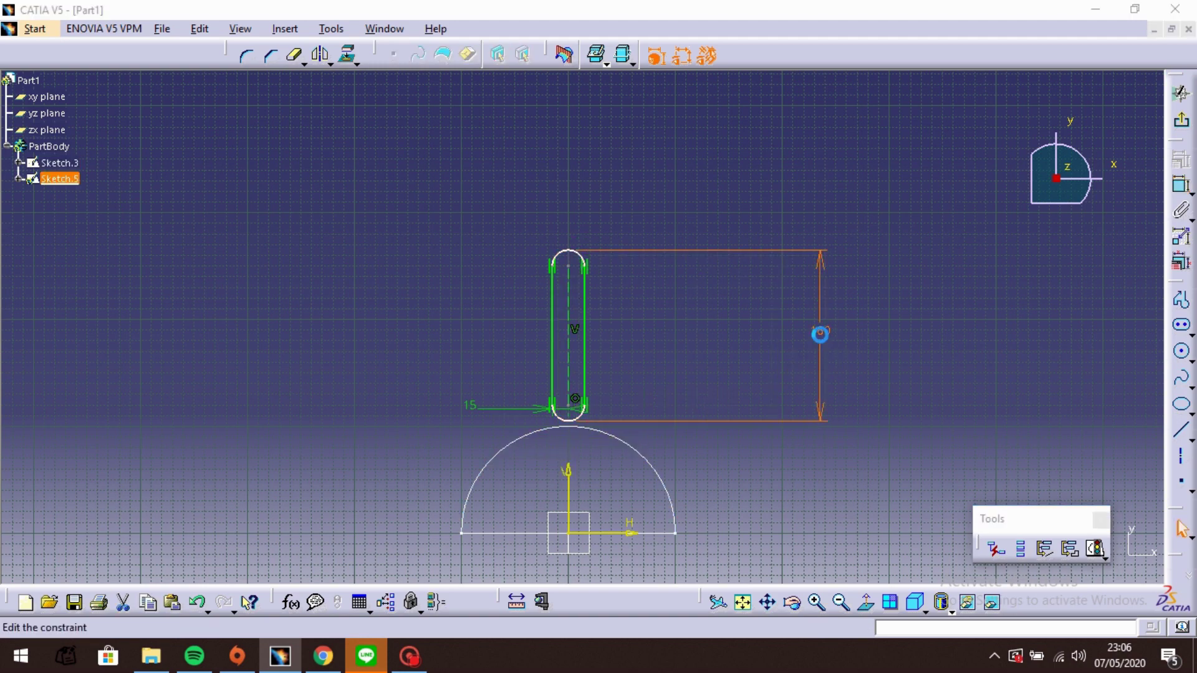
type("220mm")
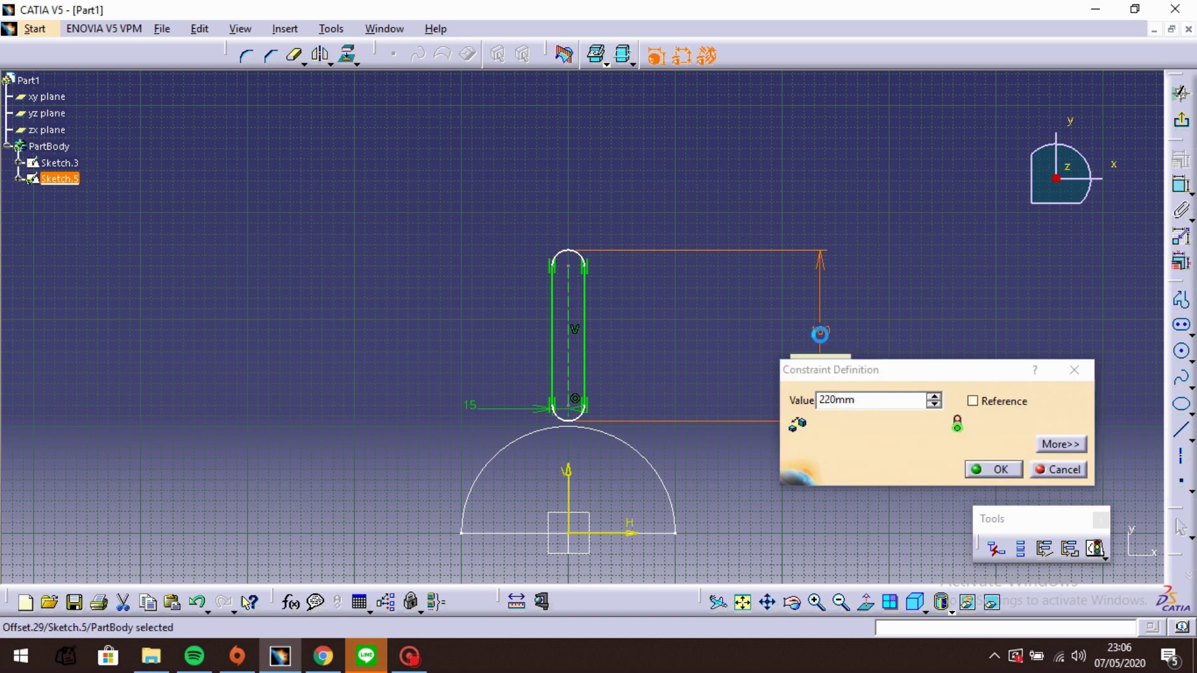
key("Return")
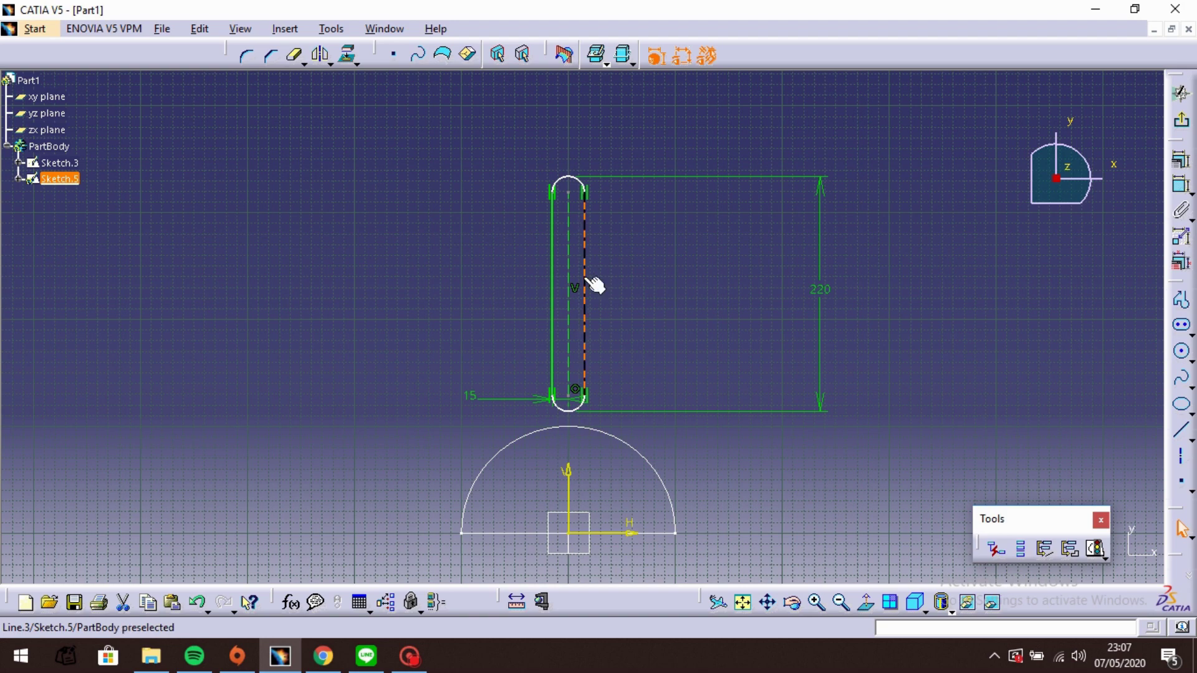
- Move the elongated hole down along the vertical axis until its lower end overlaps the half circle
left_click_drag(594, 285, 591, 318)
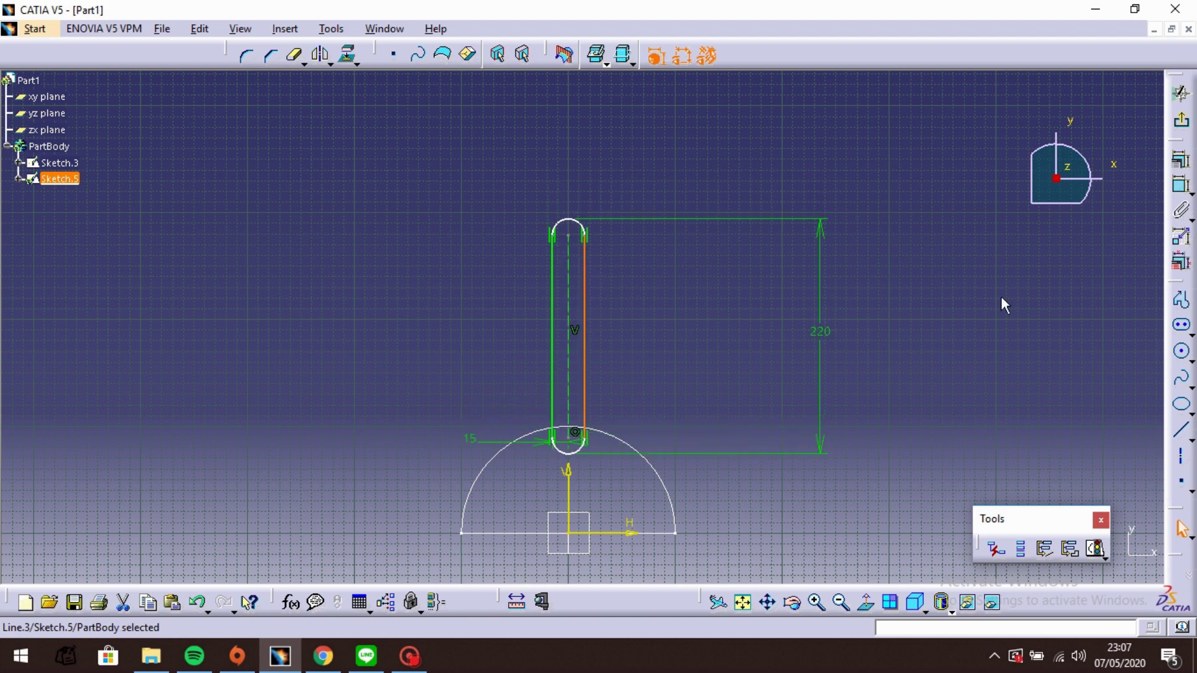
left_click(1182, 186)
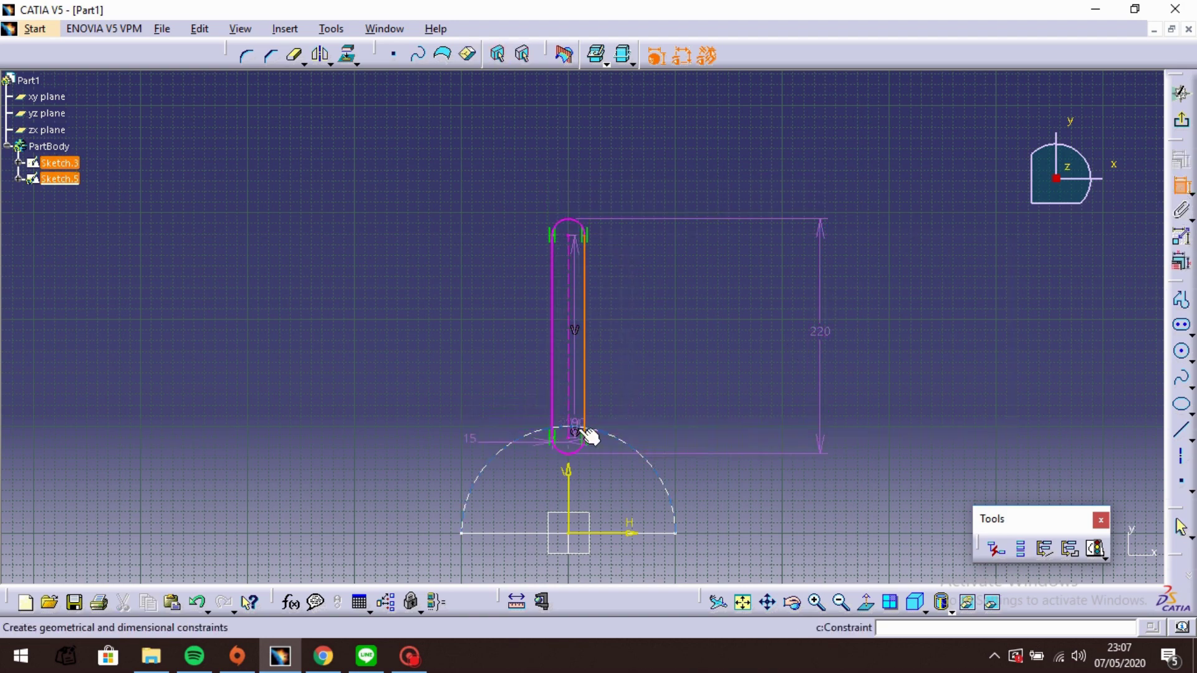
left_click(588, 436)
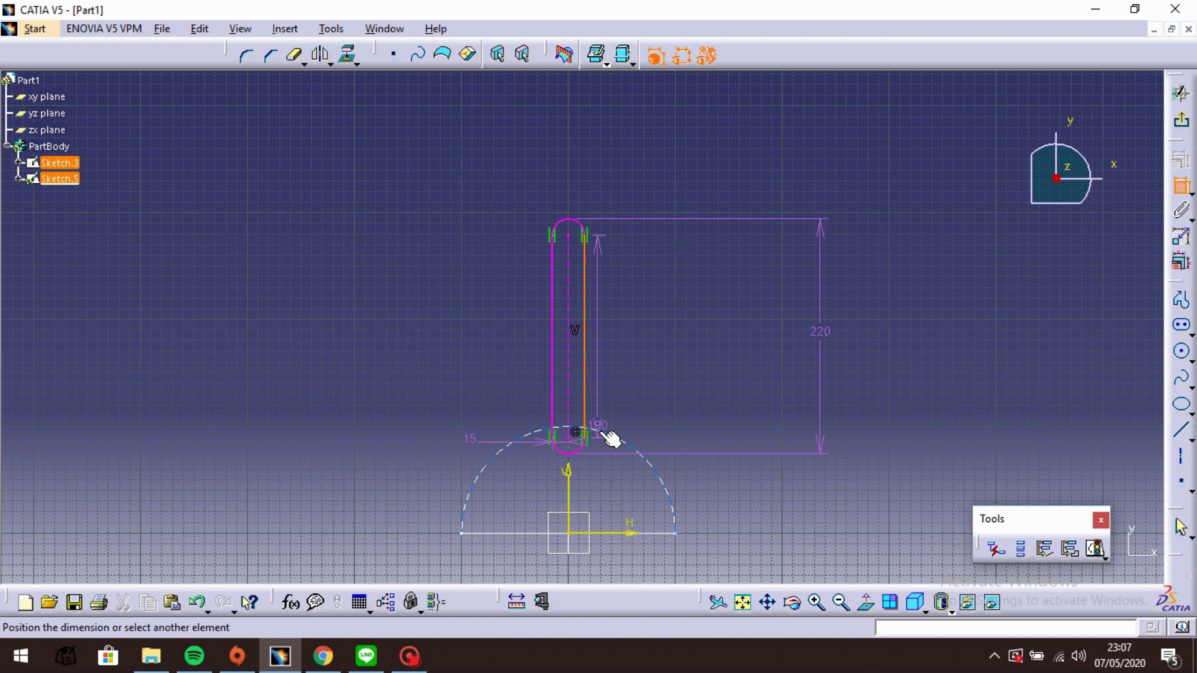
left_click(671, 281)
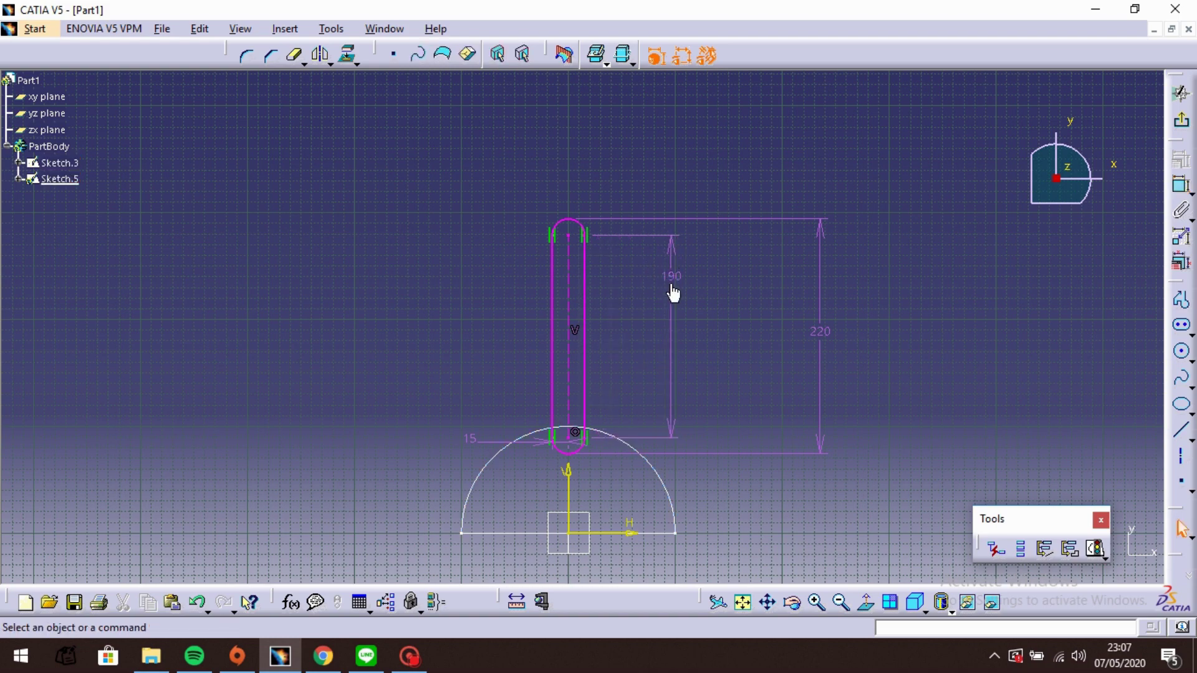
right_click(672, 286)
left_click(712, 497)
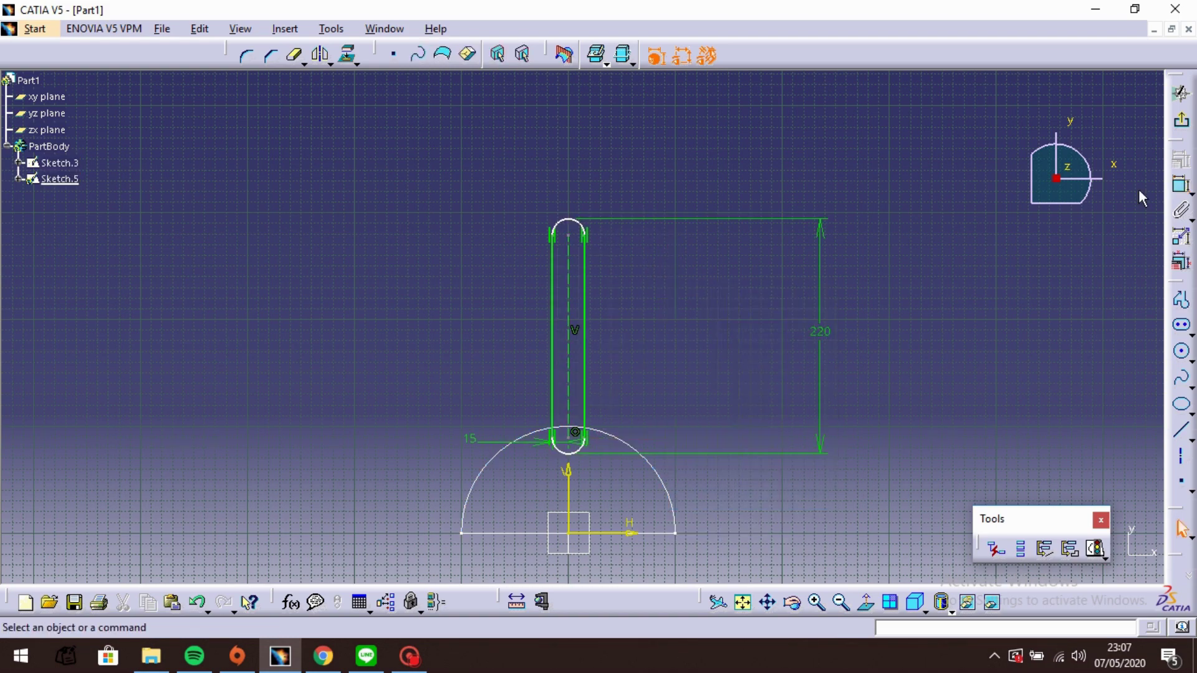
- Dimension the overlap between the half circle's arc and the elongated hole's lower arc, set it to 40 mm and exit the sketch
left_click(1181, 185)
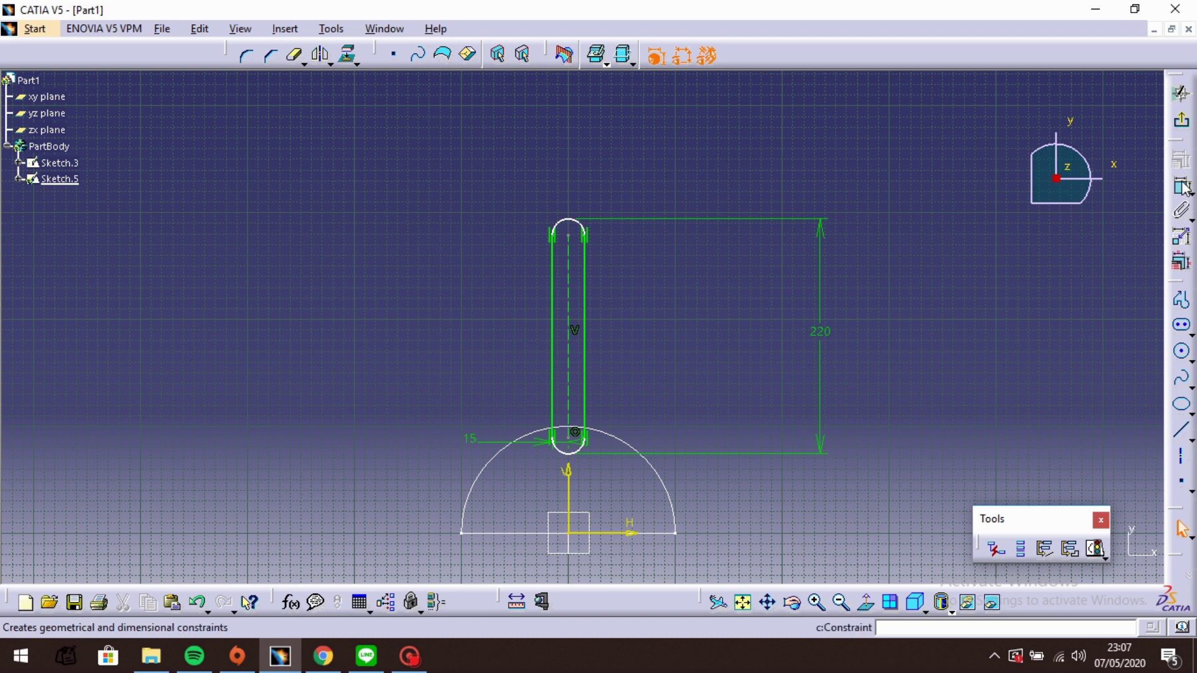
left_click(606, 435)
left_click(566, 454)
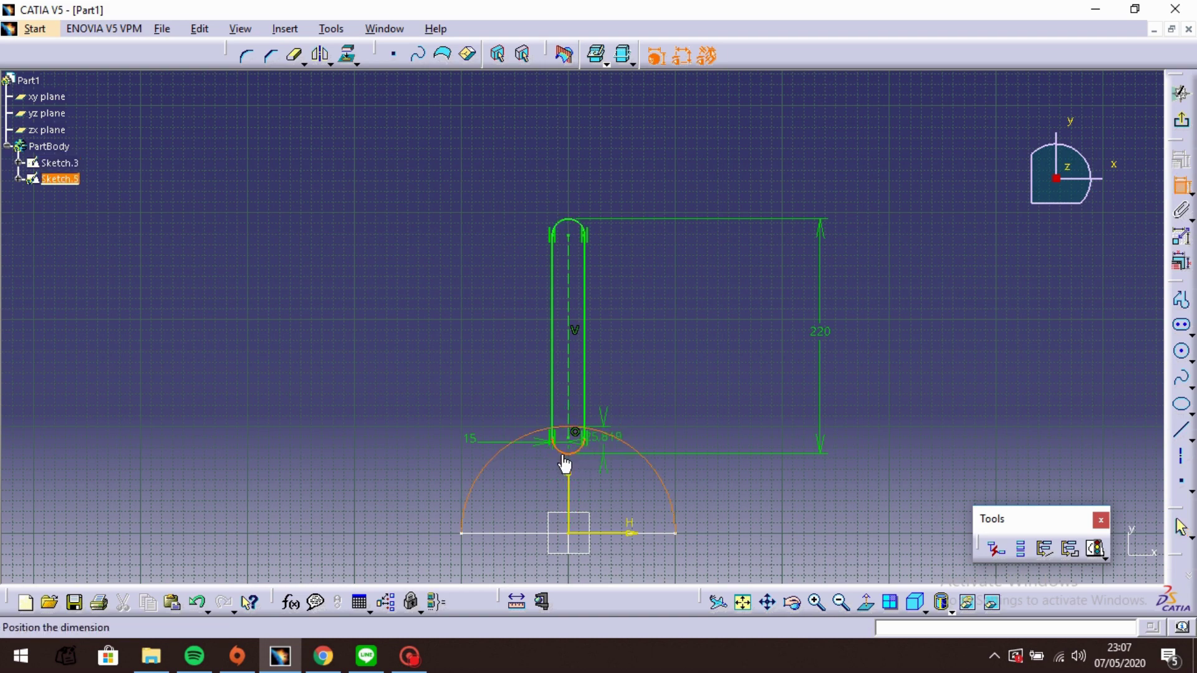
left_click(862, 440)
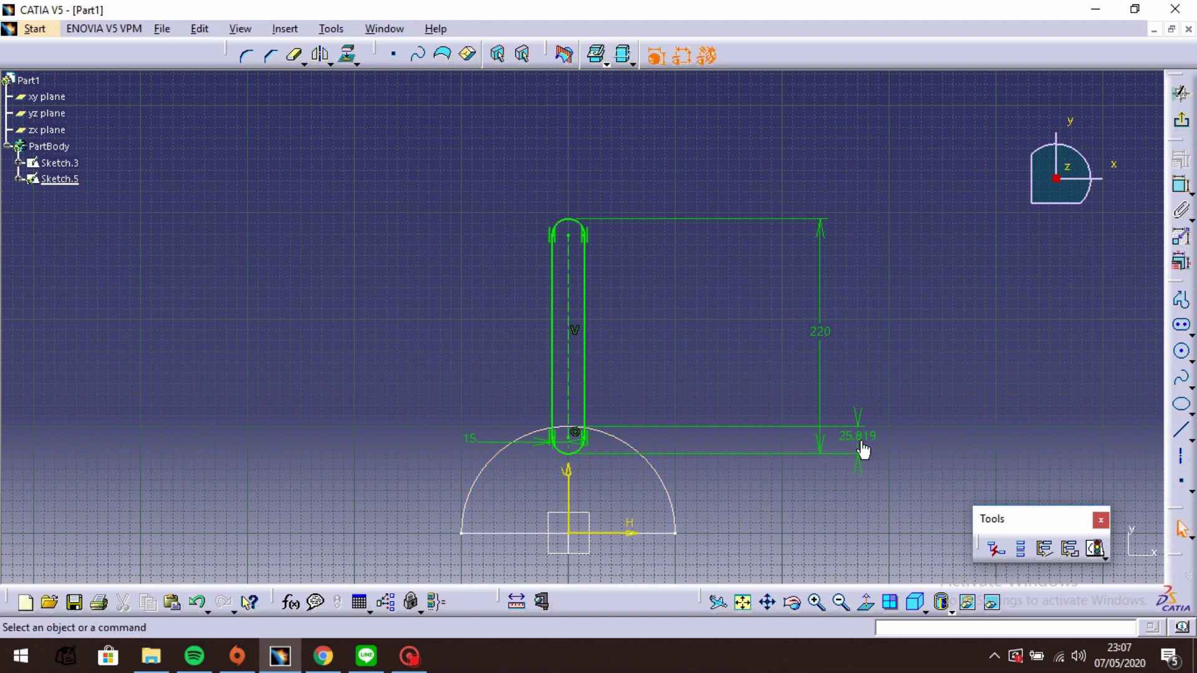
double_click(861, 438)
type("40")
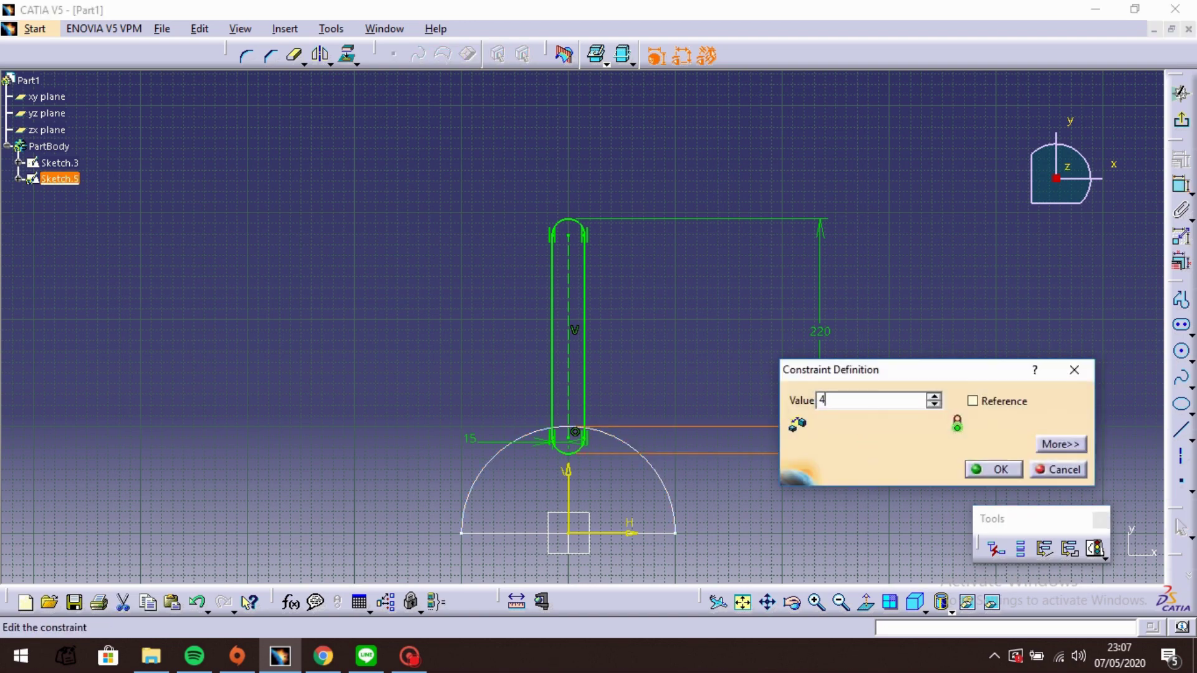
left_click(987, 469)
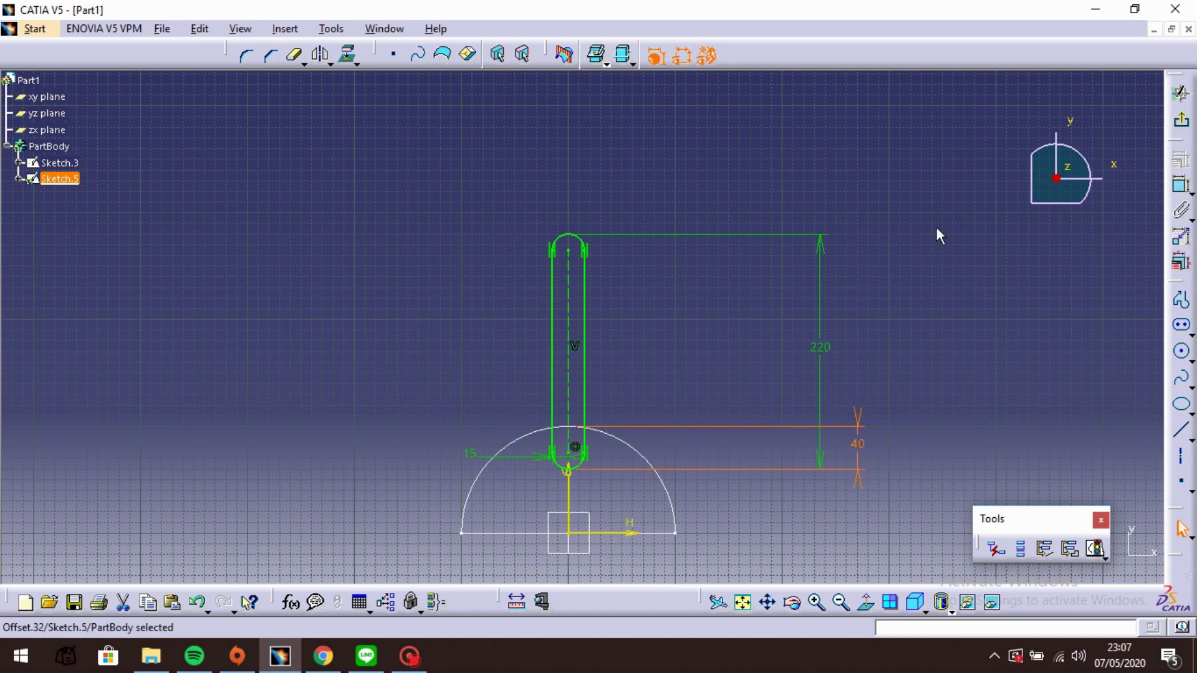
left_click(1180, 120)
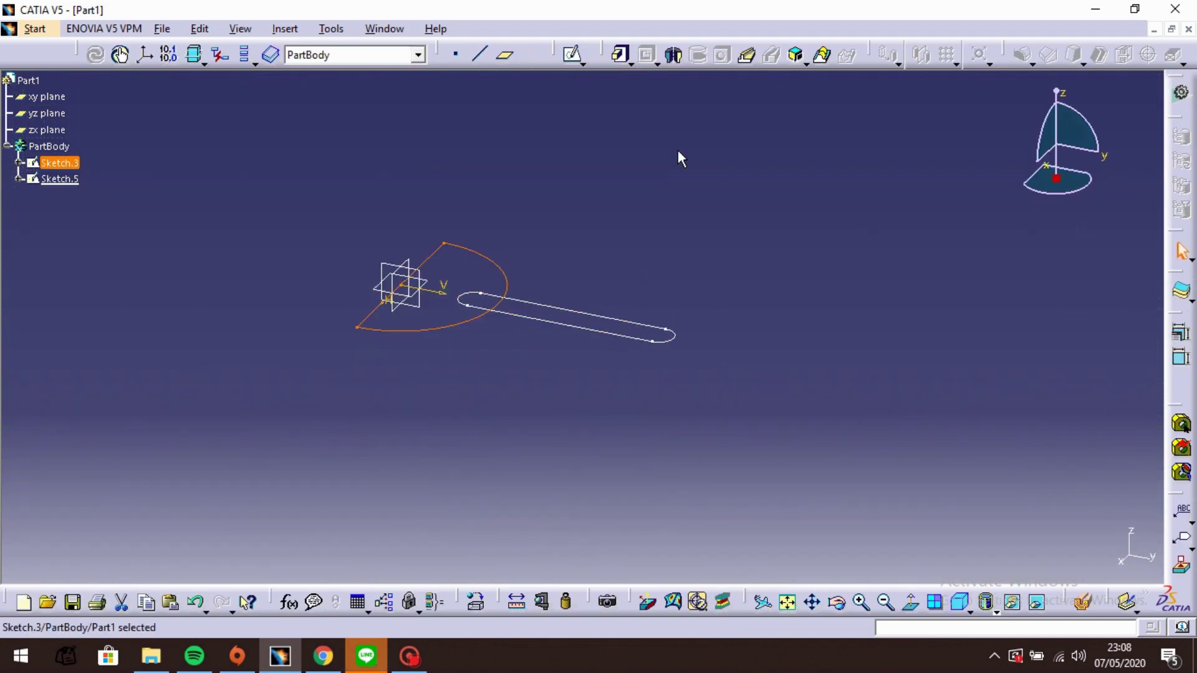
- Pad the half-circle sketch with a length of 5 mm and mirrored extent
left_click(620, 55)
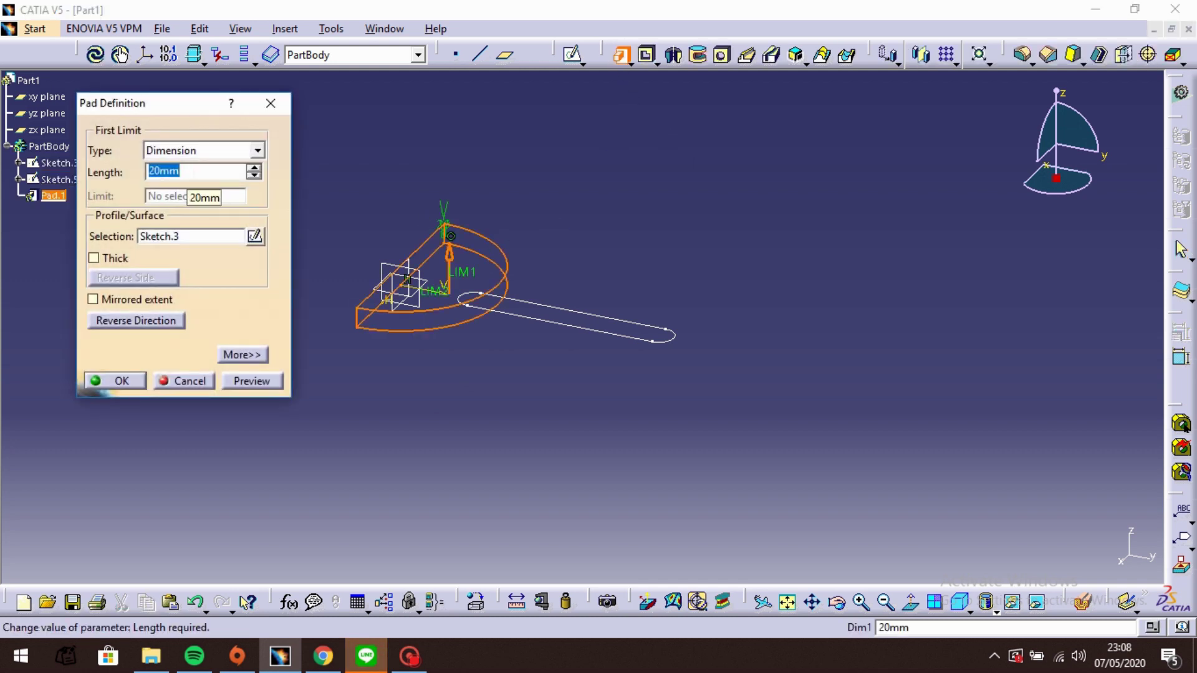
type("5")
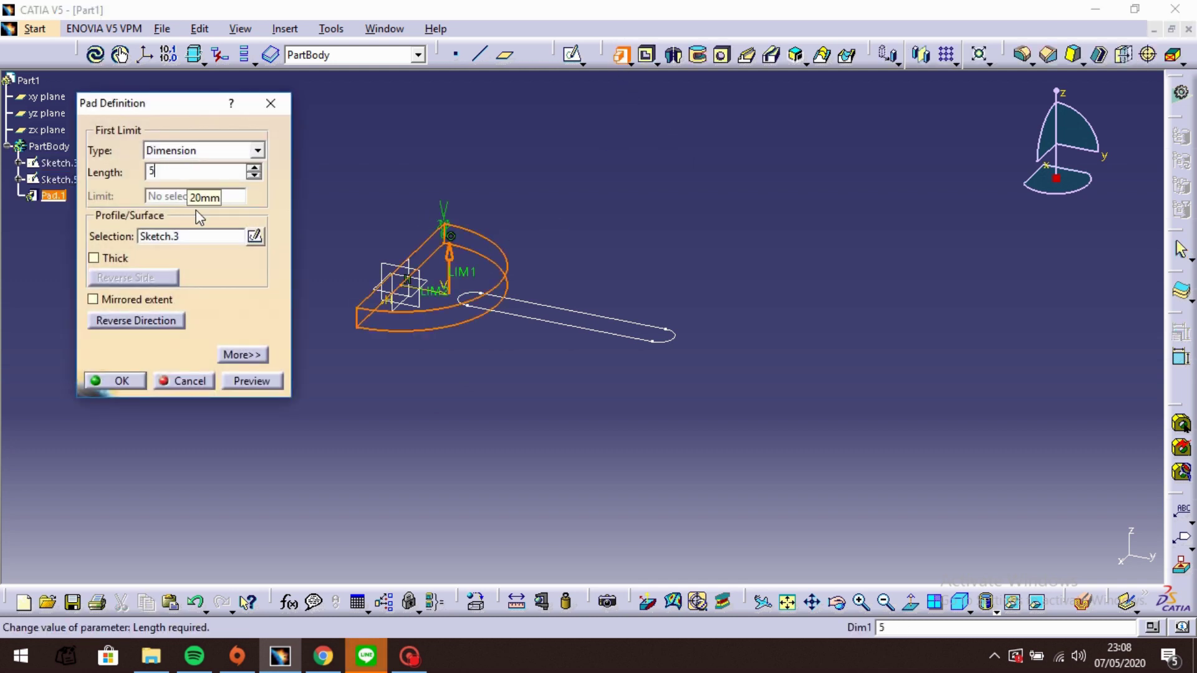
left_click(163, 300)
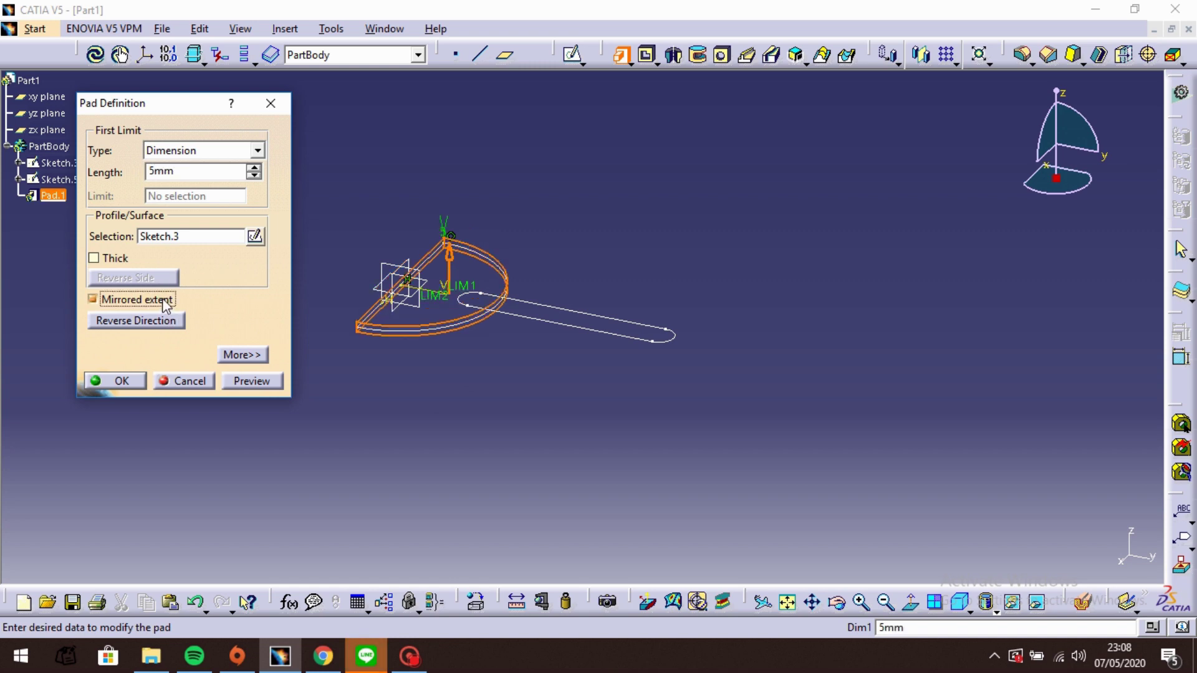
left_click(247, 380)
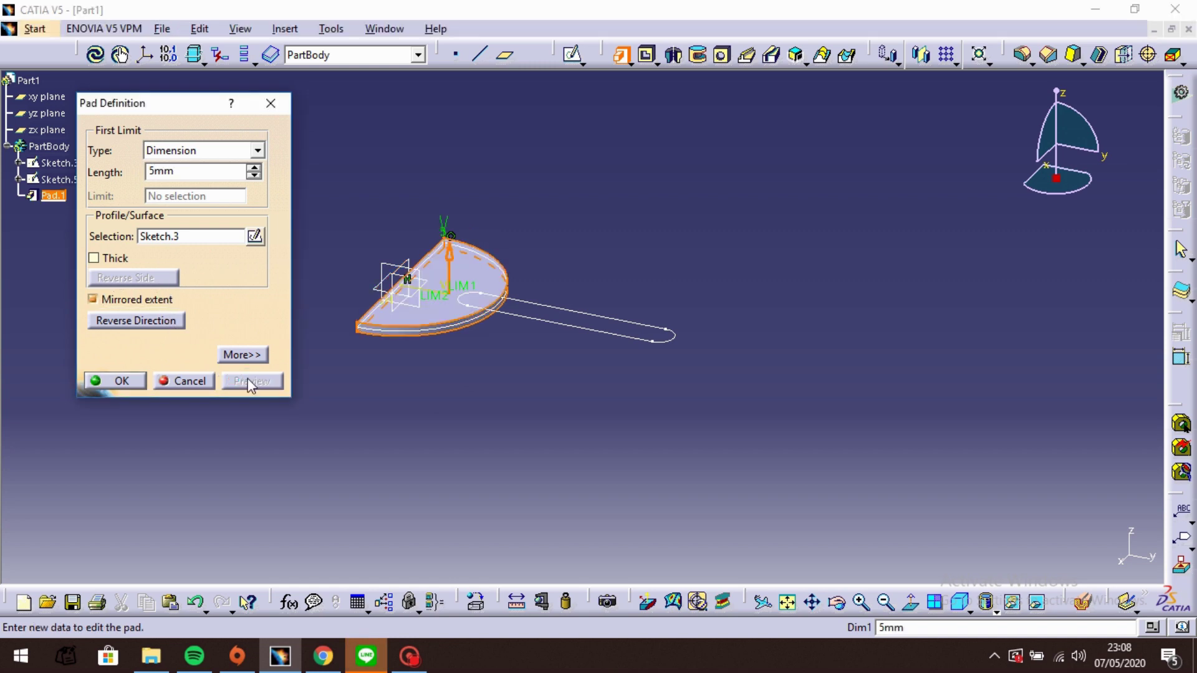
left_click(124, 378)
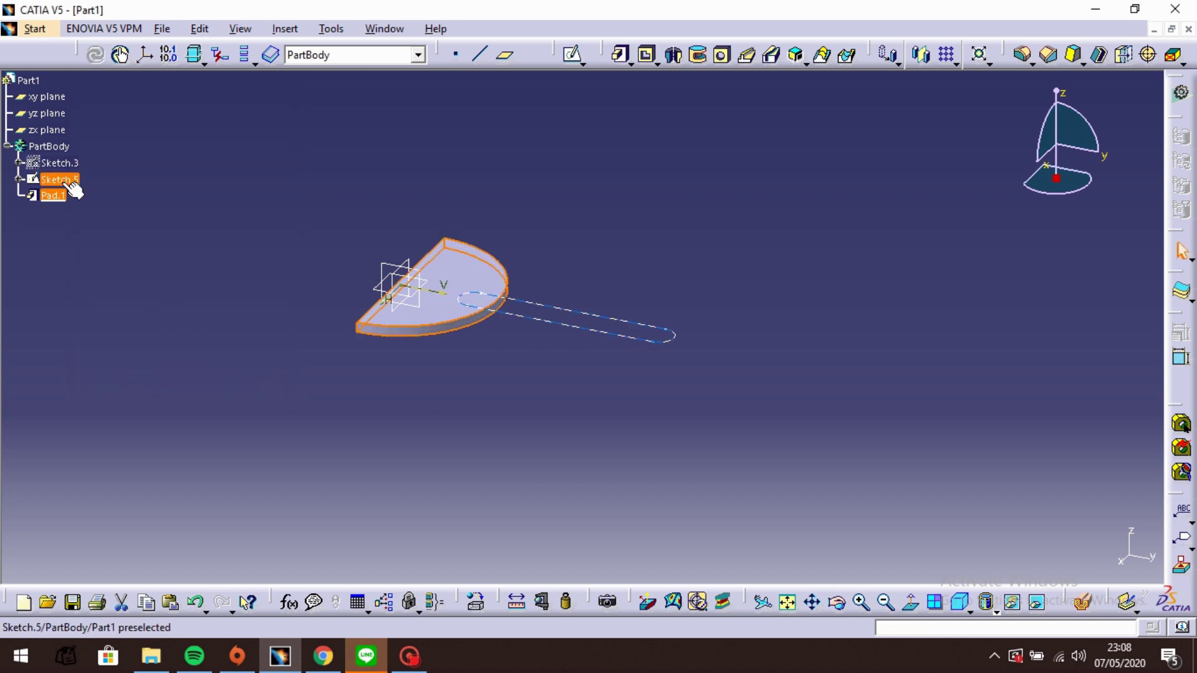
- Pad the elongated-hole sketch with a length of 10 mm and mirrored extent
left_click(67, 182)
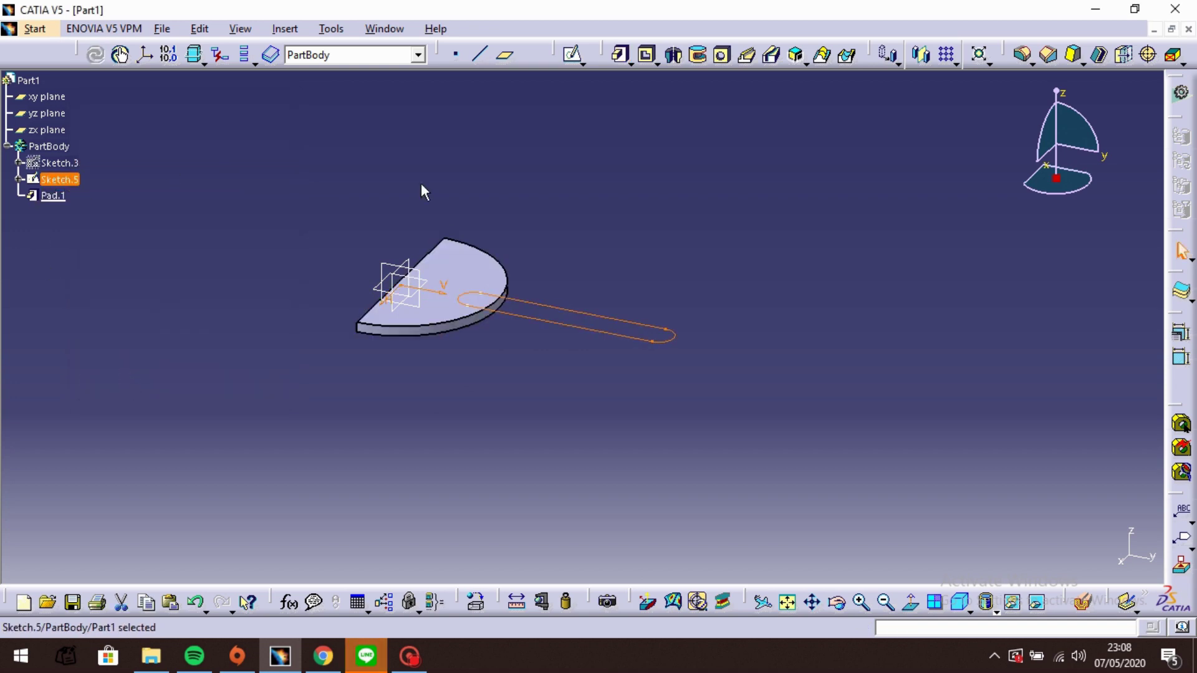
left_click(619, 54)
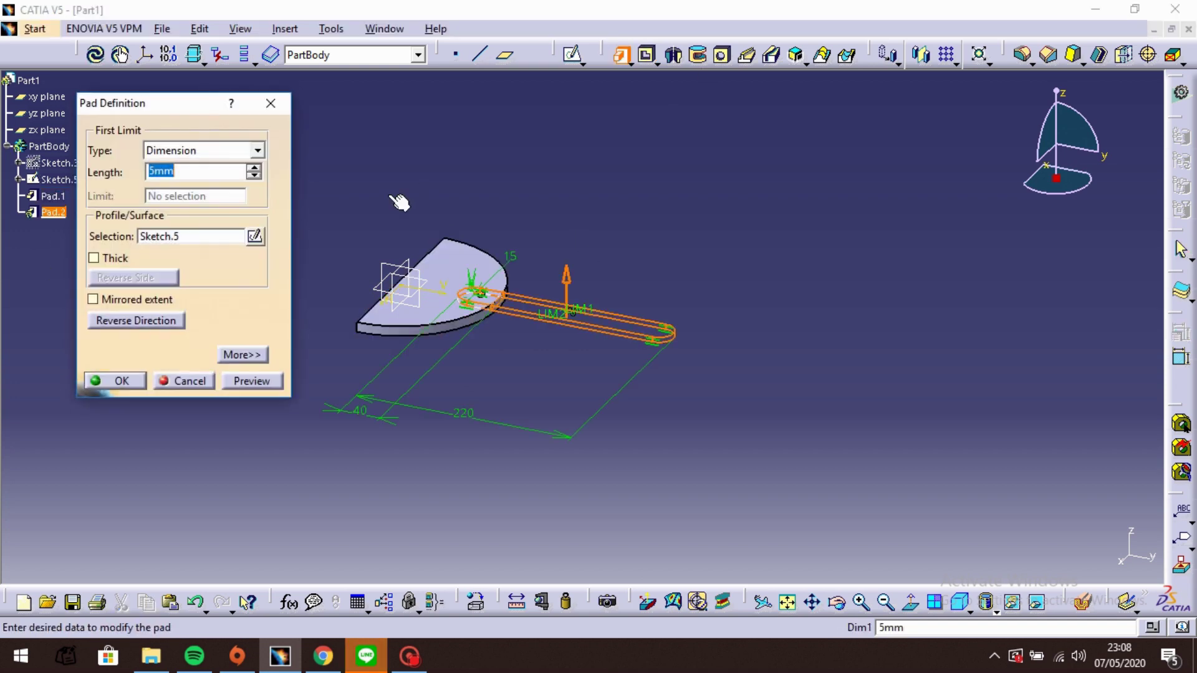
type("10")
left_click(166, 303)
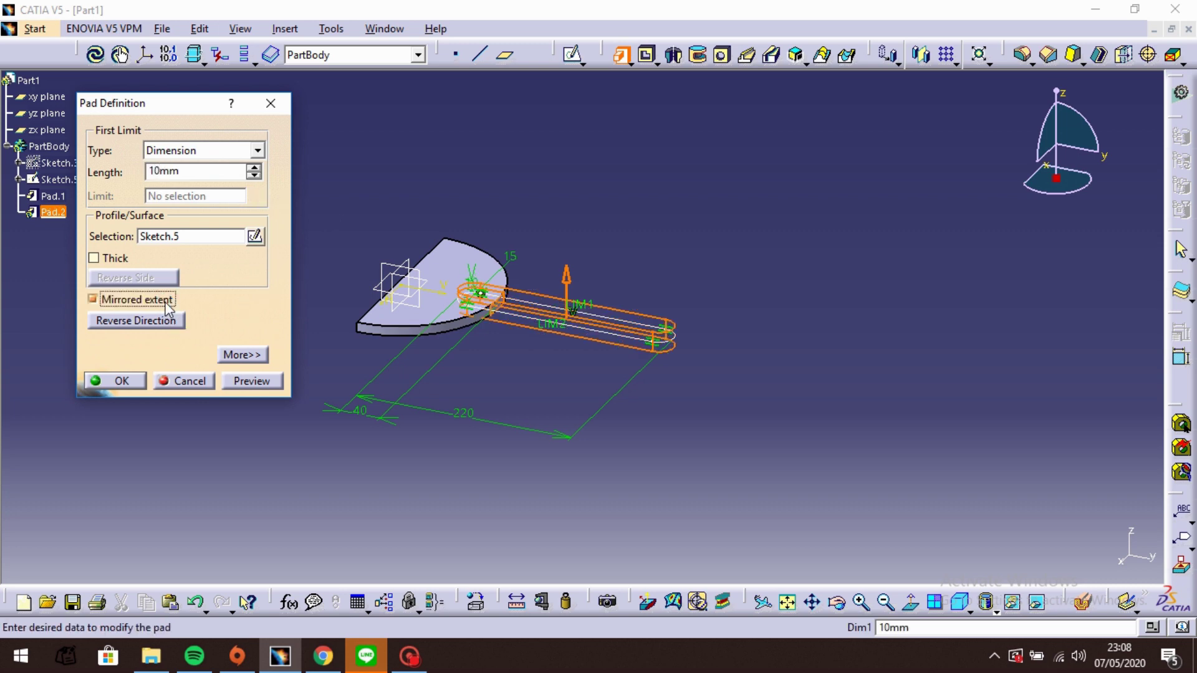
left_click(254, 379)
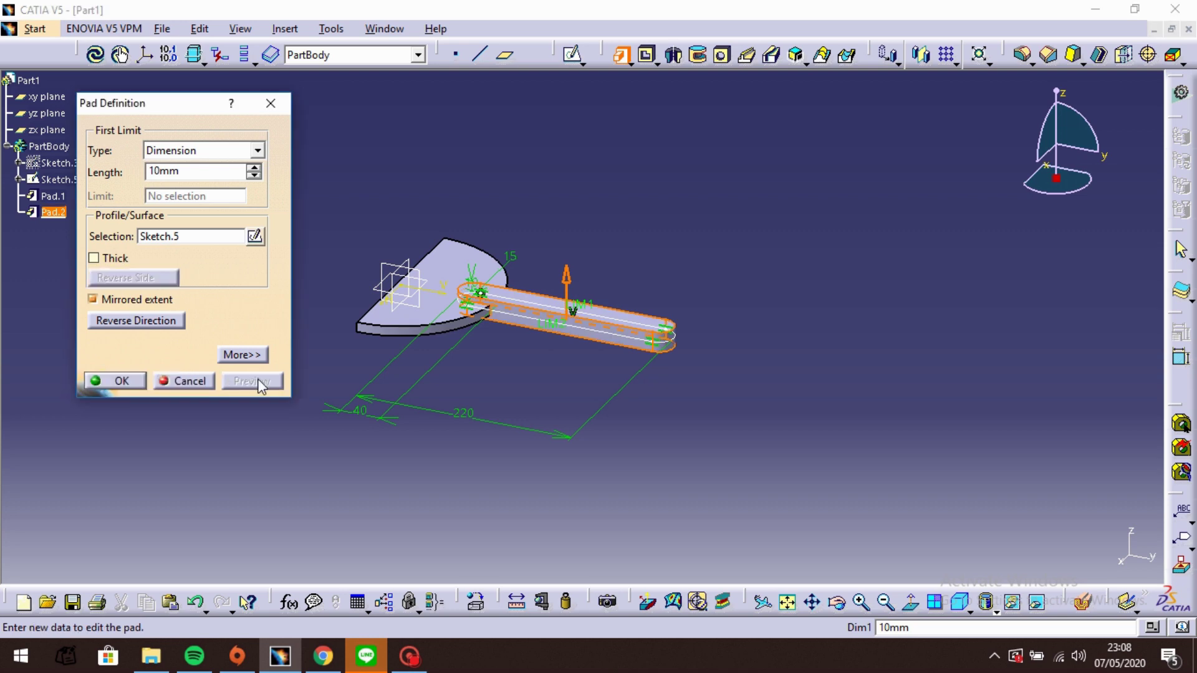
left_click(132, 382)
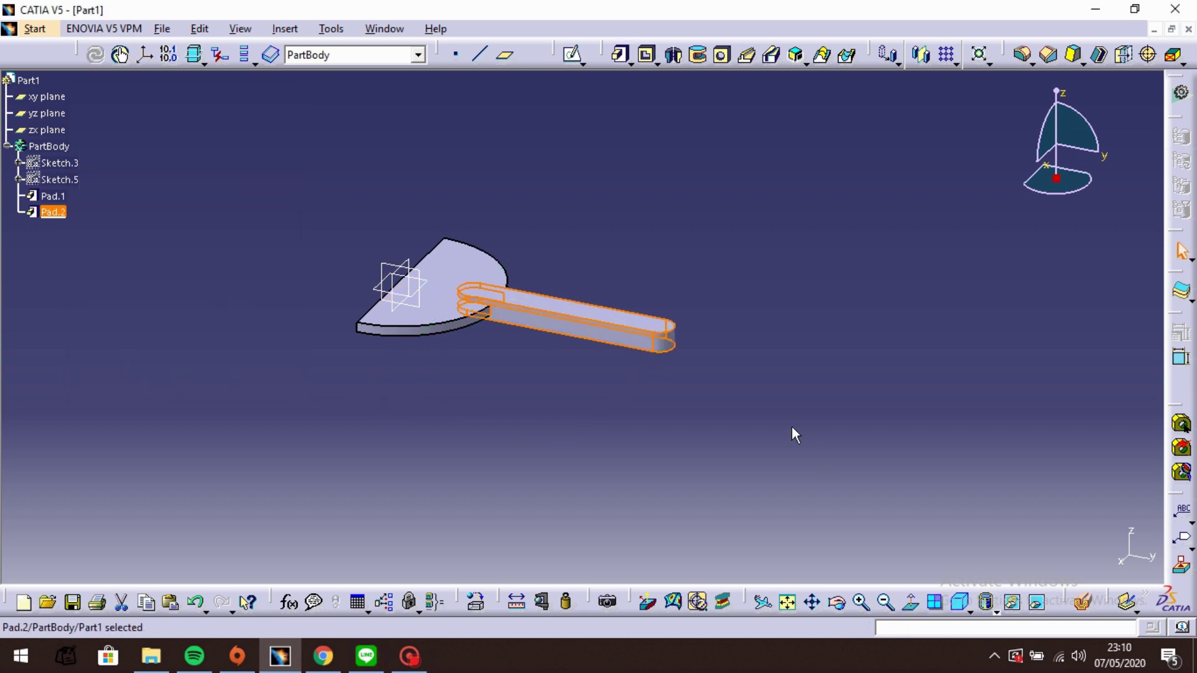
left_click(743, 308)
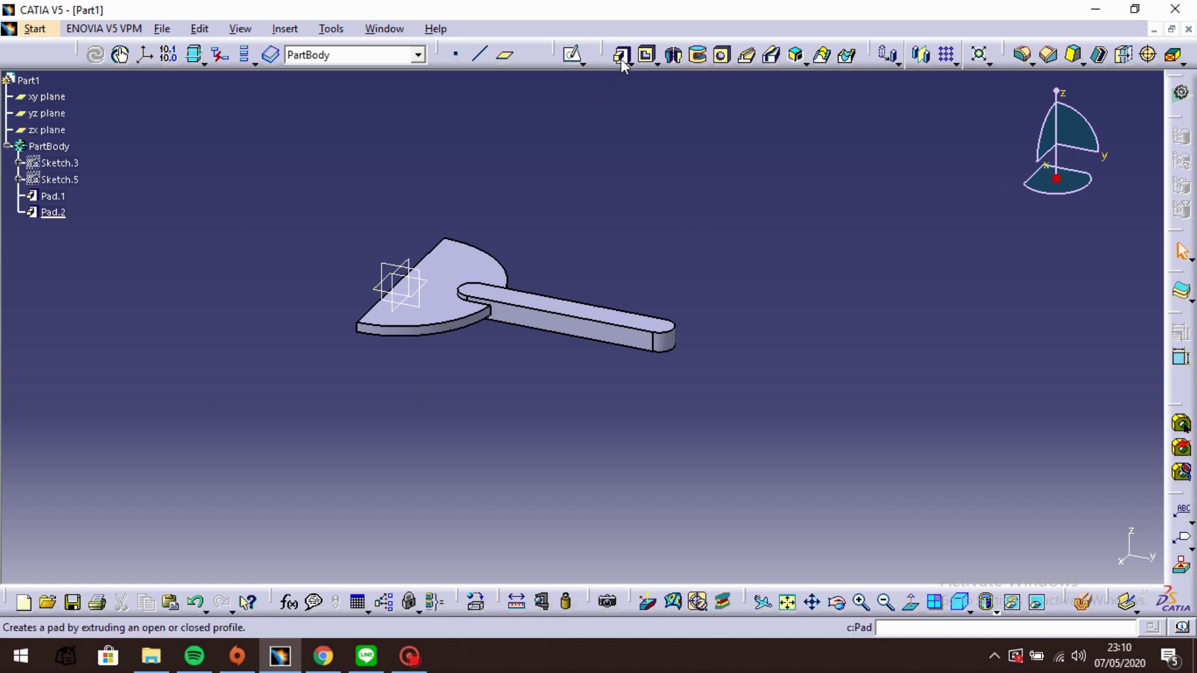
- On a new sketch on the elongated pad's upper face, draw a circle about 20 mm in diameter on the centreline near its outer end
left_click(623, 323)
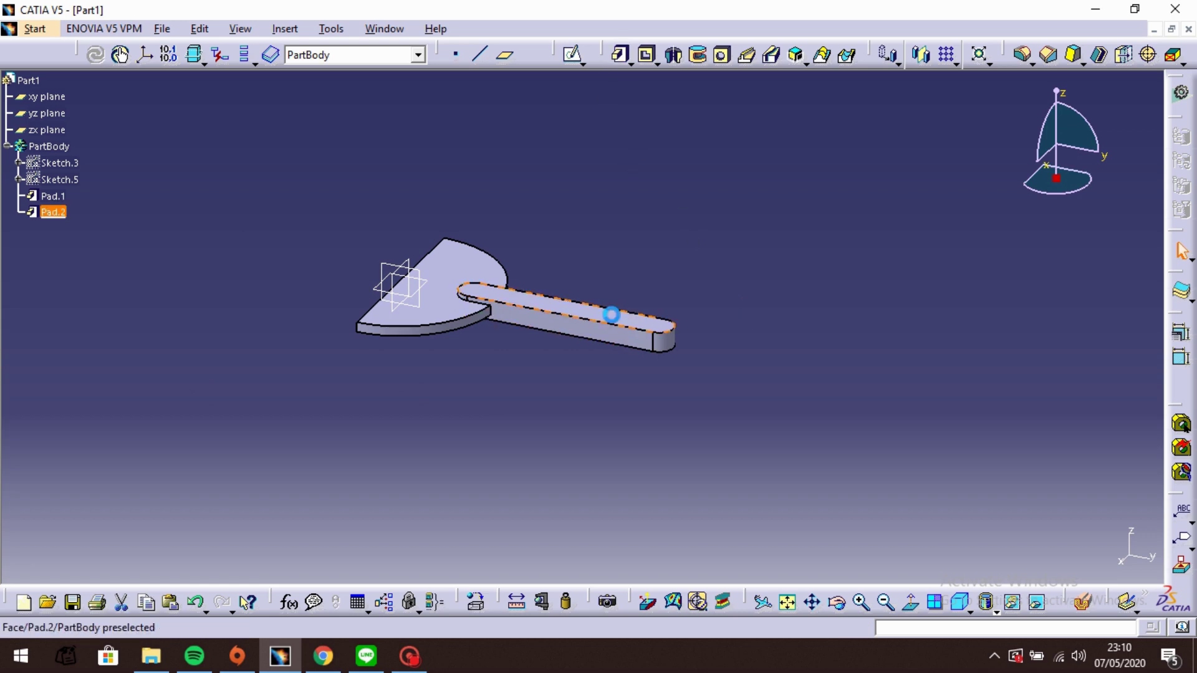
left_click(573, 55)
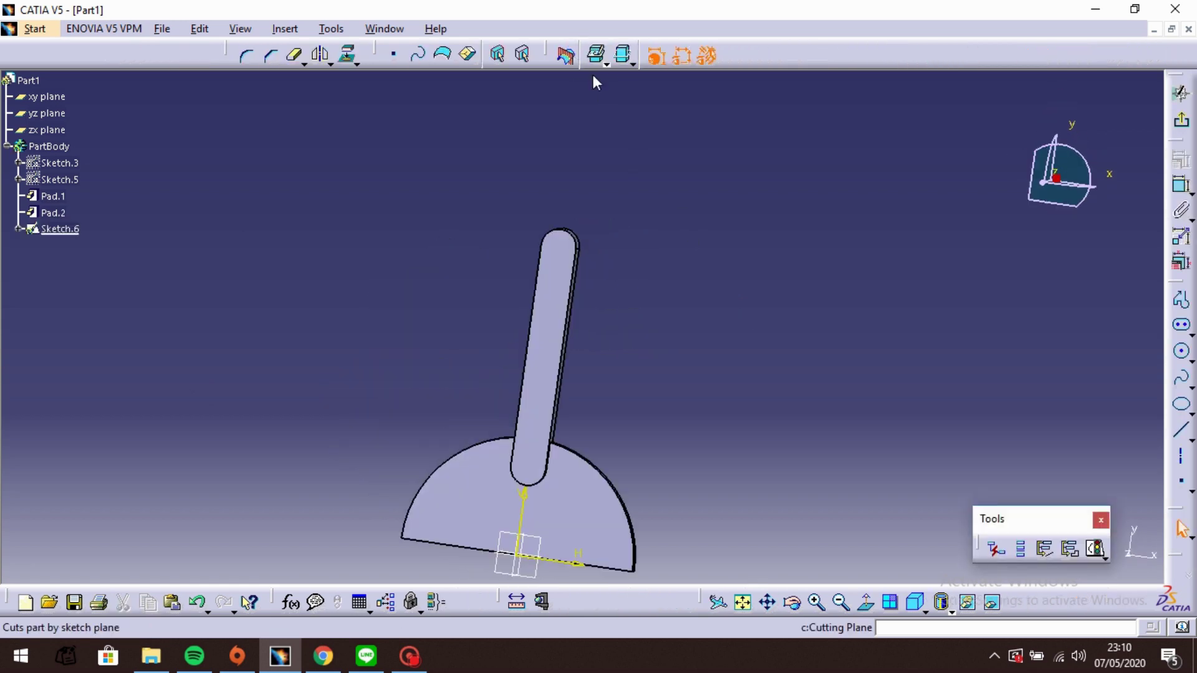
left_click(1114, 169)
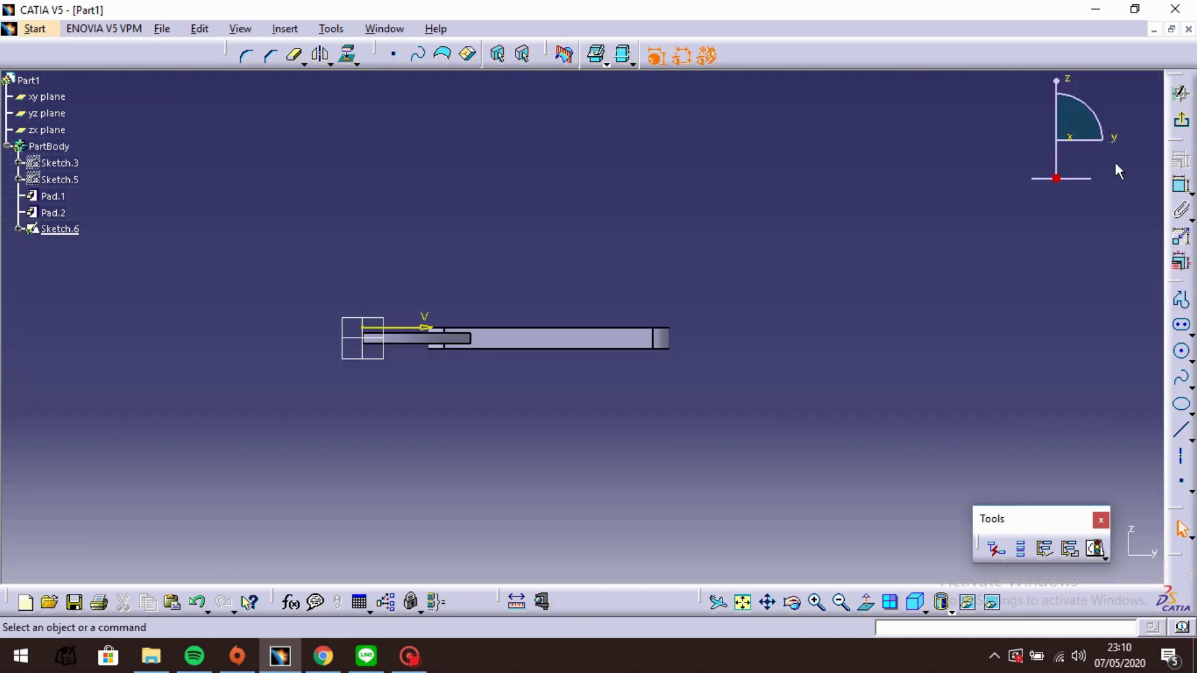
left_click(1068, 131)
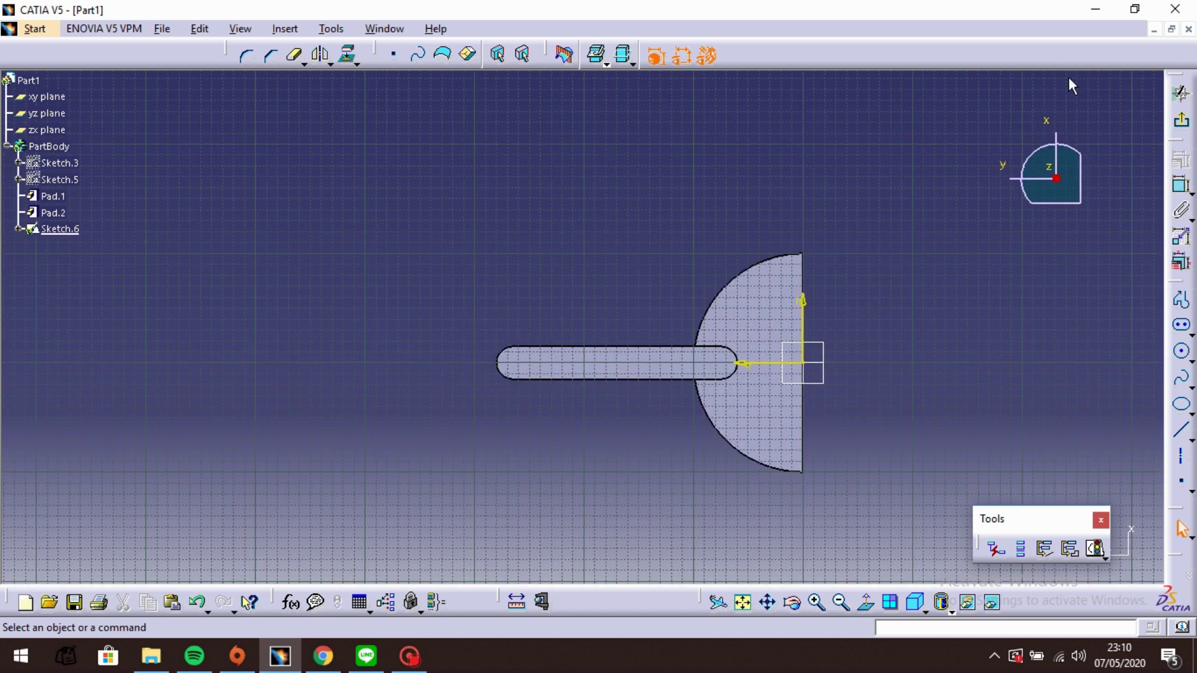
left_click(1181, 351)
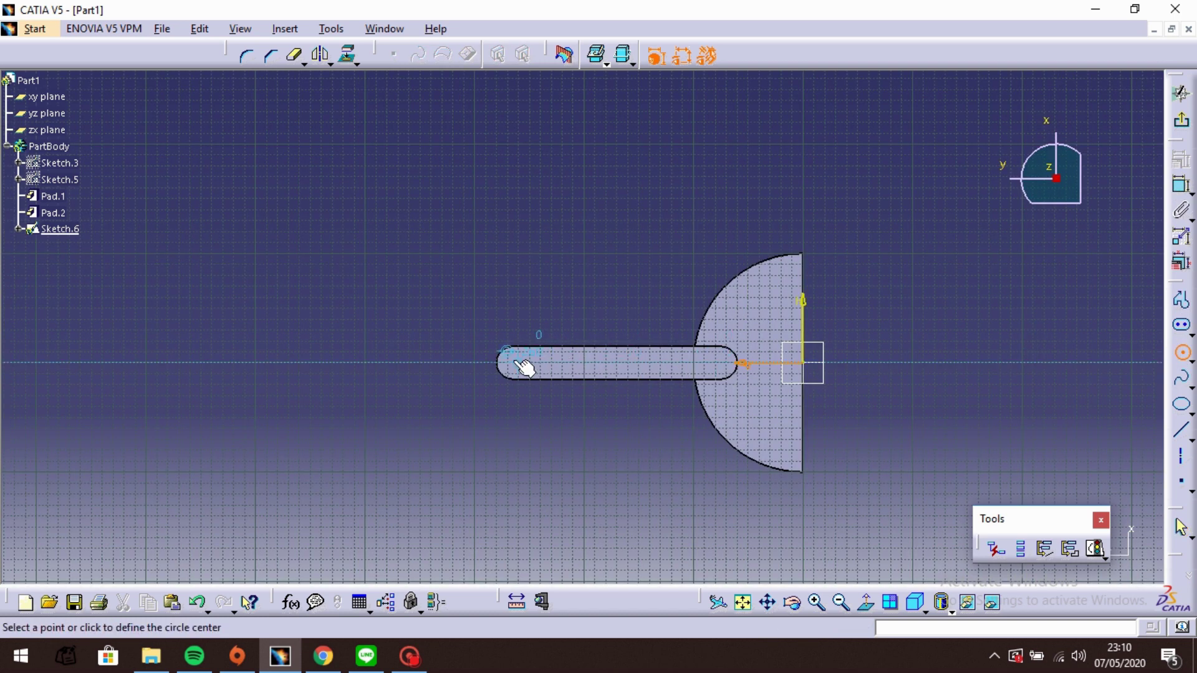
left_click(515, 364)
left_click(535, 372)
- Dimension the circle's diameter and set it to 10 mm
left_click(1181, 184)
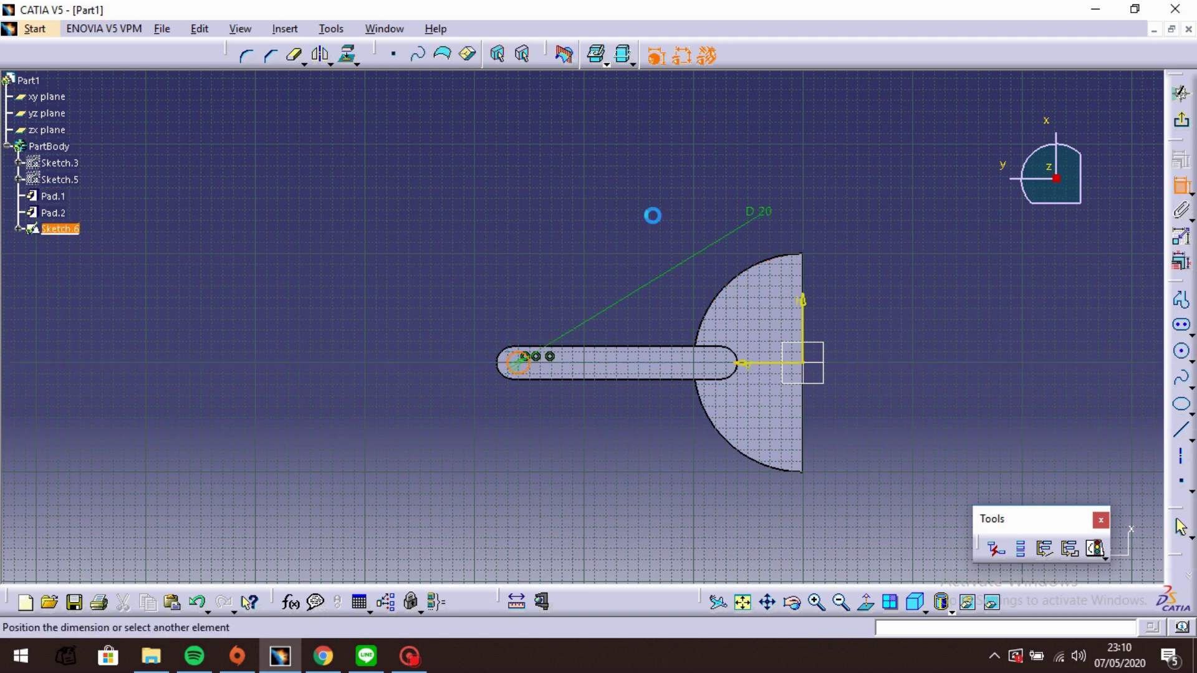
left_click(521, 299)
left_click(526, 310)
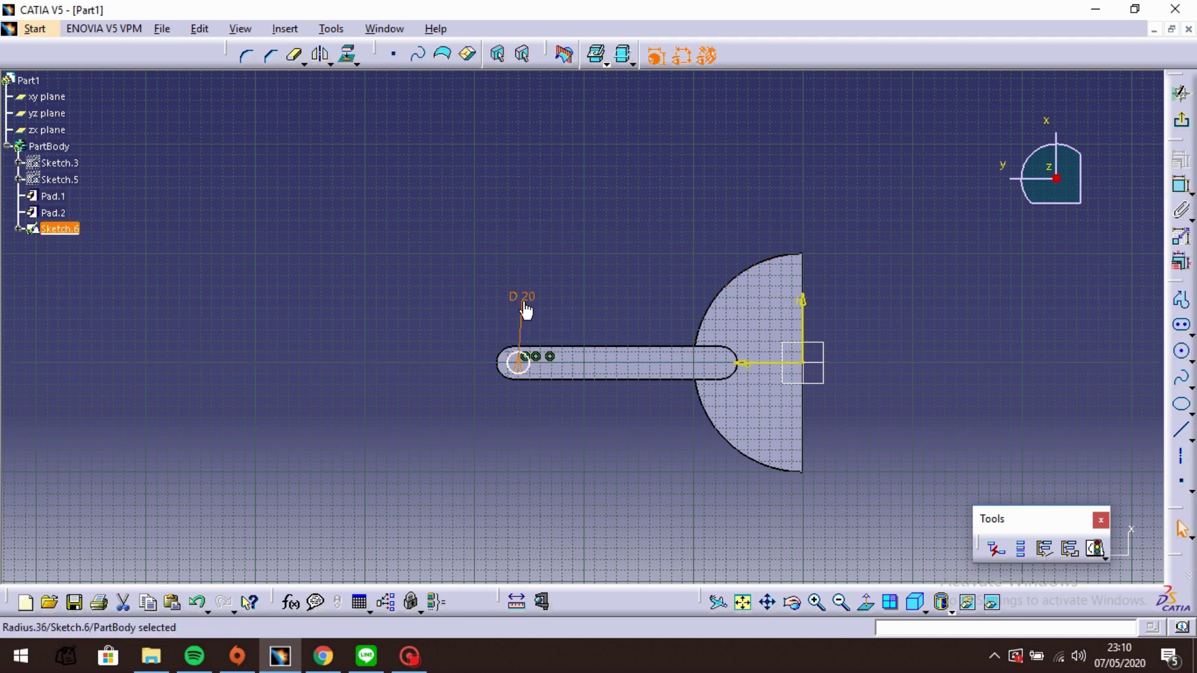
double_click(524, 310)
type("1")
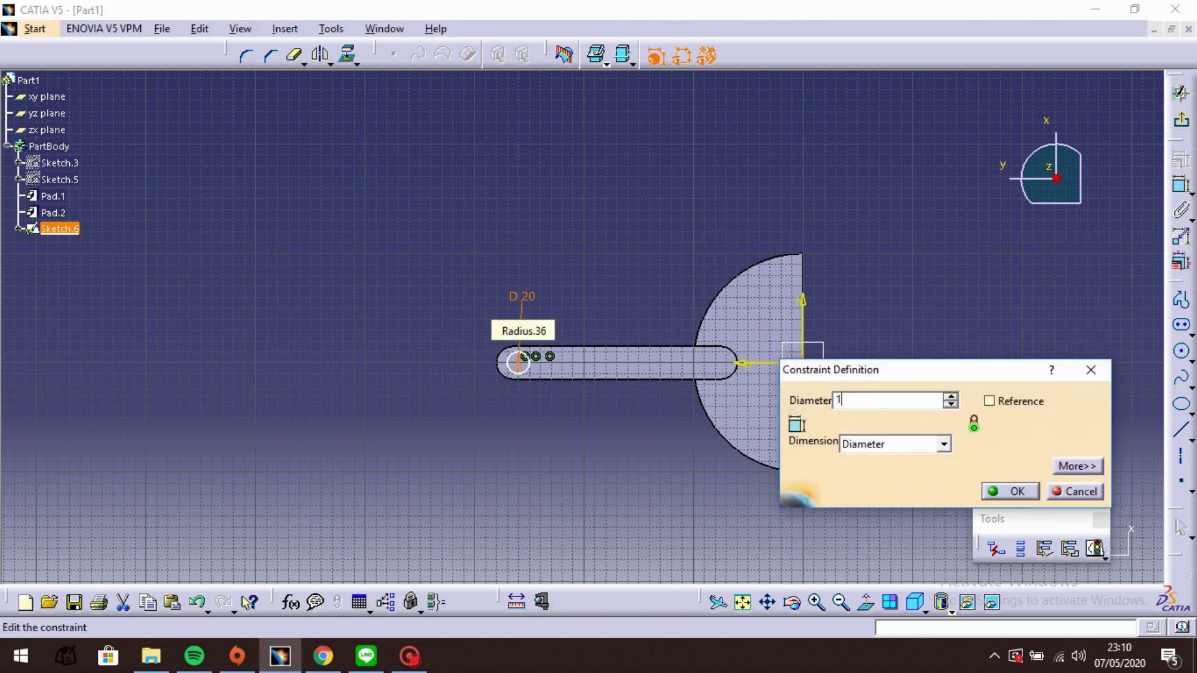
type("0")
key("Return")
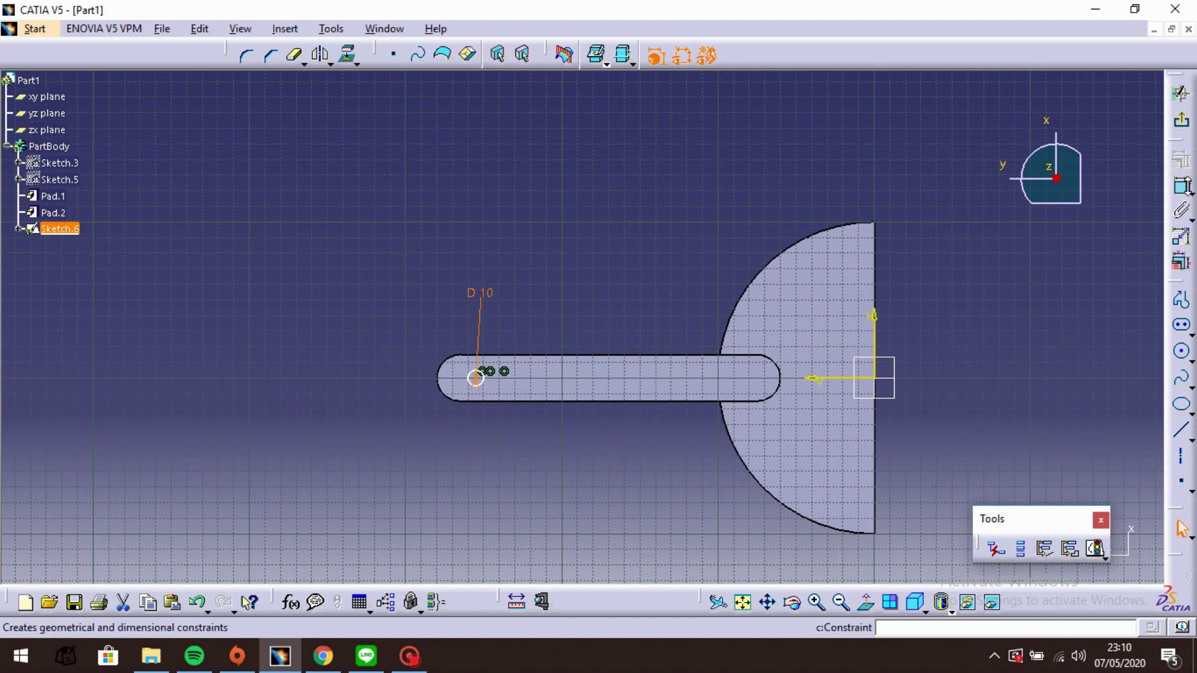
- Dimension the distance between the elongated pad's outer end arc and the circle, and set it to 10 mm
left_click(1182, 185)
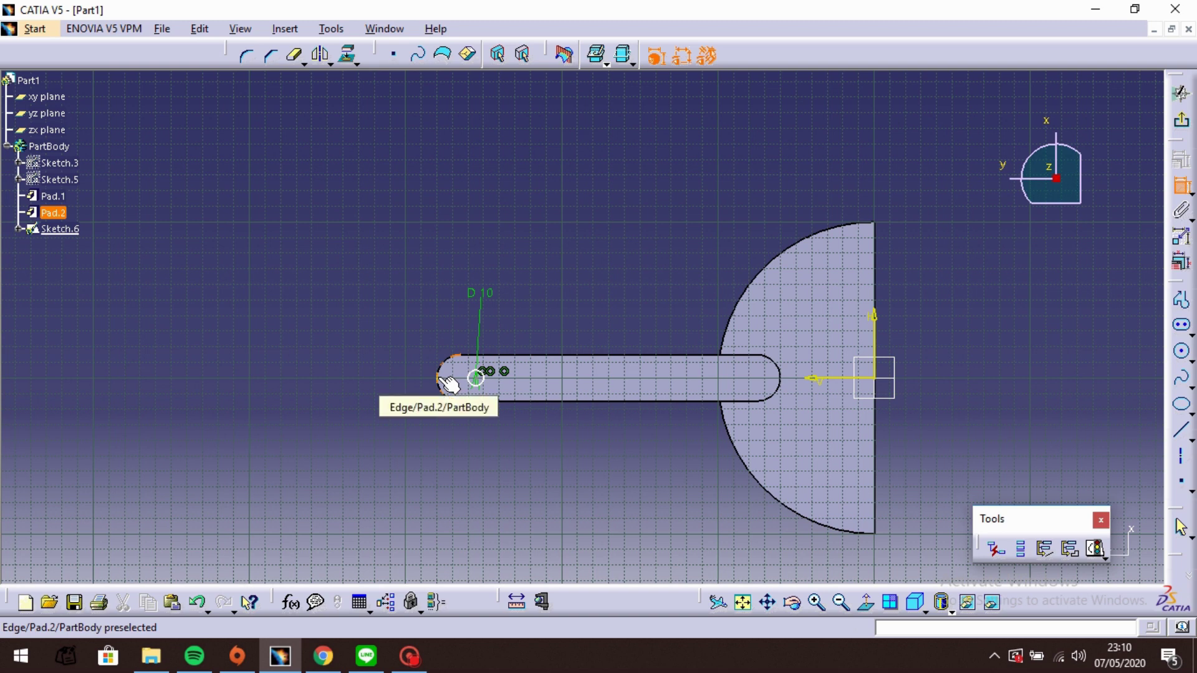
left_click(439, 377)
left_click(476, 377)
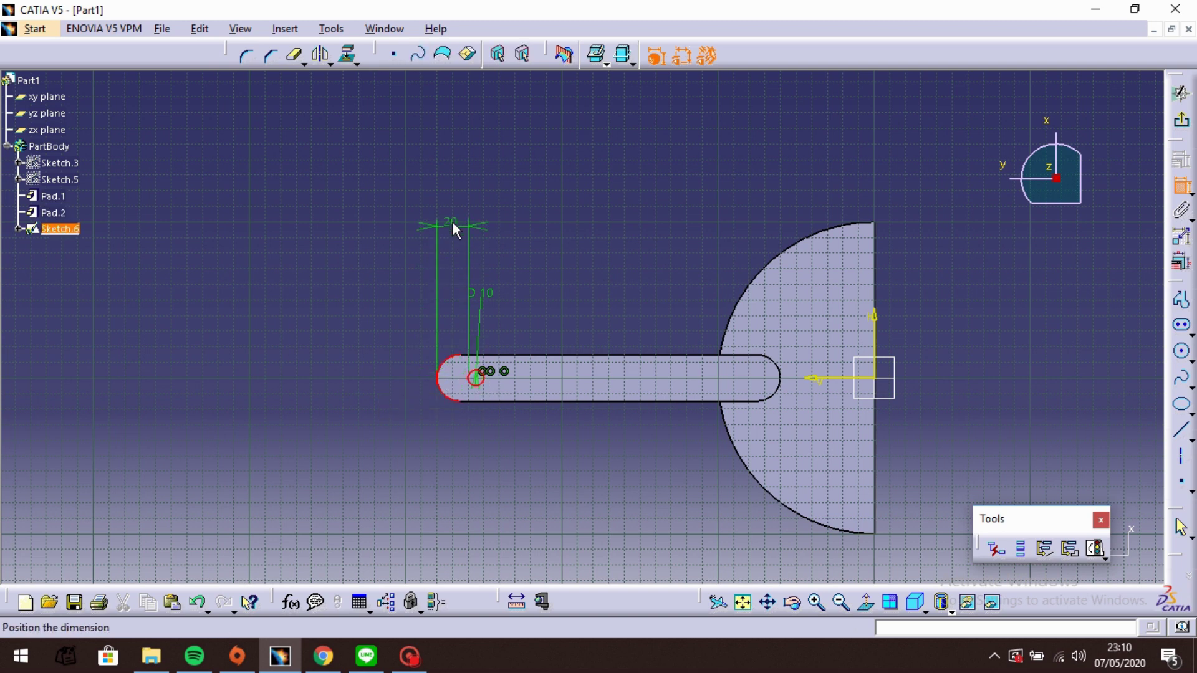
left_click(455, 225)
double_click(454, 223)
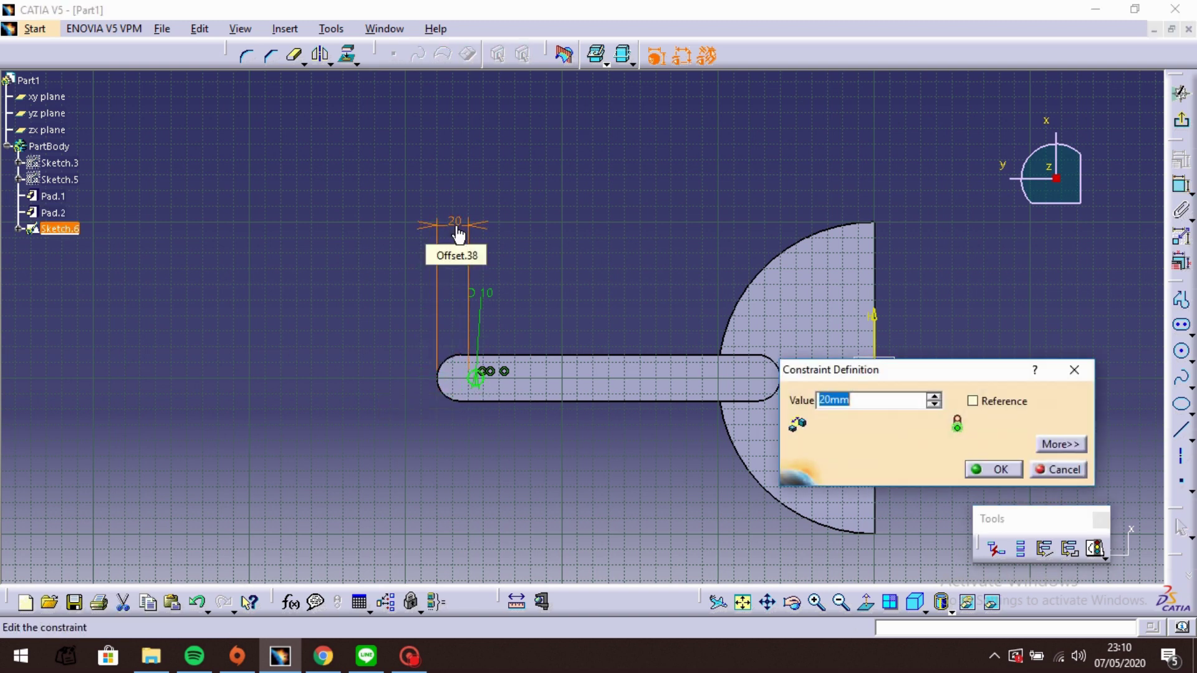
type("10")
left_click(976, 469)
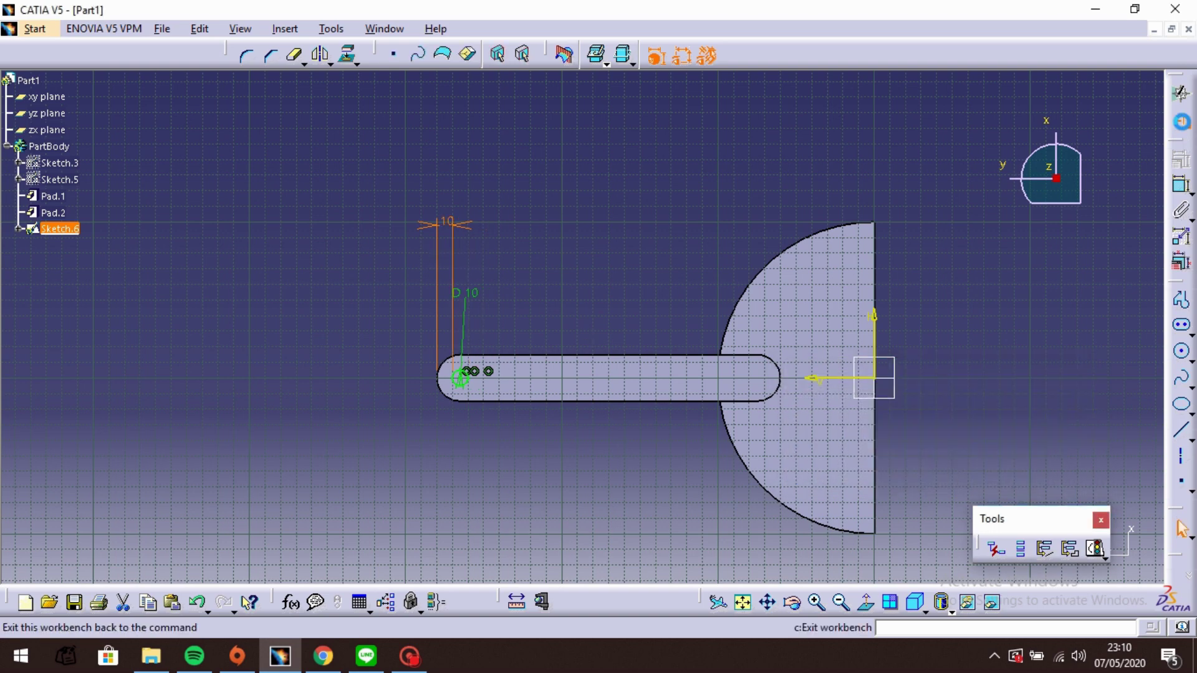
- Leave the sketch and cut its 10 mm circle through the handle as a pocket with the limit type Up to last
left_click(1180, 93)
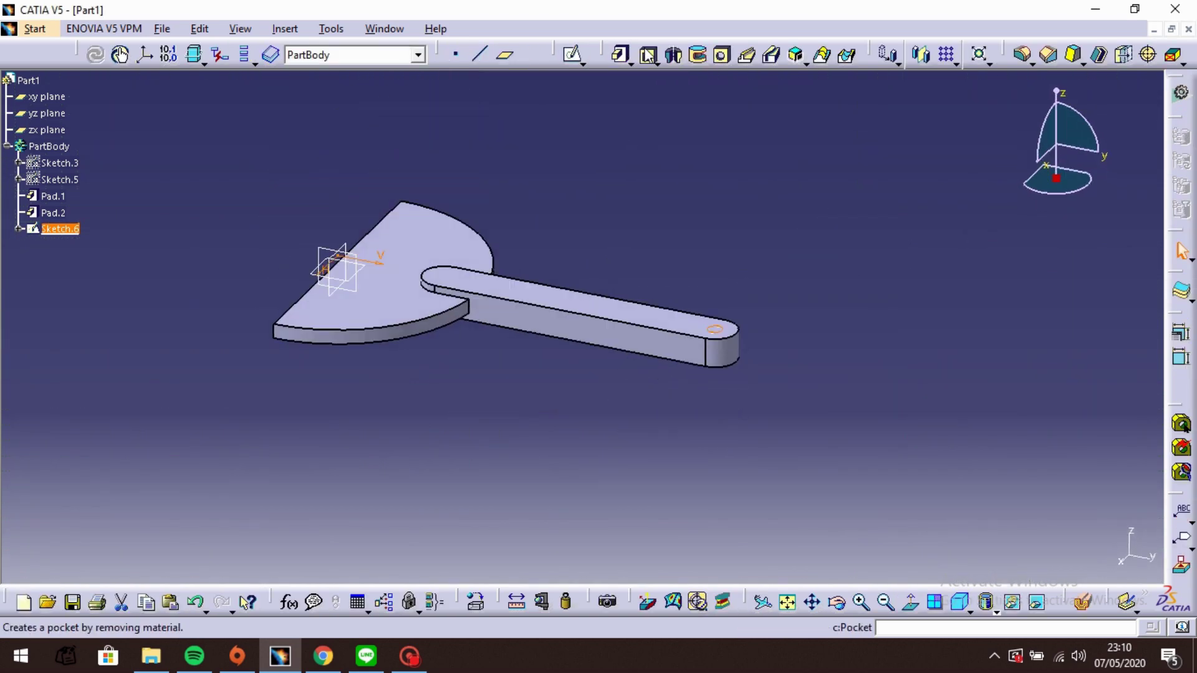
left_click(649, 54)
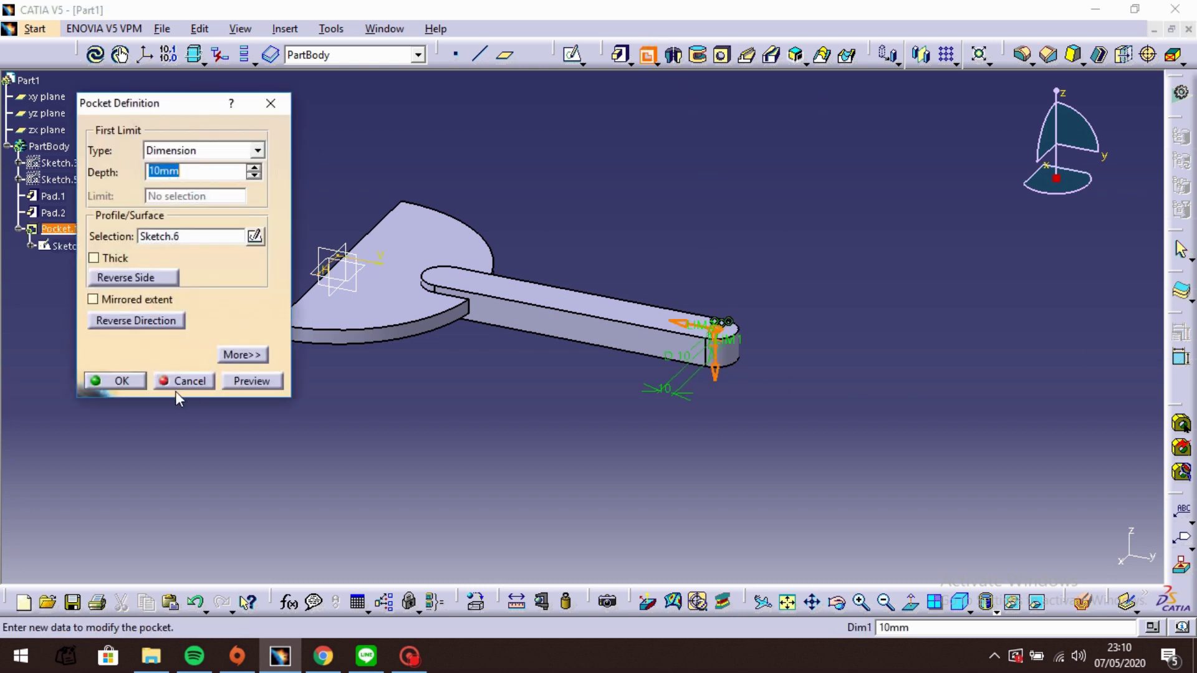
left_click(257, 150)
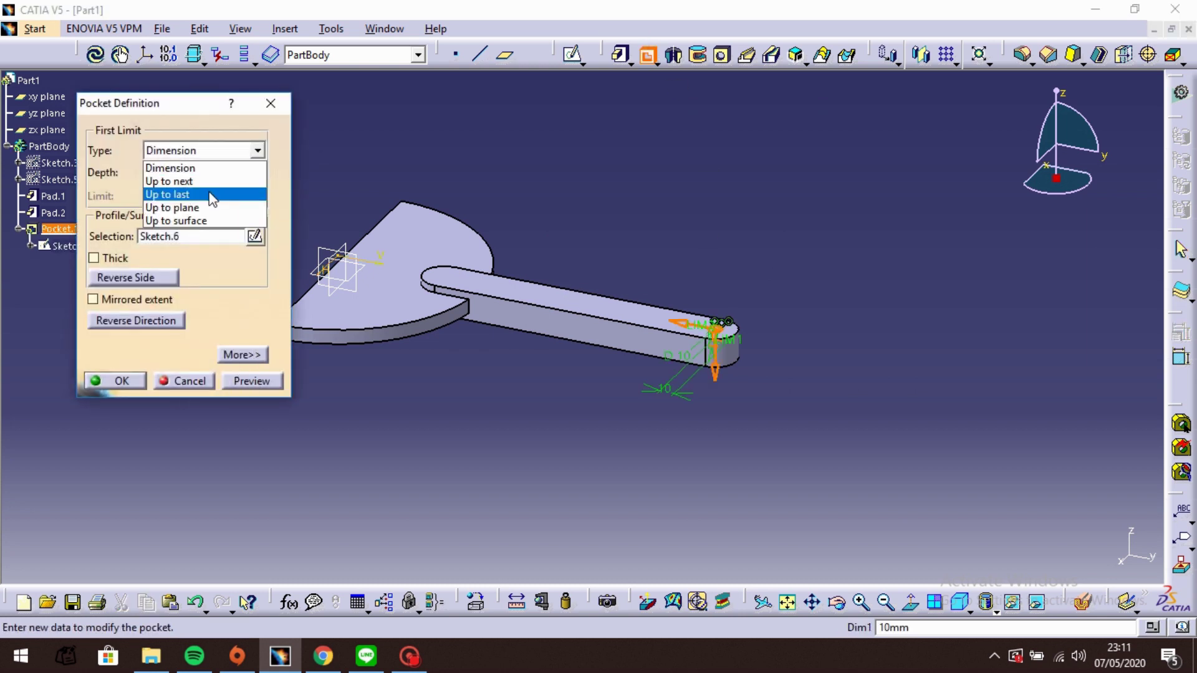
left_click(205, 192)
left_click(252, 381)
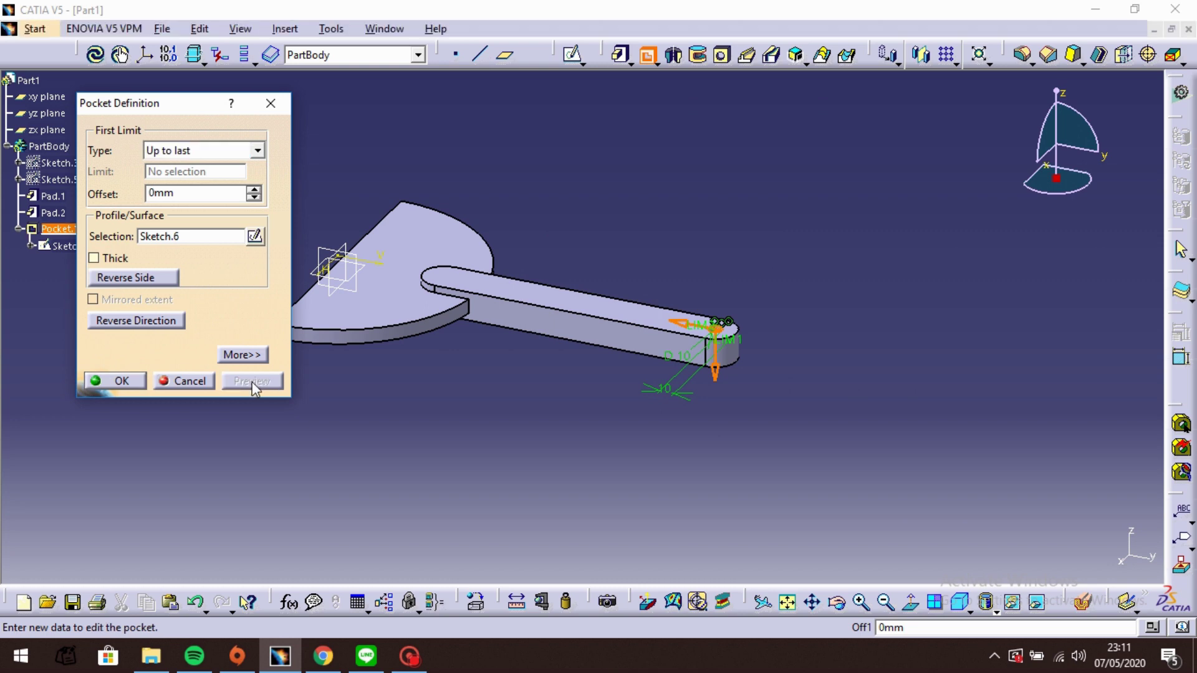
left_click(125, 381)
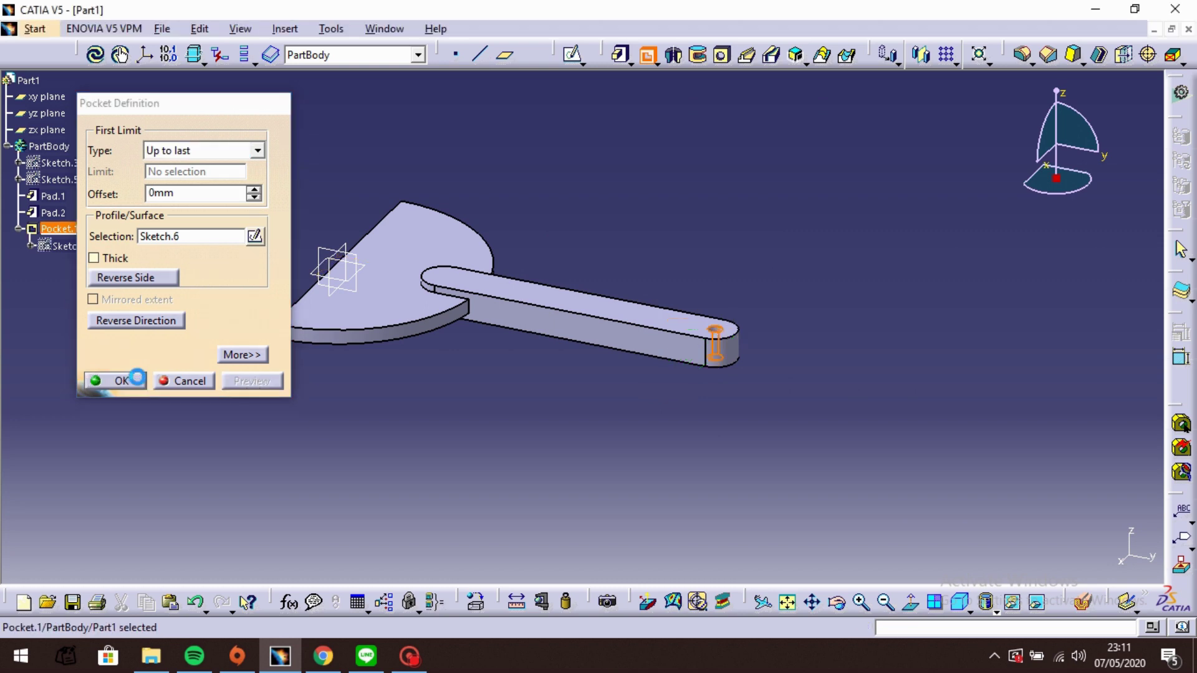
- On a new sketch on the handle's upper face, draw a circle about 20 mm in diameter on the centreline beside the end hole
middle_click_drag(624, 268, 672, 247)
left_click(686, 298)
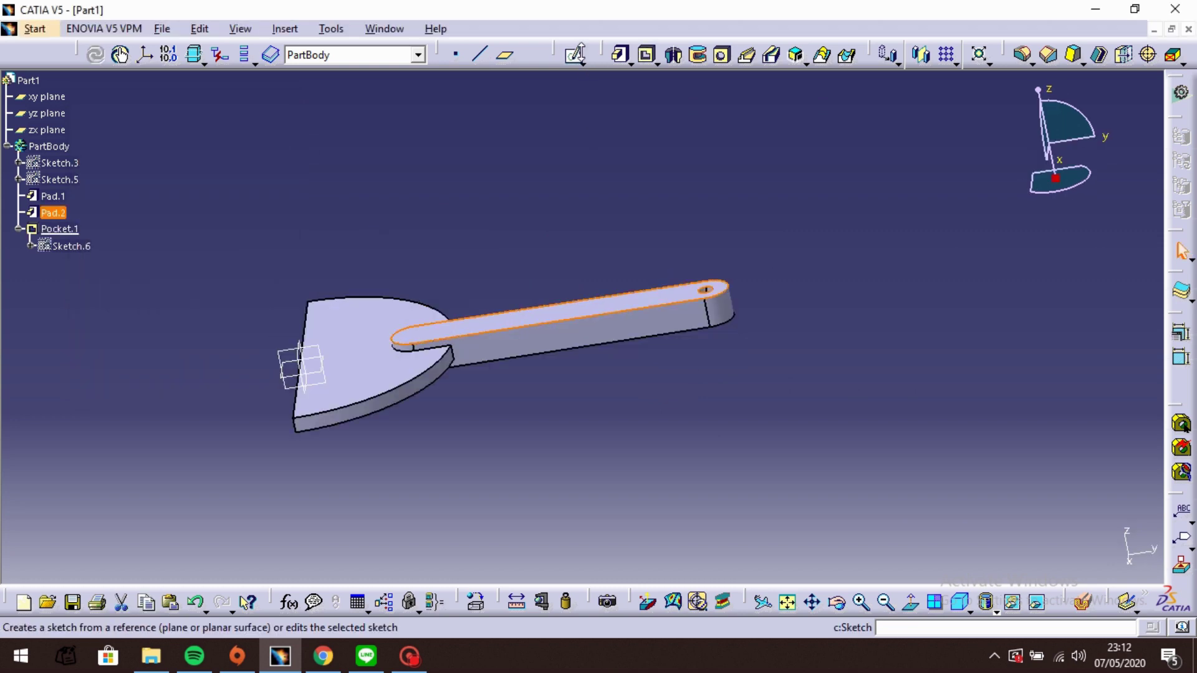
left_click(572, 54)
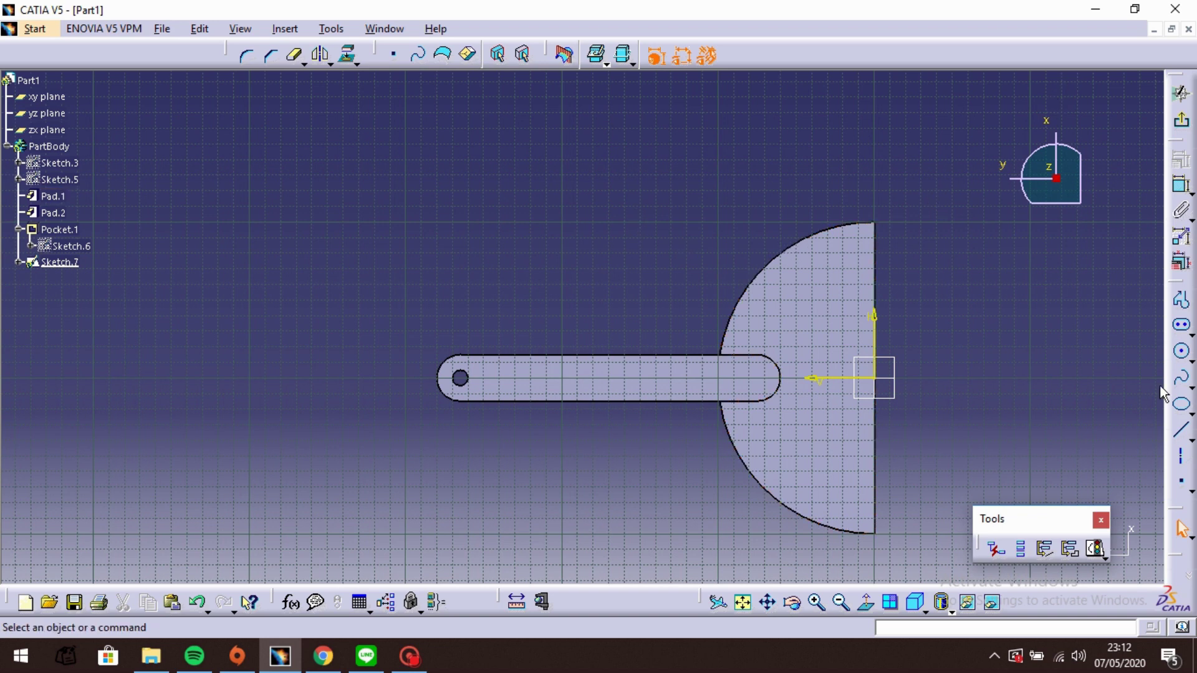
left_click(1182, 351)
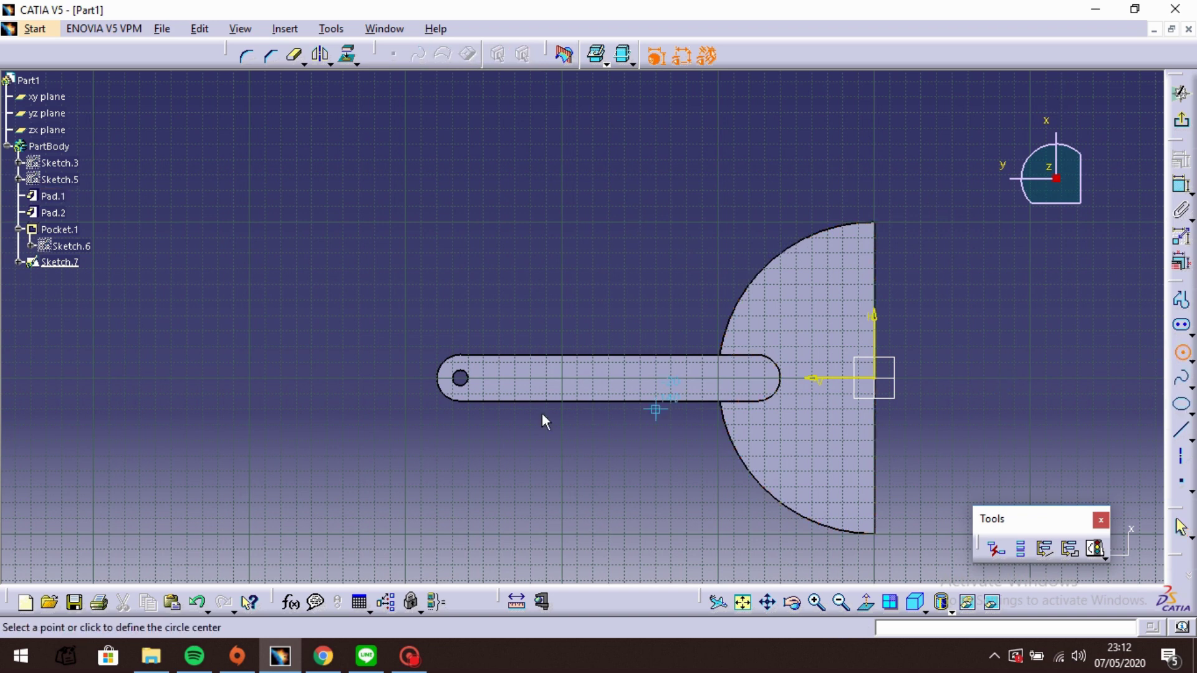
left_click(499, 378)
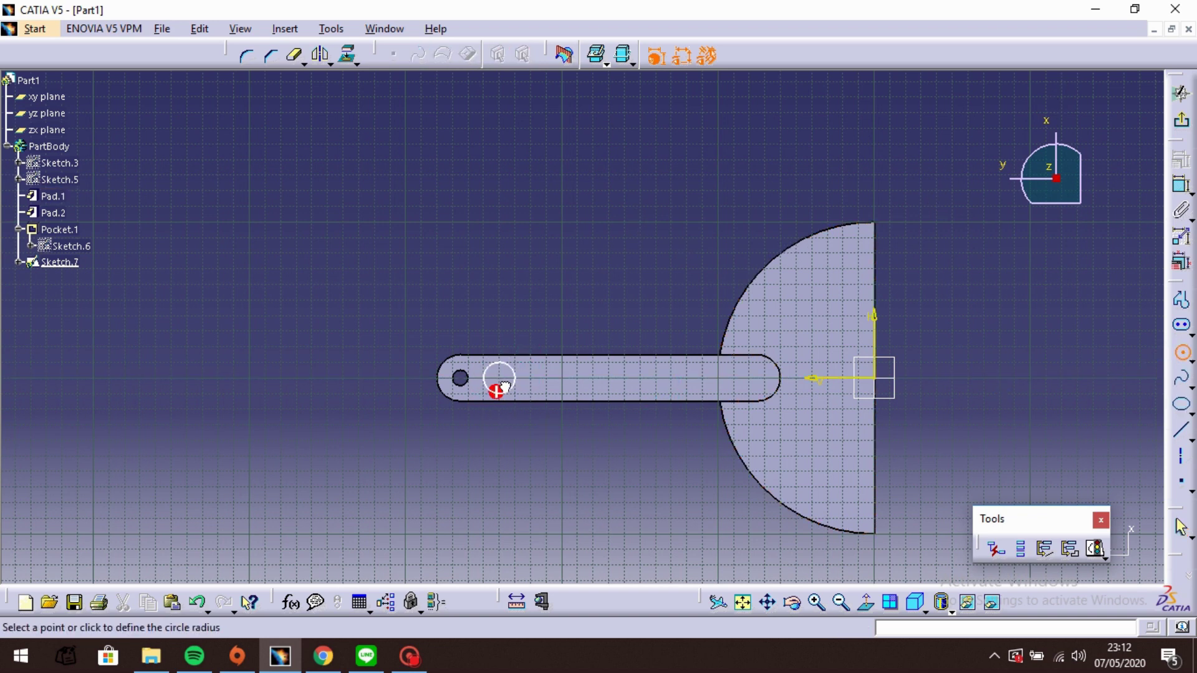
left_click(519, 389)
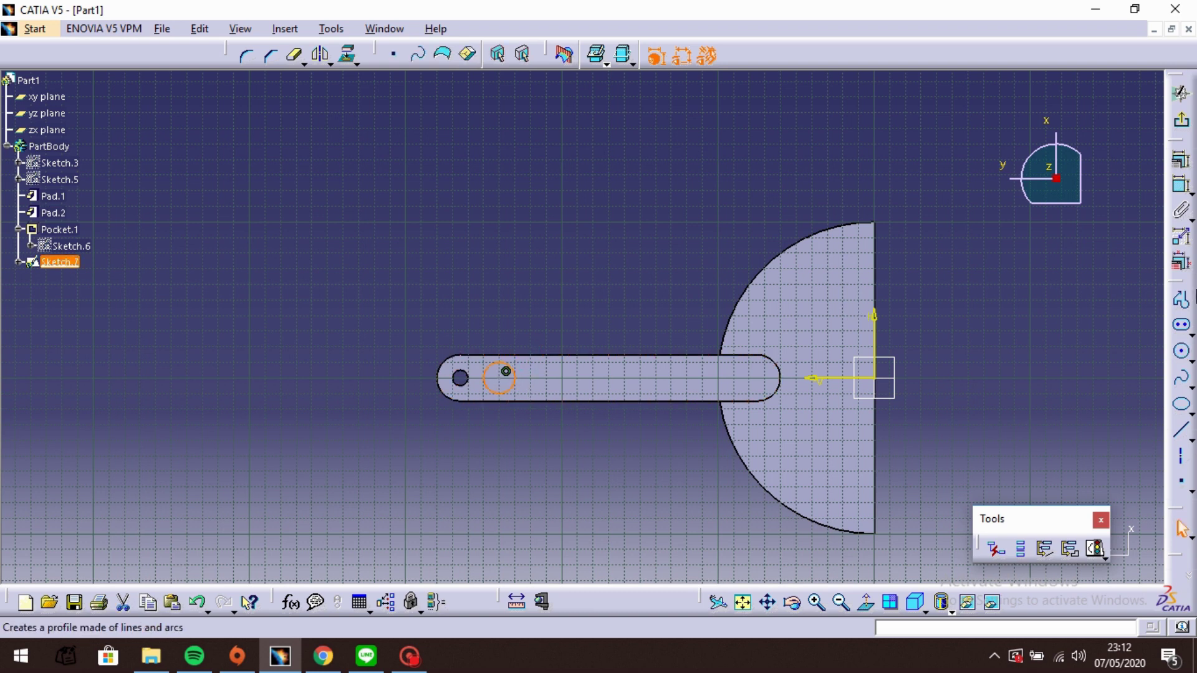
- Dimension the new circle's diameter and set it to 15 mm
left_click(1183, 211)
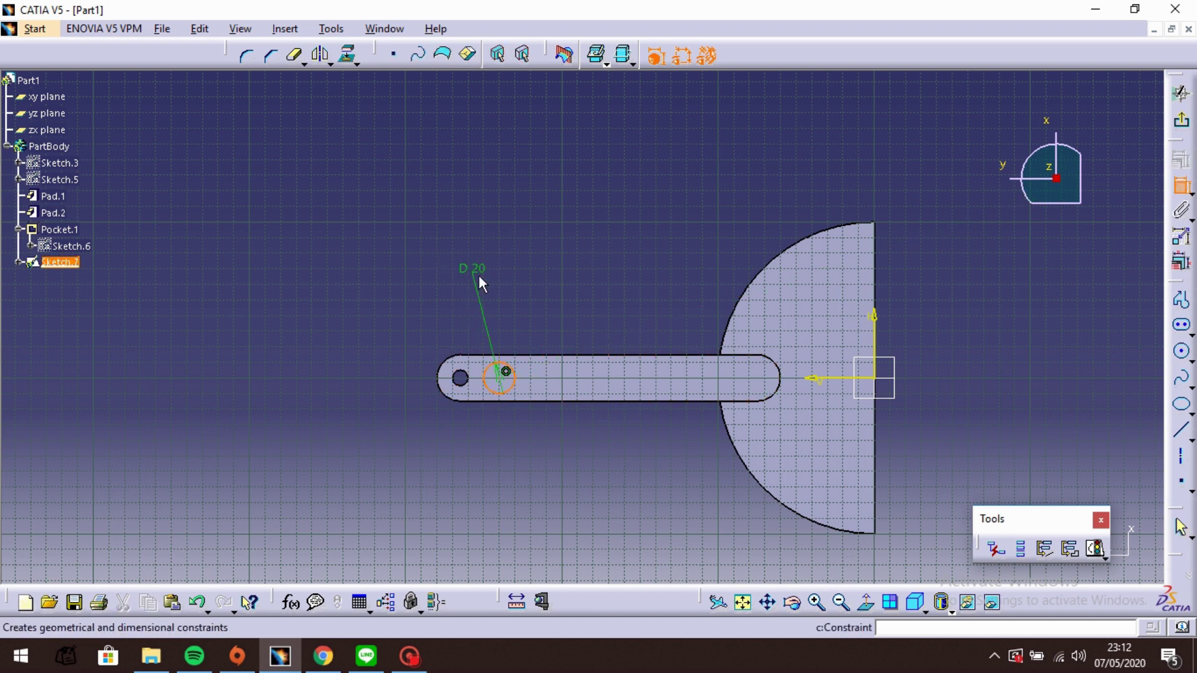
left_click(468, 271)
double_click(468, 270)
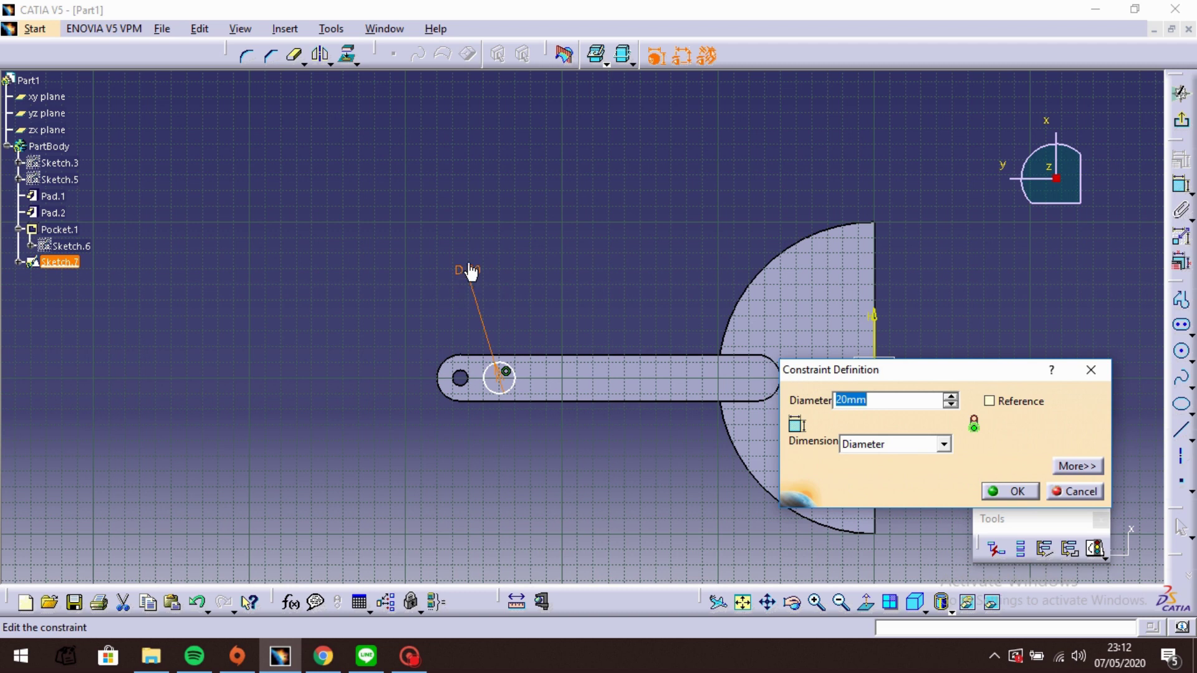
type("15")
key("Return")
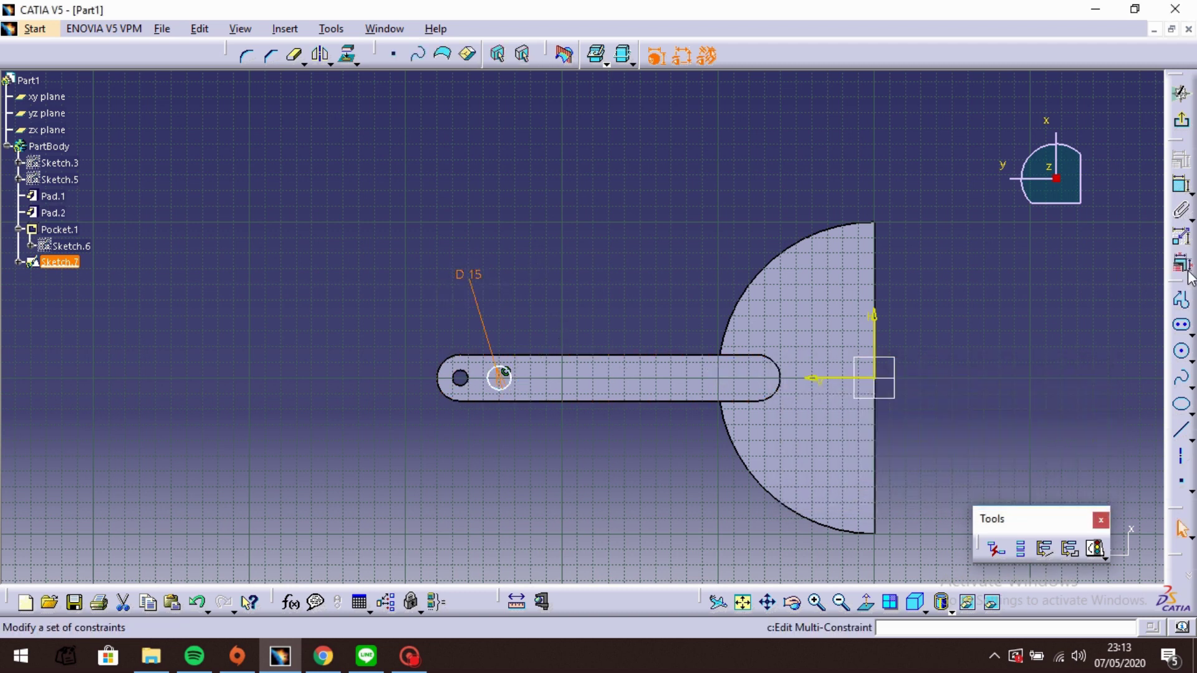
- Draw a sketch axis crossing the handle perpendicular to its length, near the middle
left_click(1176, 458)
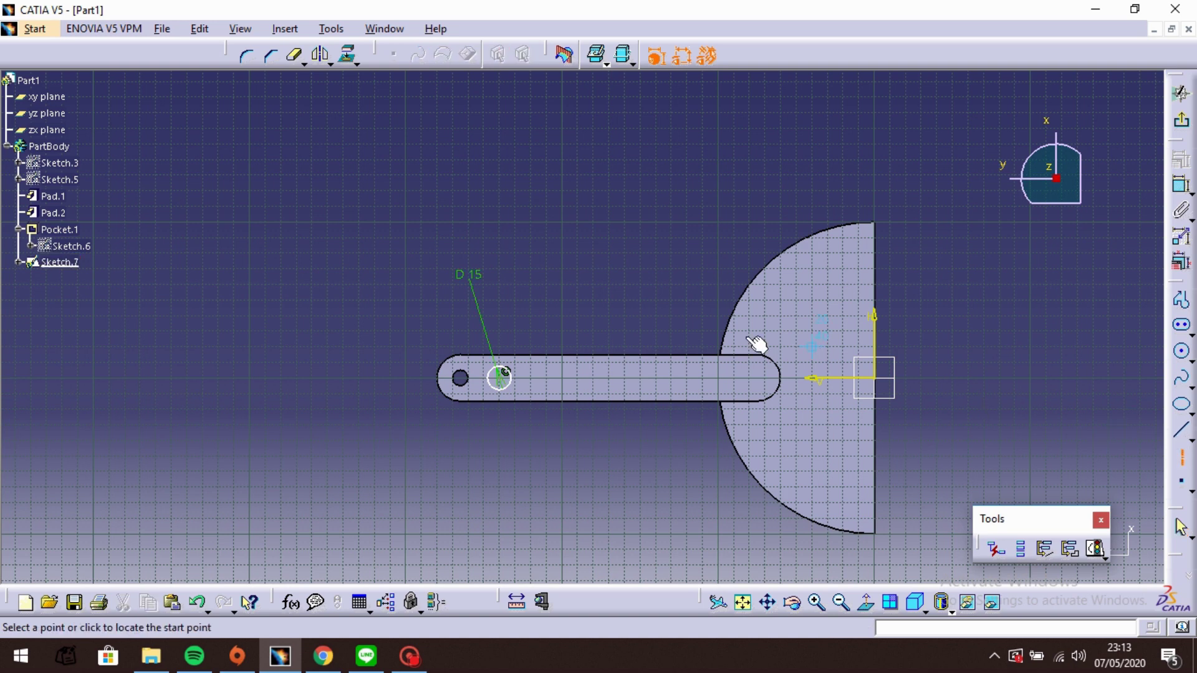
left_click(591, 300)
left_click(592, 442)
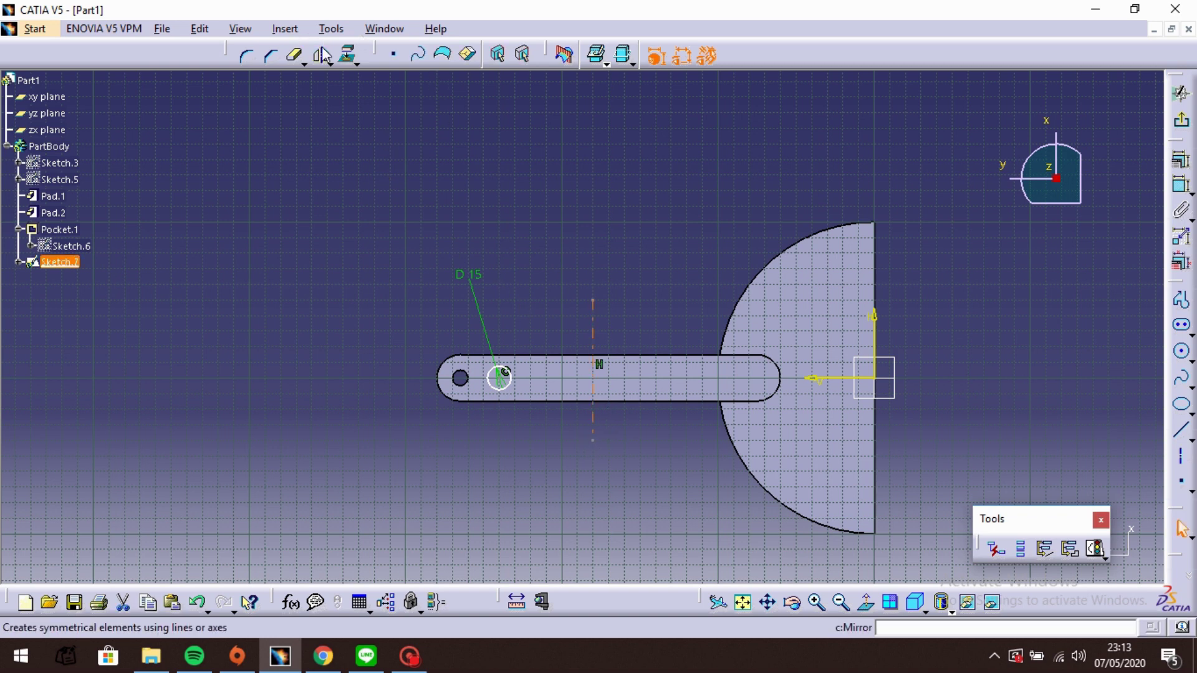
- Delete the circle's diameter dimension and mirror the circle about the axis crossing the handle
right_click(477, 274)
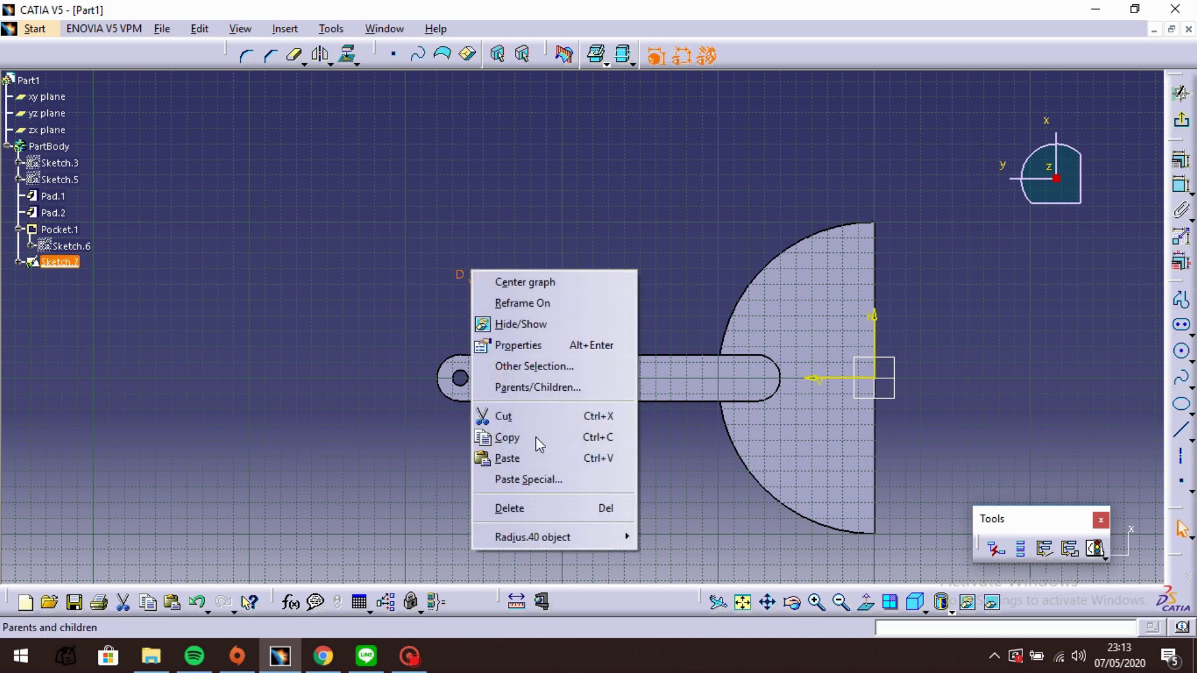
left_click(541, 504)
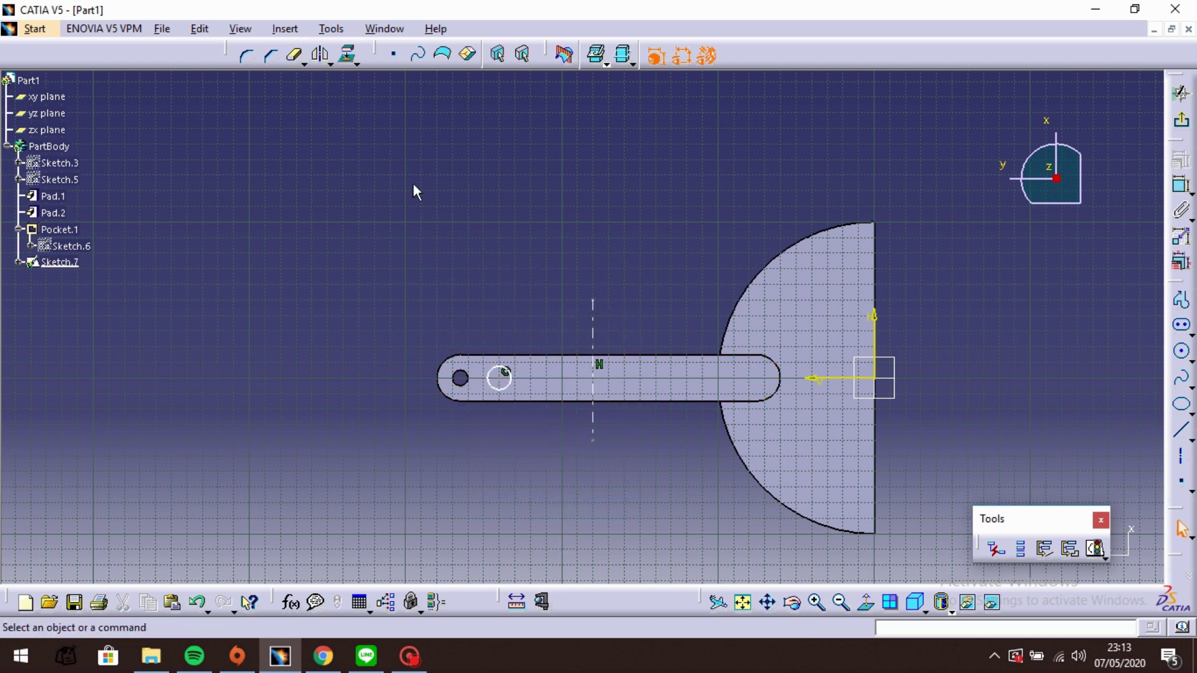
left_click(322, 54)
left_click(511, 381)
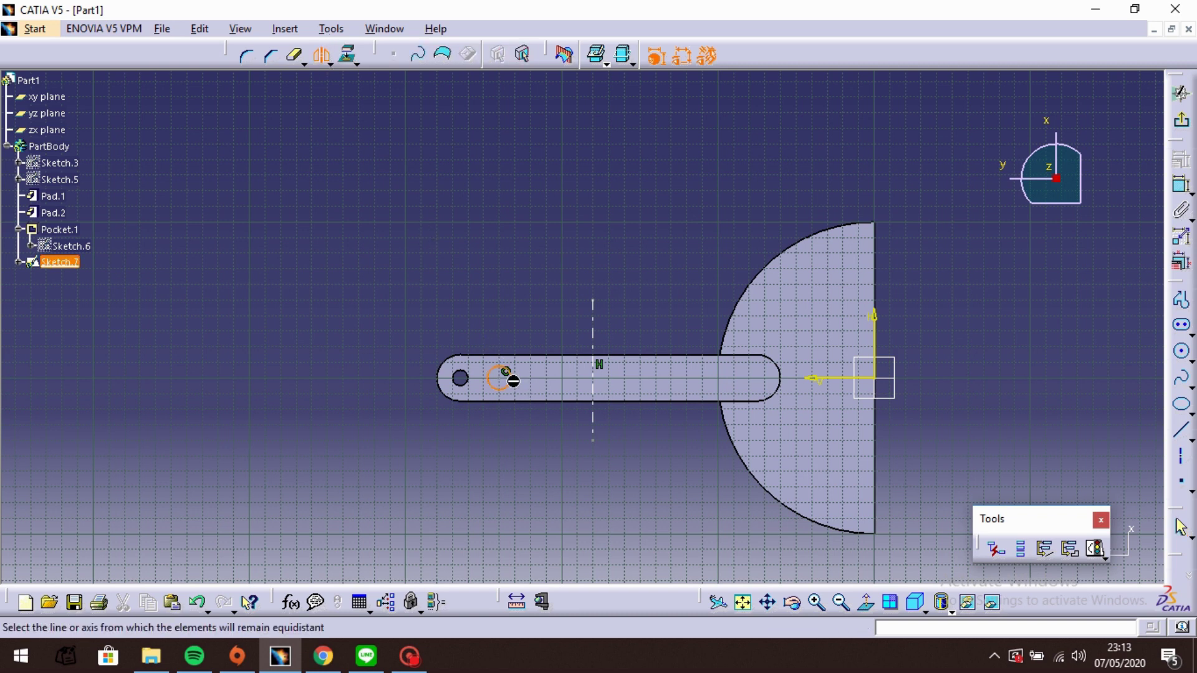
left_click(592, 321)
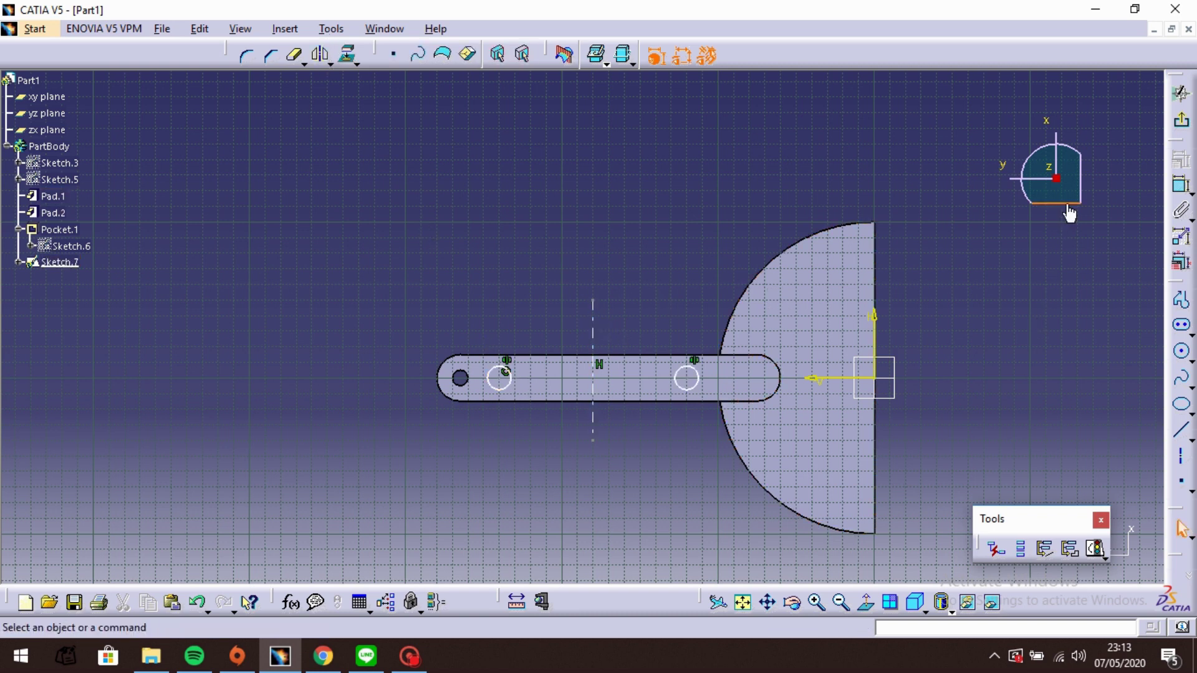
- Leave the sketch and pad its two circles upward from the handle with a length of 45 mm
left_click(1182, 122)
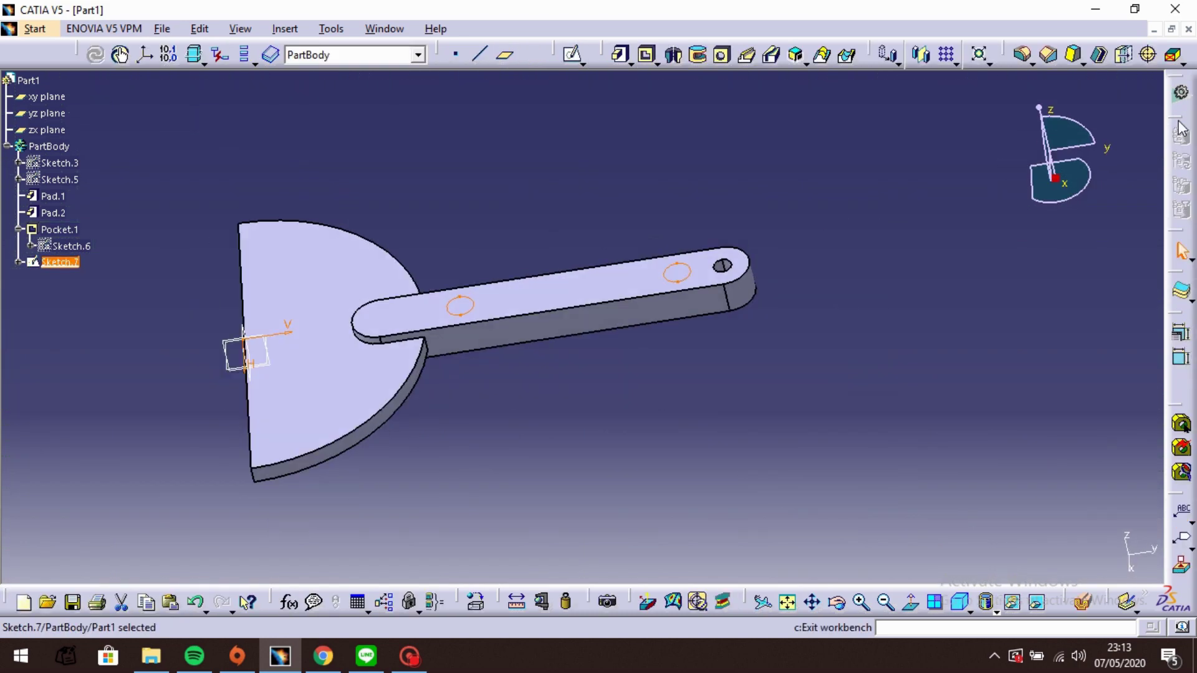
left_click(622, 55)
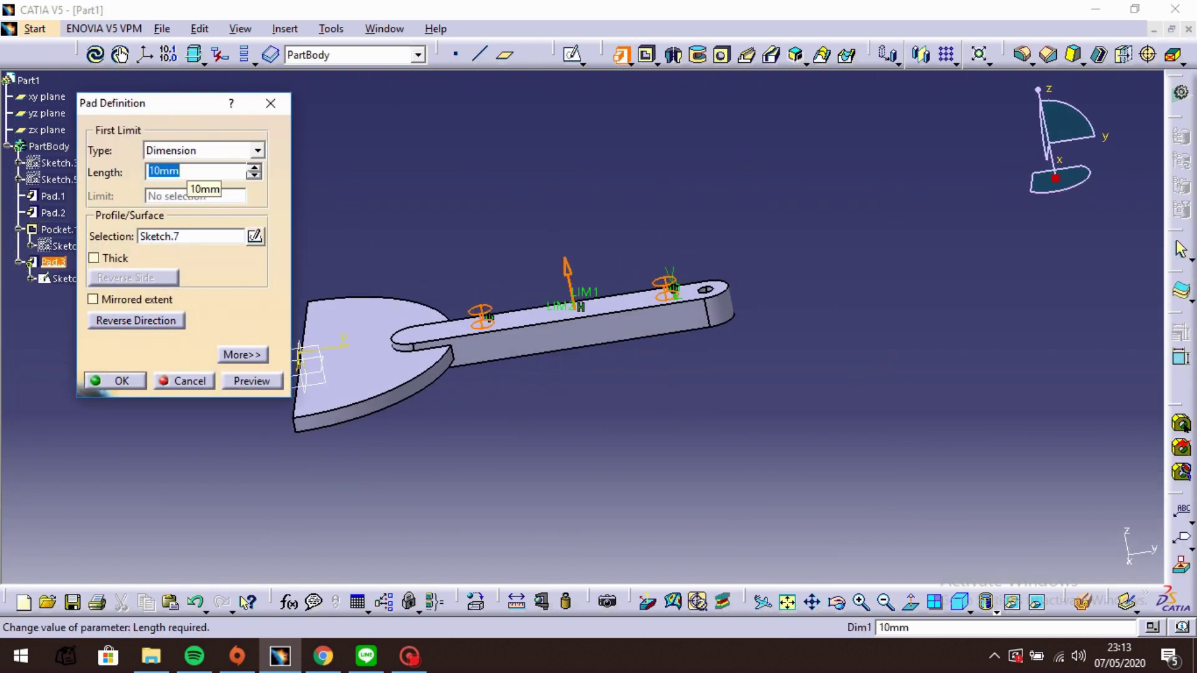
type("45")
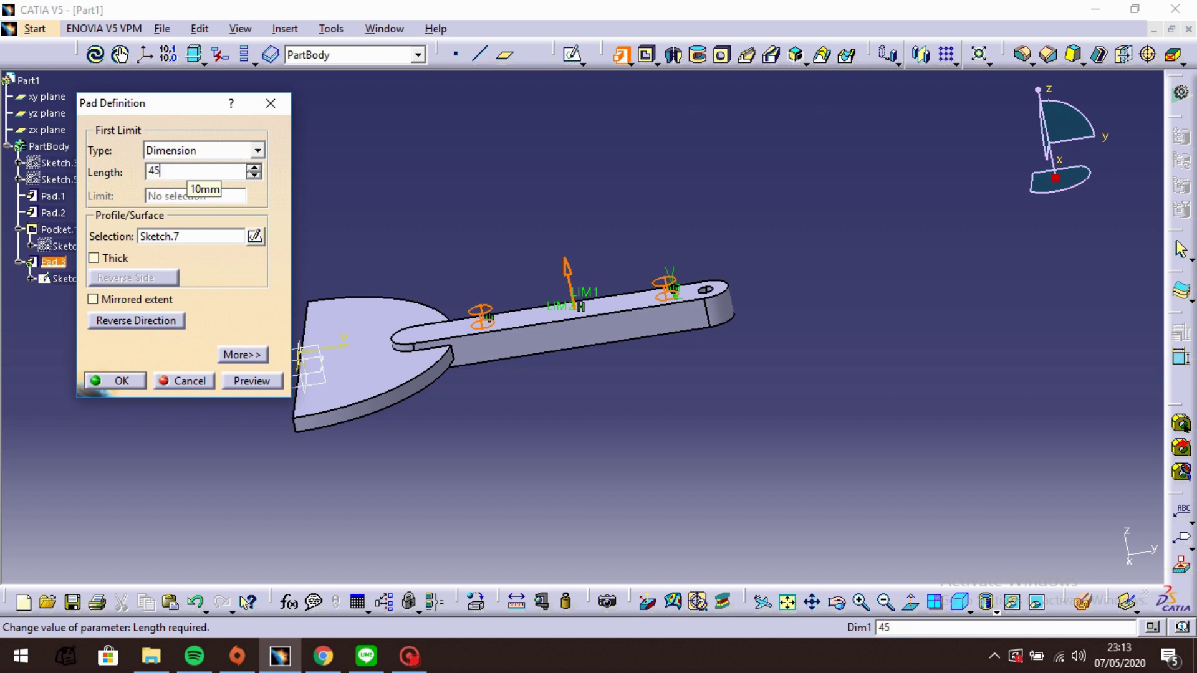
left_click(269, 386)
left_click(121, 382)
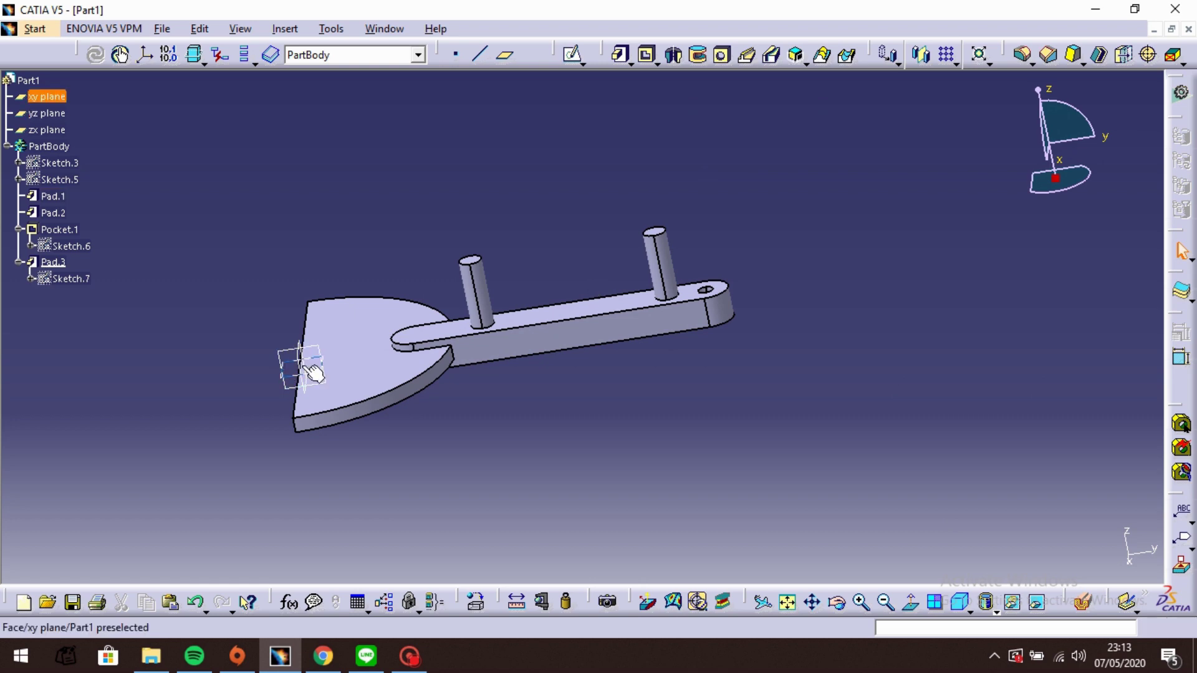
- Create a reference plane offset 40 mm from the xy plane
left_click(504, 55)
left_click(321, 373)
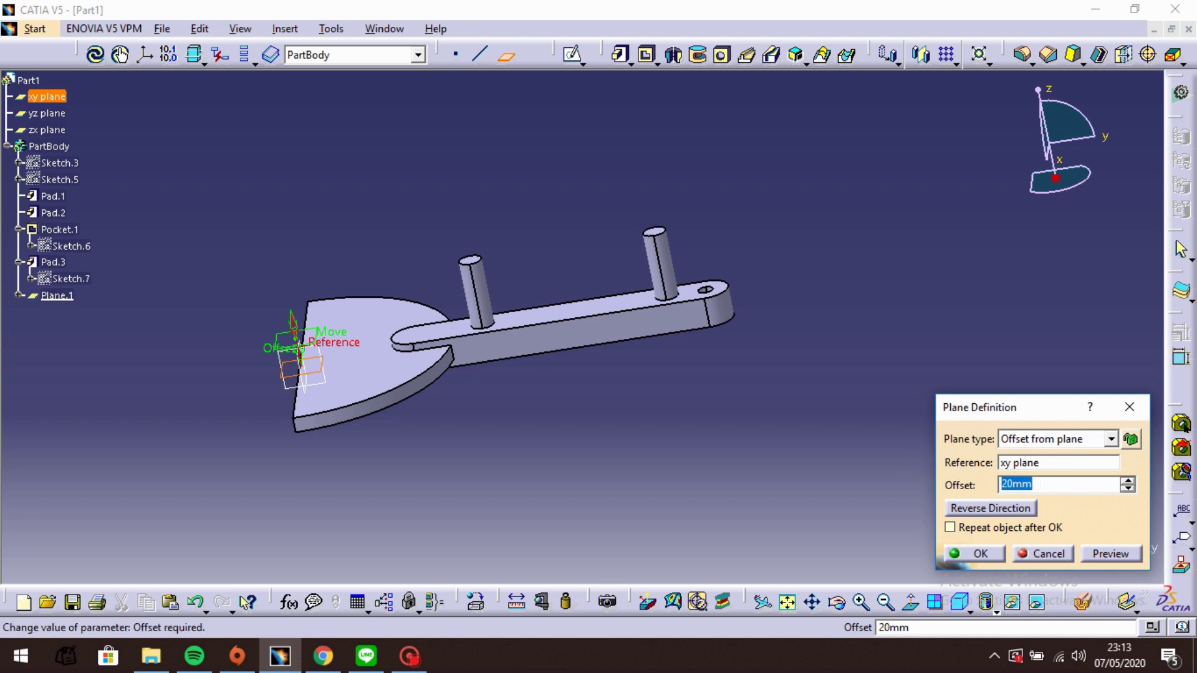
type("4")
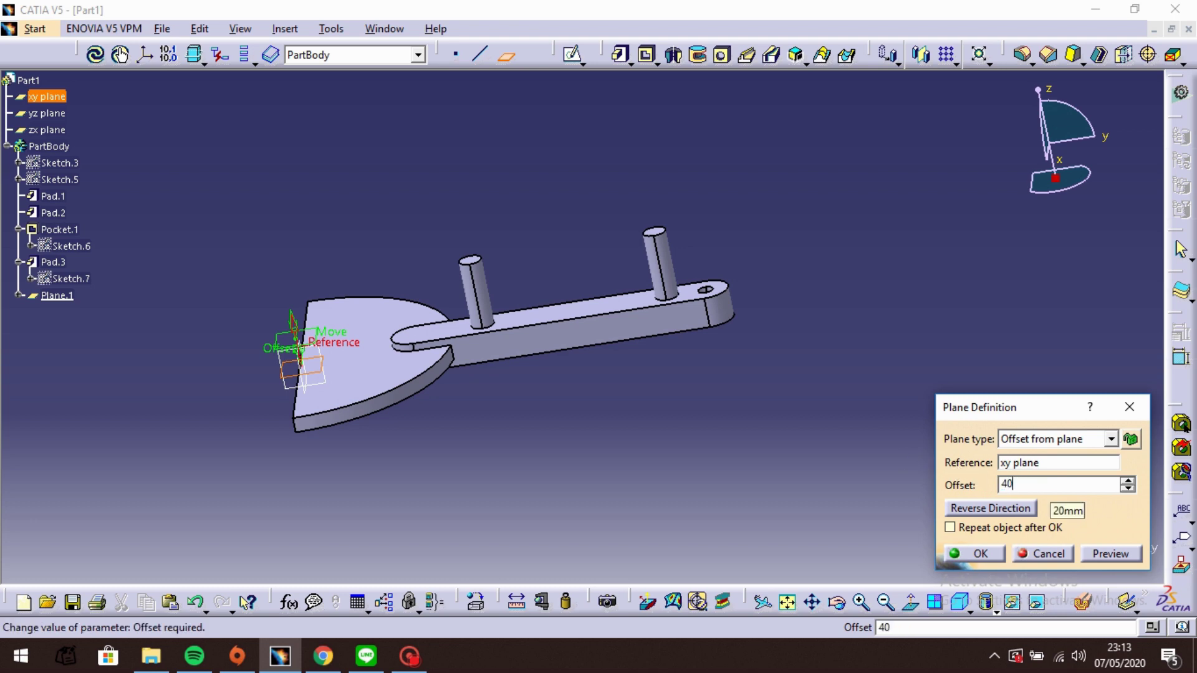
type("0")
key("Return")
left_click(1126, 555)
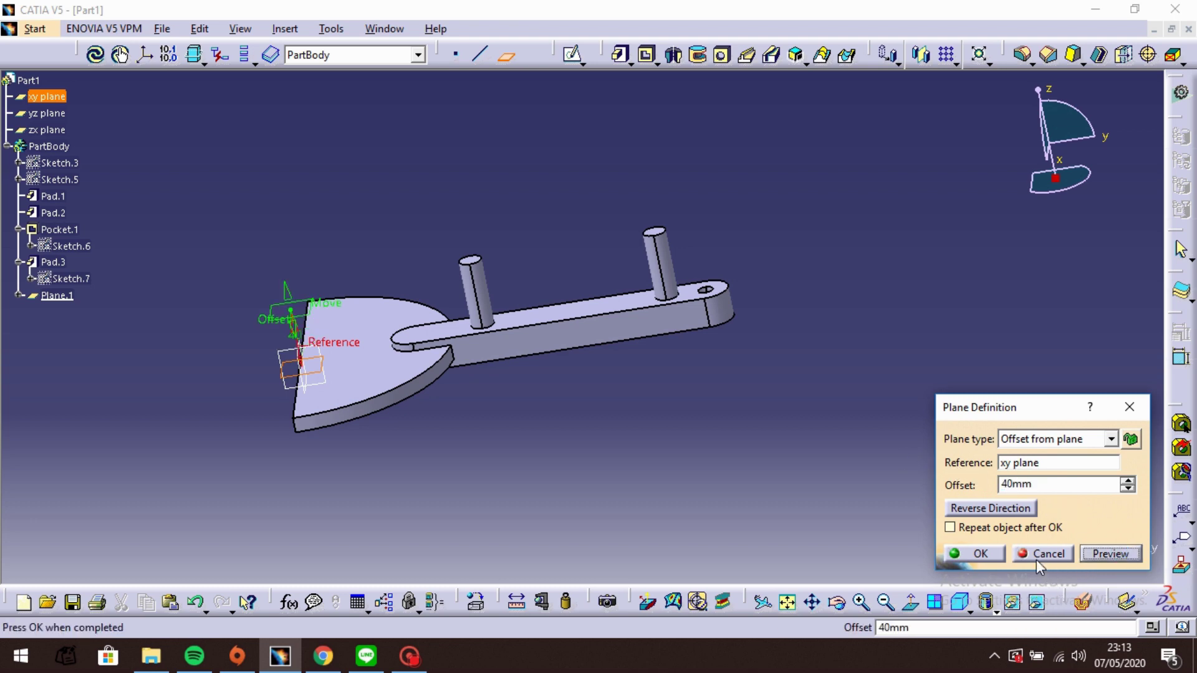
left_click(981, 554)
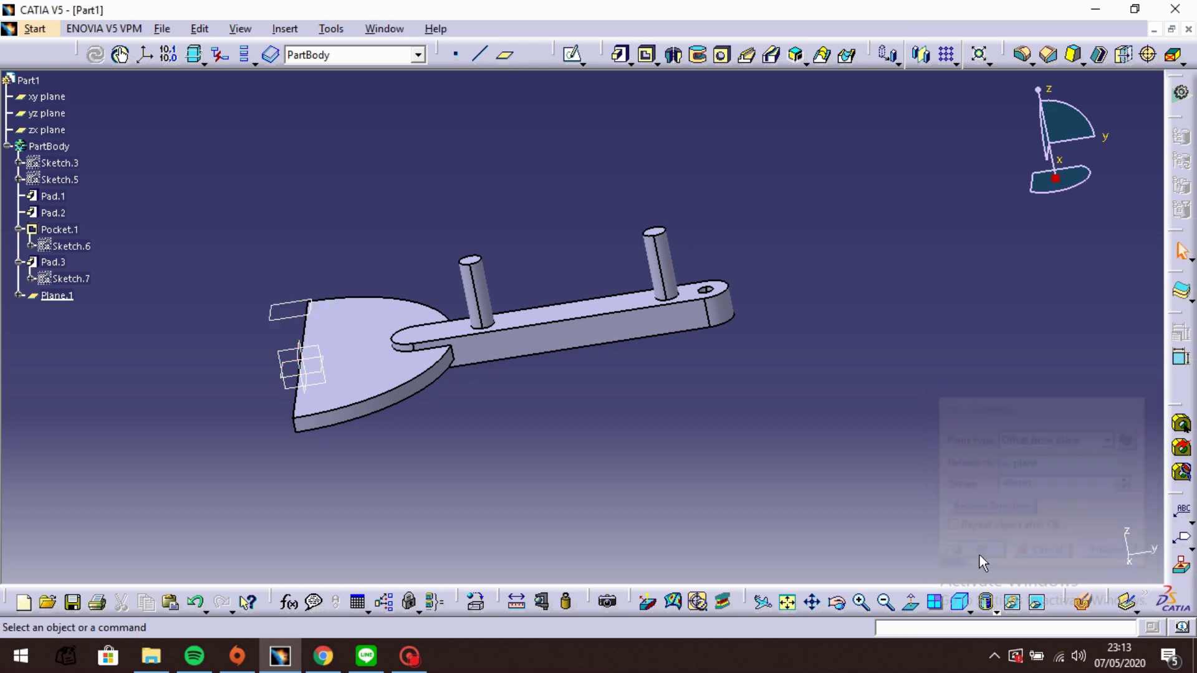
- On a new sketch on the offset plane, draw an elongated hole centred on the two cylindrical posts and slightly wider than them
left_click(294, 324)
left_click(572, 55)
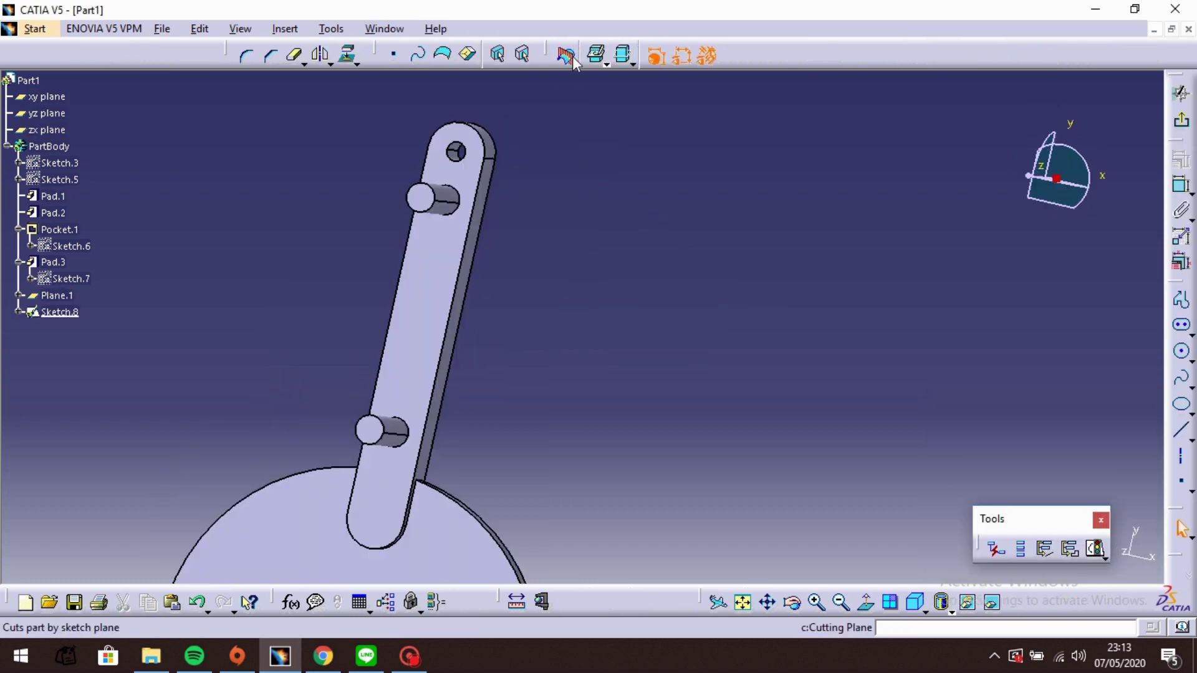
left_click(573, 58)
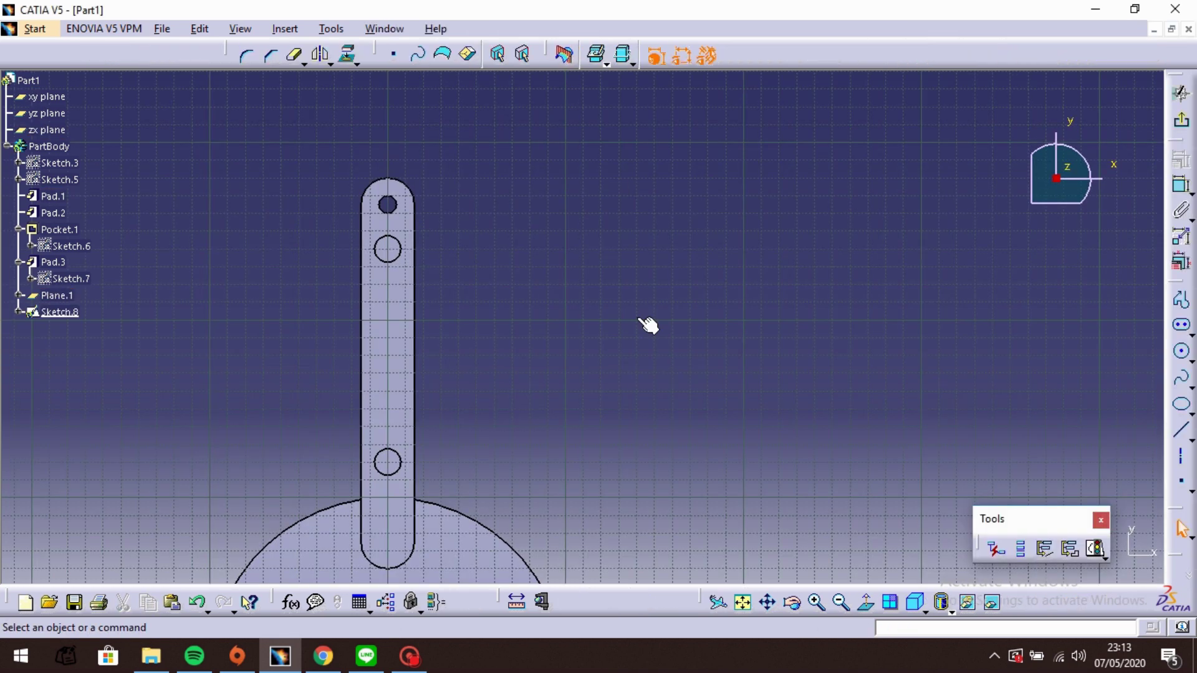
left_click(1116, 175)
left_click(1068, 82)
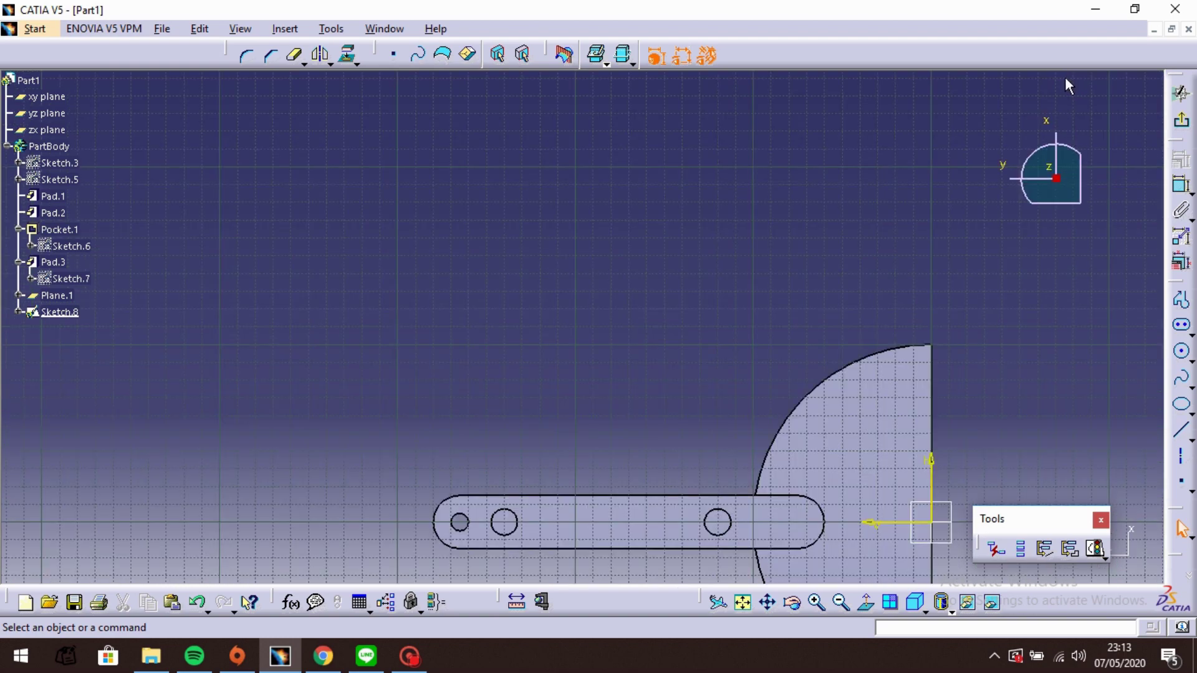
middle_click_drag(730, 364, 619, 194)
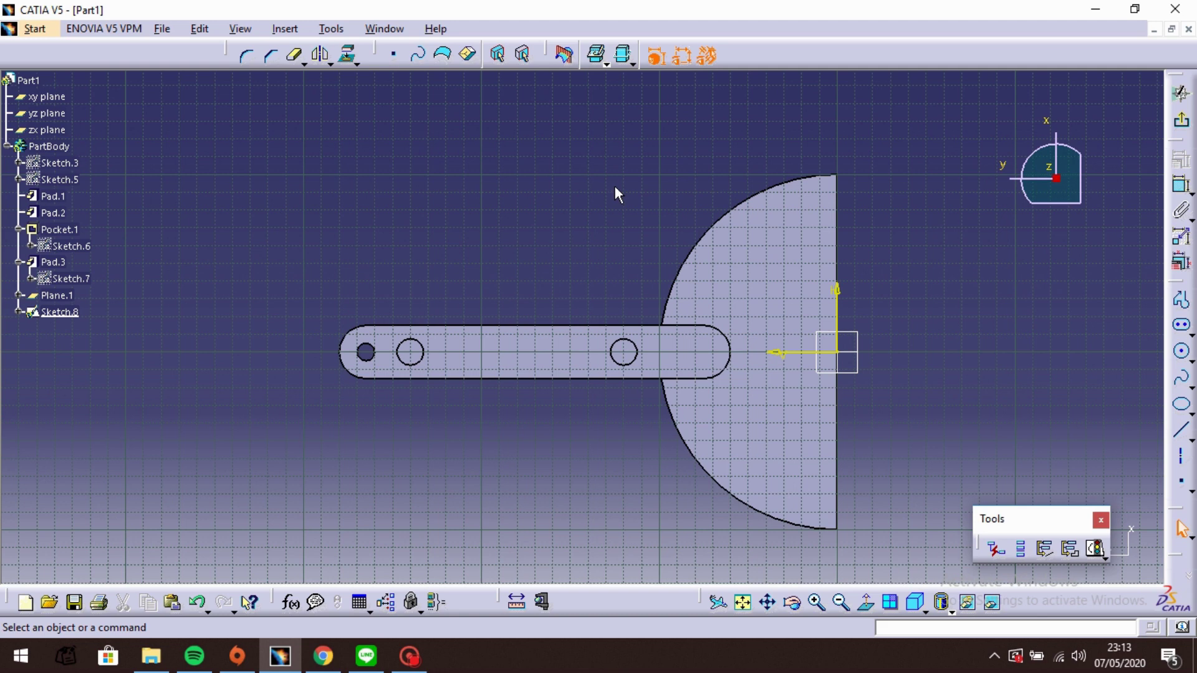
left_click(1182, 325)
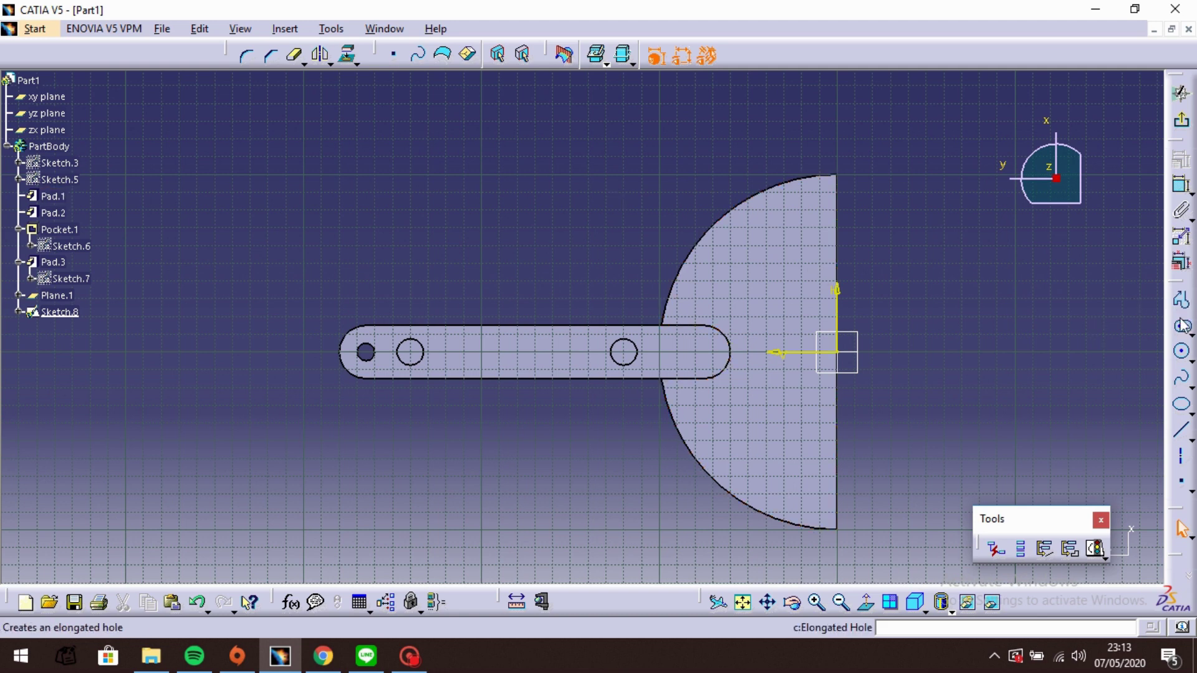
left_click(444, 353)
left_click(412, 352)
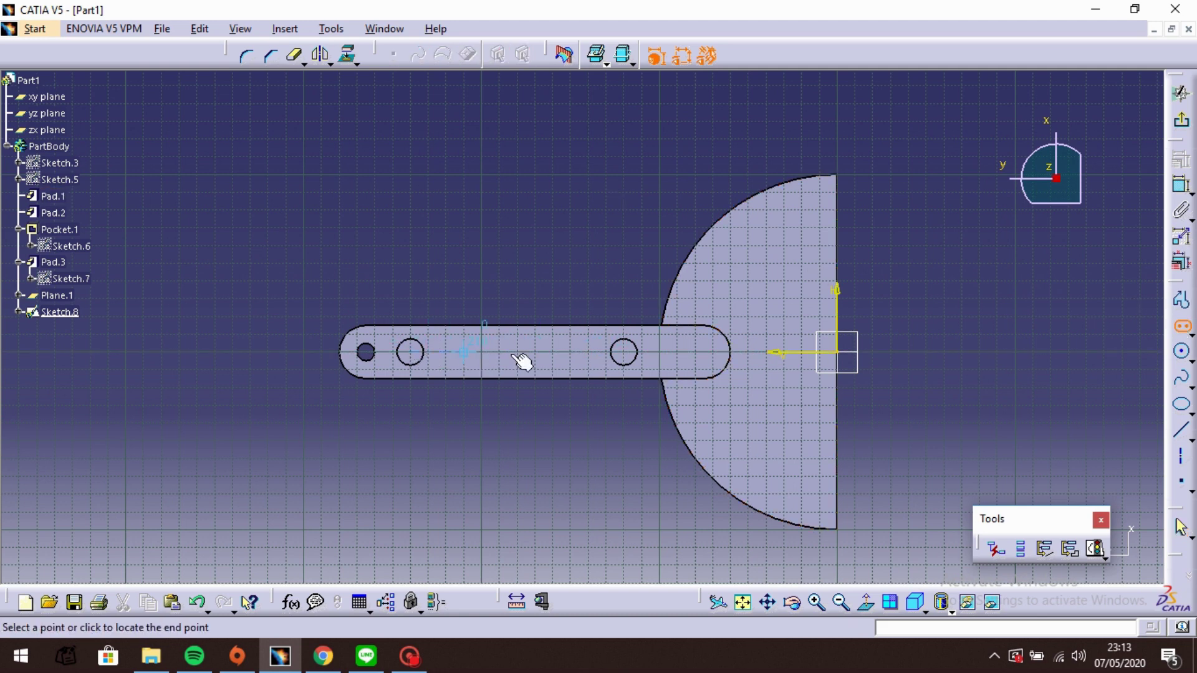
left_click(625, 353)
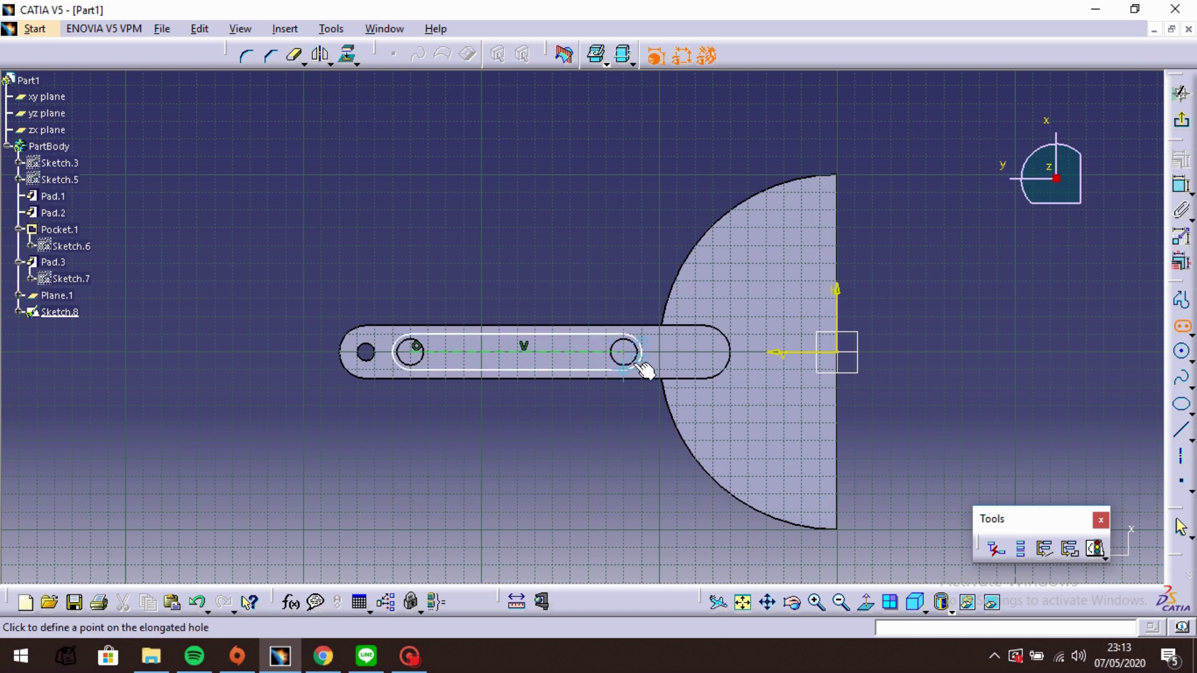
left_click(642, 368)
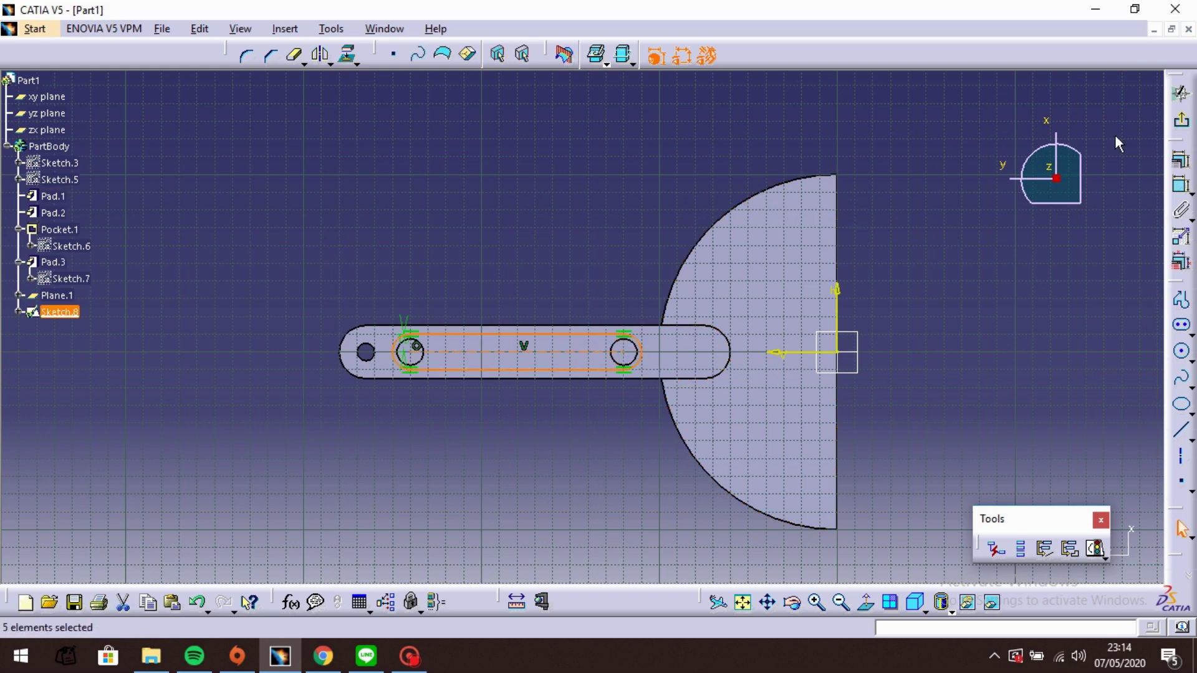
- Leave the sketch and pad the elongated hole profile across the two posts upward with a length of 10 mm
left_click(1180, 93)
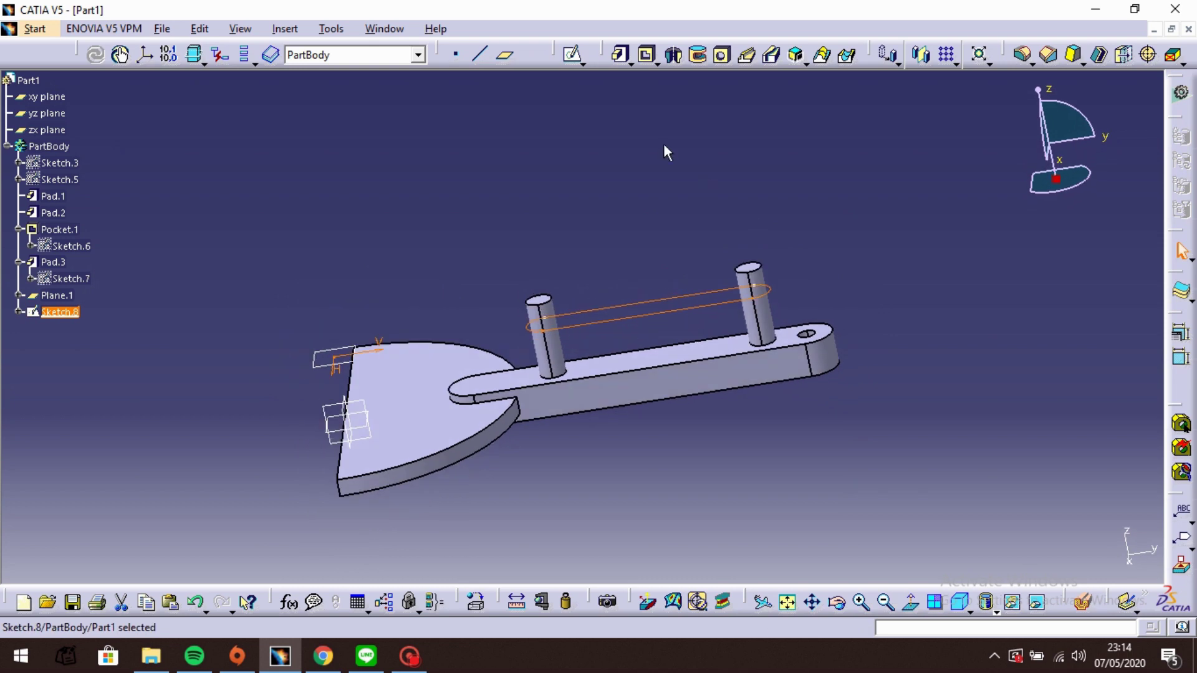
left_click(621, 58)
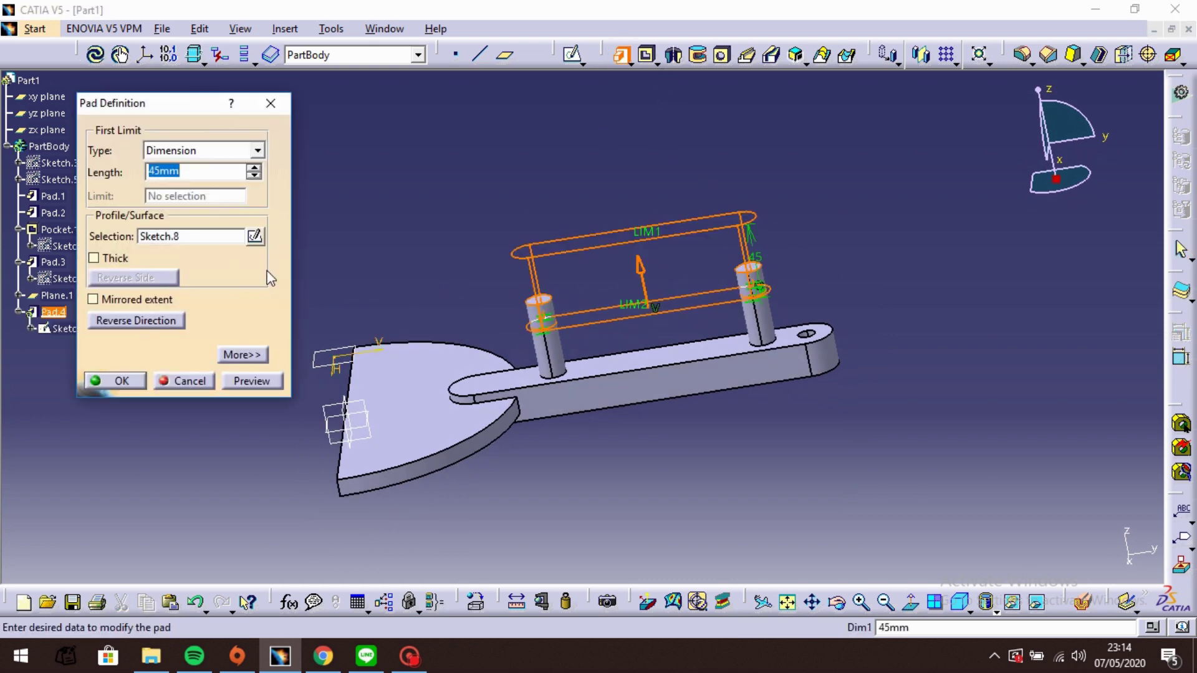
type("10")
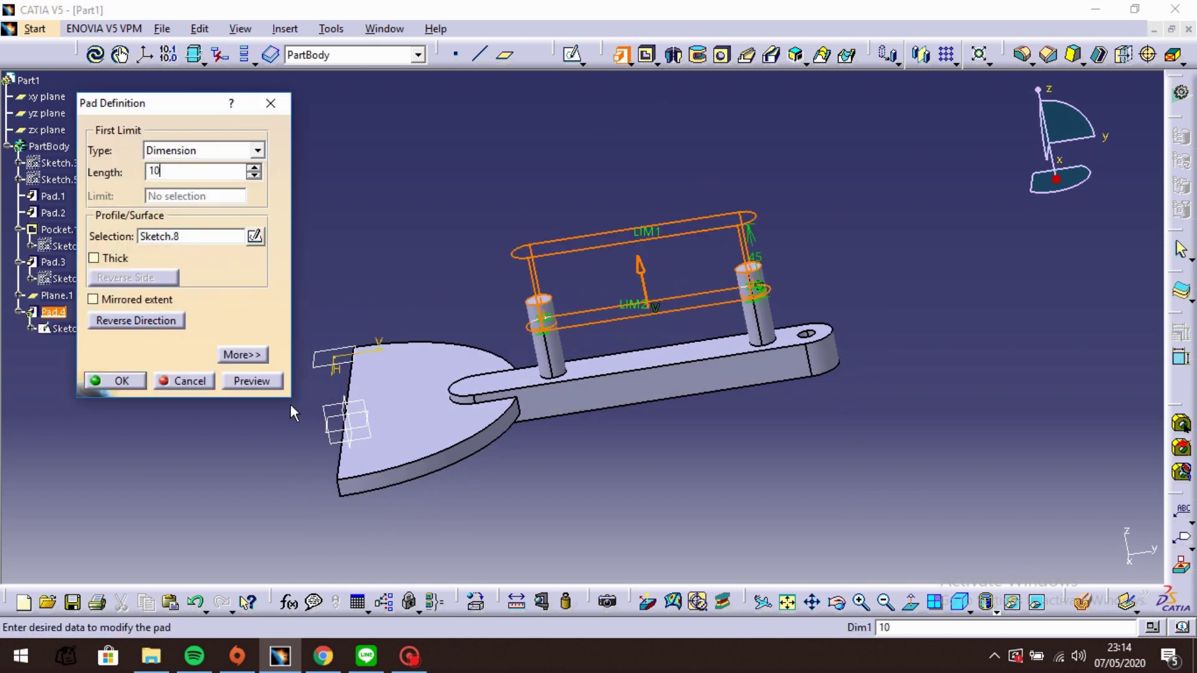
left_click(251, 381)
left_click(134, 382)
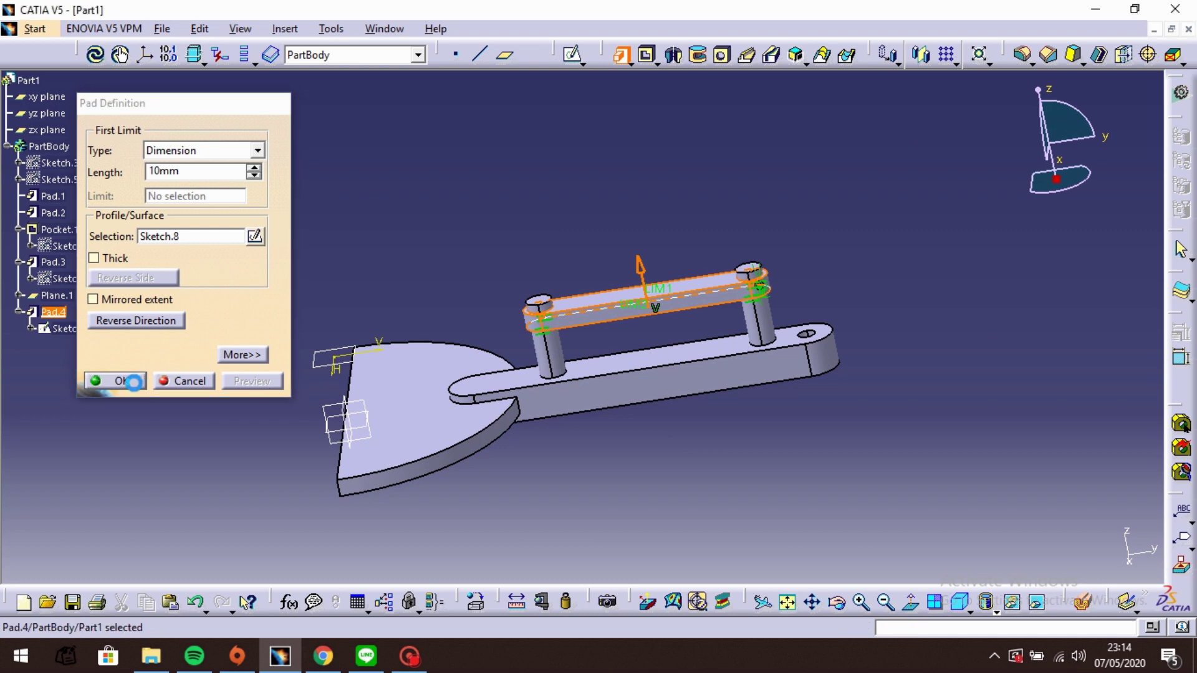
left_click(817, 241)
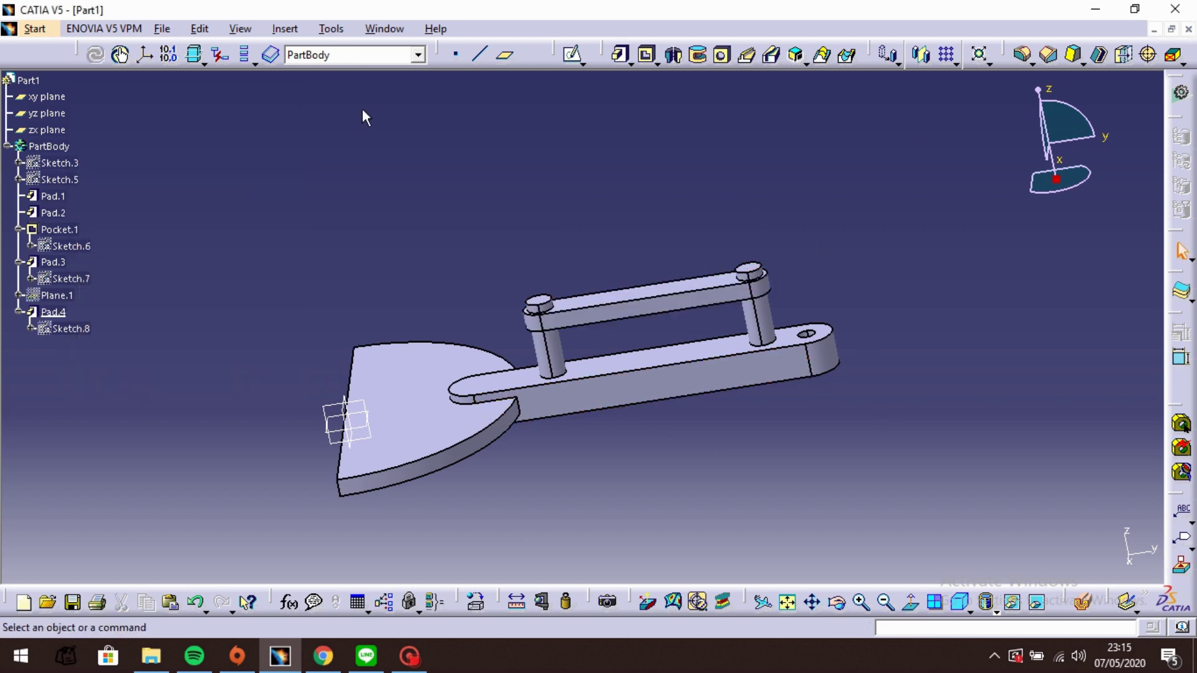
- Create a reference plane offset 54 mm from the xy plane, with the direction reversed so it lies below the plate
left_click(504, 55)
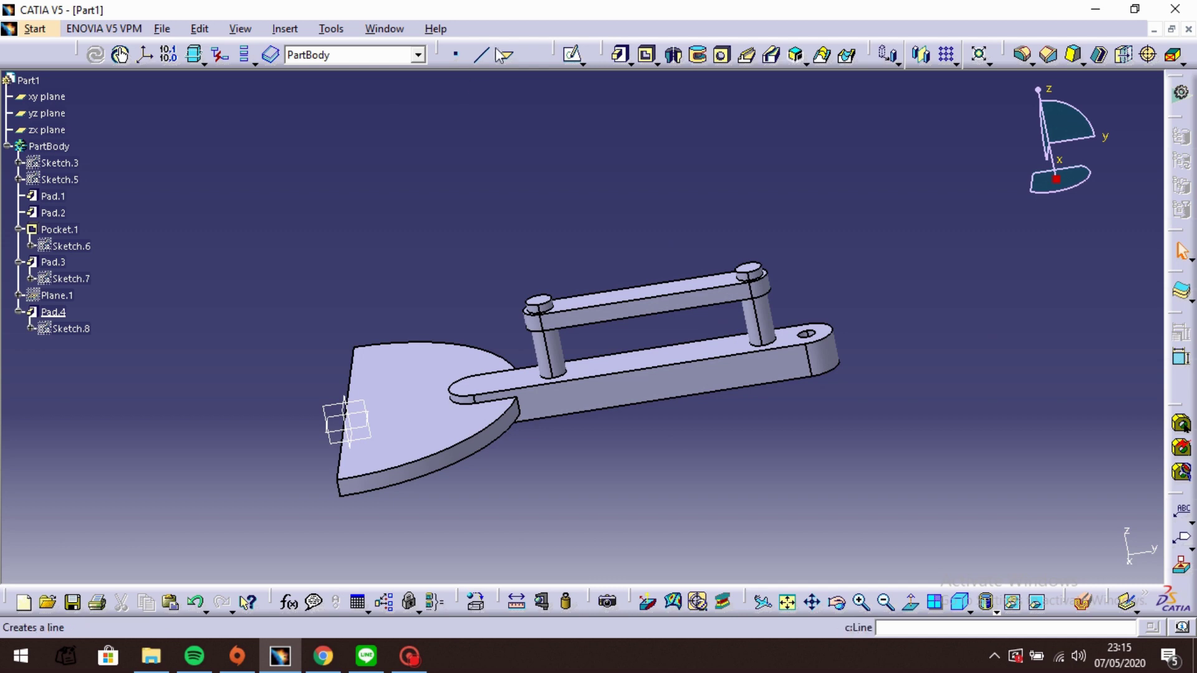
left_click(353, 427)
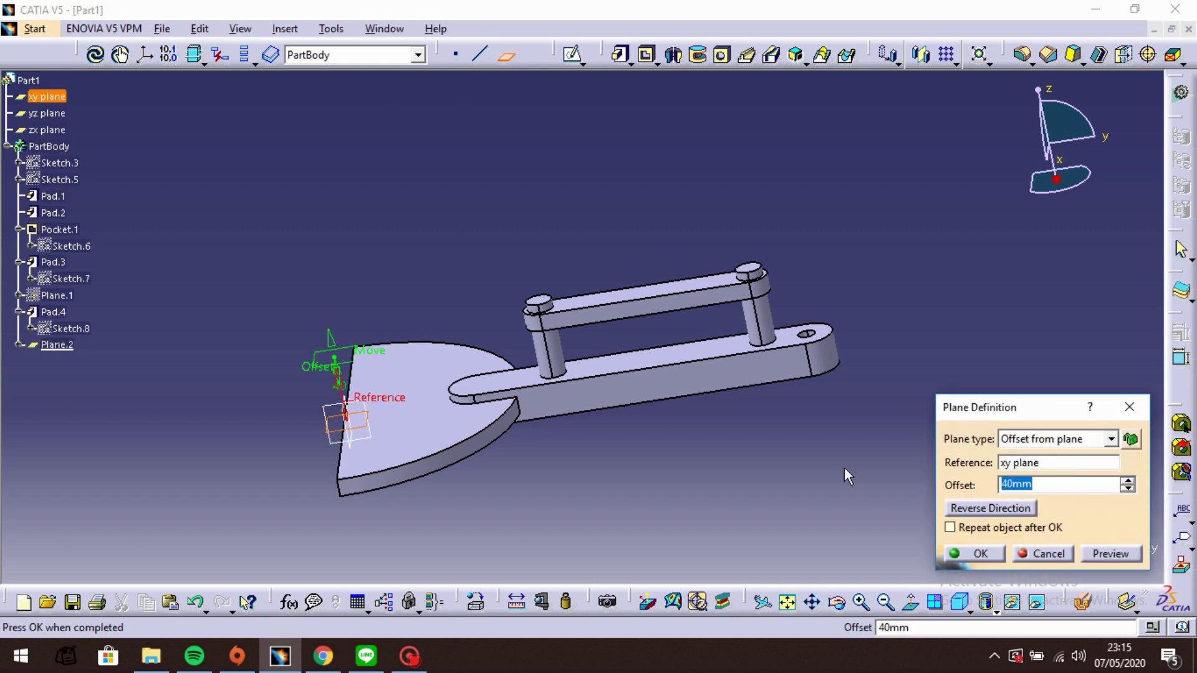
left_click(996, 507)
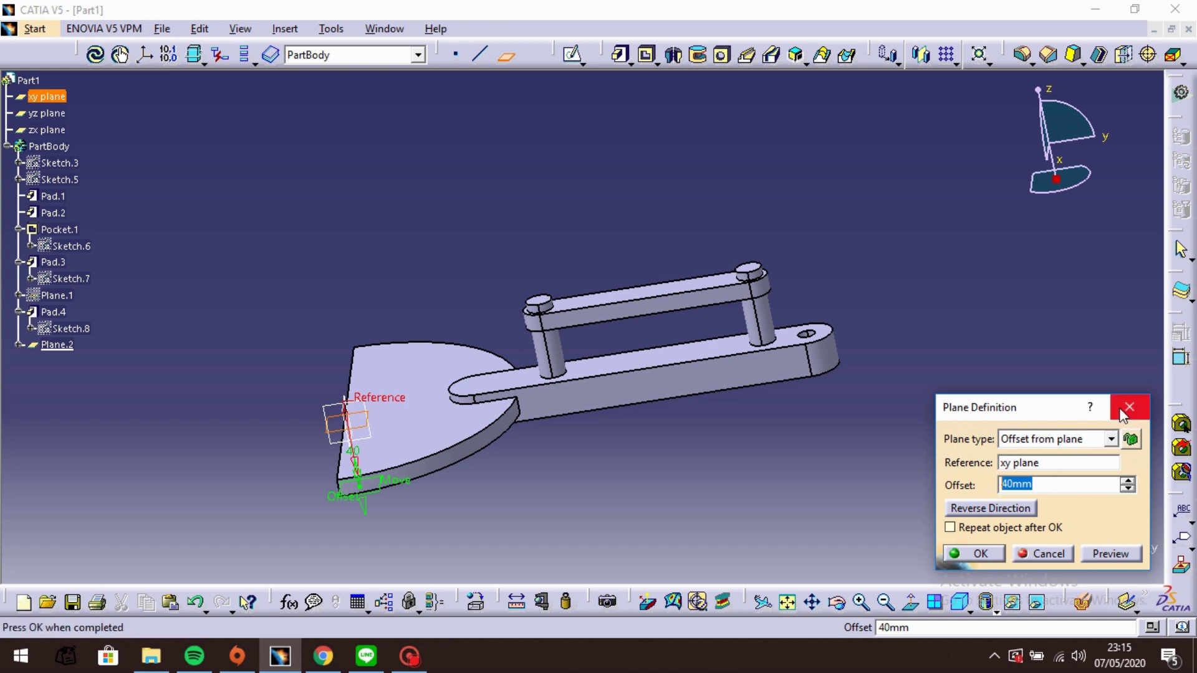
type("54")
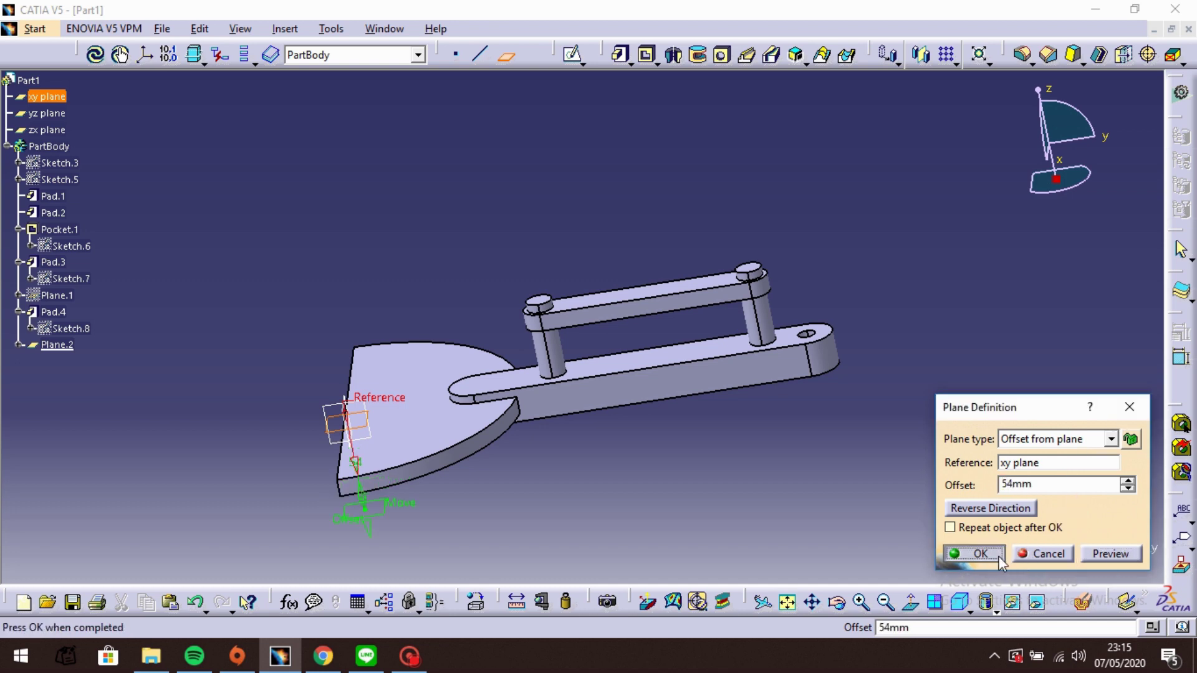
left_click(996, 555)
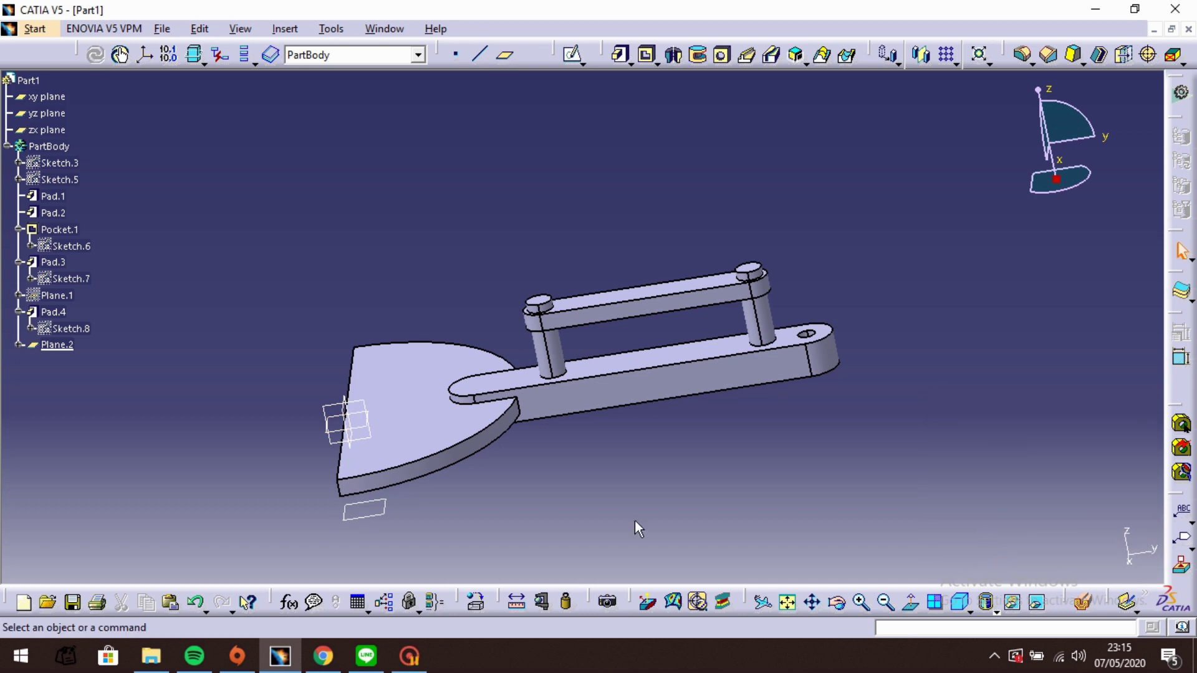
- Start a sketch on the zx plane and project the flat straight face of the half-circle plate onto it
left_click(346, 407)
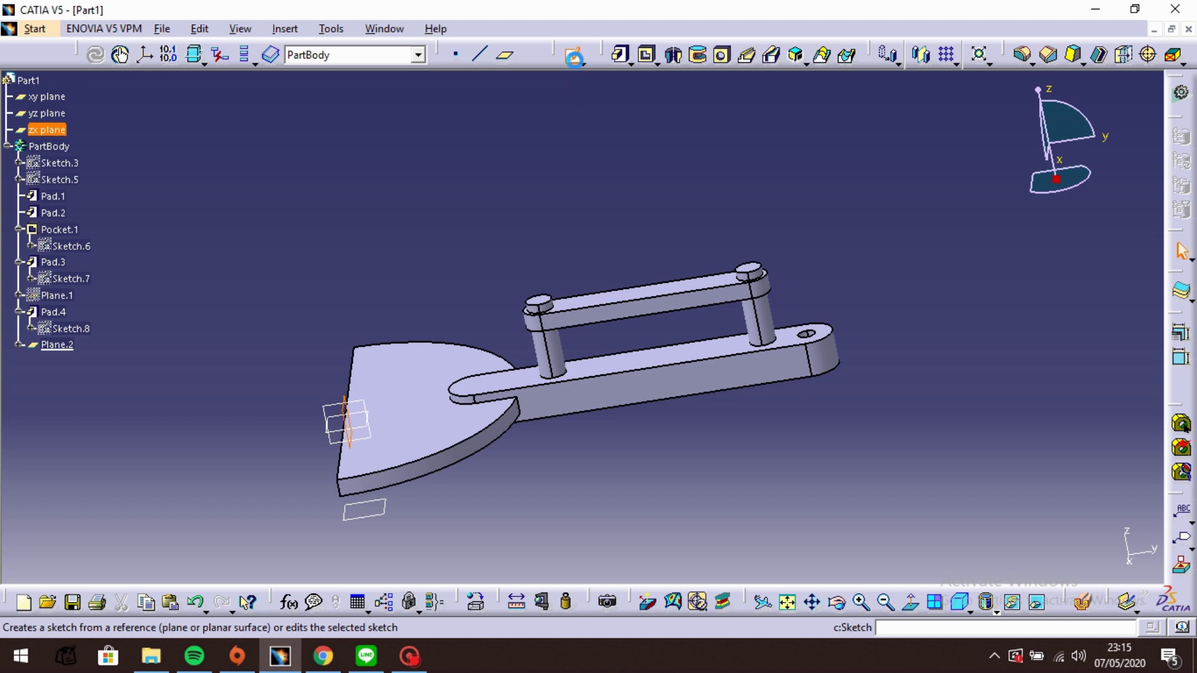
left_click(574, 58)
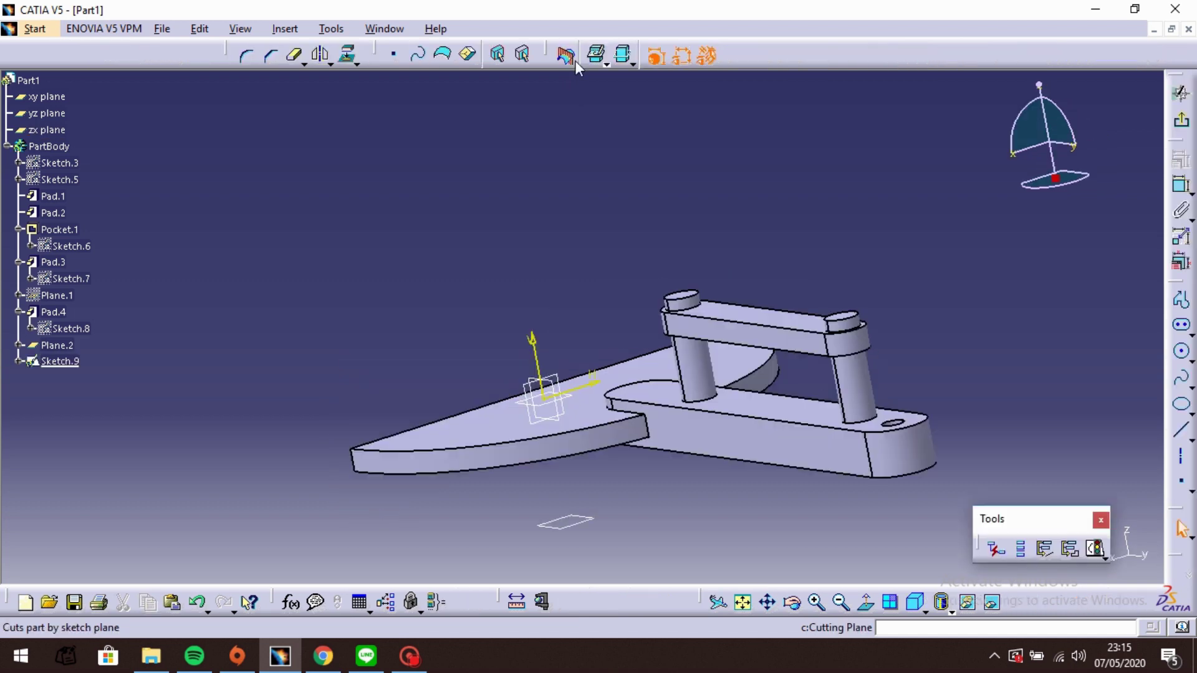
left_click(1049, 143)
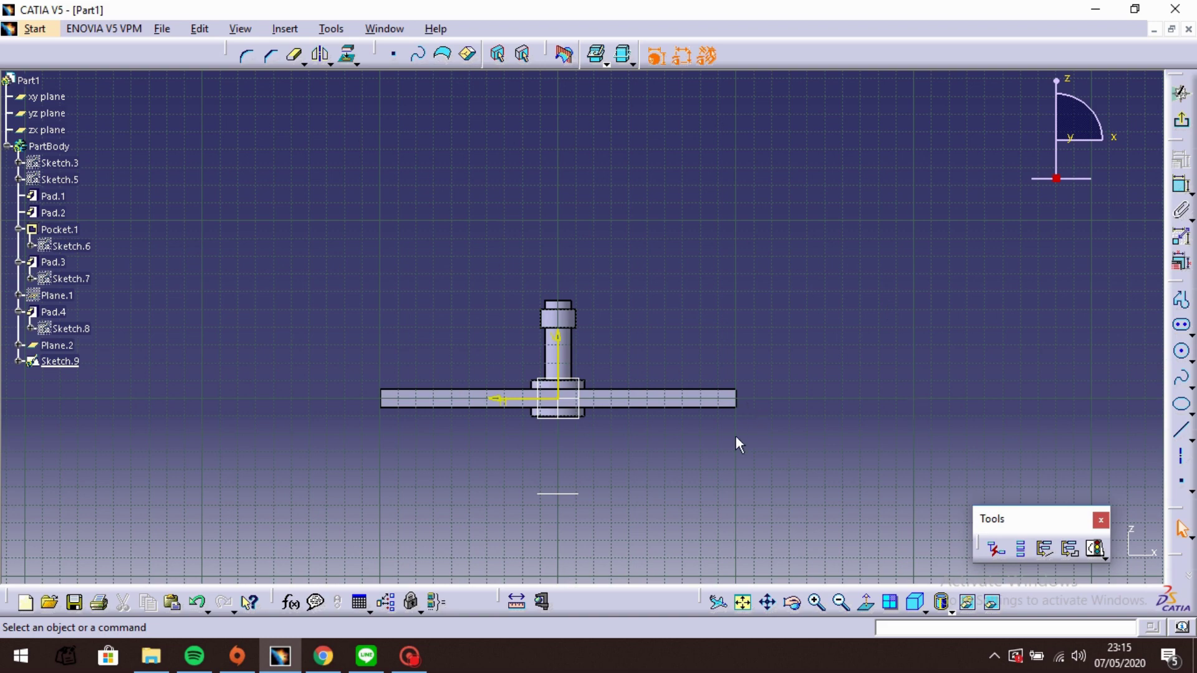
left_click(817, 602)
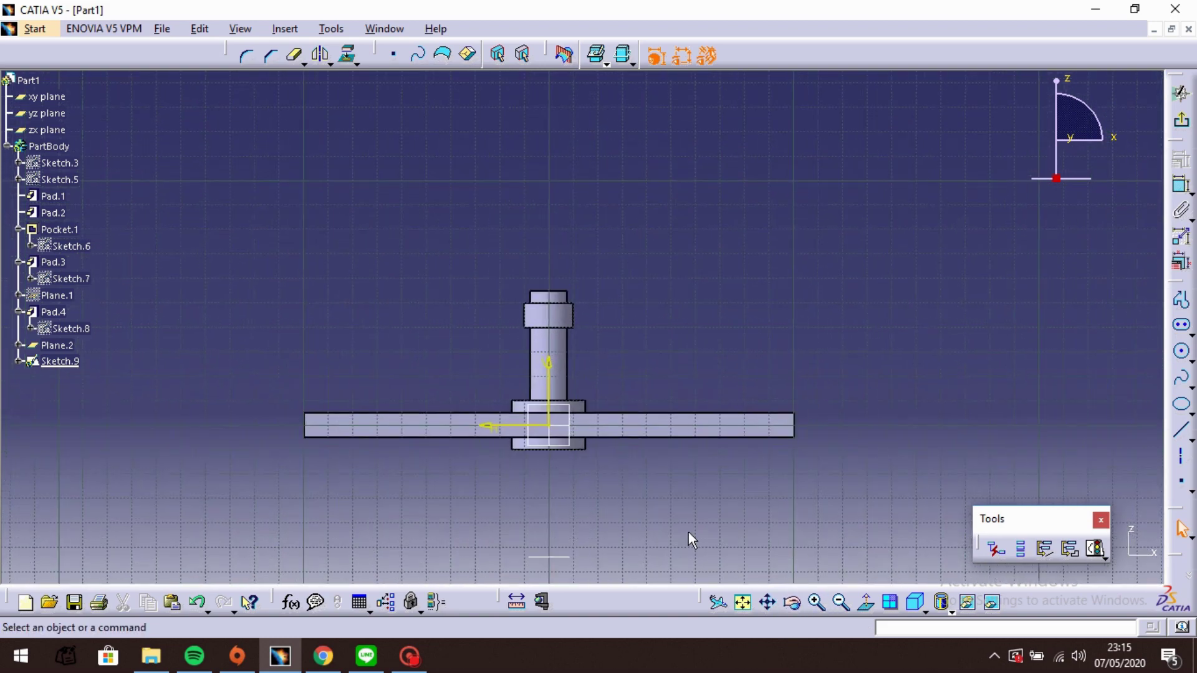
mouse_move(660, 531)
middle_mouse_down()
mouse_move(769, 360)
mouse_move(740, 420)
middle_mouse_up()
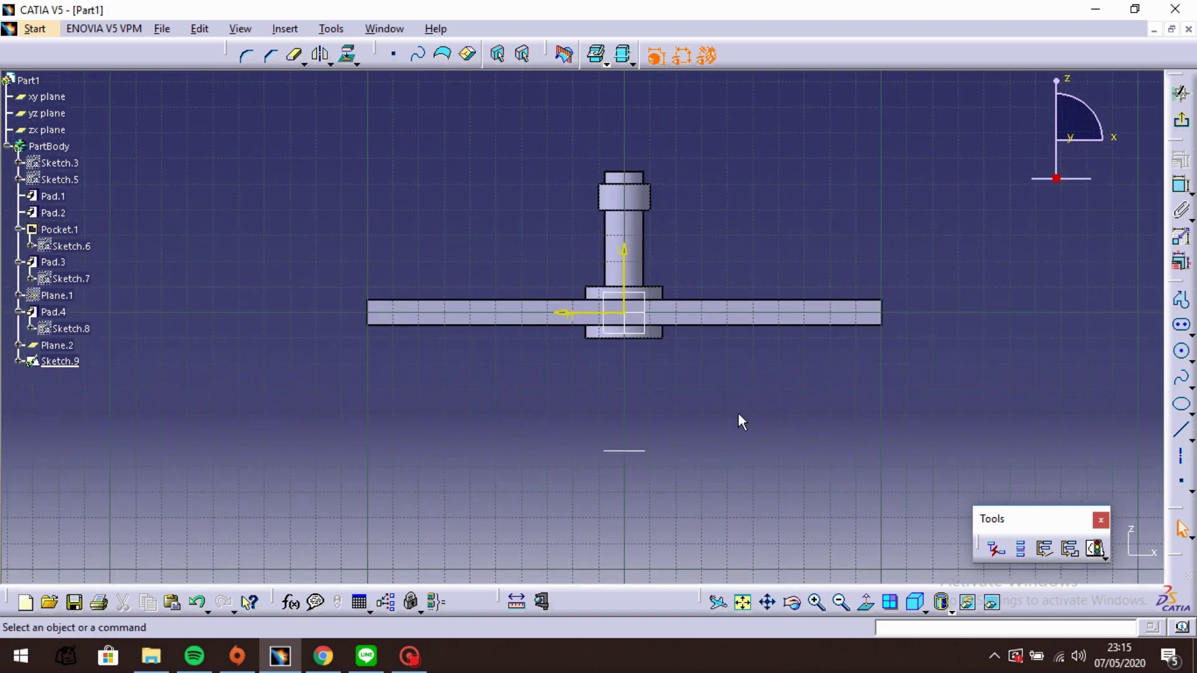
left_click(816, 602)
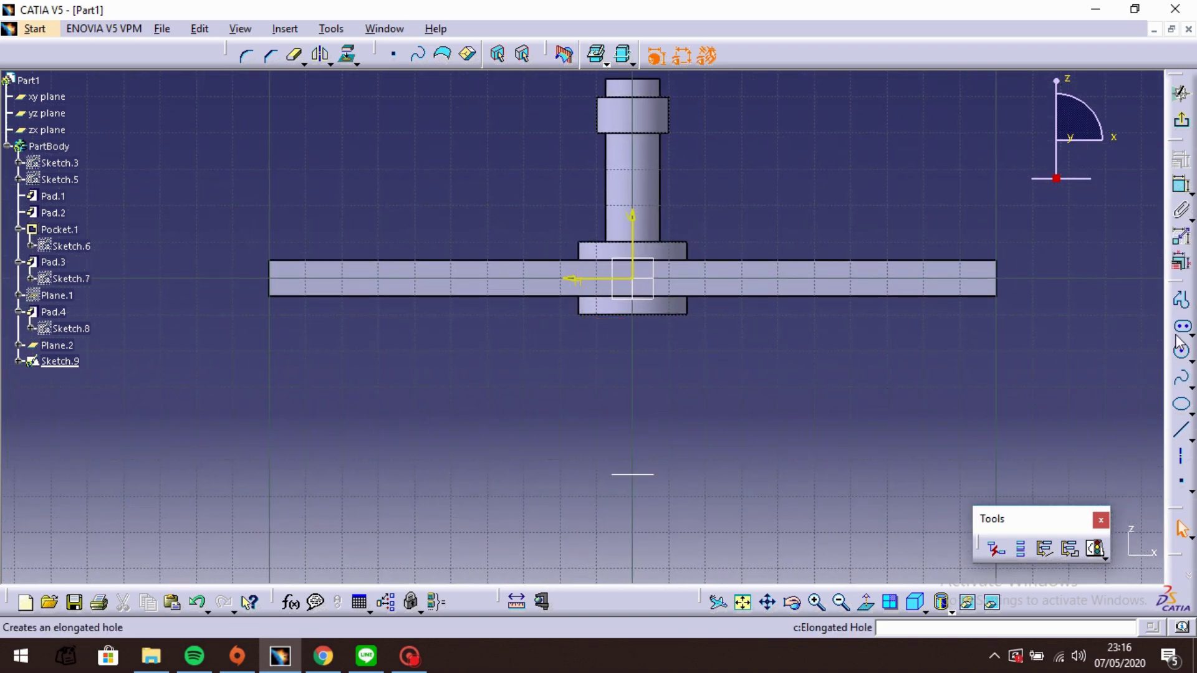
left_click(347, 55)
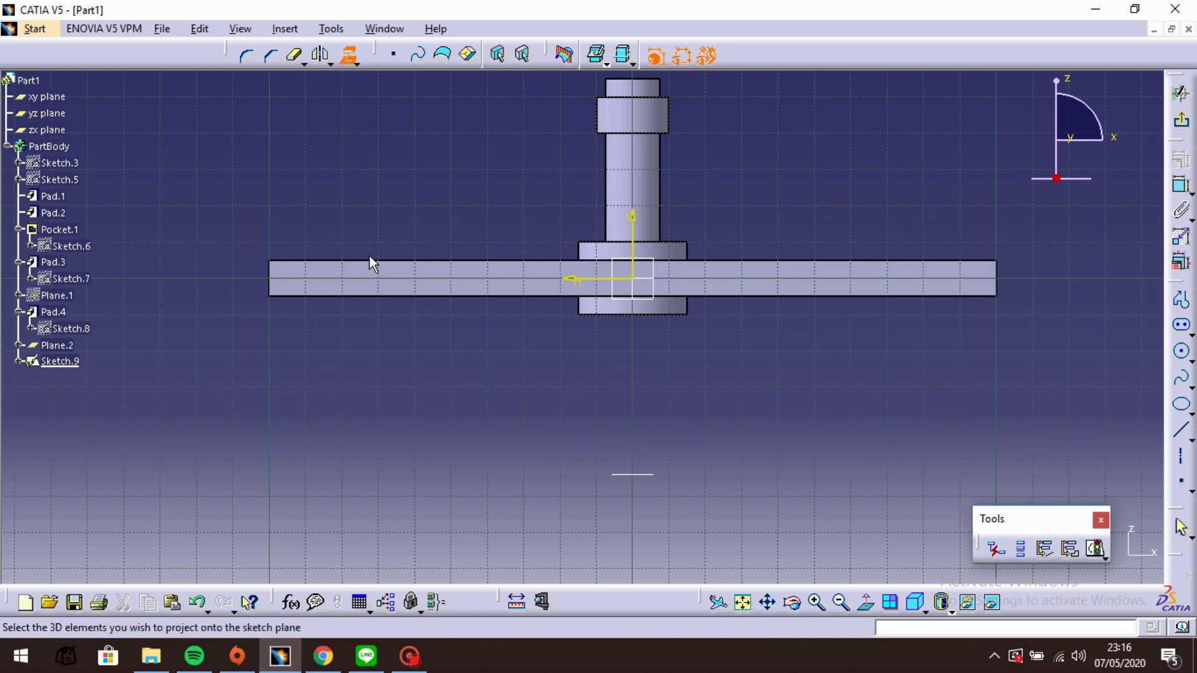
left_click(376, 279)
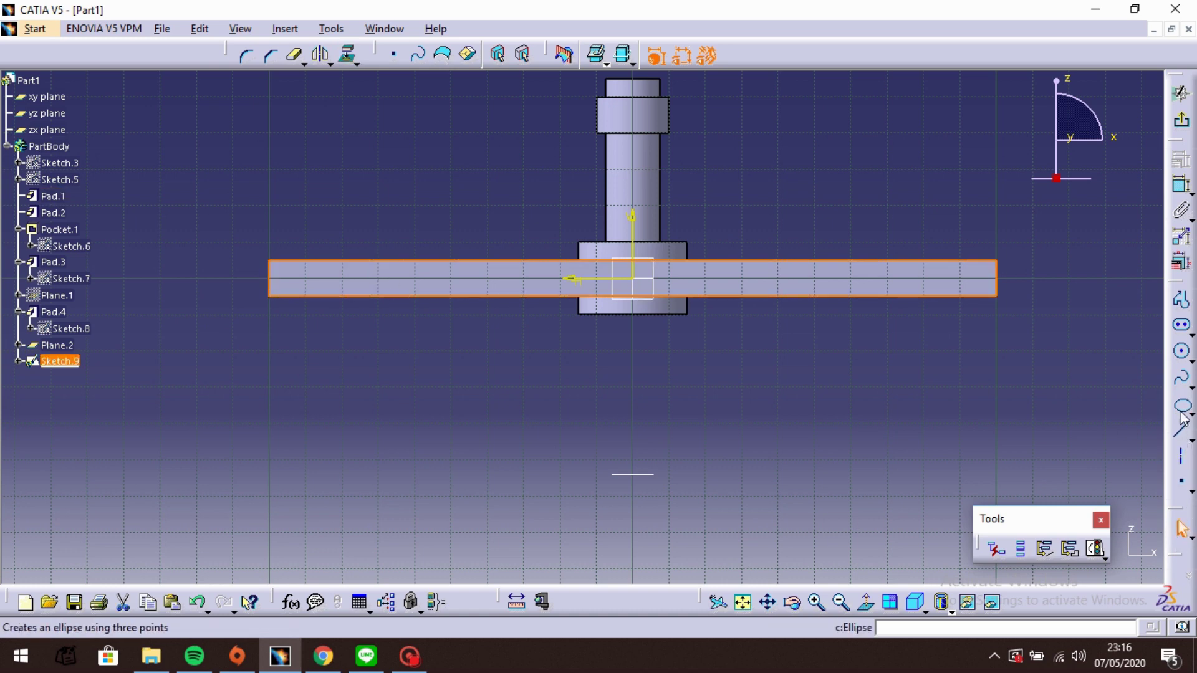
- Draw a rectangle about 20 mm wide and 65 mm high downward from the upper corner of the projected face at its +x end
left_click(1190, 333)
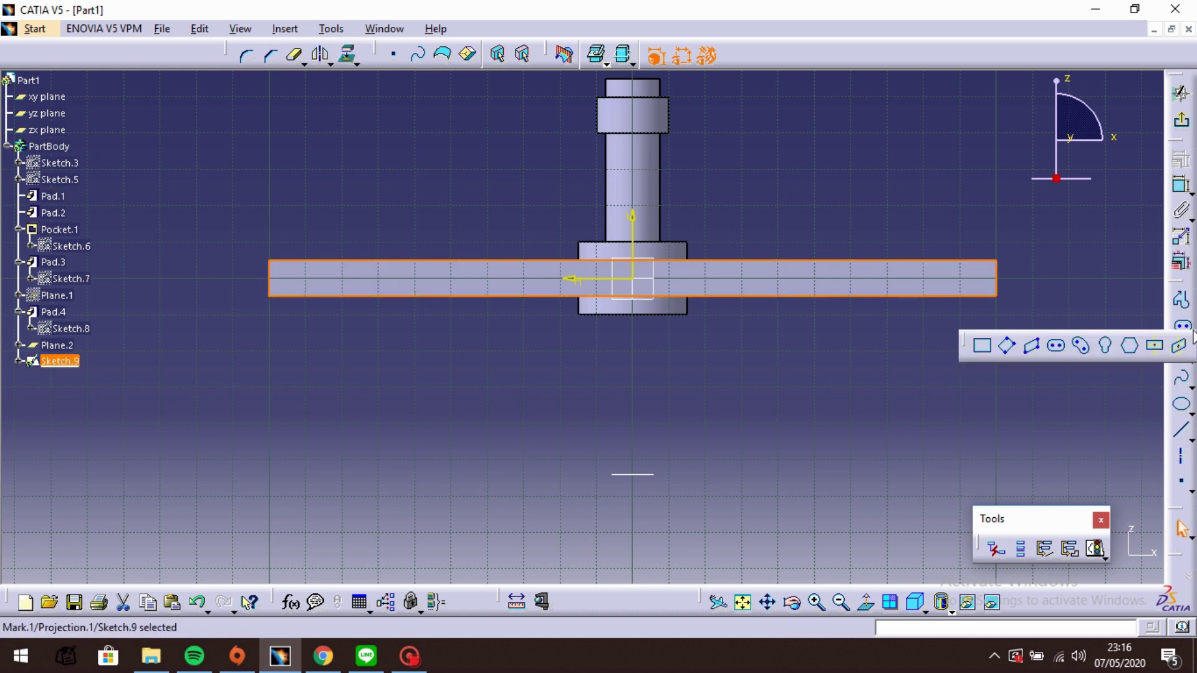
left_click(983, 348)
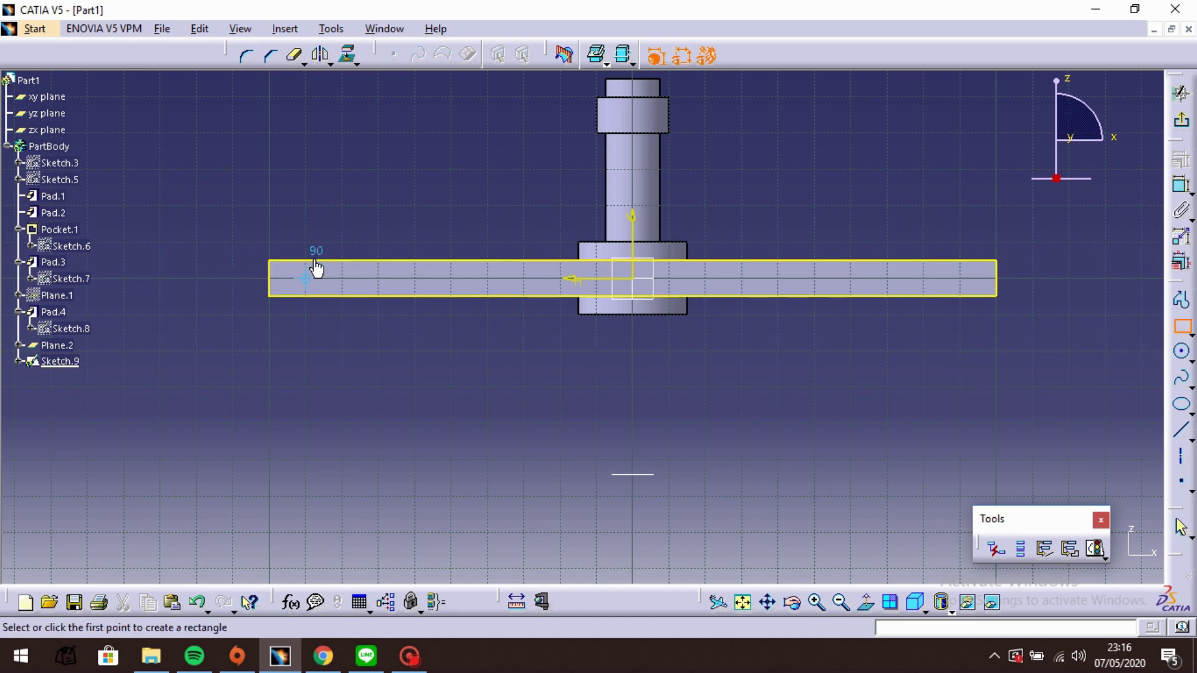
left_click(269, 260)
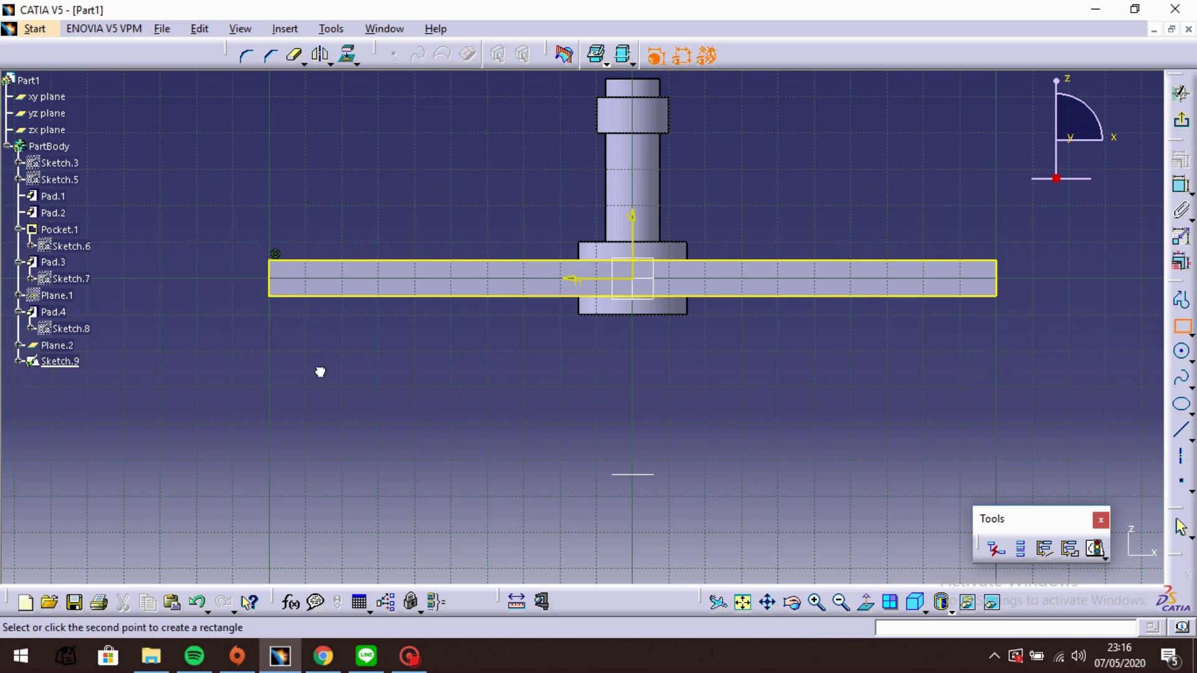
left_click(340, 496)
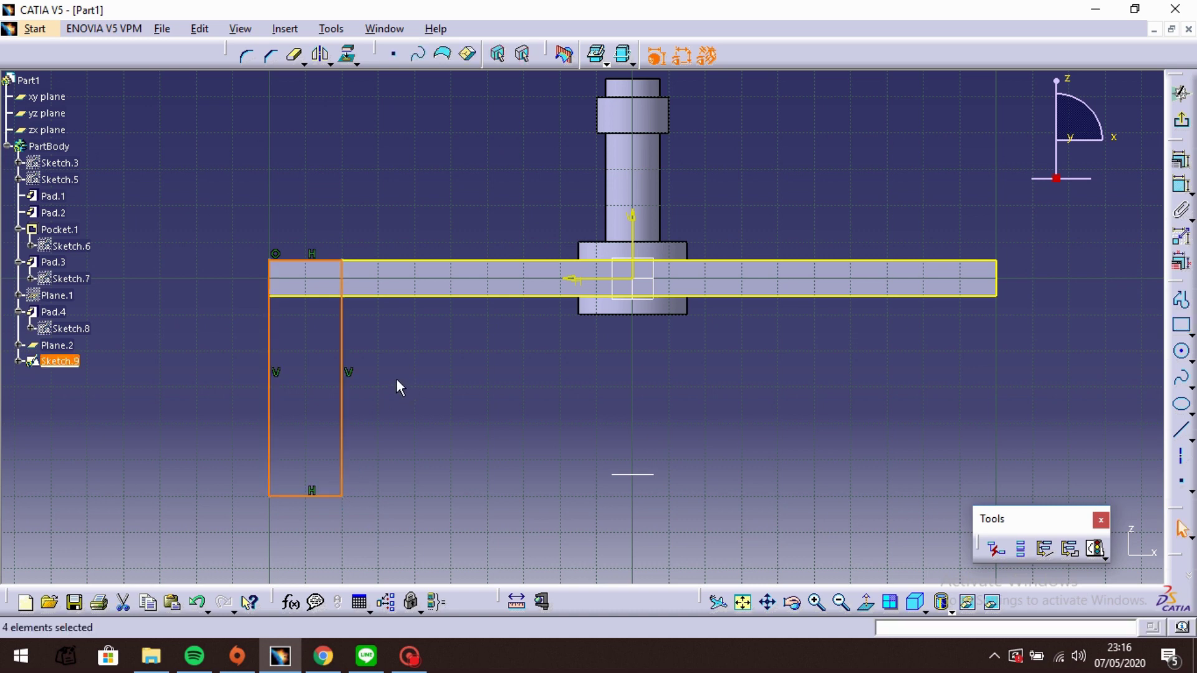
- Set the rectangle's height to 60 mm and dimension its width
left_click(1181, 185)
left_click(271, 377)
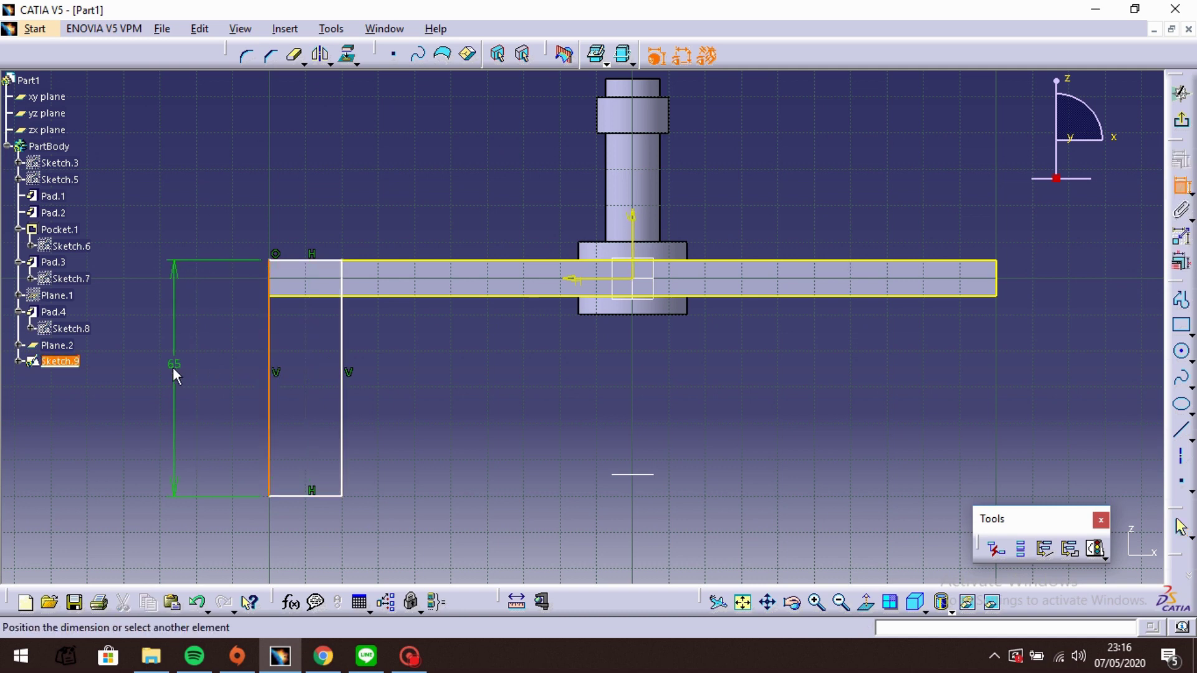
left_click(155, 383)
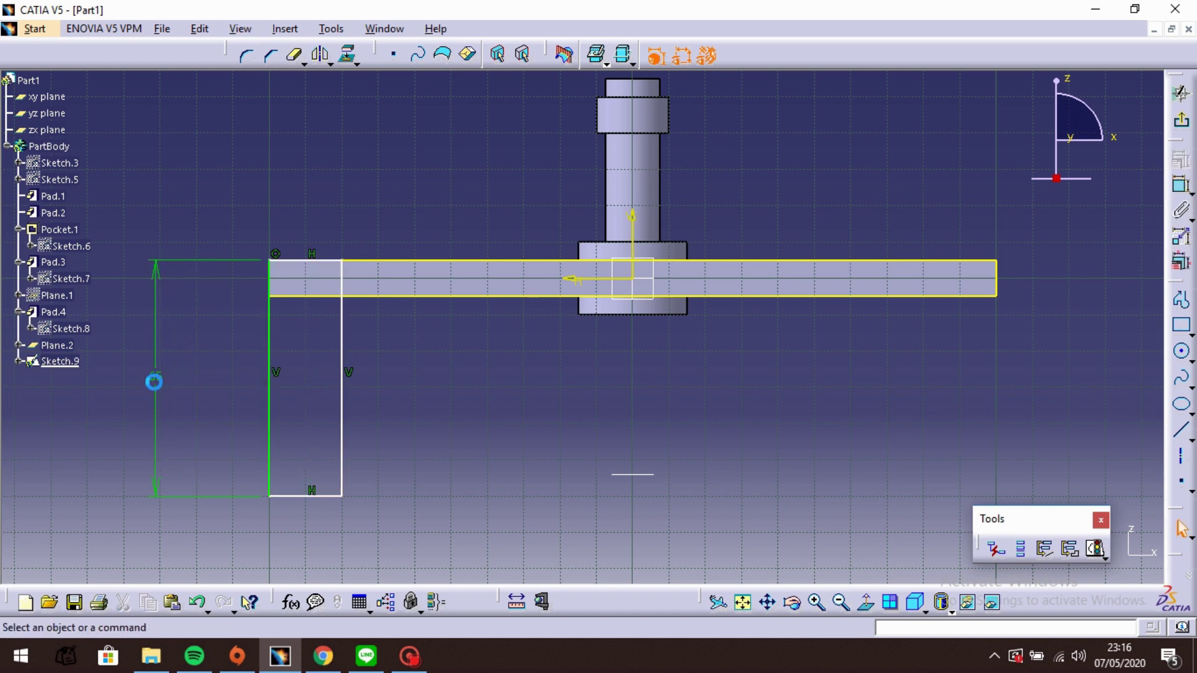
double_click(154, 379)
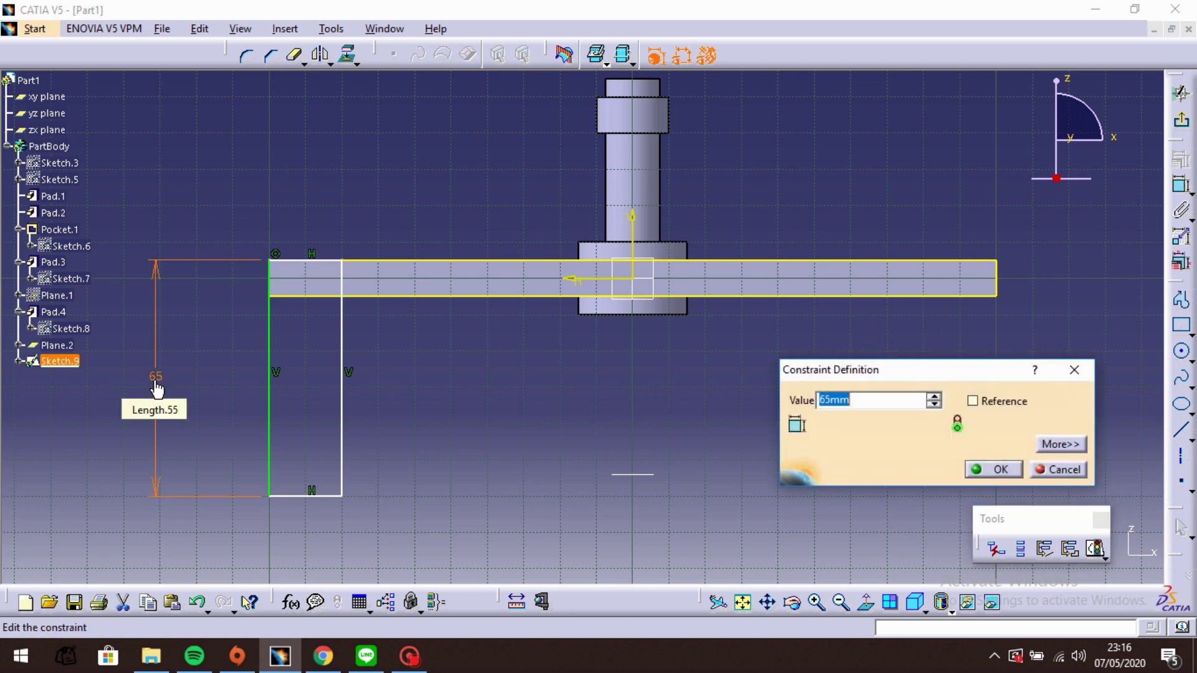
type("60")
left_click(984, 470)
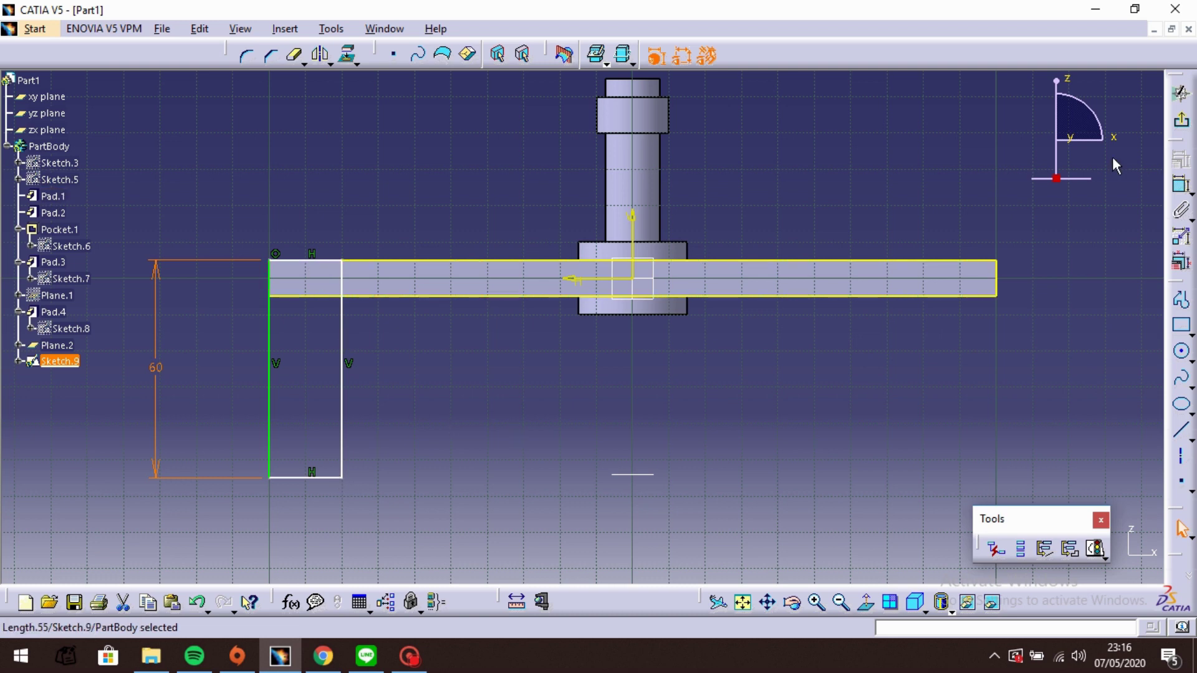
left_click(1181, 184)
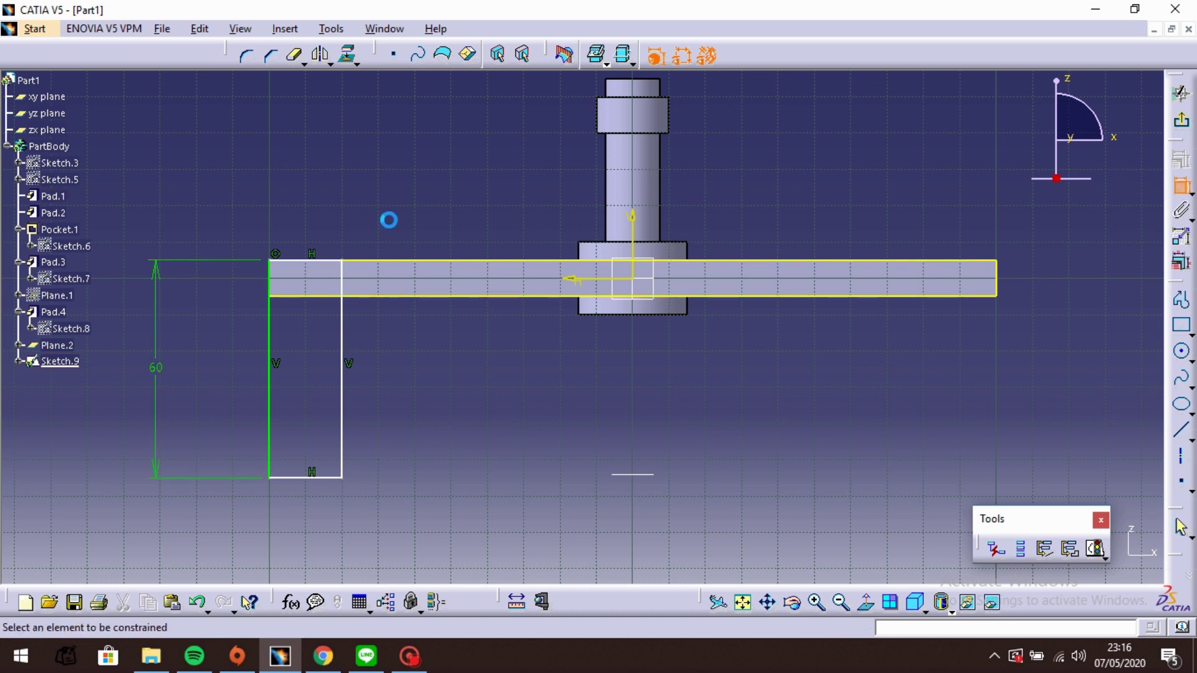
left_click(317, 267)
left_click(302, 157)
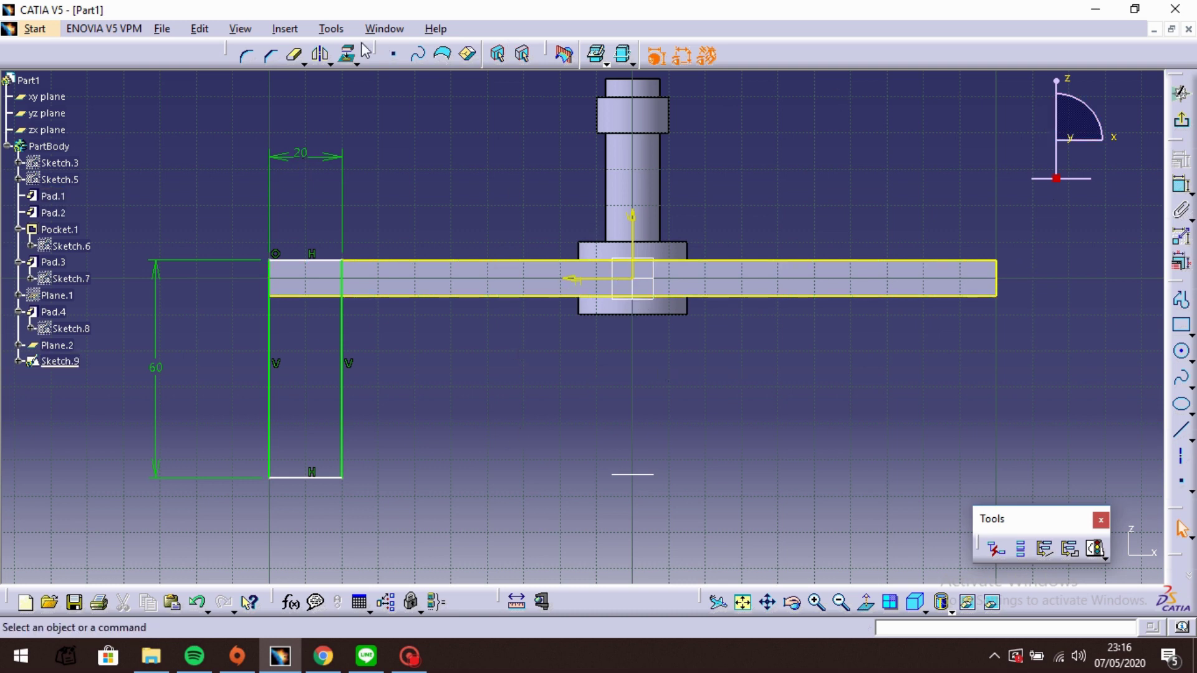
- Mirror the whole rectangle about the vertical sketch axis to the opposite end of the plate
left_click(320, 55)
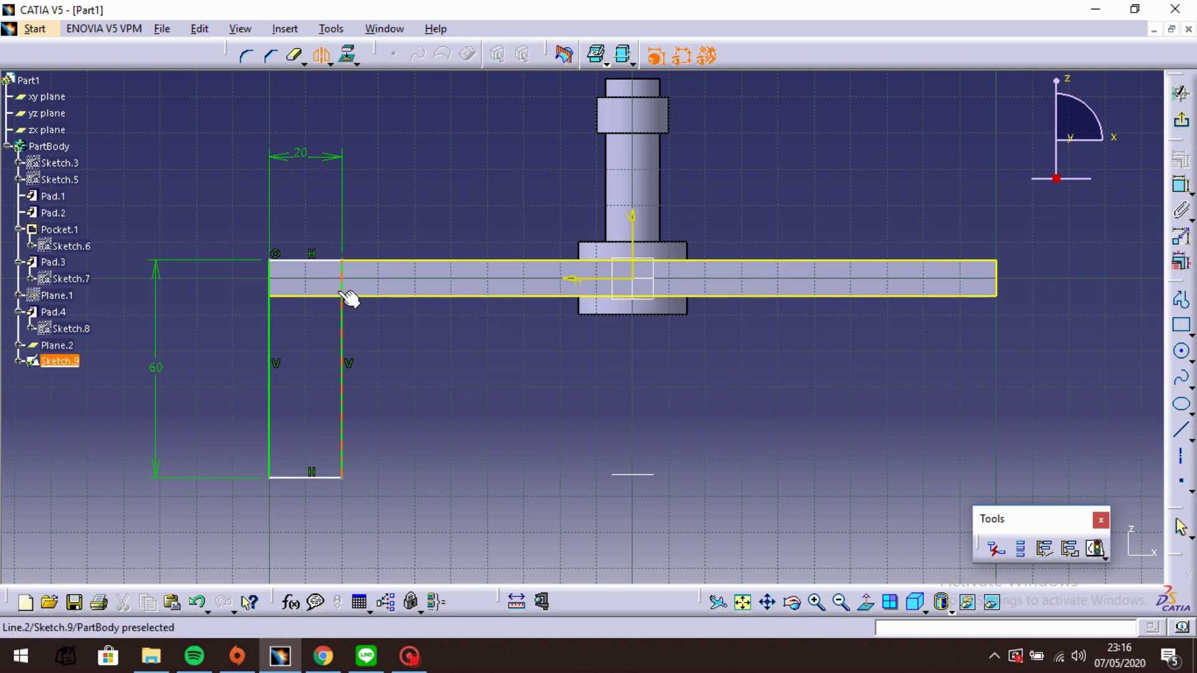
mouse_move(224, 219)
left_mouse_down()
mouse_move(381, 382)
mouse_move(391, 520)
left_mouse_up()
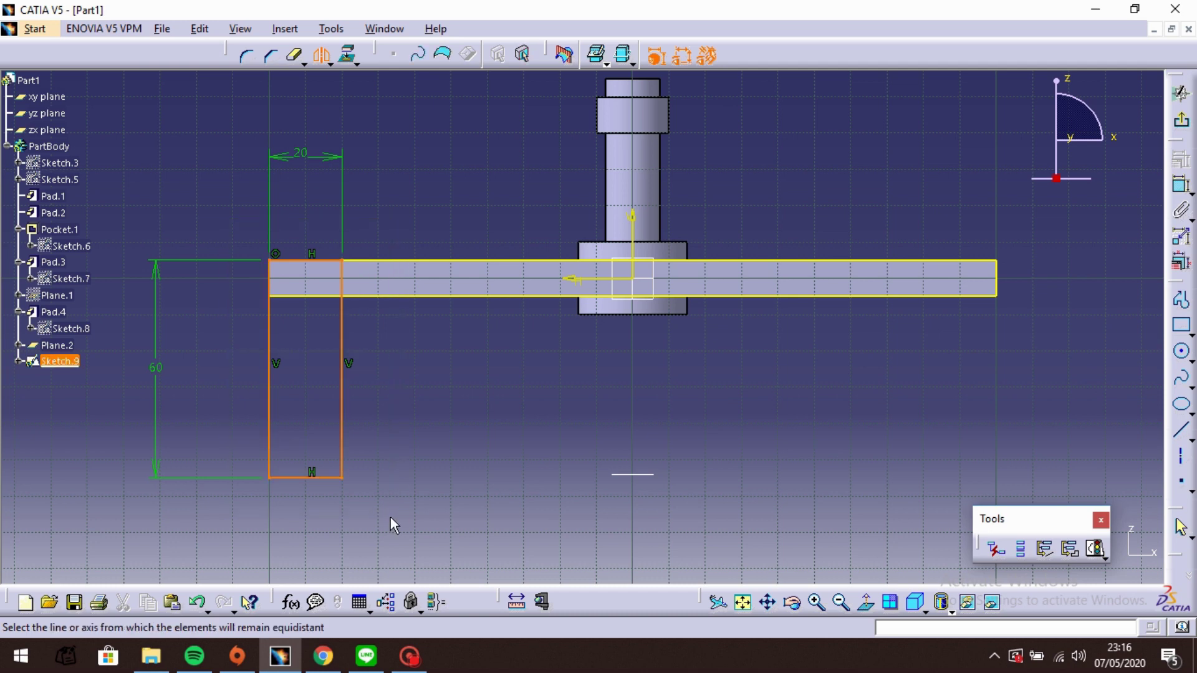
left_click(634, 249)
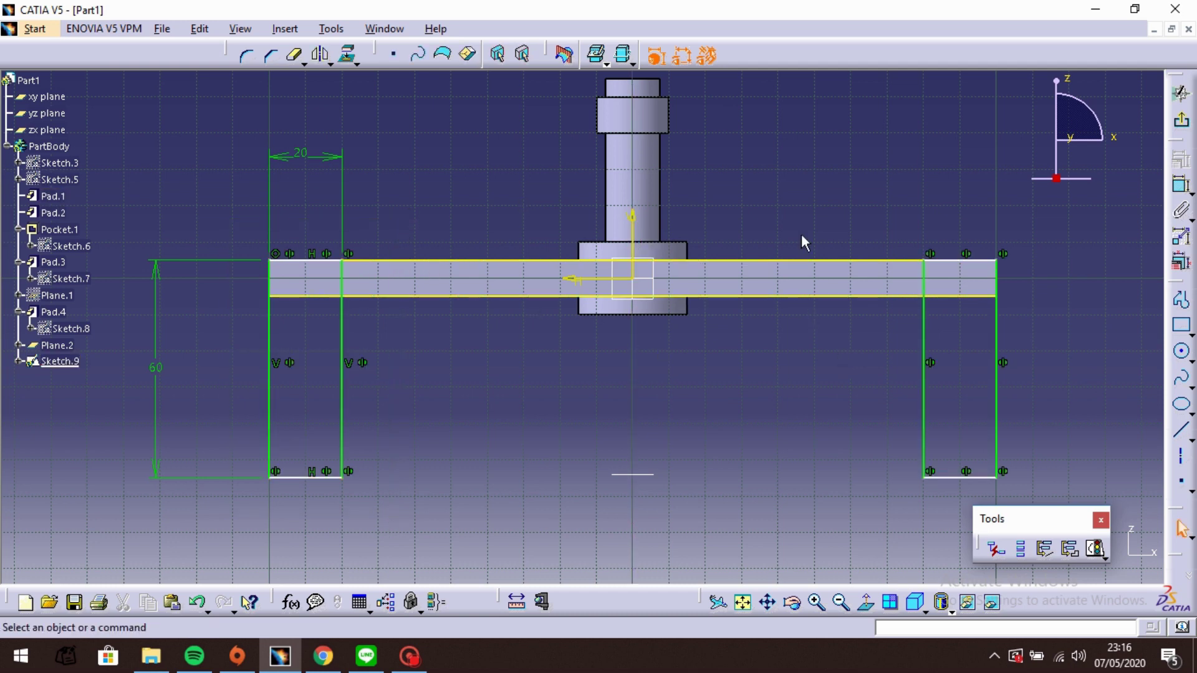
- Leave the sketch and pad the two rectangles with a length of 10 mm to form legs under the plate's straight edge
left_click(1181, 123)
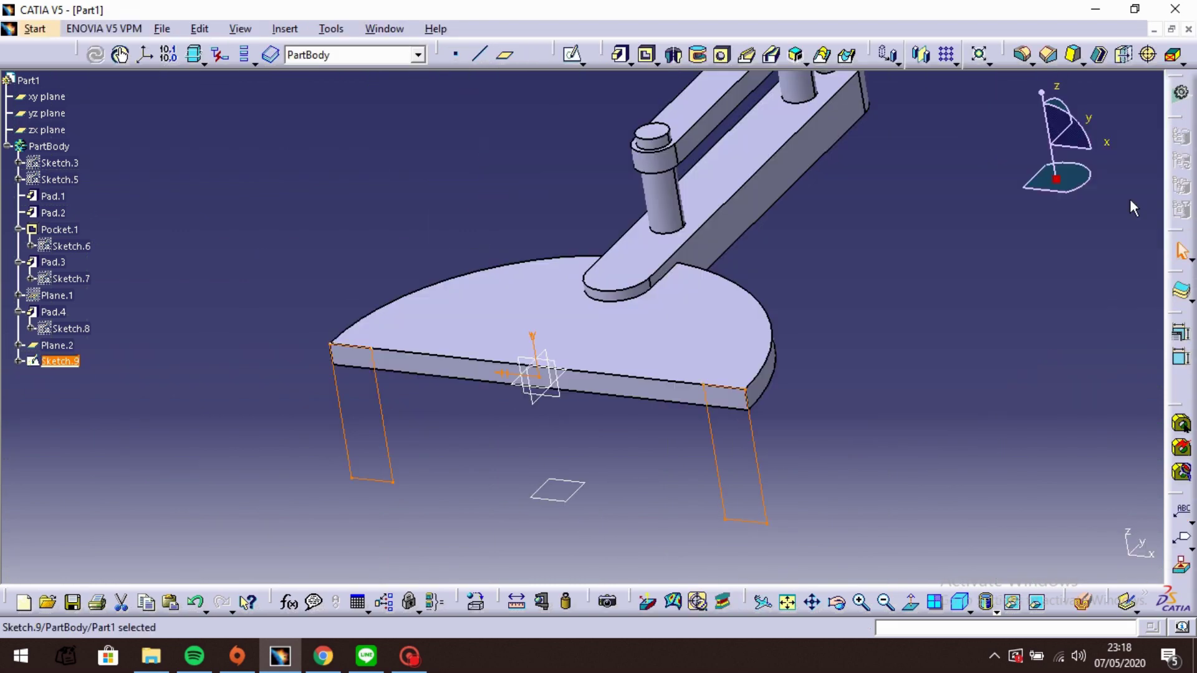
left_click(619, 54)
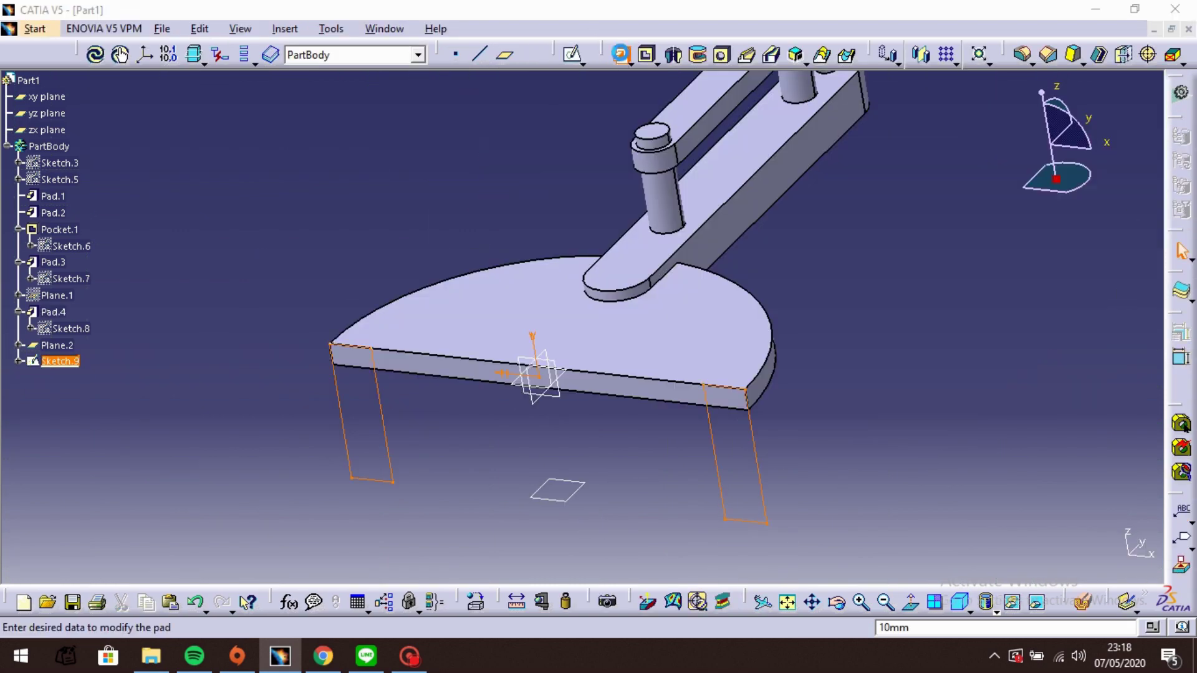
left_click(252, 381)
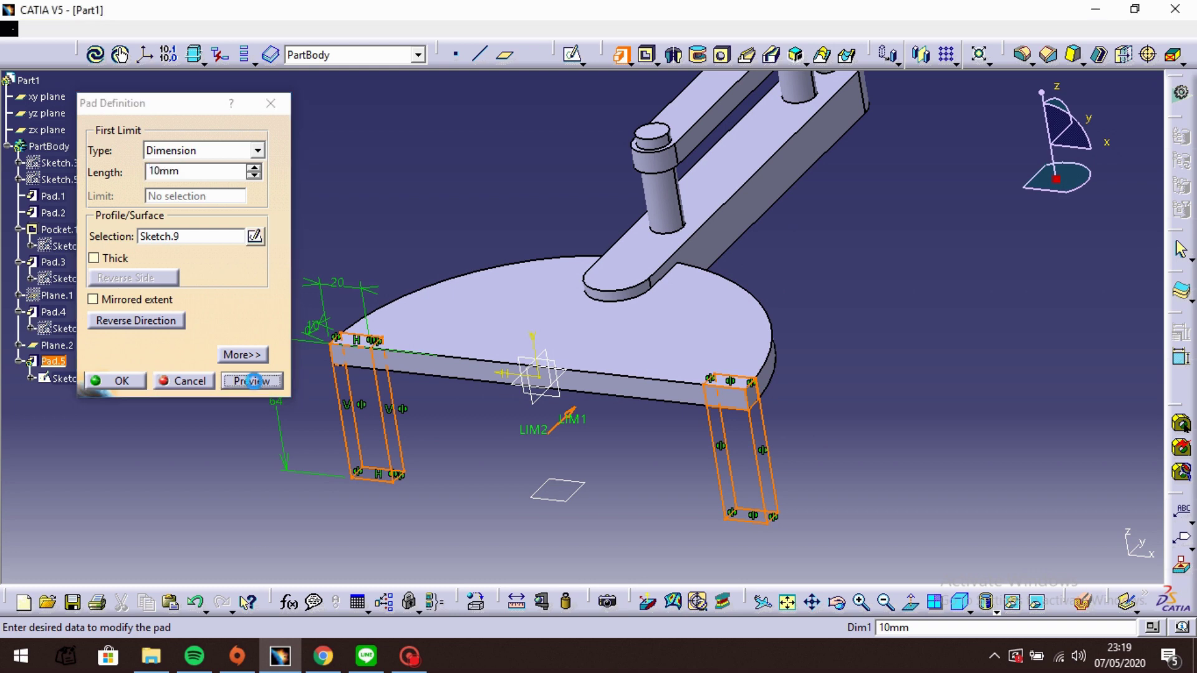
left_click(121, 381)
middle_click_drag(128, 382, 567, 227)
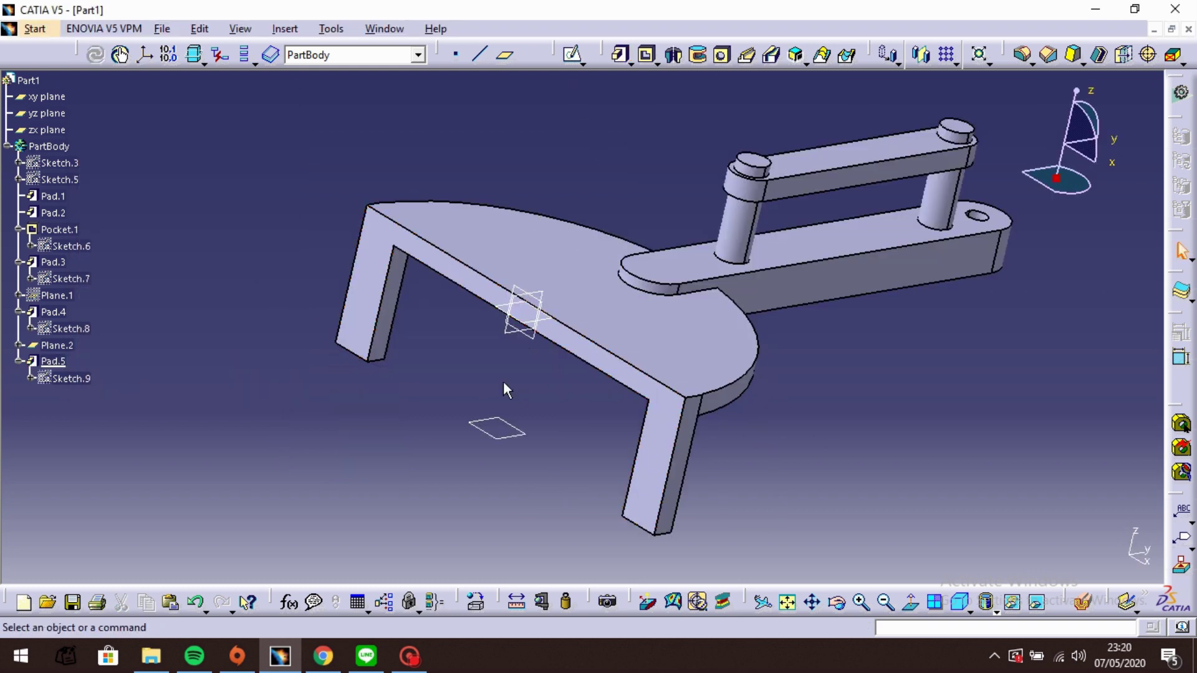
- Sketch on the plane at the legs' lower ends a vertical elongated hole about 20 mm wide, centred from (-90, -10) to (-90, -100)
left_click(520, 430)
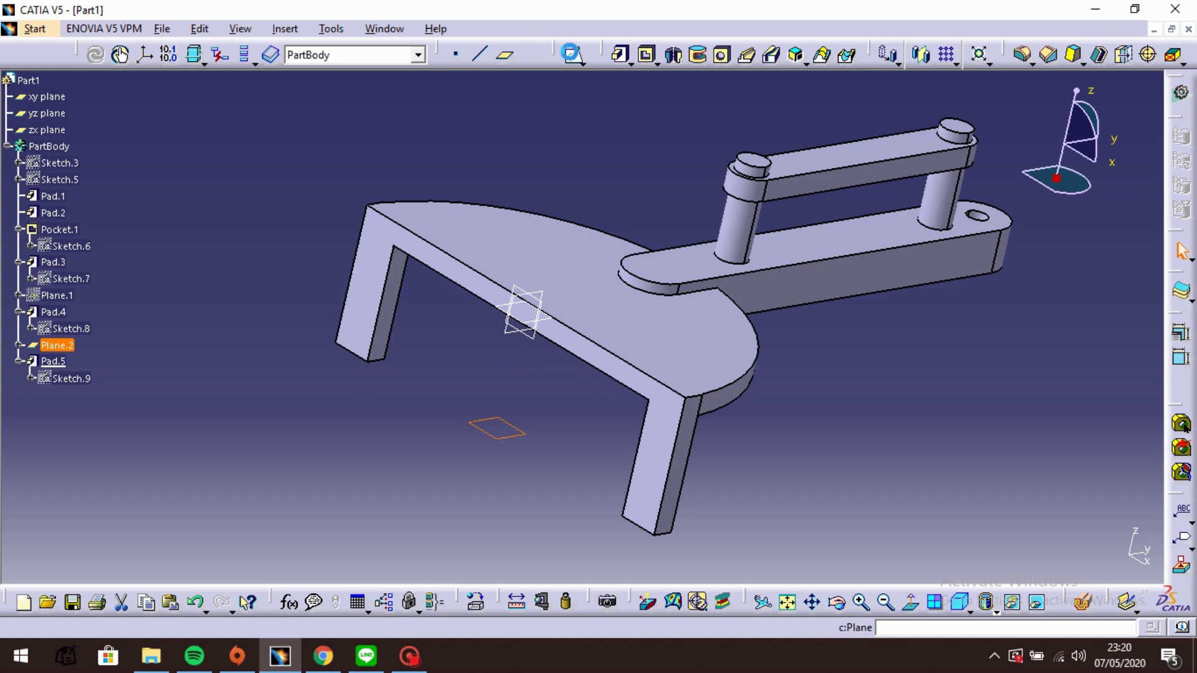
left_click(722, 602)
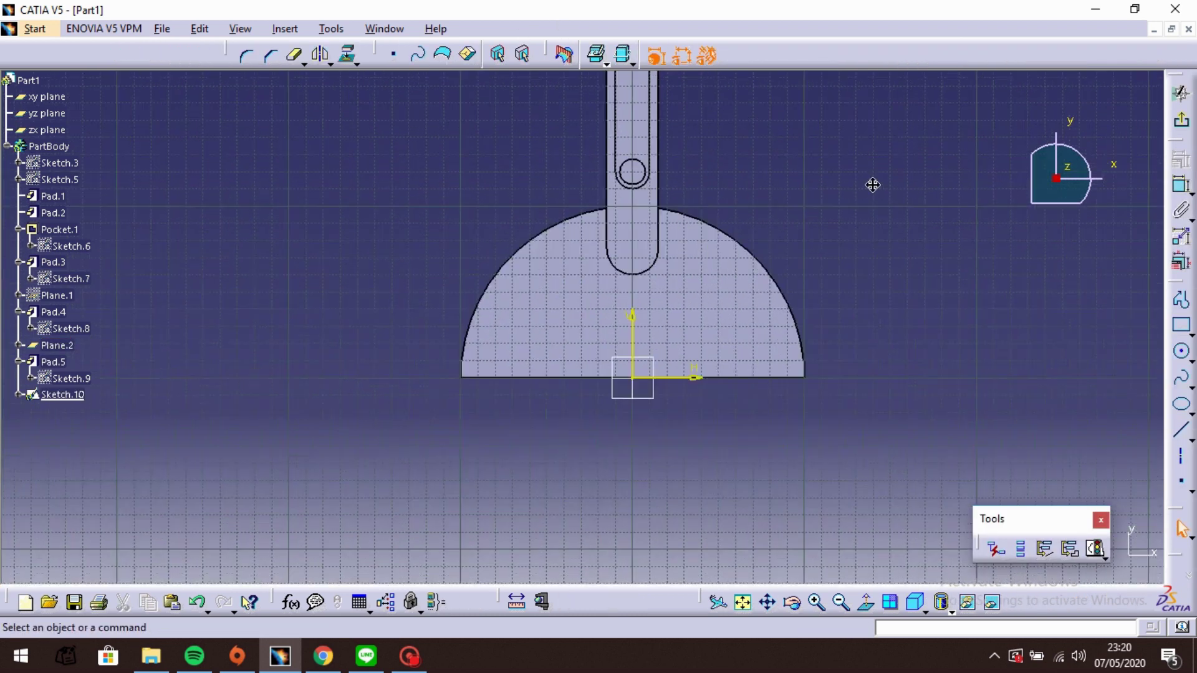
left_click(1190, 334)
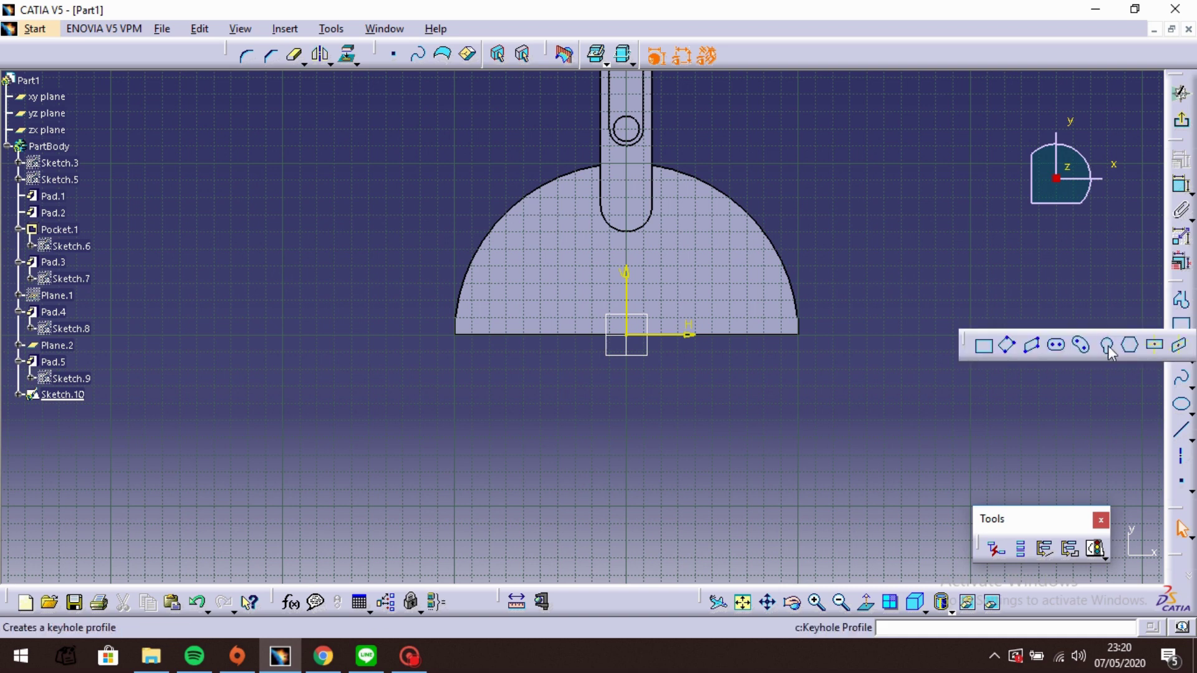
left_click(1058, 346)
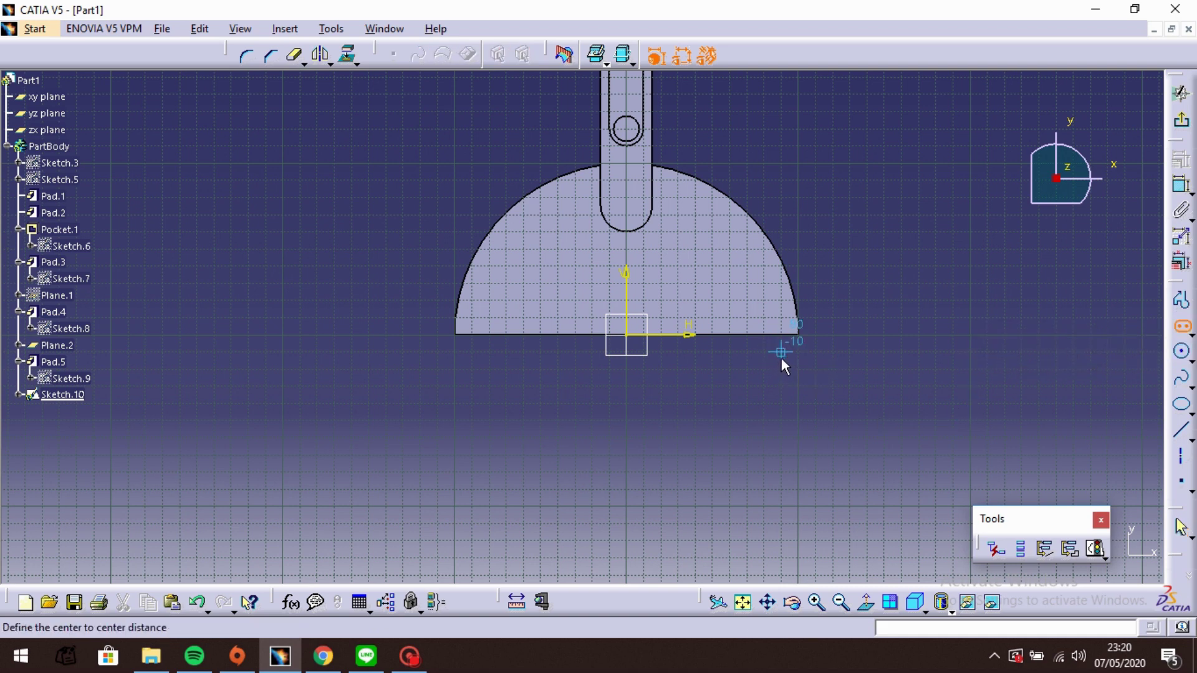
left_click(472, 353)
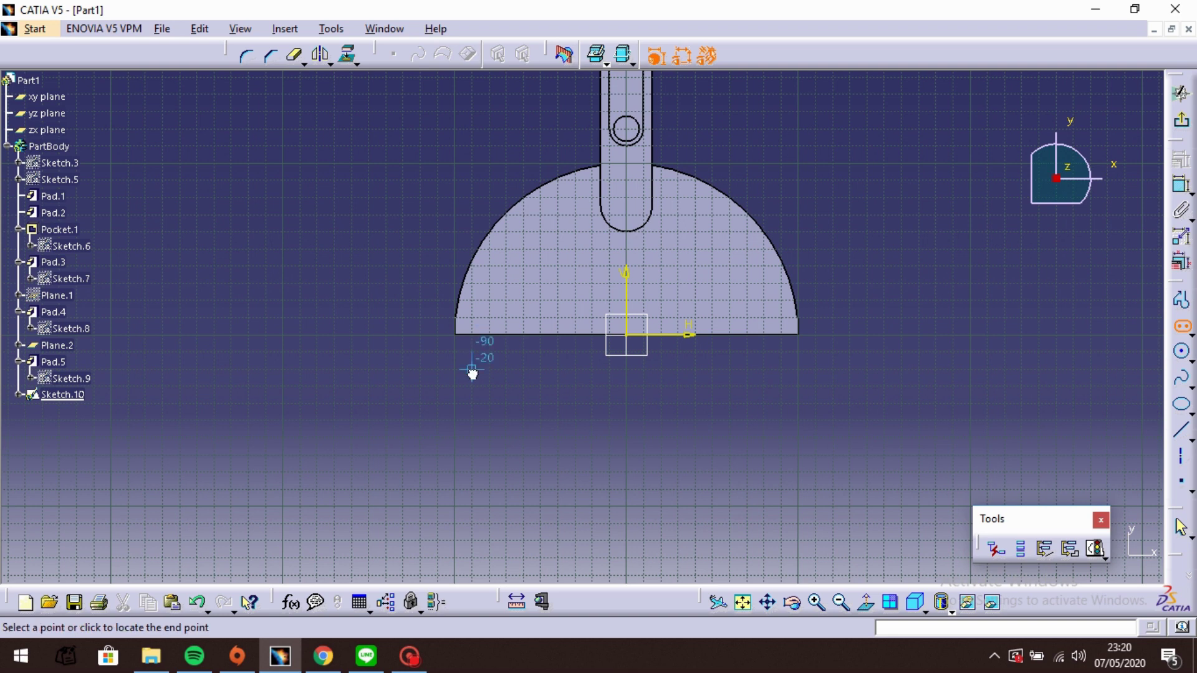
left_click(472, 505)
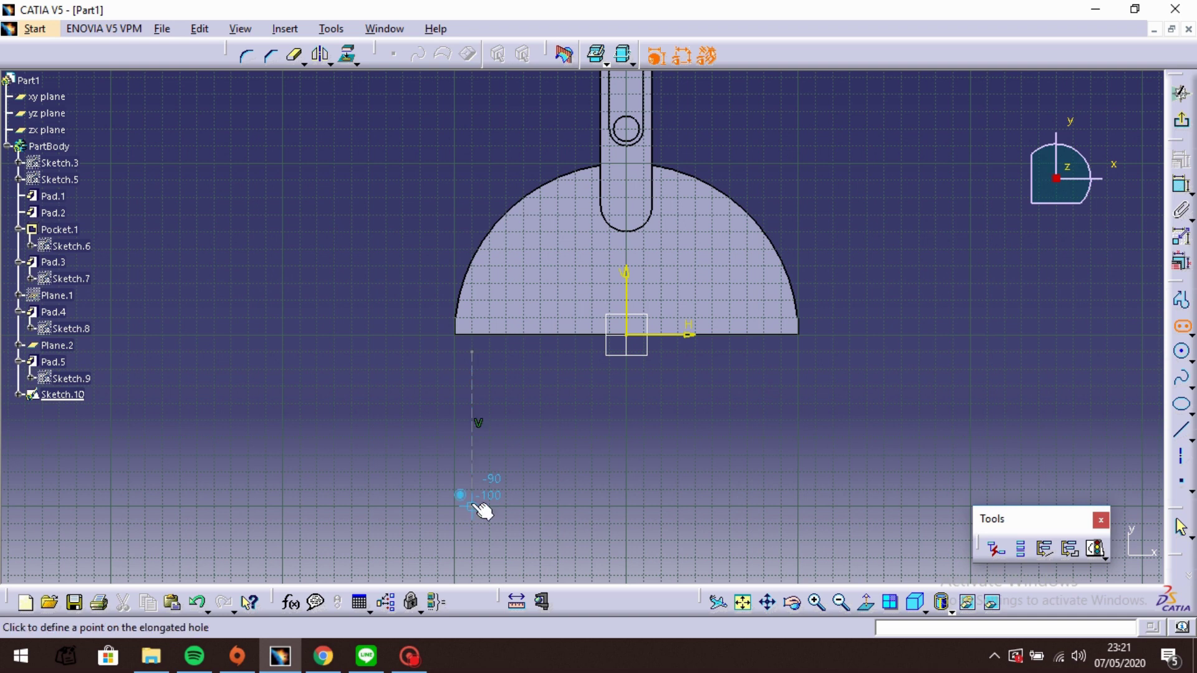
left_click(484, 514)
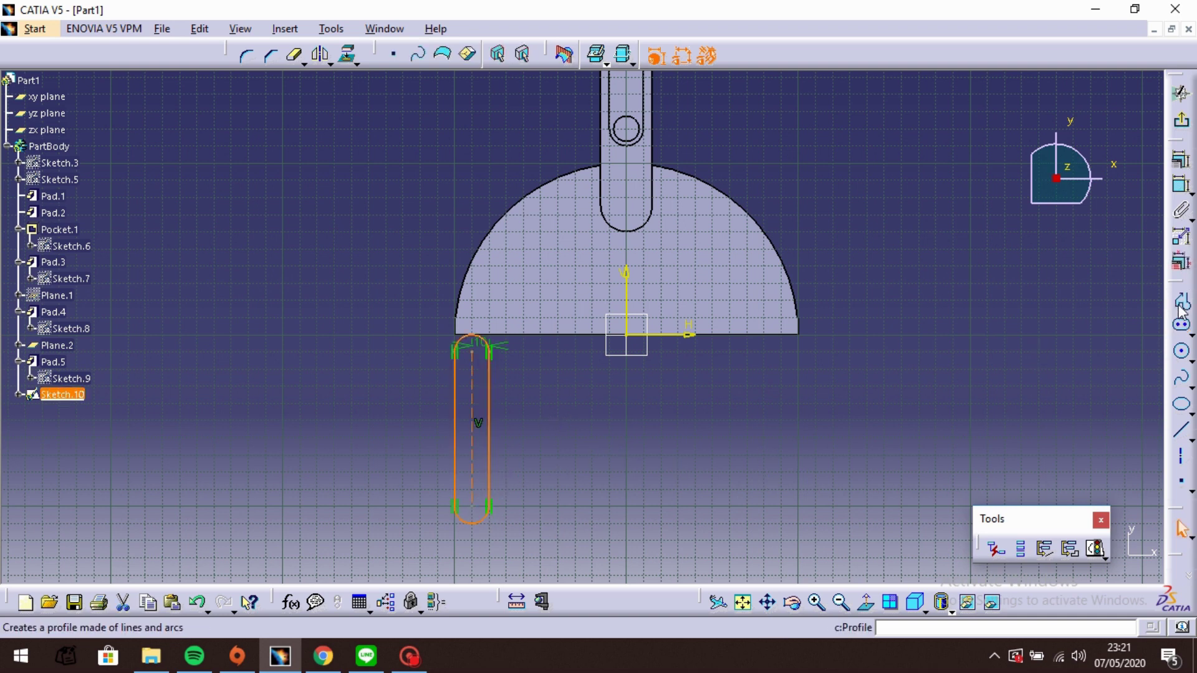
- Draw a horizontal line across the slot's upper arc endpoints and erase the arc above it
left_click(1182, 433)
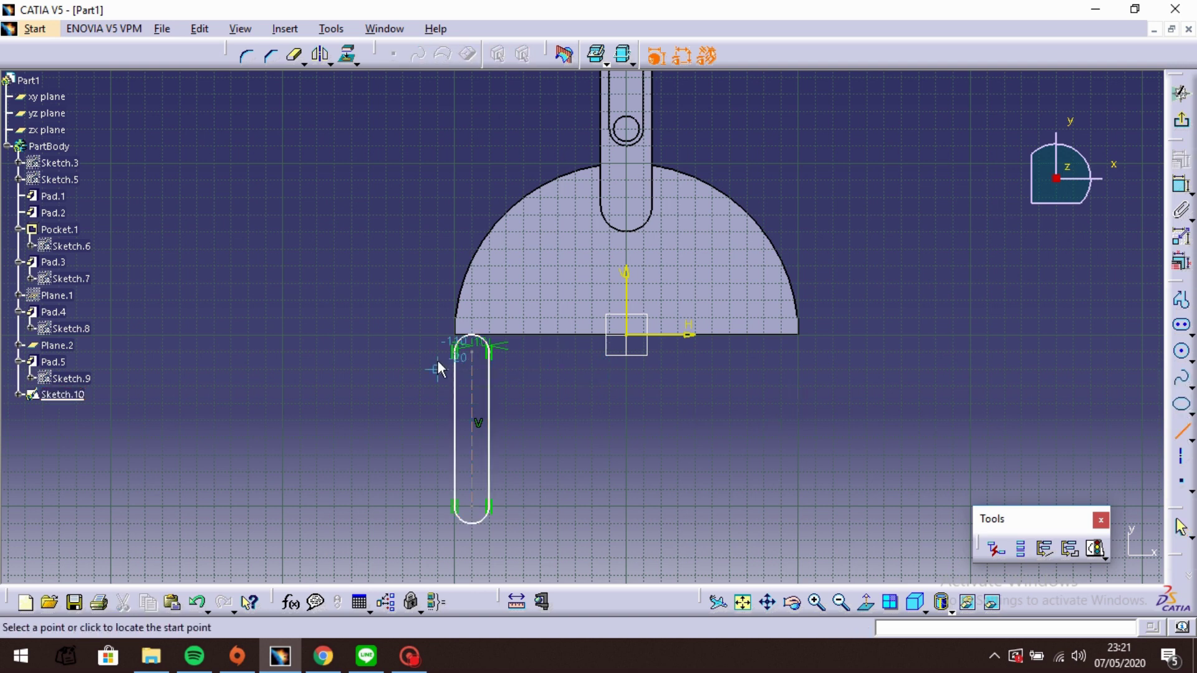
left_click(456, 353)
left_click(489, 353)
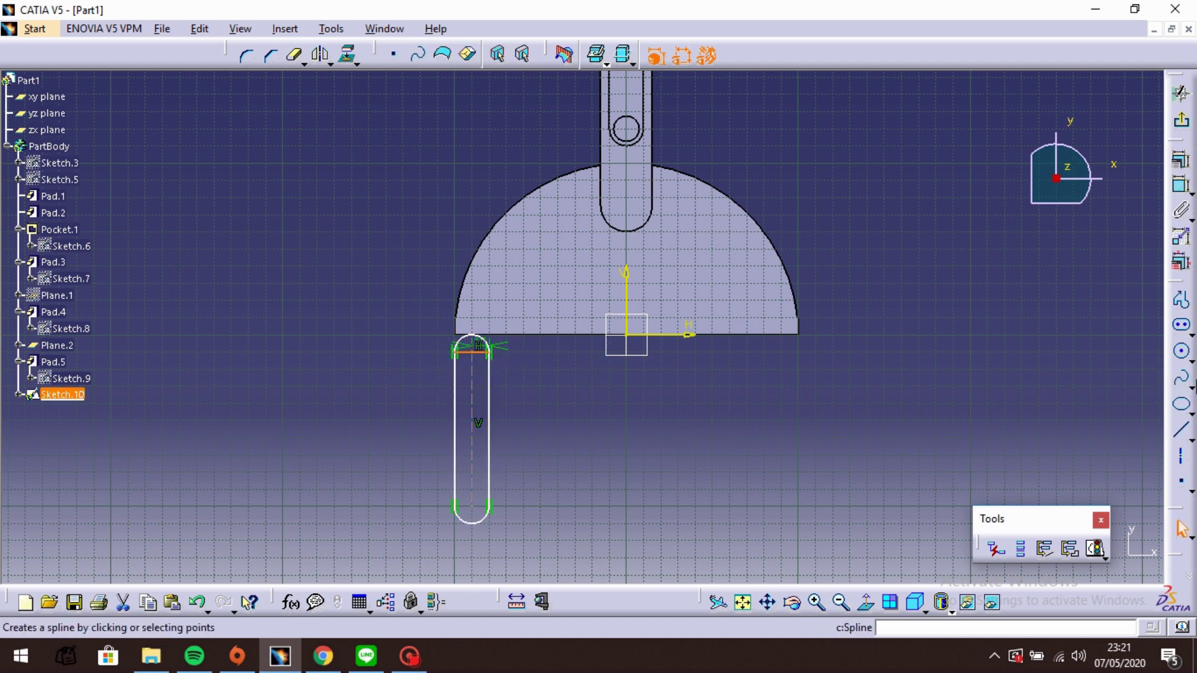
left_click(293, 55)
left_click(485, 341)
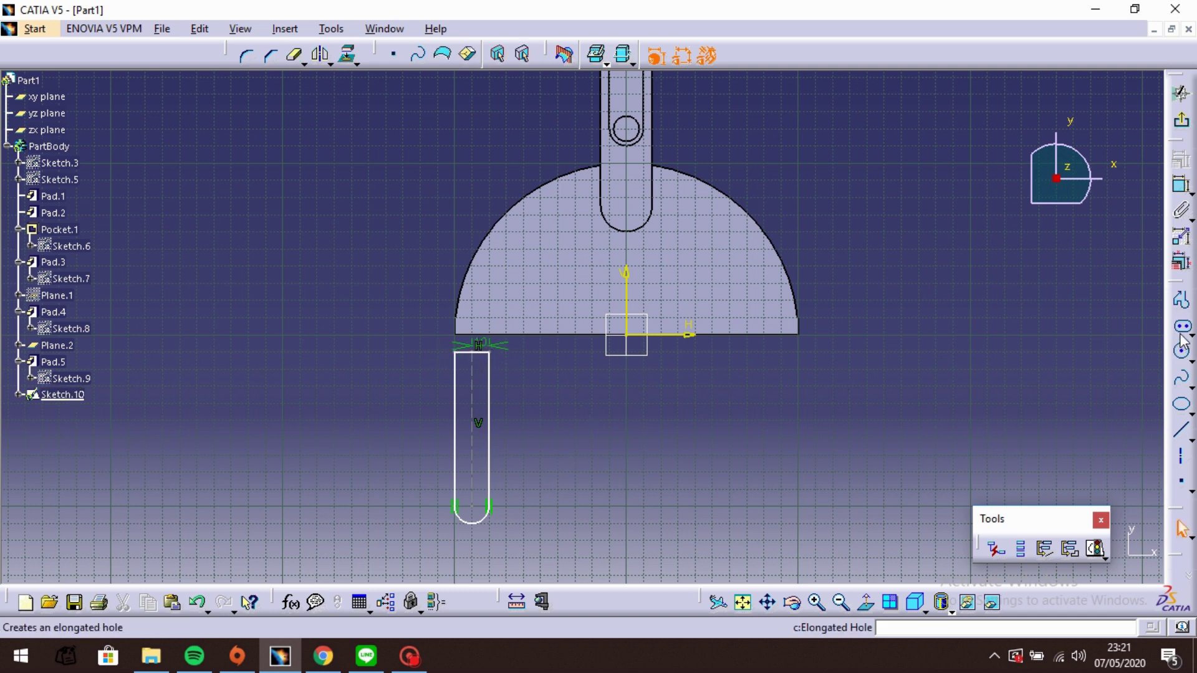
- Dimension the profile's overall length from its straight end line to the rounded end
left_click(1182, 185)
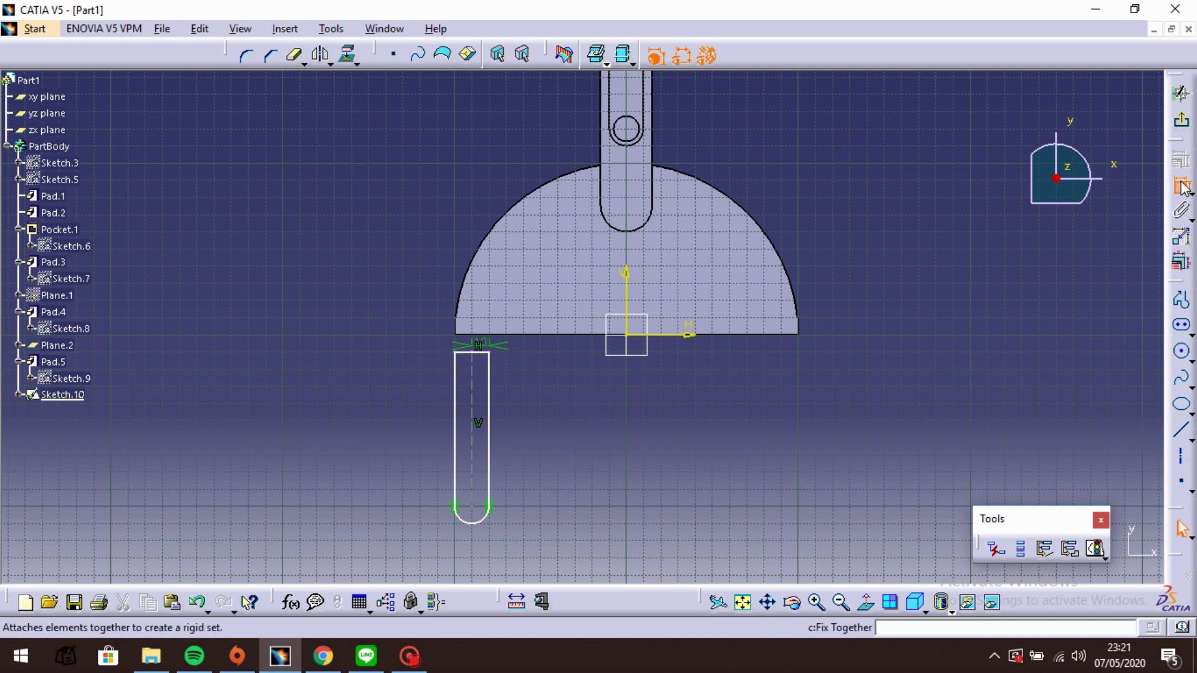
left_click(465, 353)
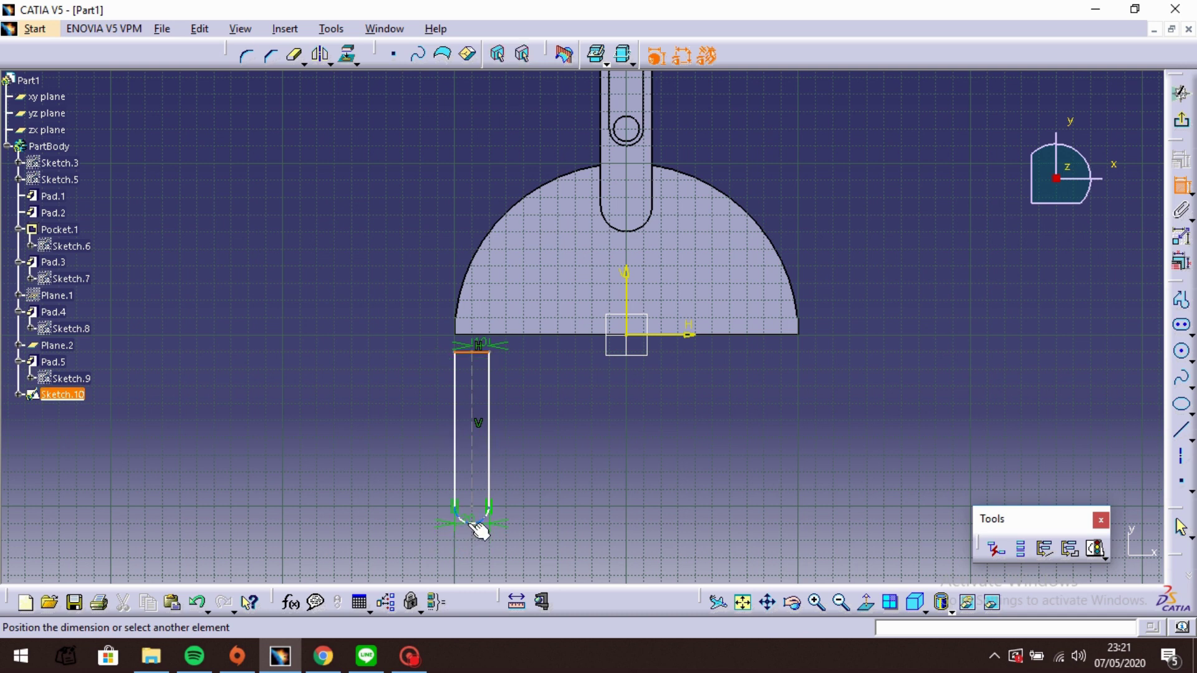
left_click(475, 524)
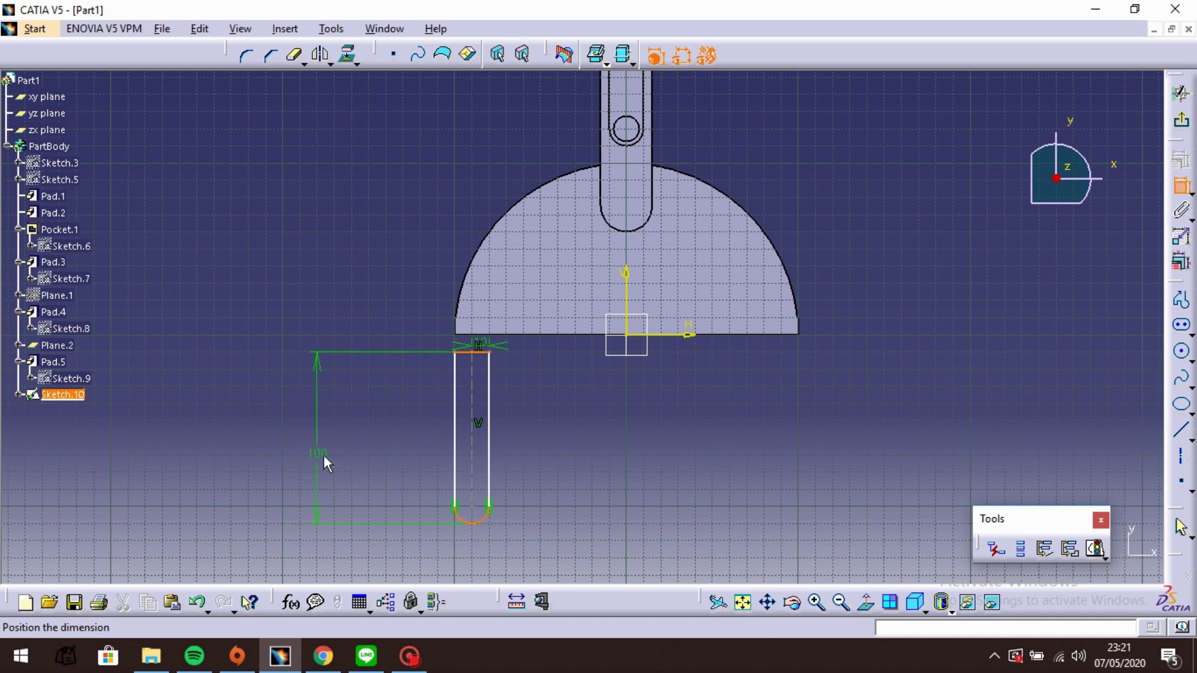
left_click(328, 450)
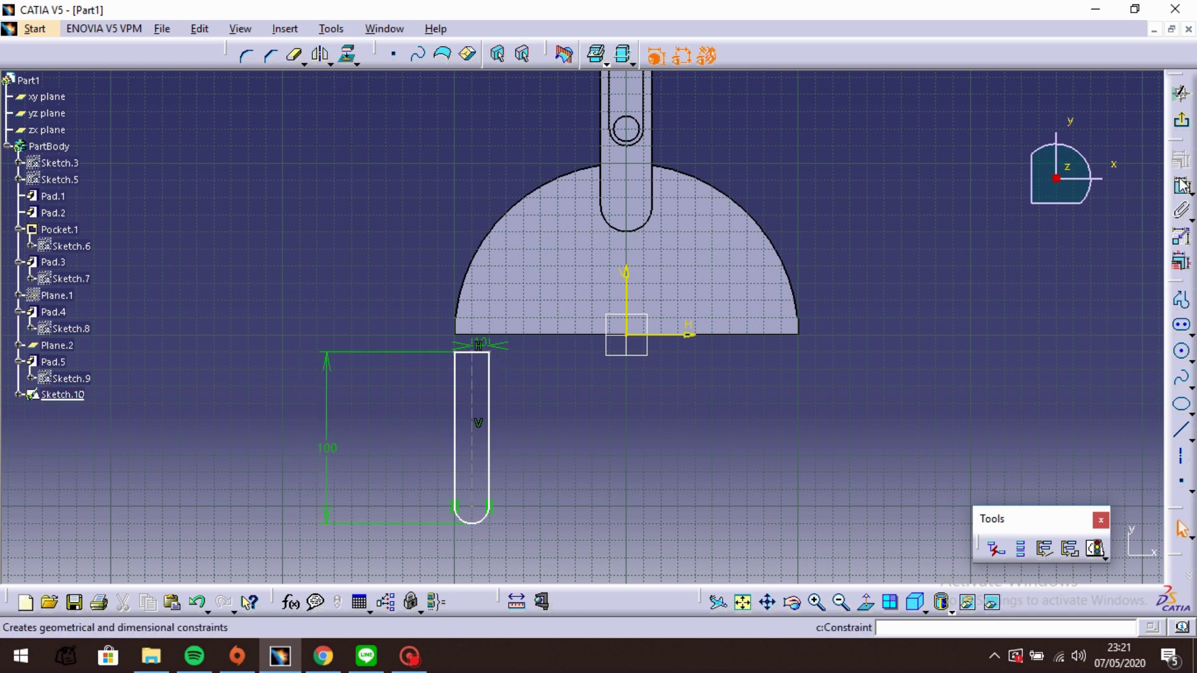
- Dimension the gap between the profile's straight end line and the plate's straight edge, and set it to 0
left_click(476, 353)
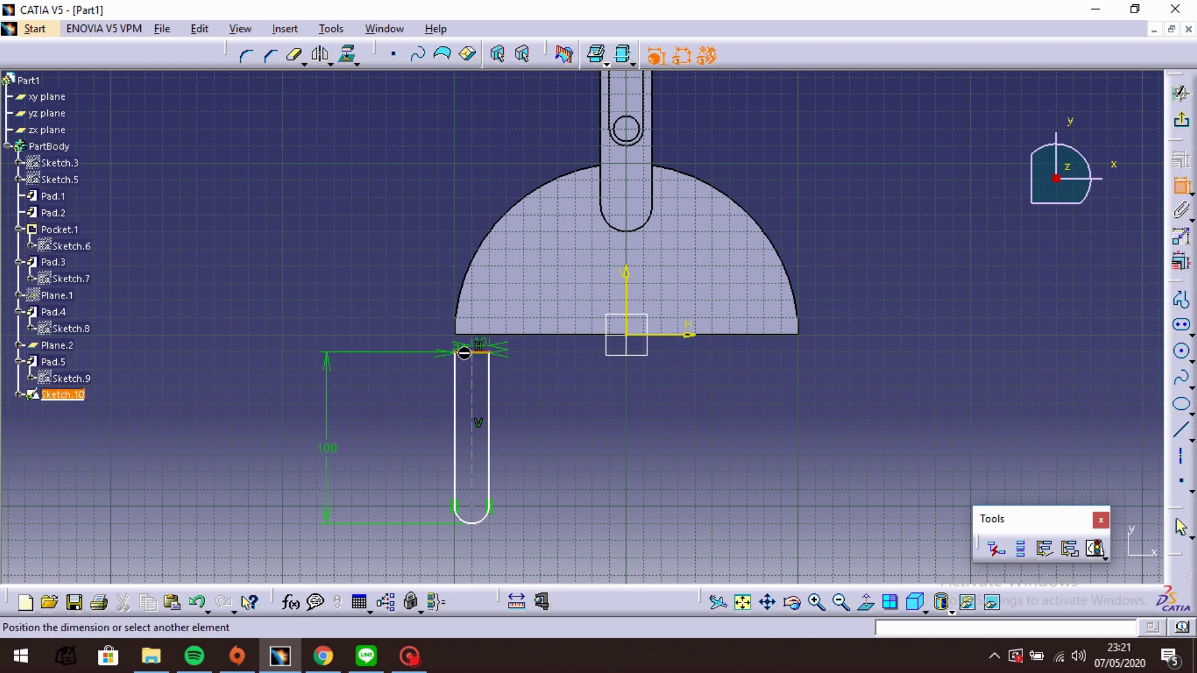
left_click(479, 336)
left_click(398, 338)
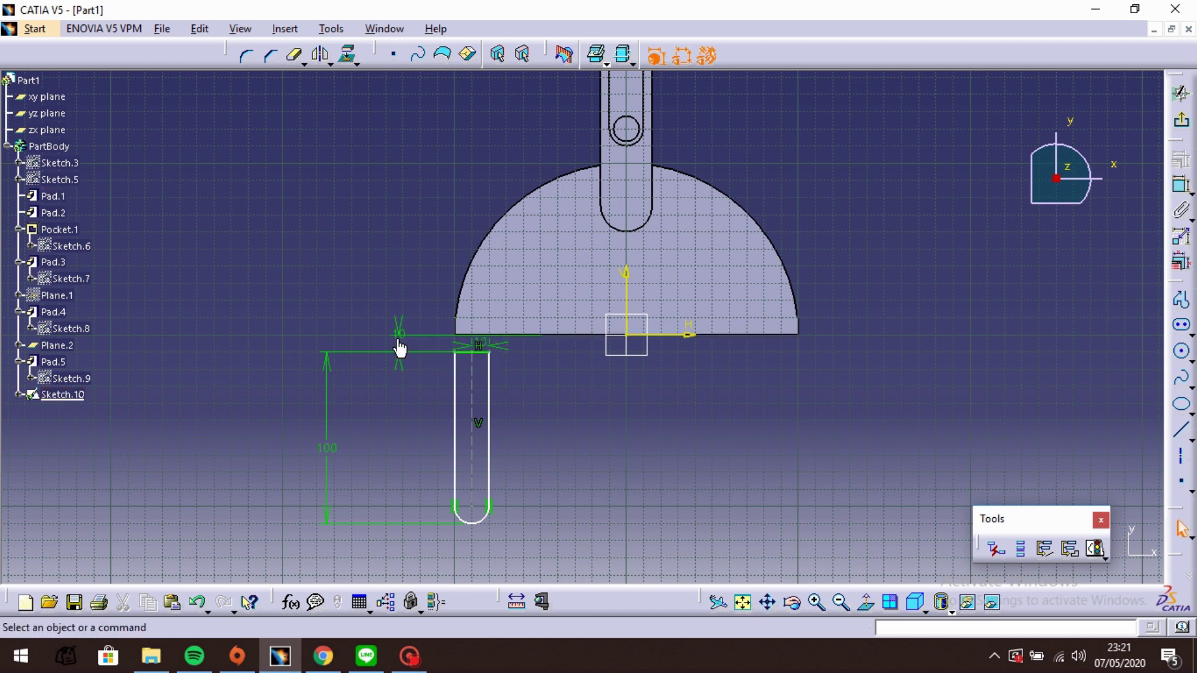
double_click(398, 339)
type("0")
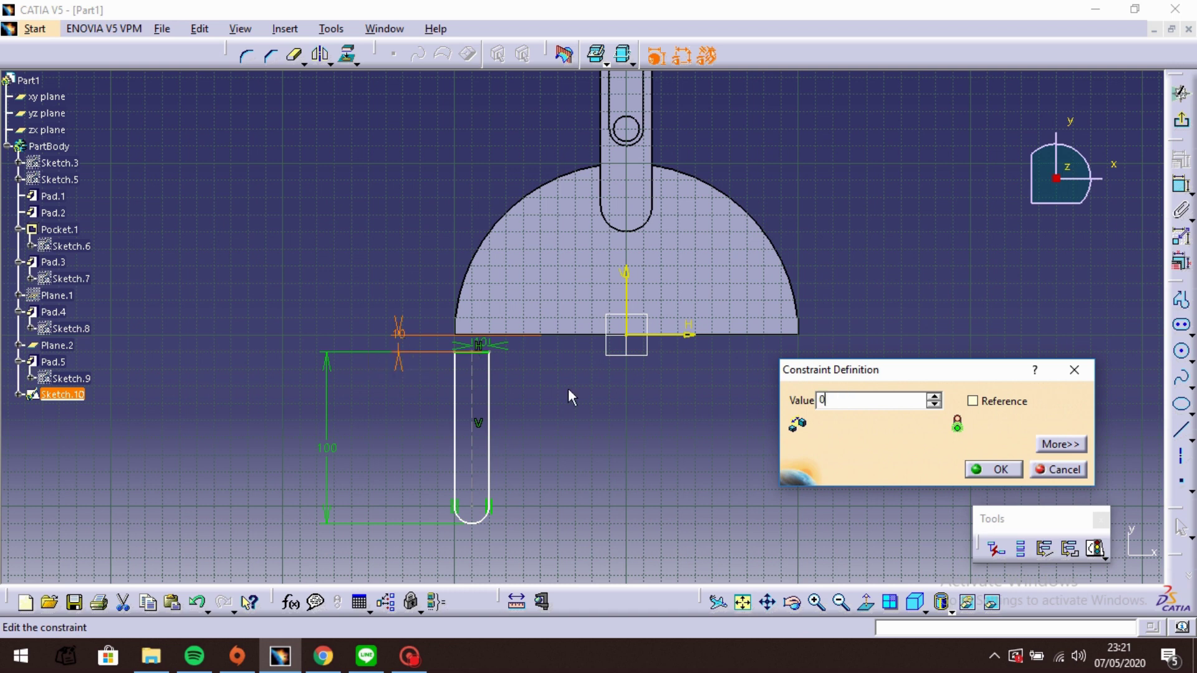
key("Return")
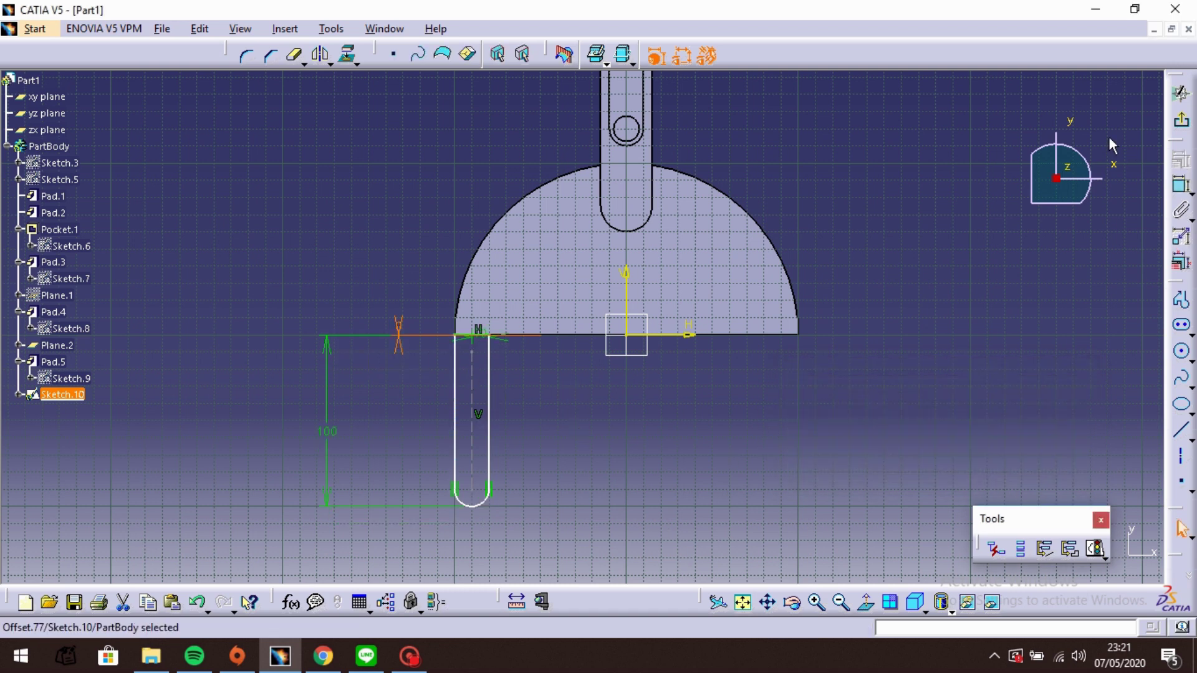
left_click(381, 277)
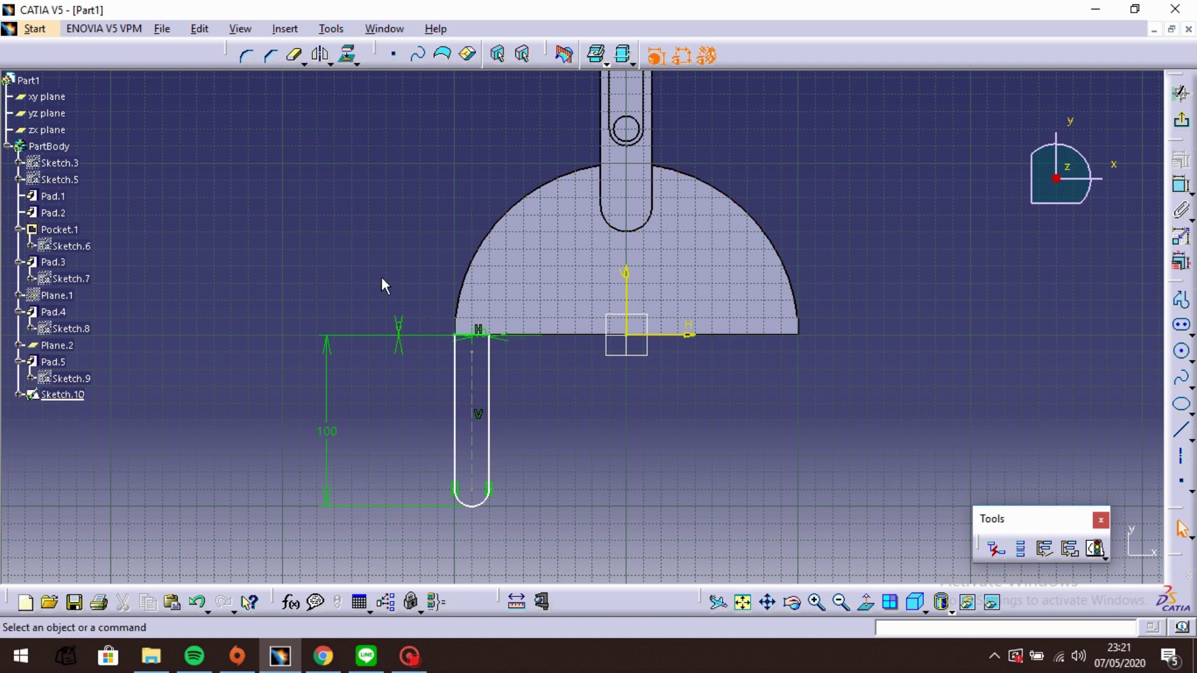
- Mirror the whole round-ended profile about the vertical sketch axis to the +x end of the plate
left_click(323, 58)
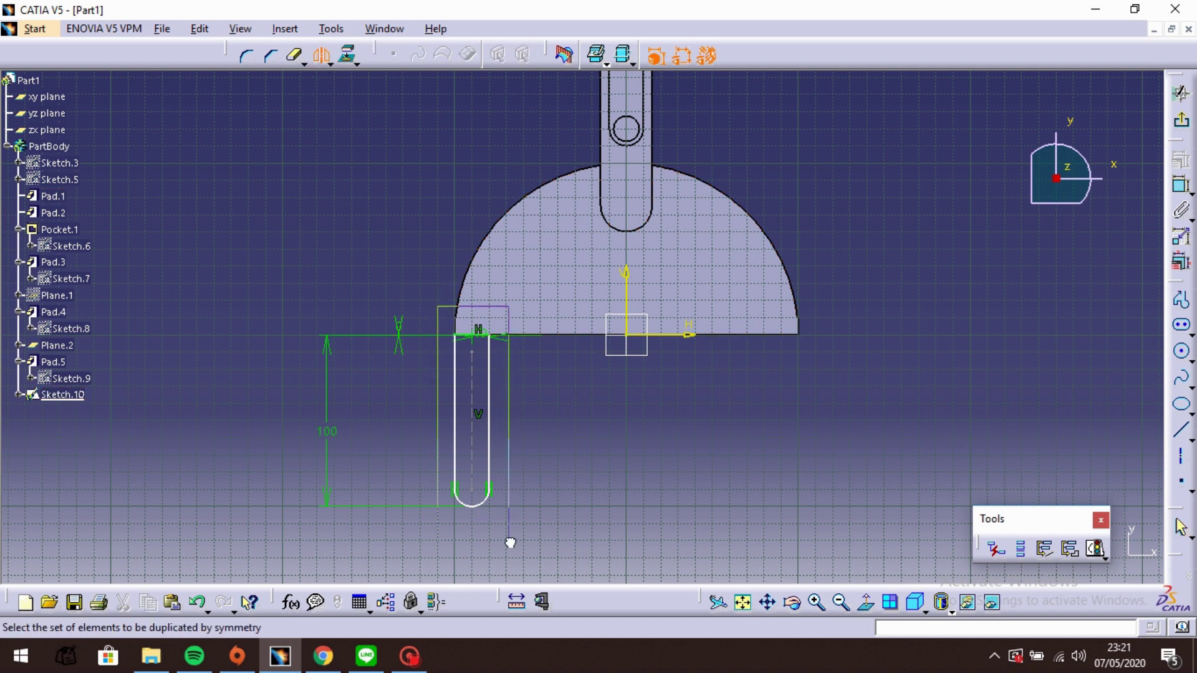
left_click(490, 492)
left_click(623, 285)
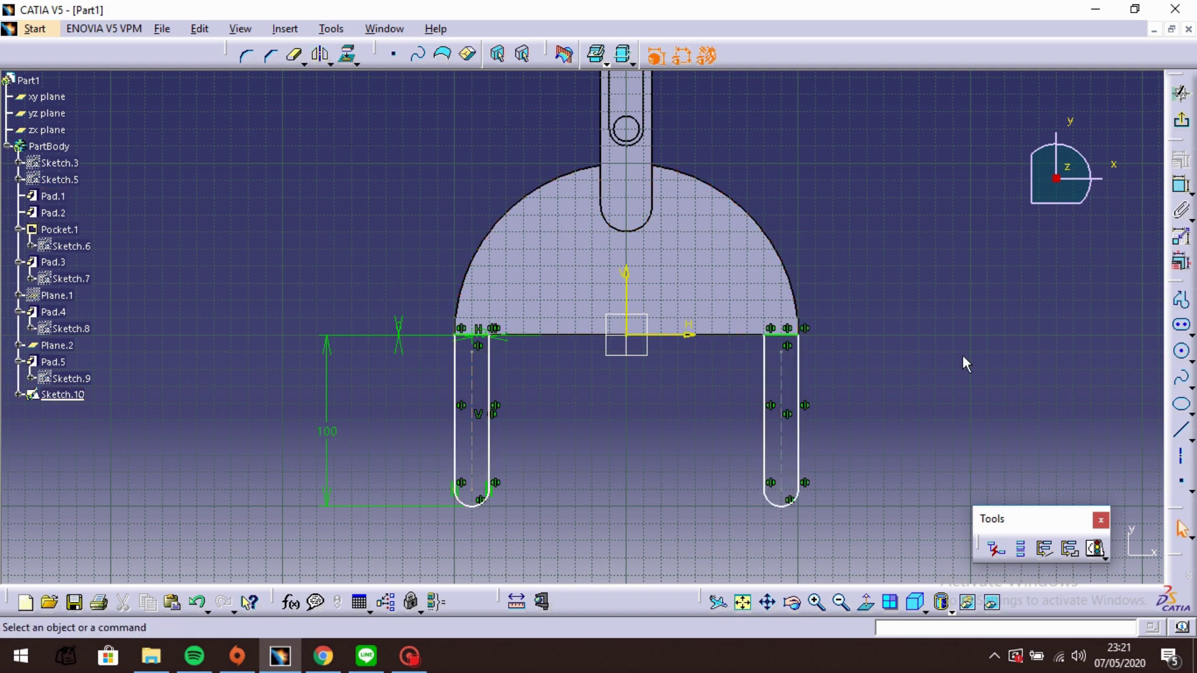
- Leave the sketch and pad both round-ended profiles with a length of 5 mm and mirrored extent
left_click(1180, 95)
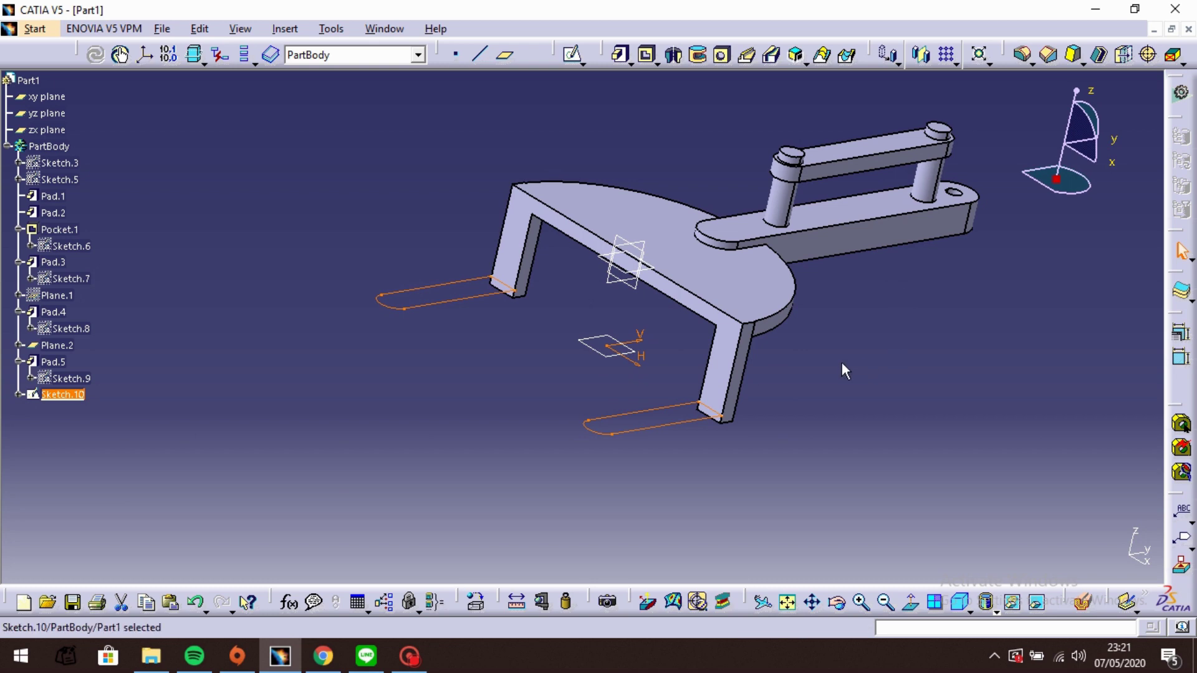
left_click(620, 55)
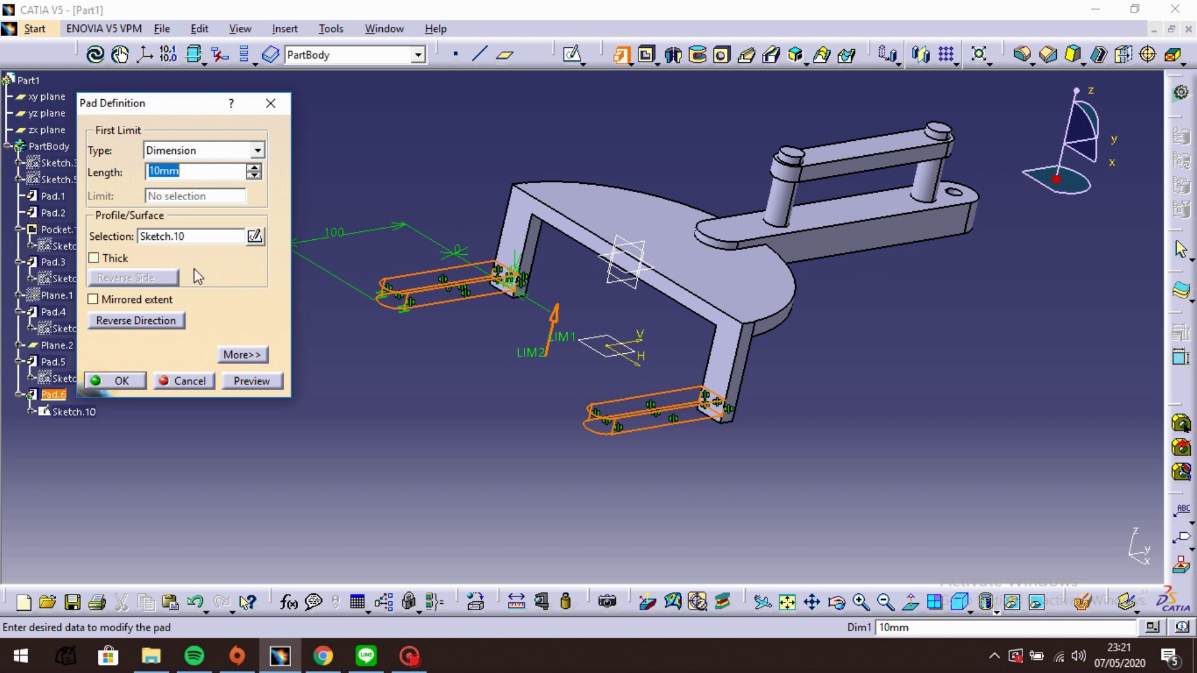
type("5")
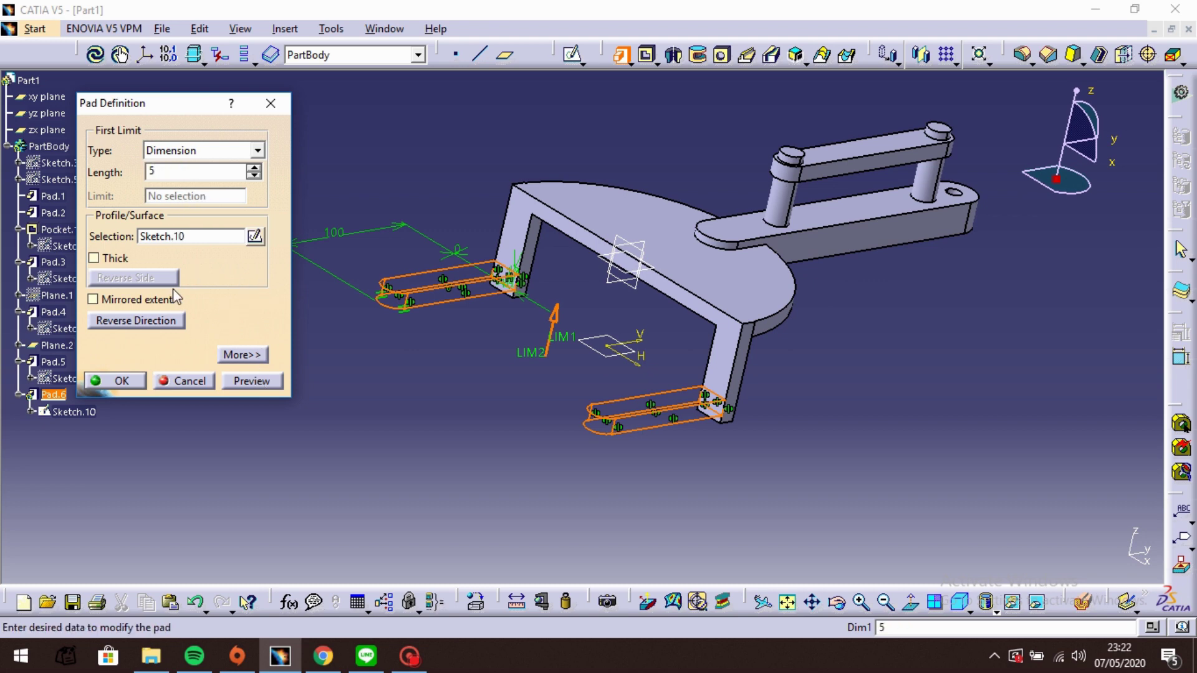
left_click(136, 302)
key("Return")
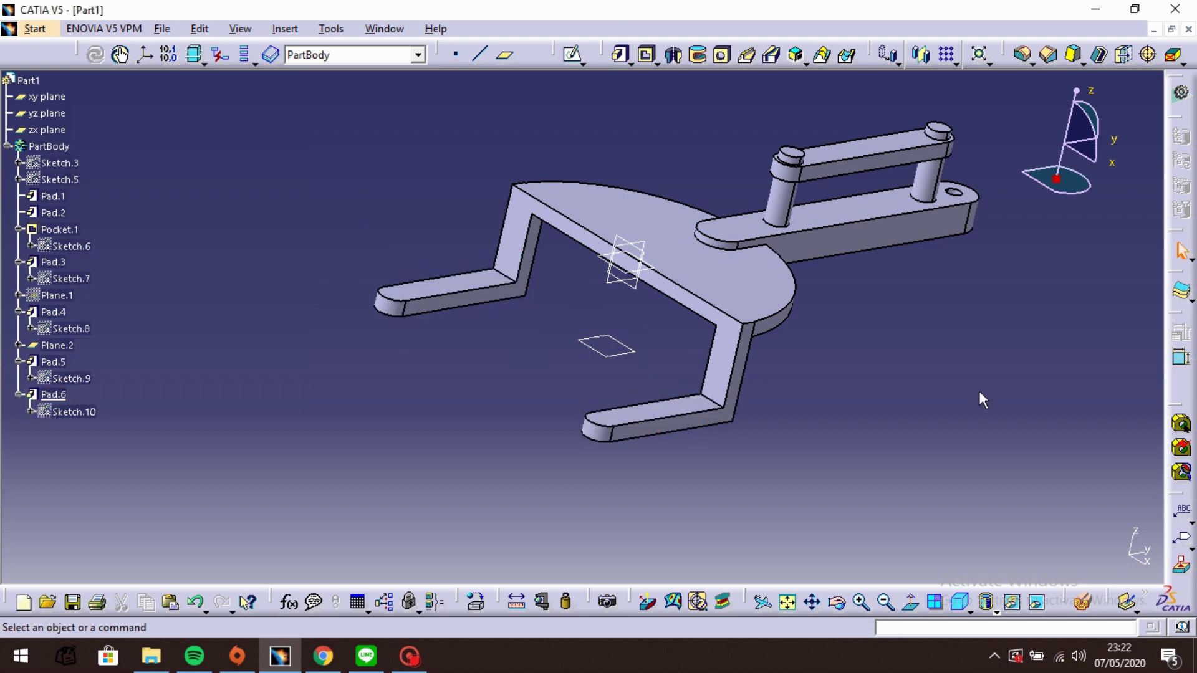
- Start a sketch on the upper face of the +x foot and draw a circle about 28 mm in diameter centred on its rounded end
left_click(693, 410)
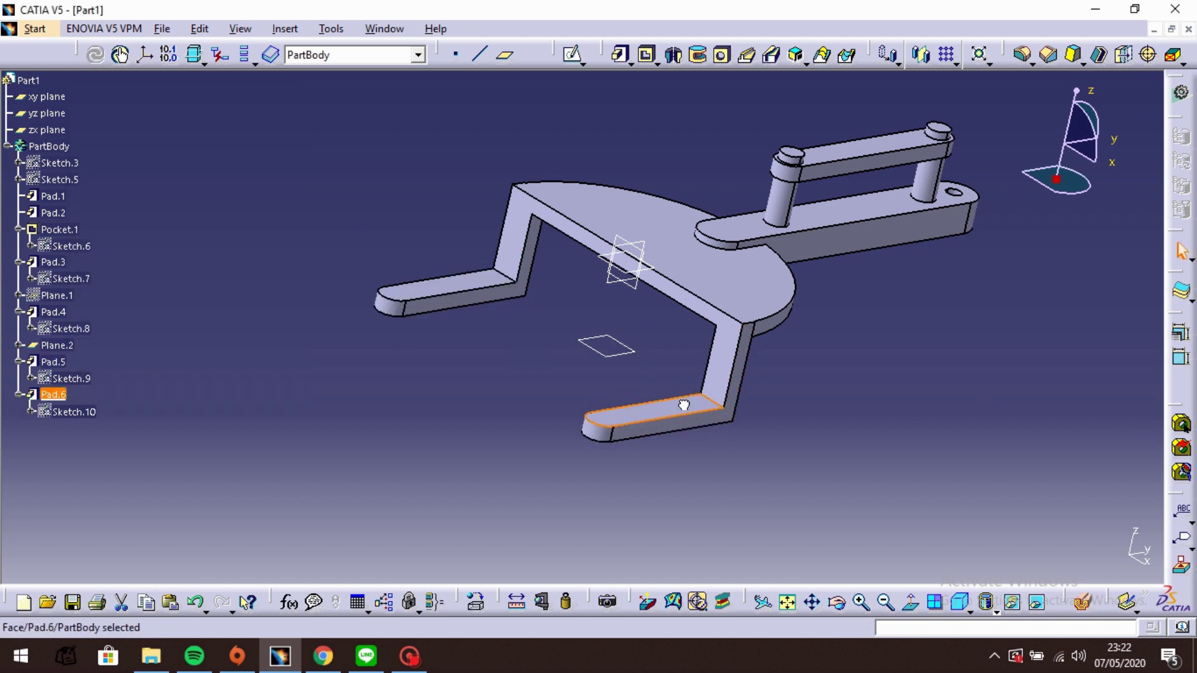
left_click(574, 57)
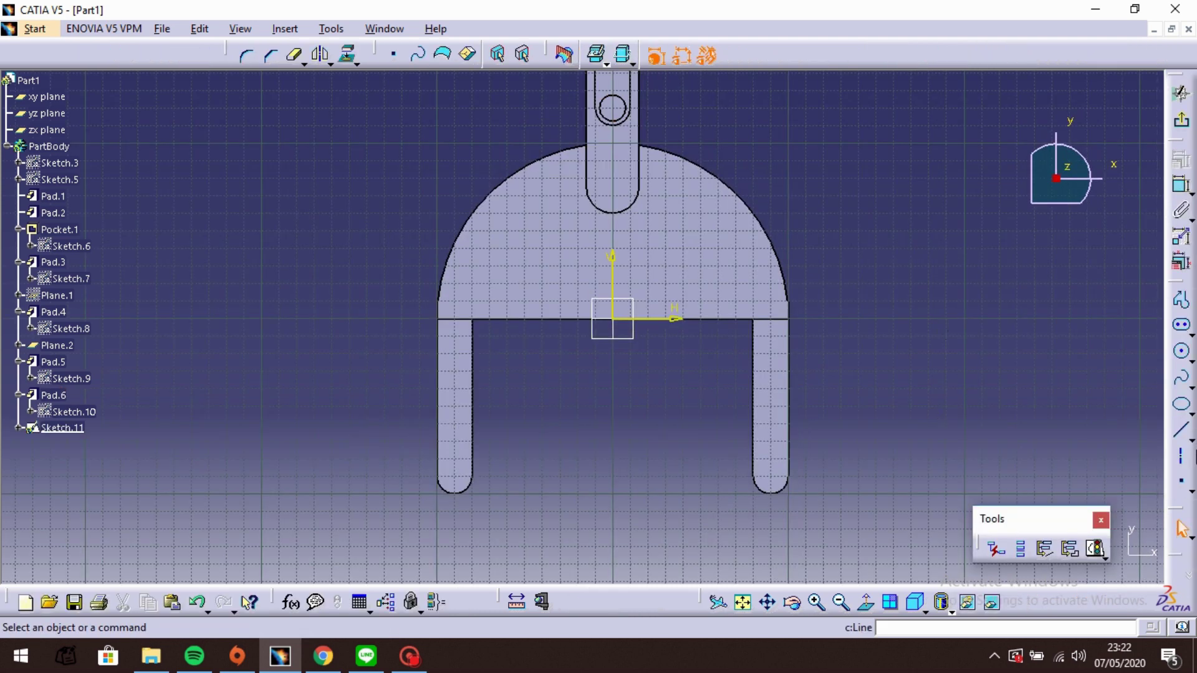
left_click(1181, 351)
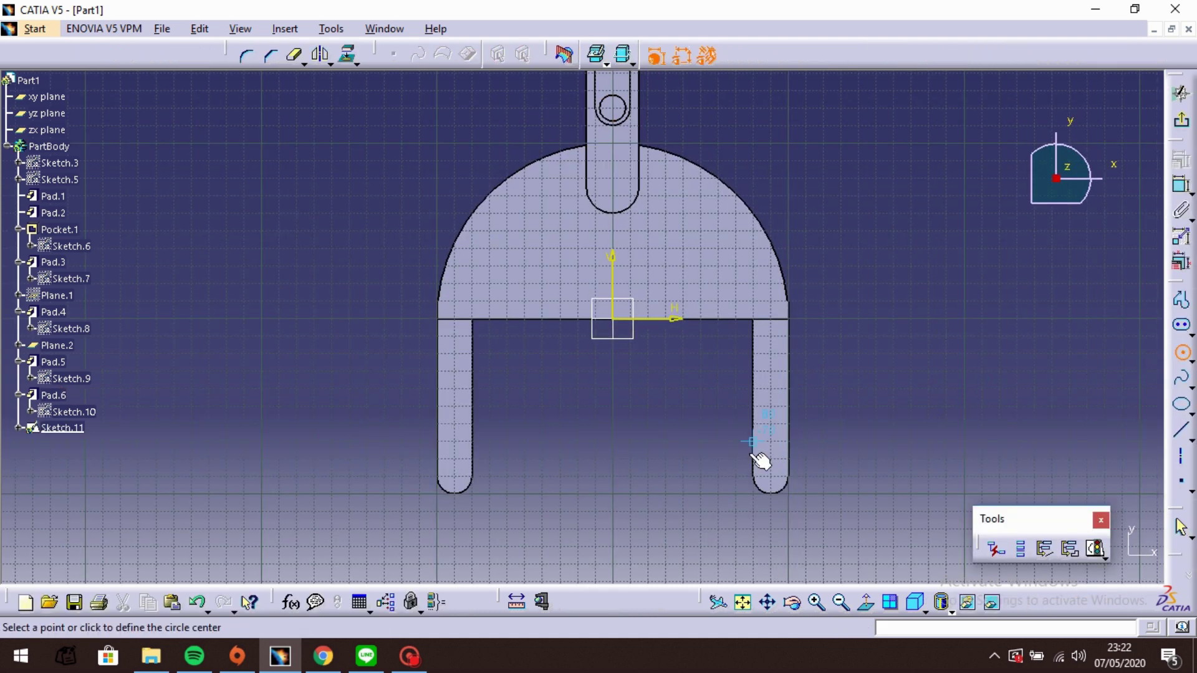
left_click(779, 485)
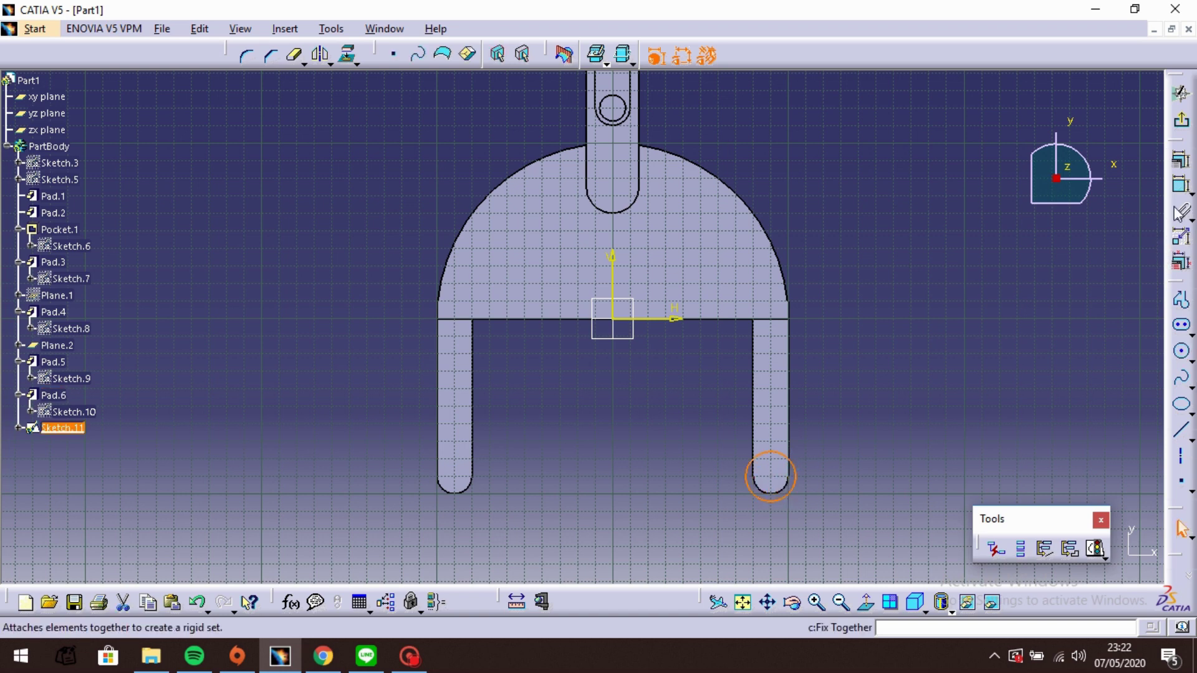
- Dimension the circle on the +x foot and set its diameter to 10 mm
left_click(1182, 185)
left_click(839, 461)
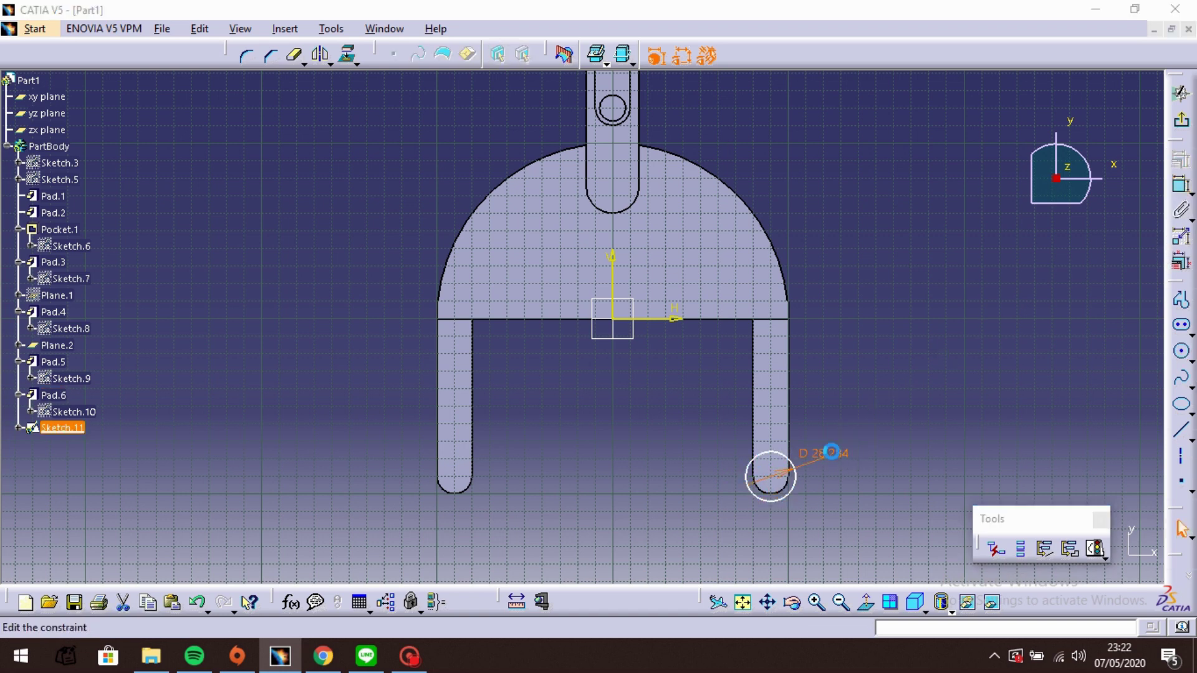
double_click(836, 460)
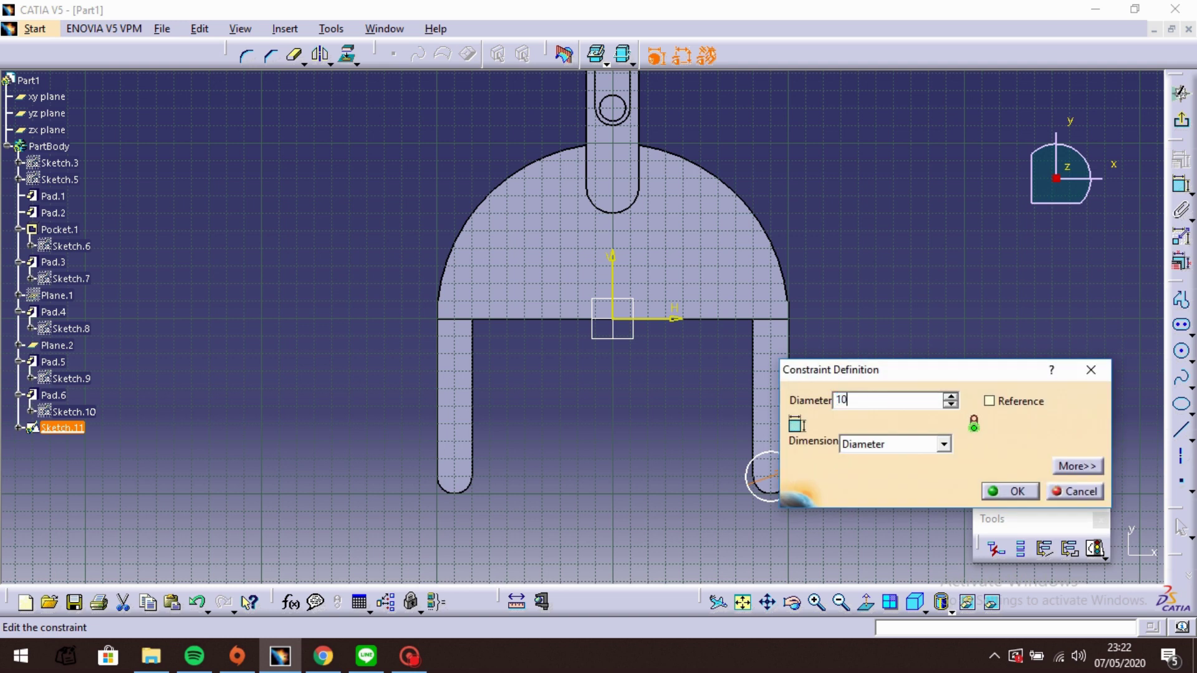
type("10")
key("Return")
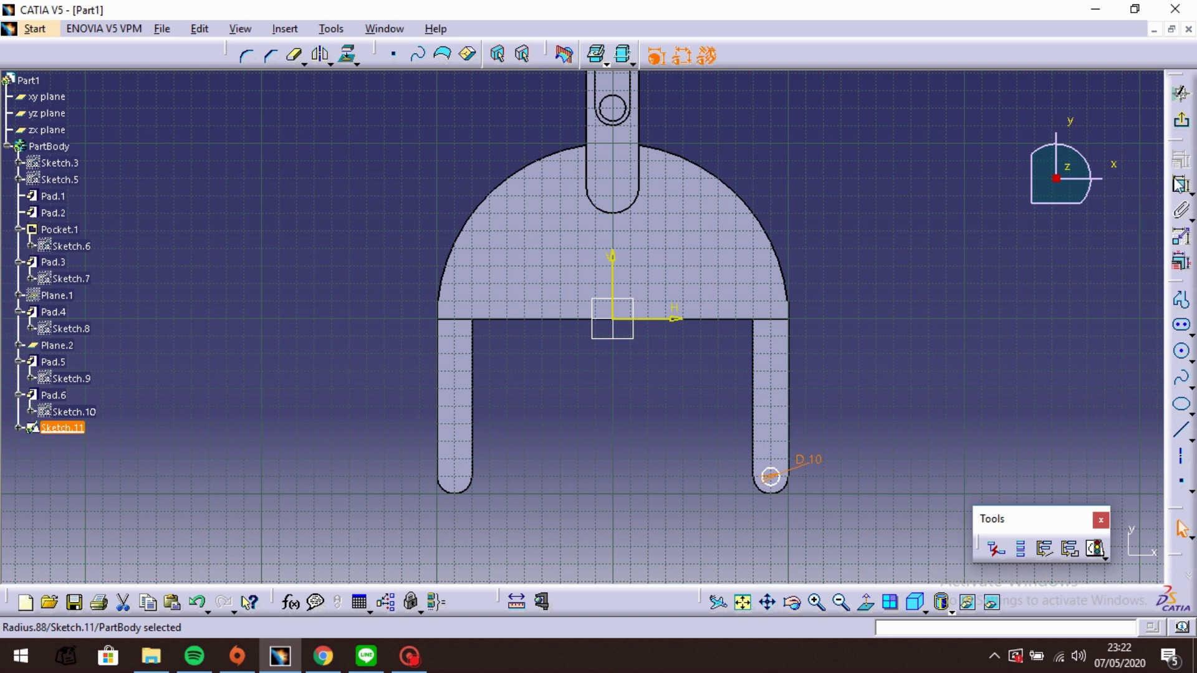
- Mirror the 10 mm circle about the vertical sketch axis onto the opposite foot
left_click(321, 55)
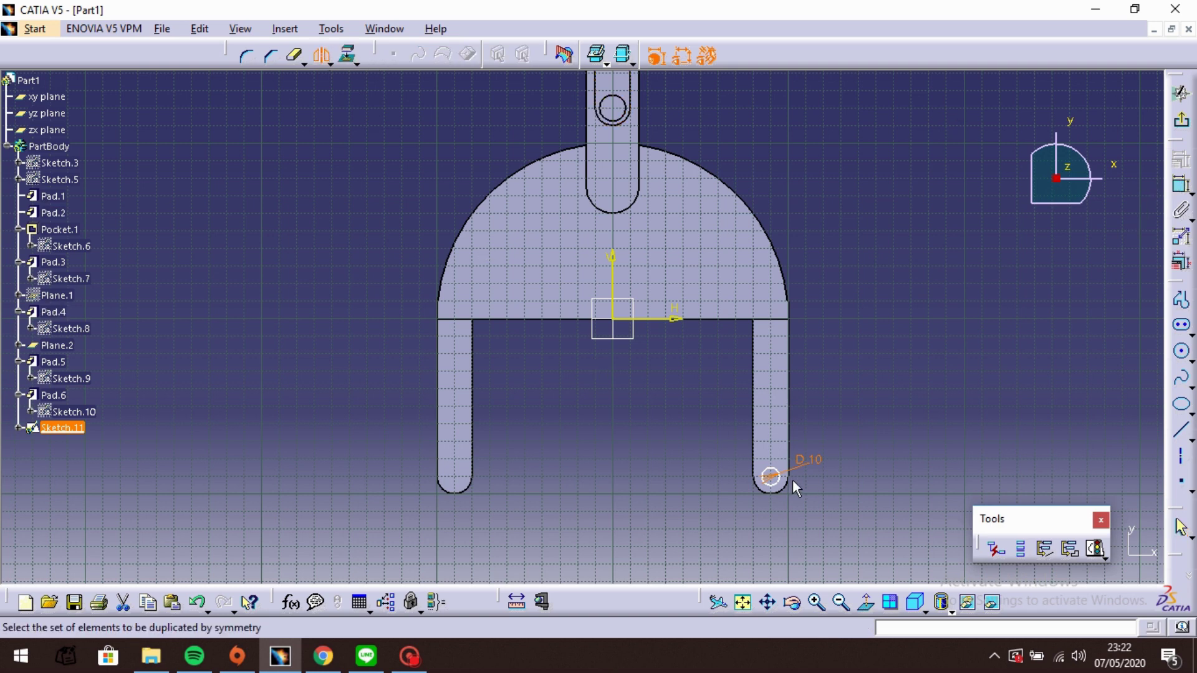
left_click(773, 476)
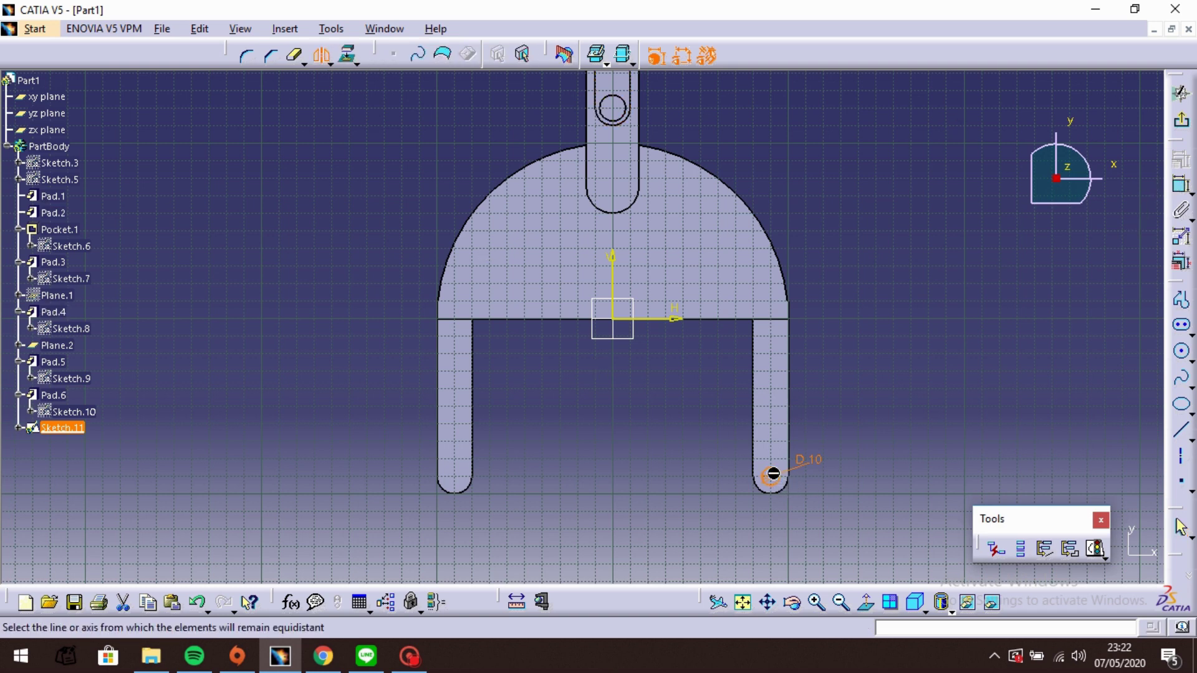
left_click(617, 280)
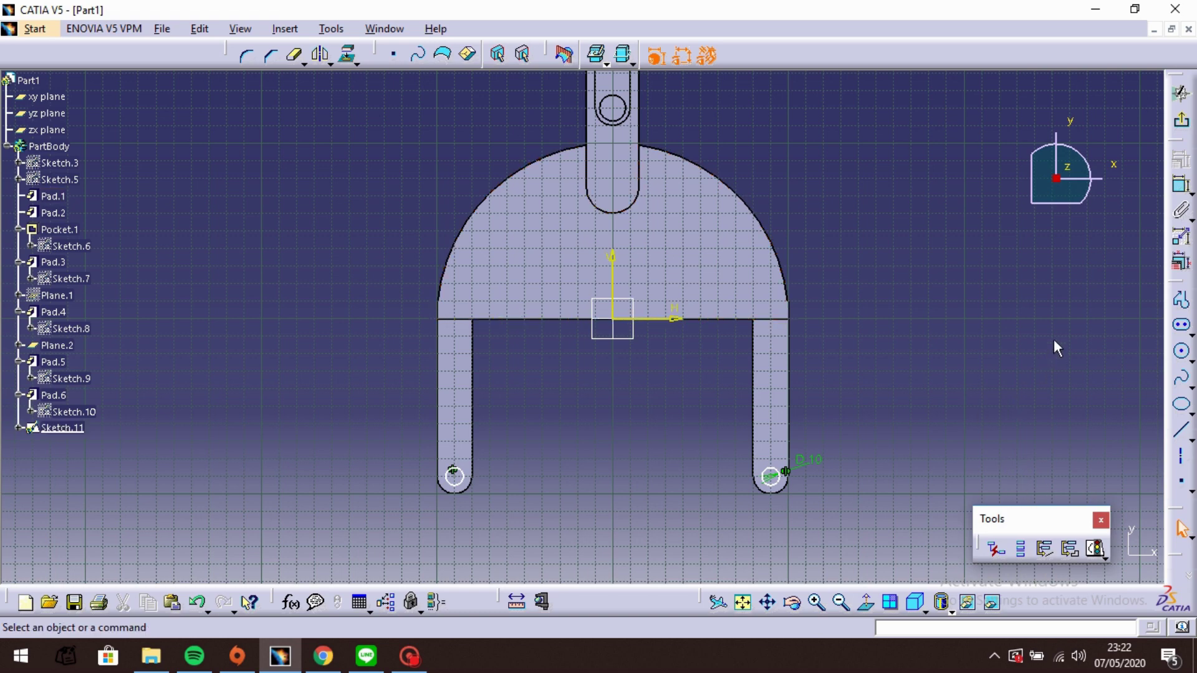
- Leave the sketch and pad the two foot circles with a length of 2 mm
left_click(1181, 120)
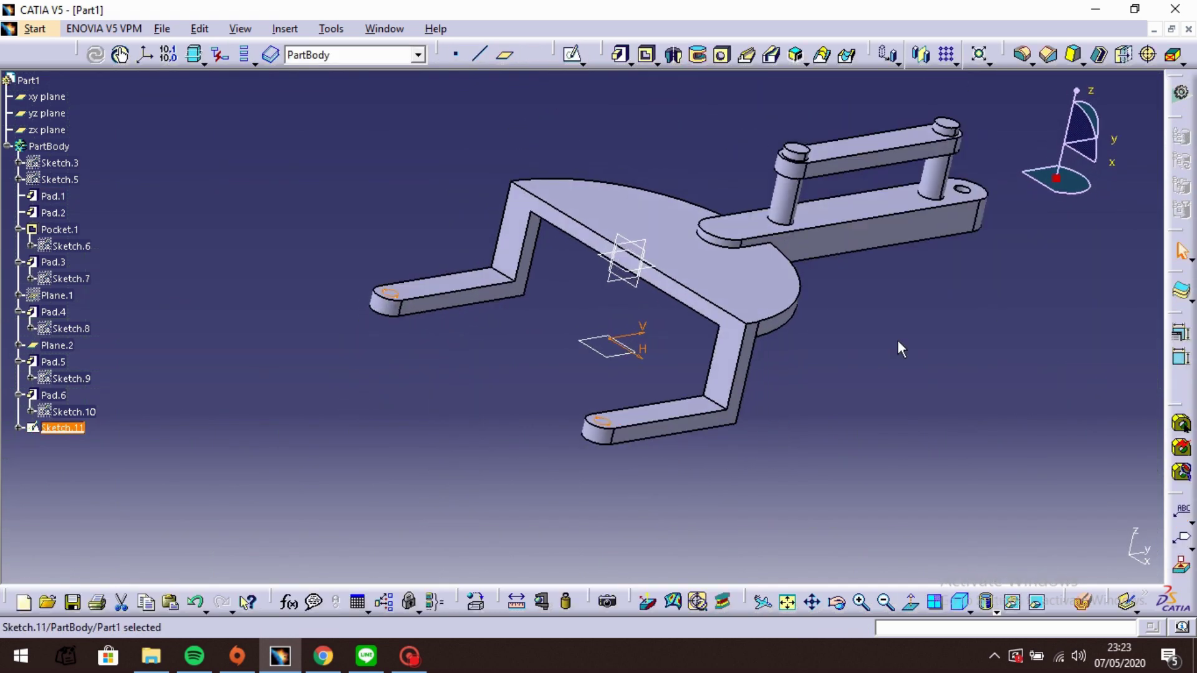
left_click(619, 54)
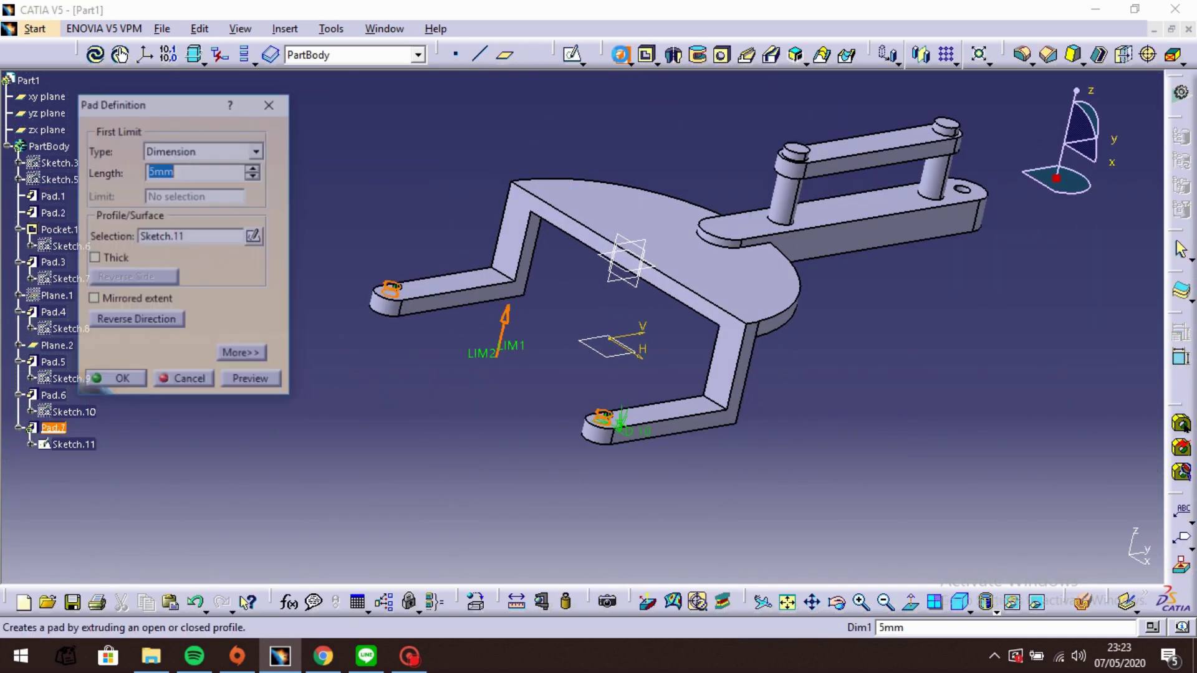
type("2")
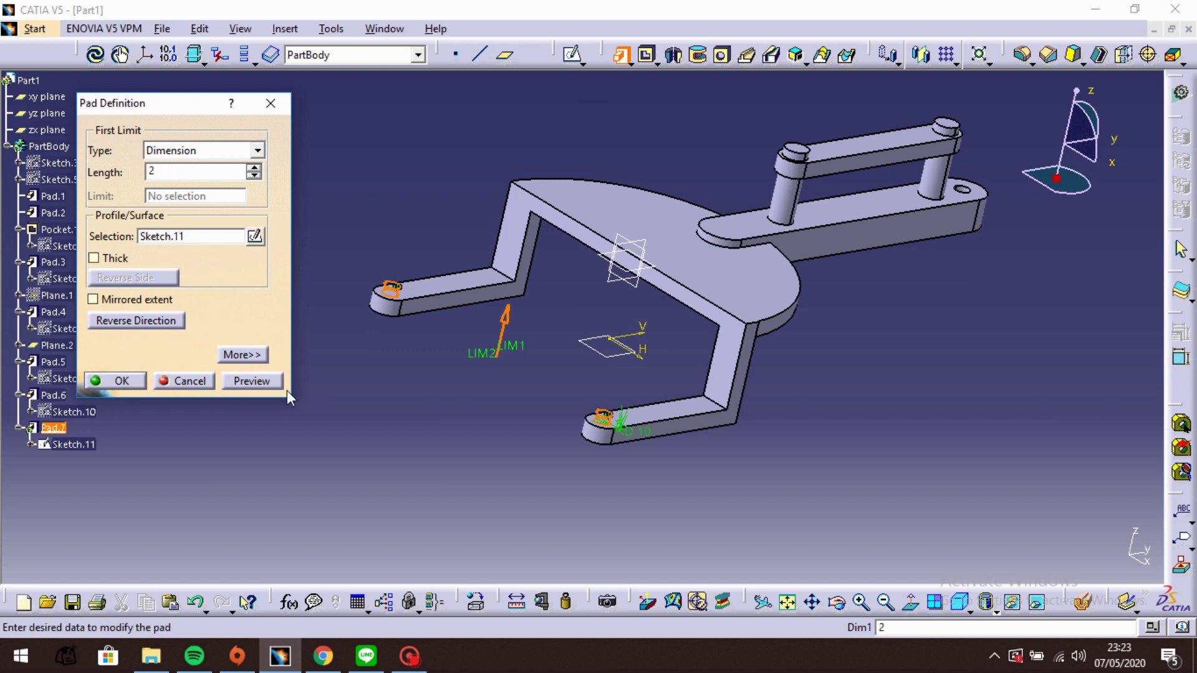
left_click(264, 382)
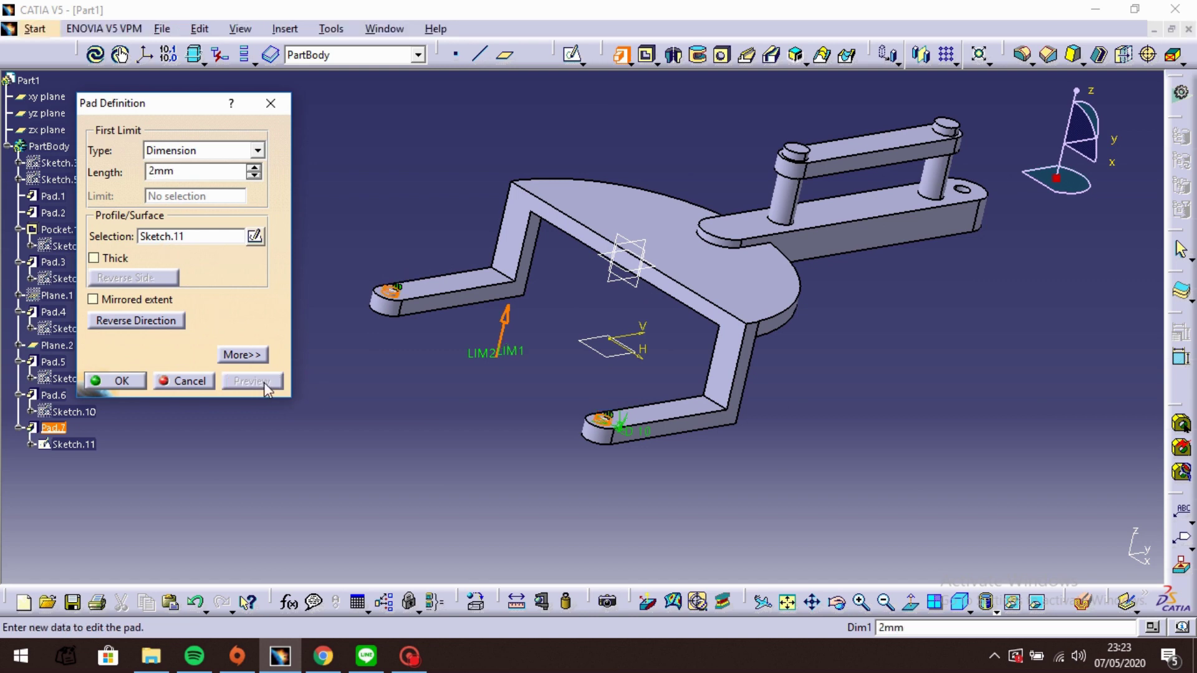
left_click(117, 382)
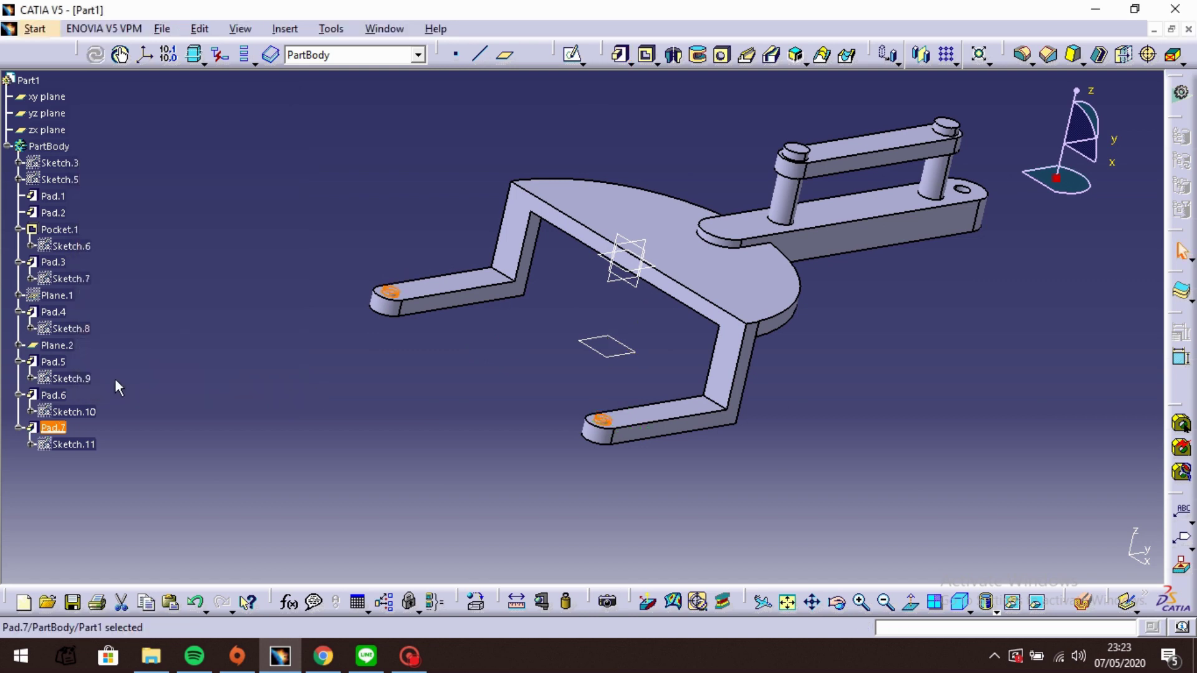
left_click(793, 523)
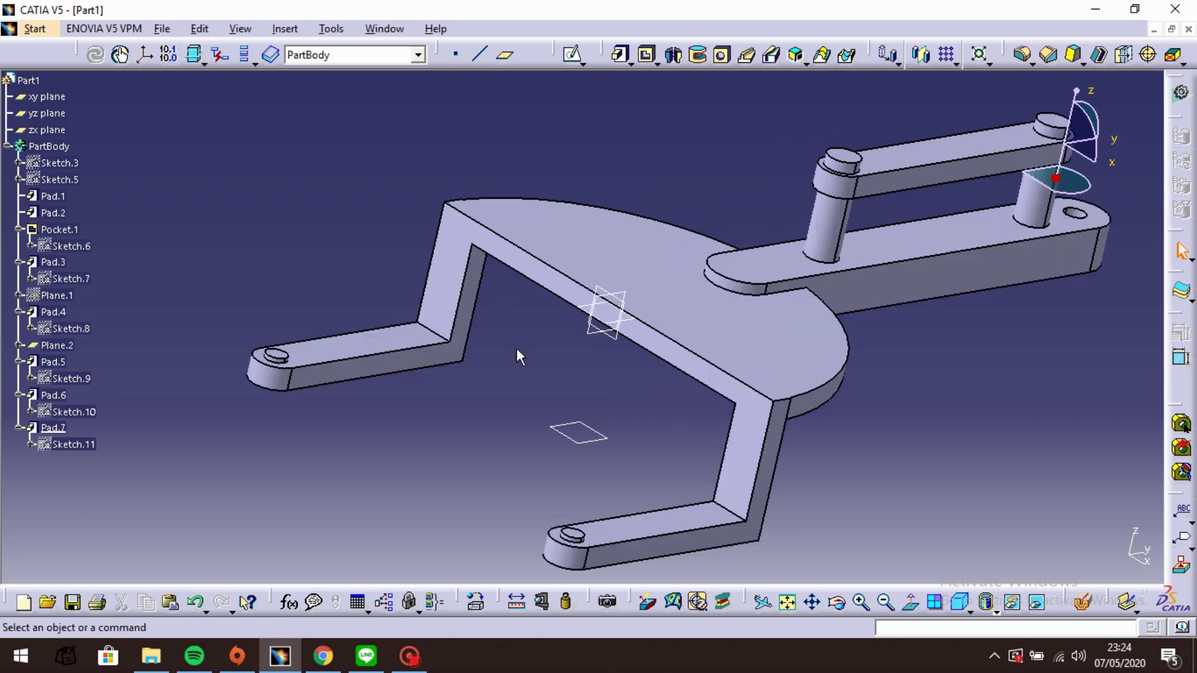
- Start a sketch on the xy plane and draw a vertical elongated hole, radius 10 mm, centred on the vertical axis from -10 to -50 mm
left_click(617, 331)
left_click(575, 56)
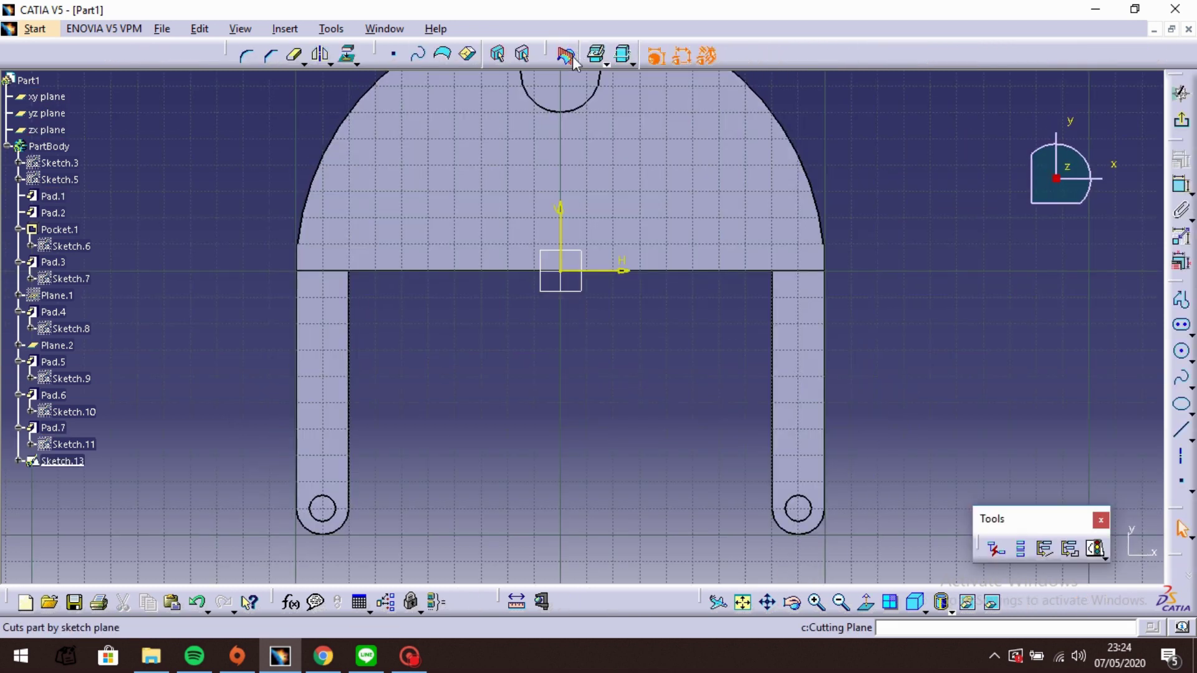
left_click(1181, 324)
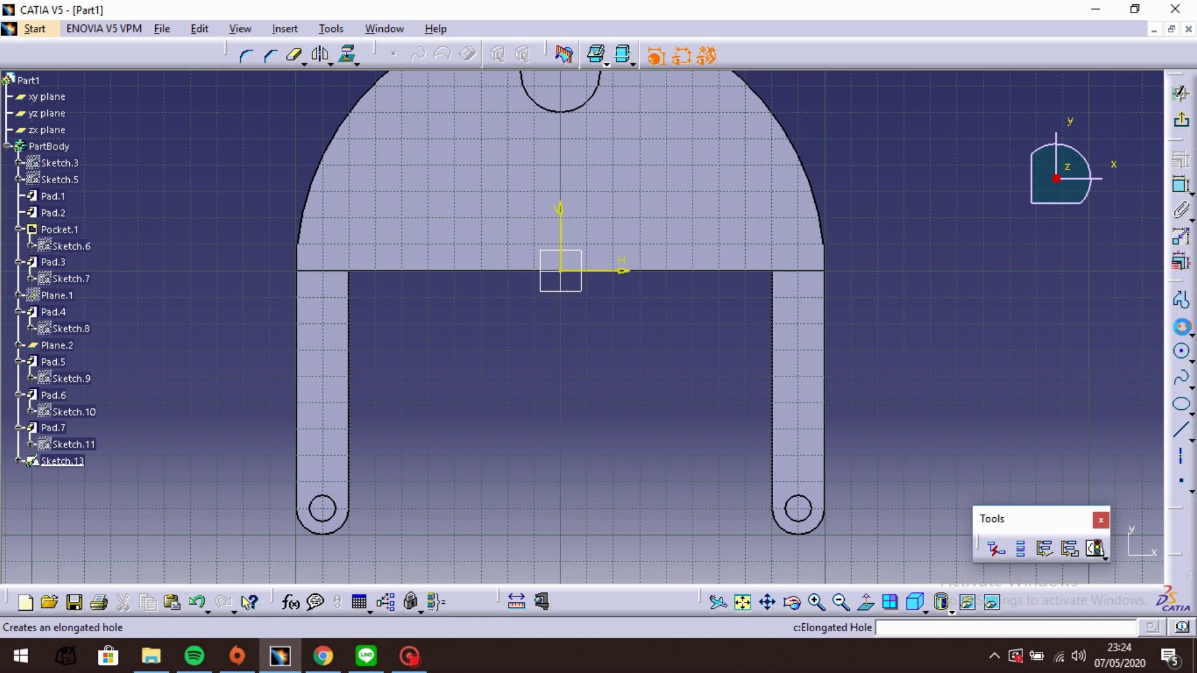
left_click(563, 299)
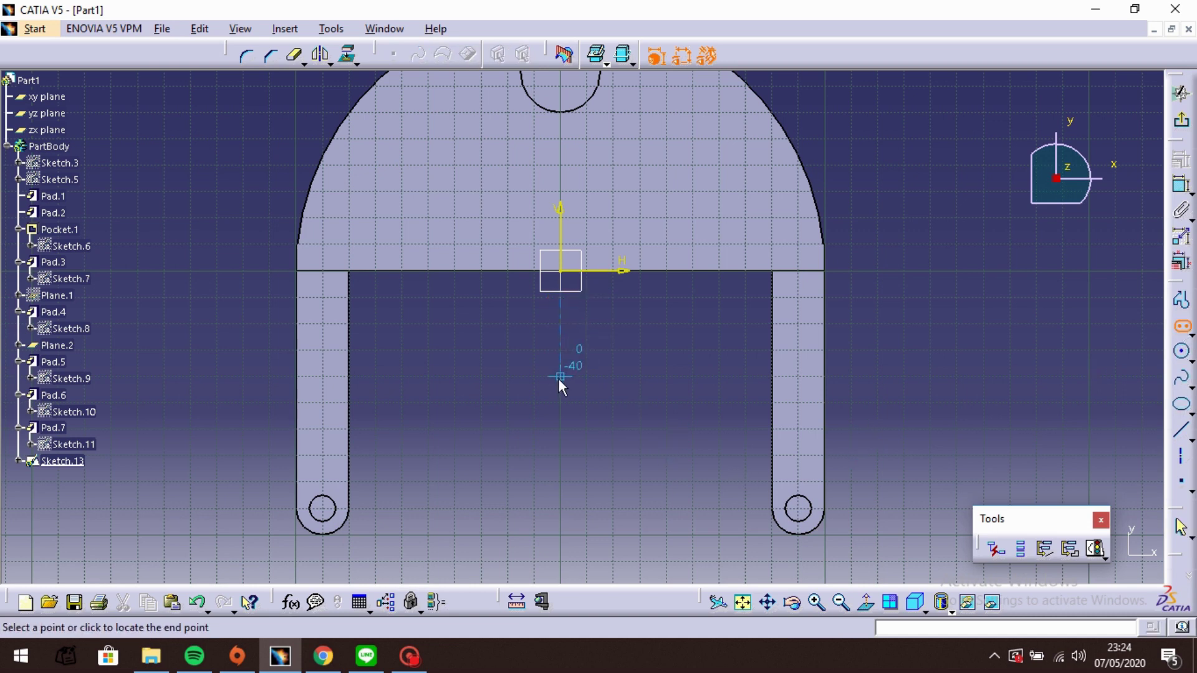
left_click(560, 399)
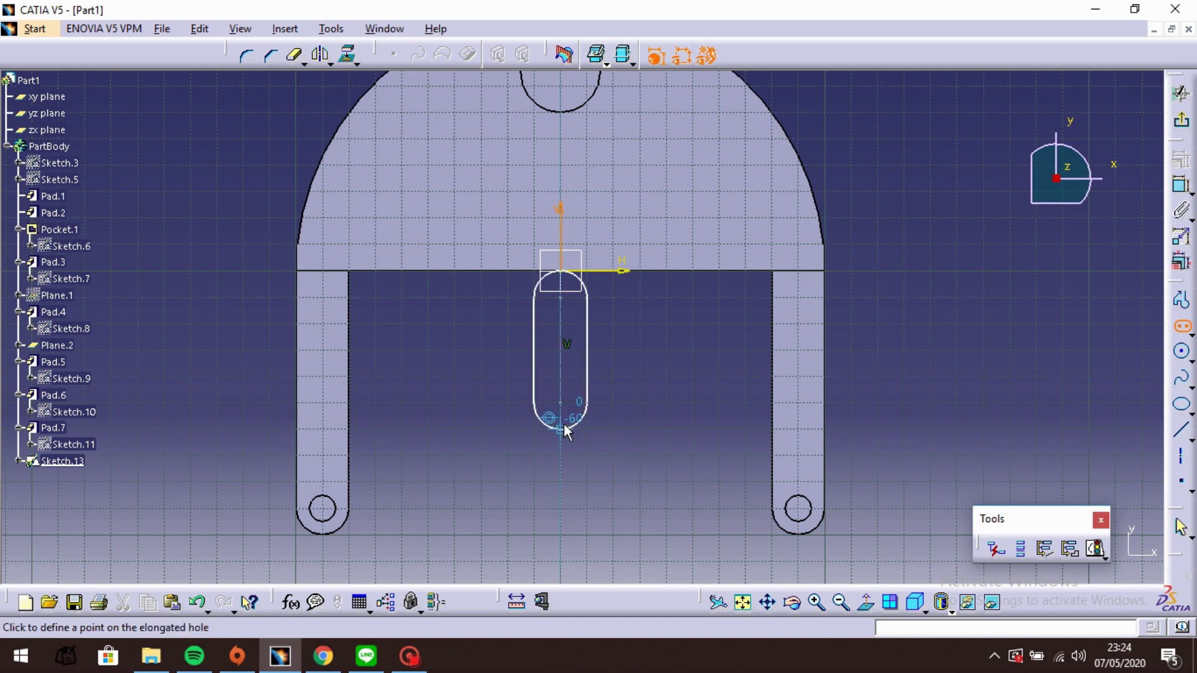
left_click(564, 425)
- Draw a horizontal line joining the ends of the slot's arc nearest the plate and trim away that arc
left_click(1181, 431)
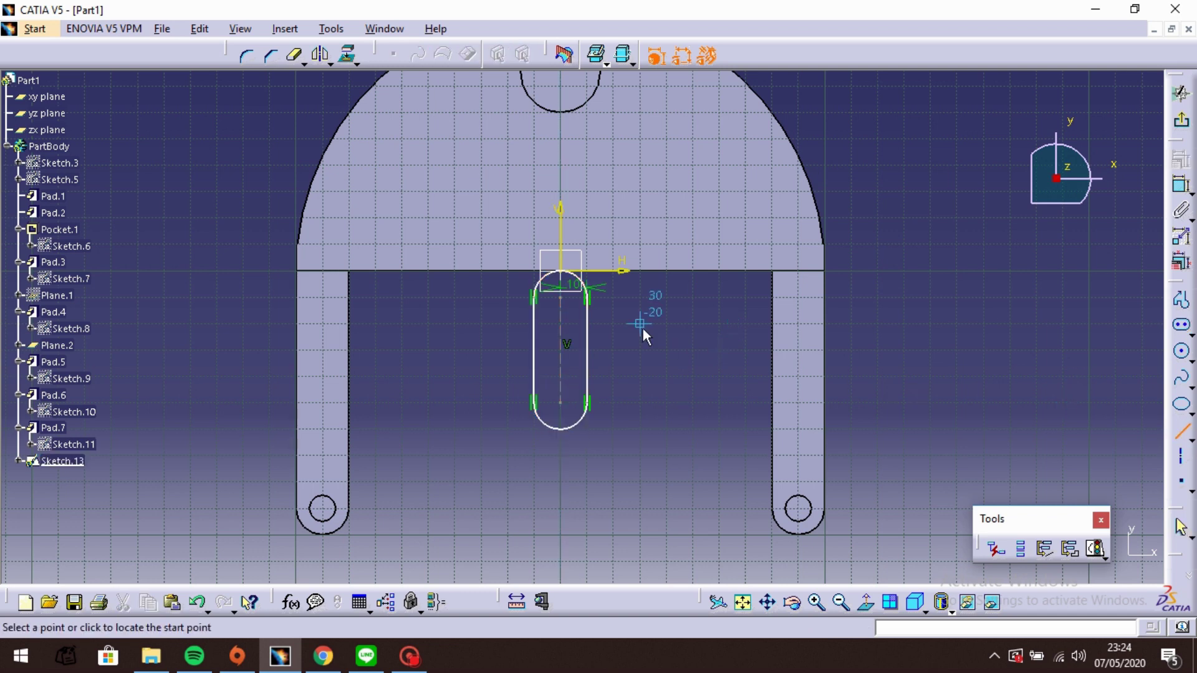
left_click(534, 297)
left_click(587, 297)
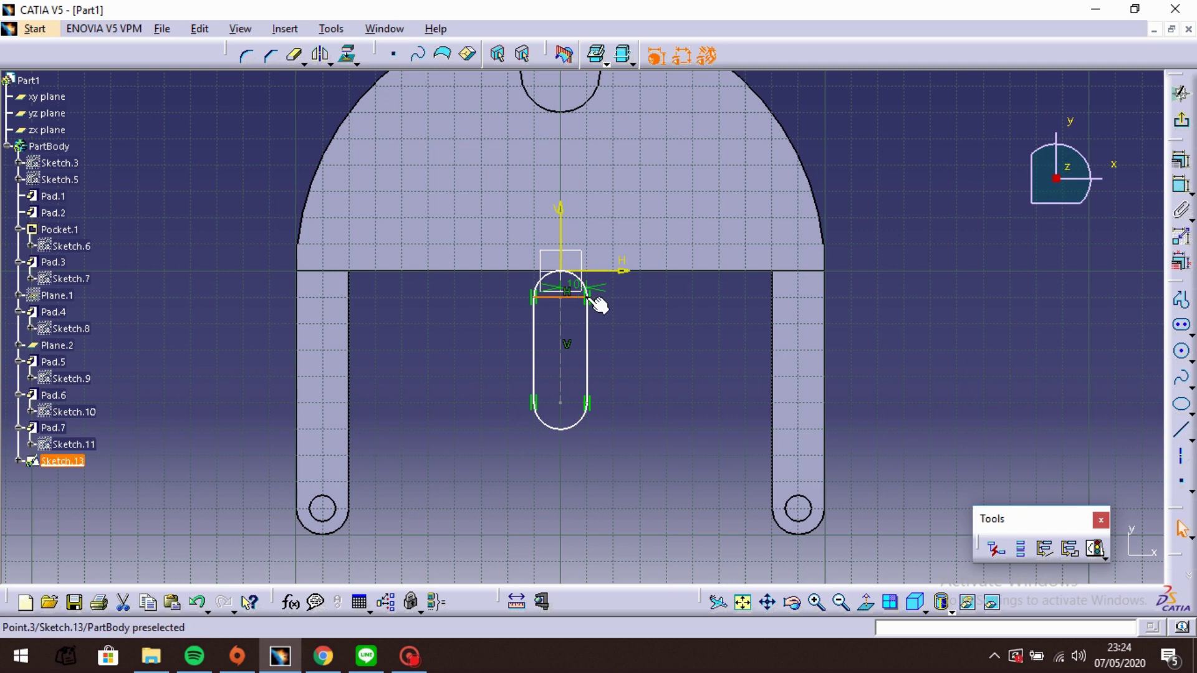
left_click(294, 55)
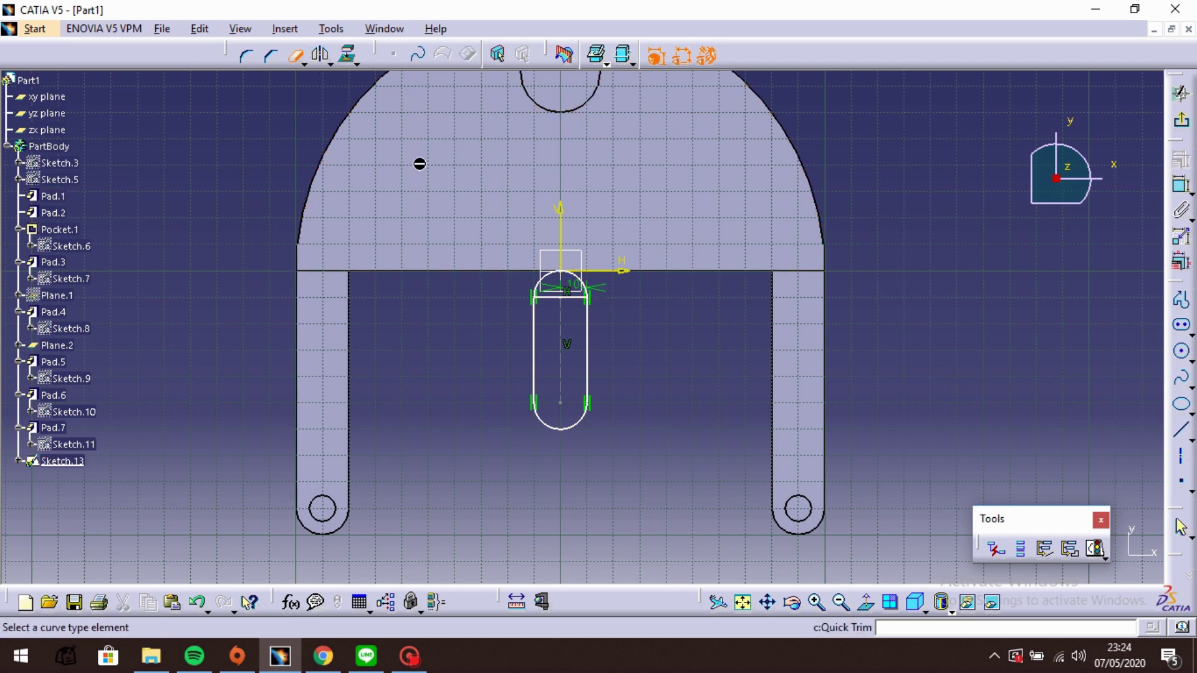
left_click(584, 296)
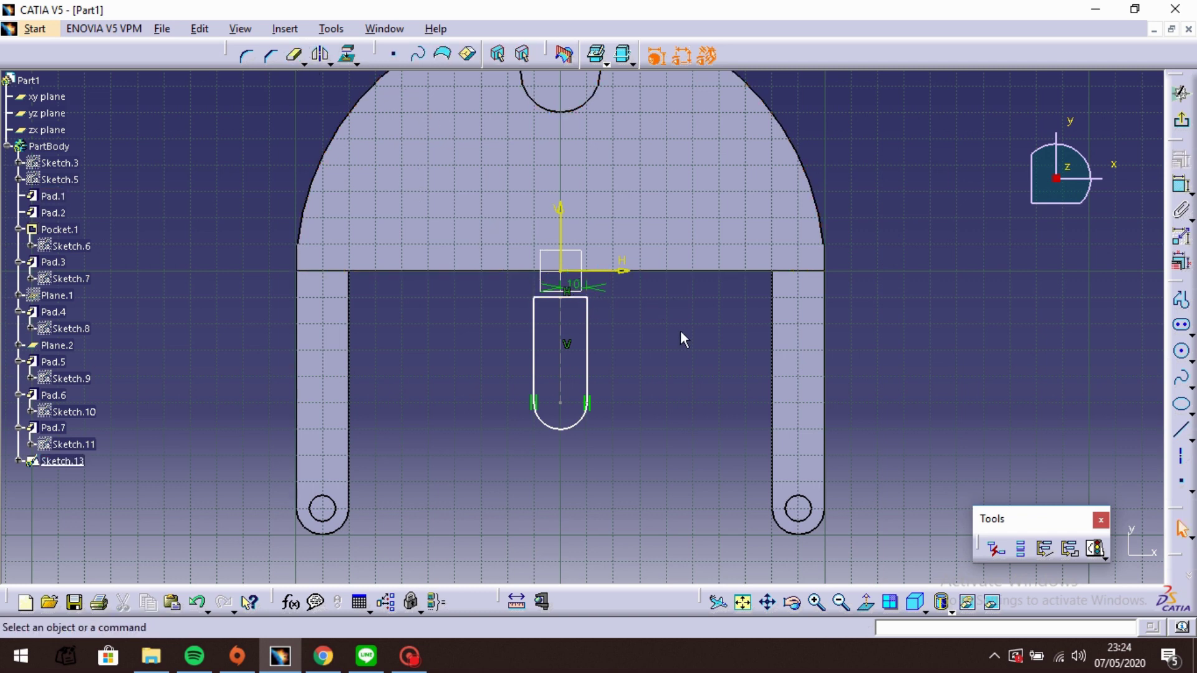
- Dimension the profile from its straight edge to the far arc and set the length to 40 mm
left_click(1182, 186)
left_click(569, 298)
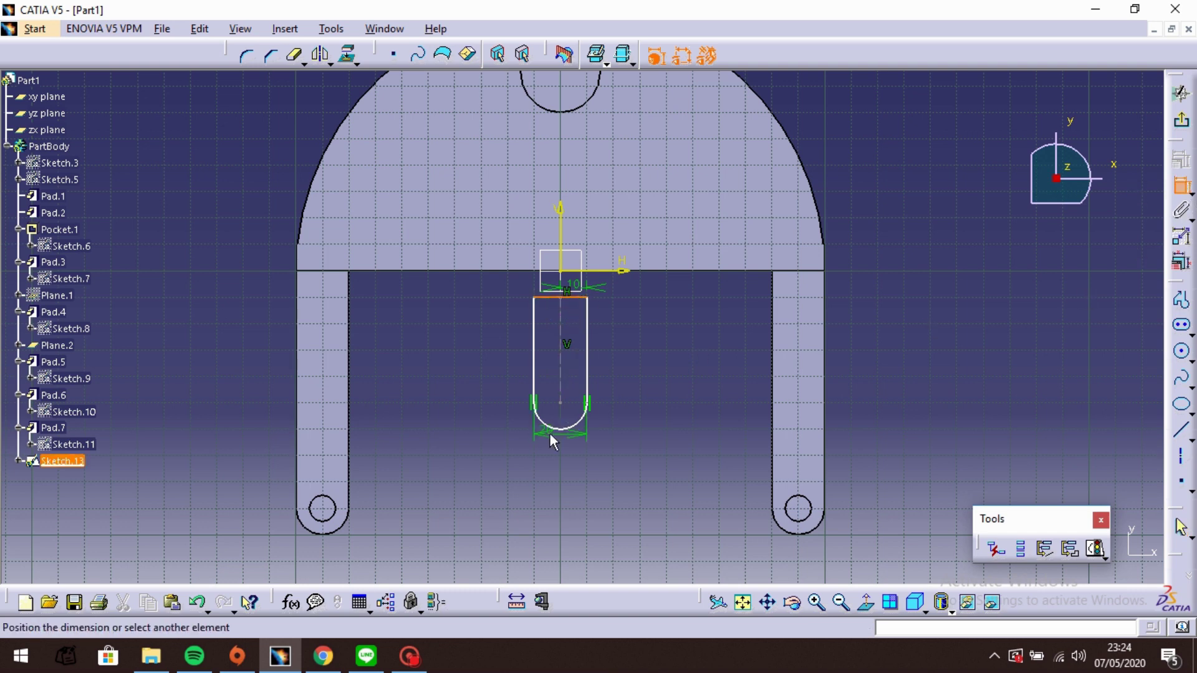
left_click(566, 430)
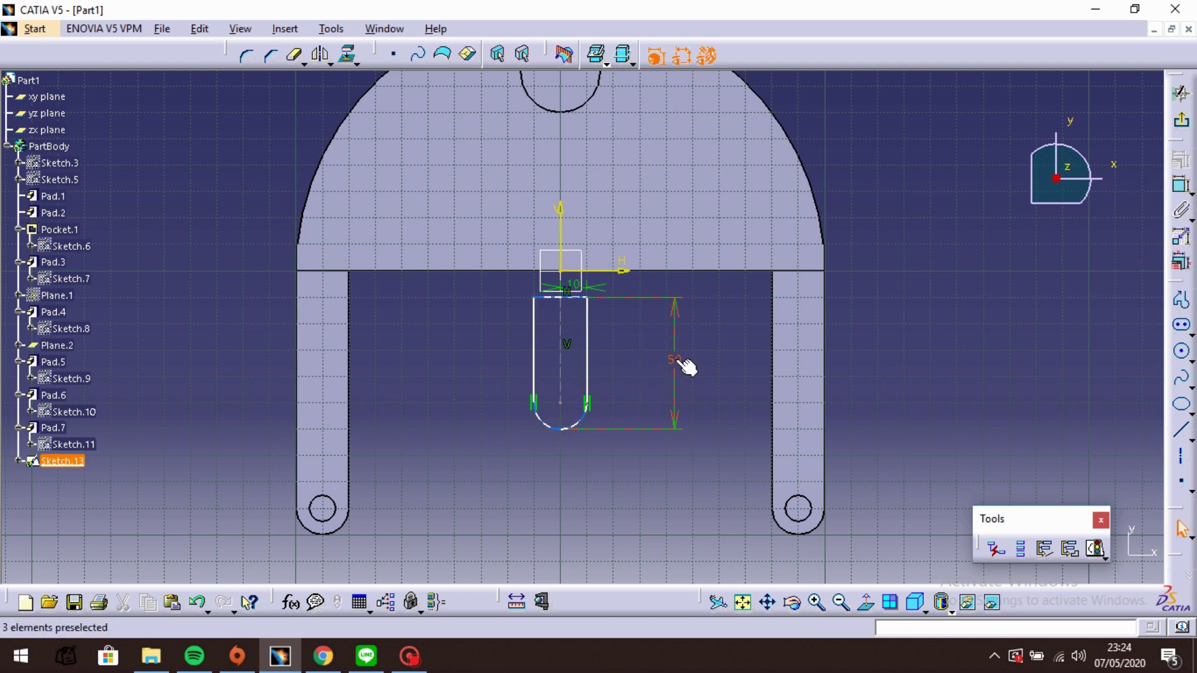
left_click(678, 372)
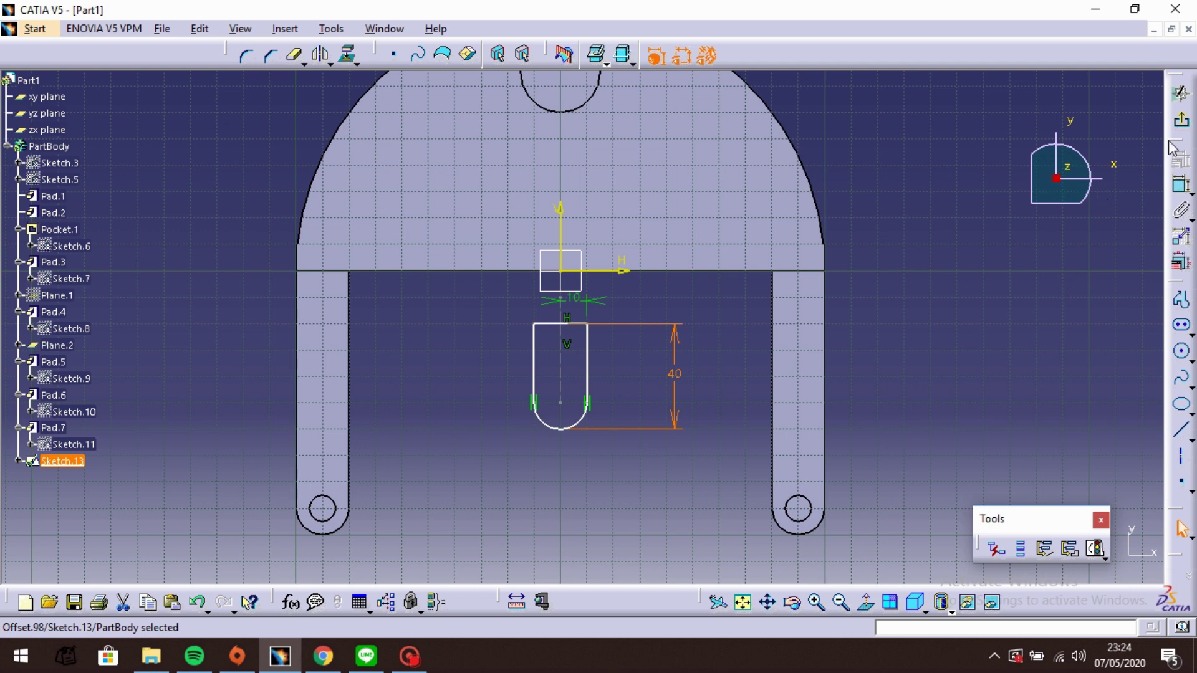
- Dimension the distance between the profile's straight edge and the plate's straight edge and set it to 0 mm
left_click(579, 324)
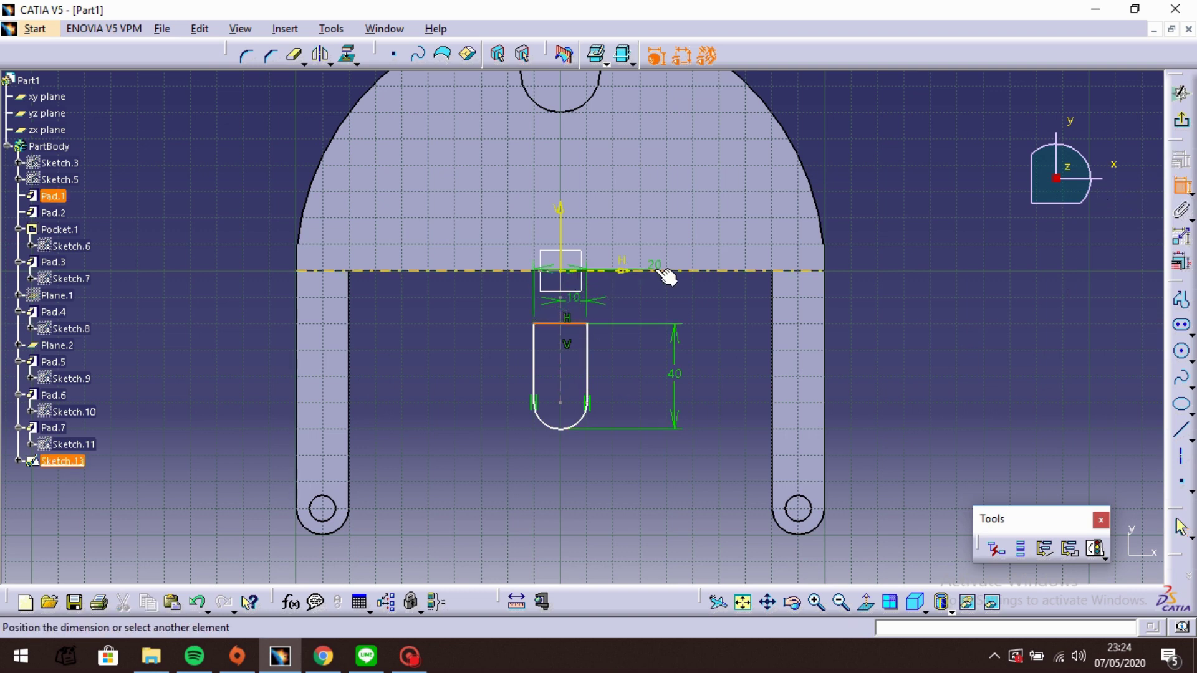
left_click(663, 271)
left_click(922, 270)
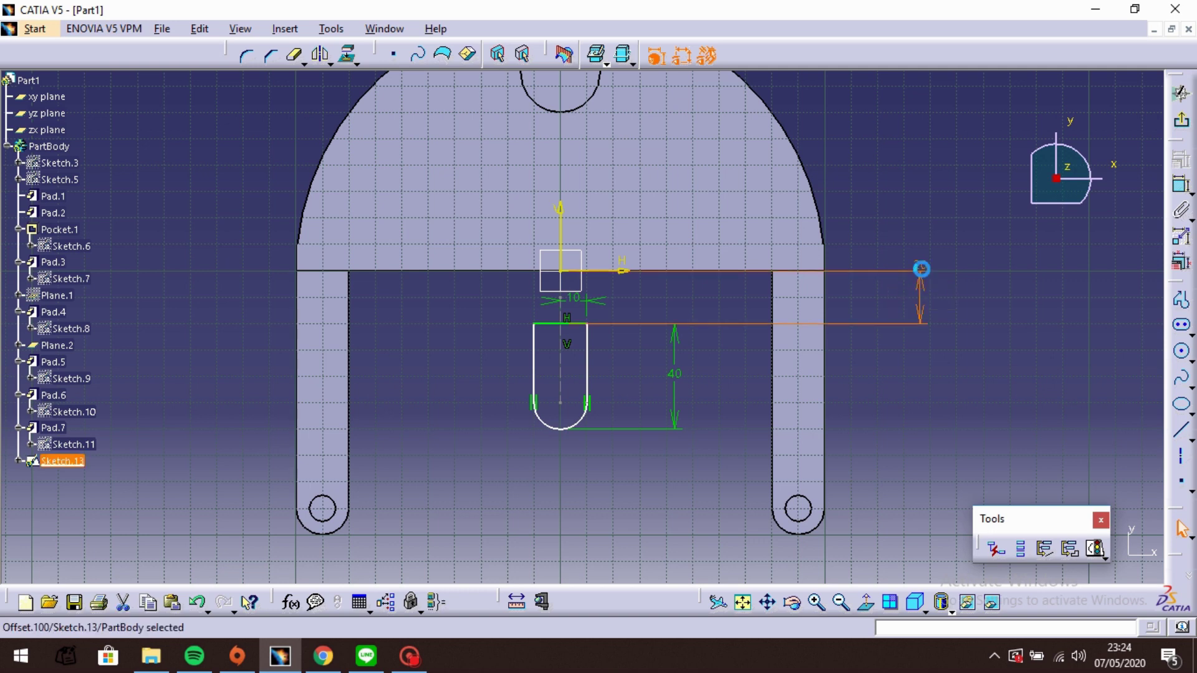
double_click(922, 276)
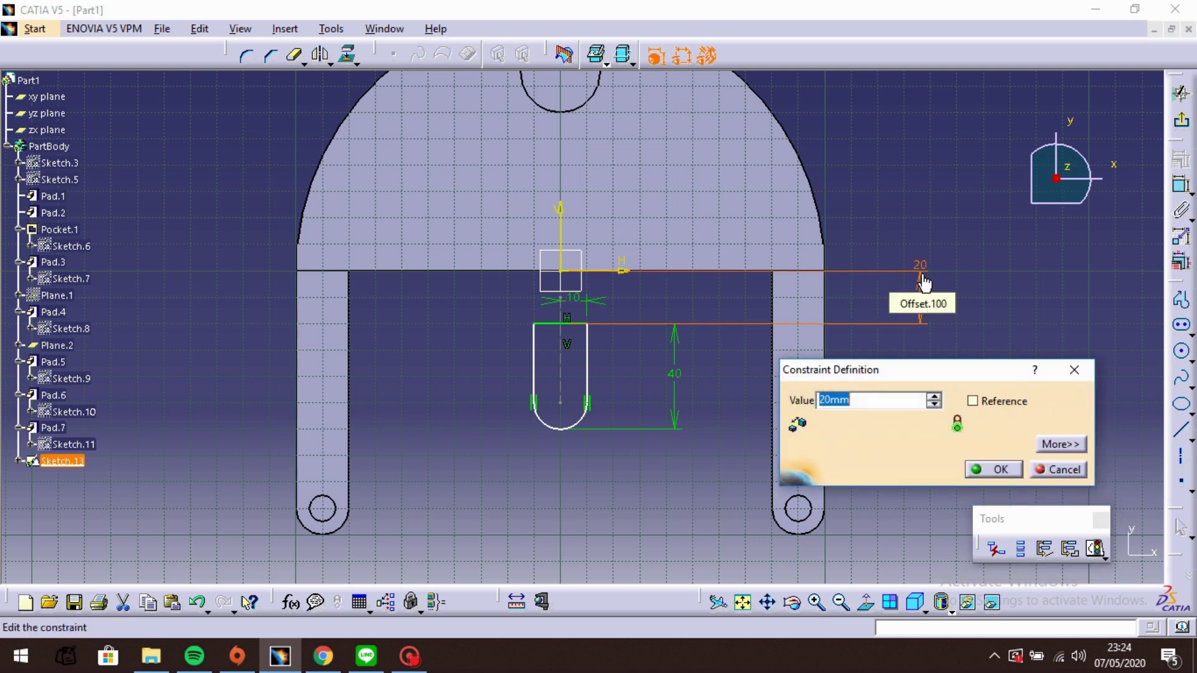
type("0")
key("Return")
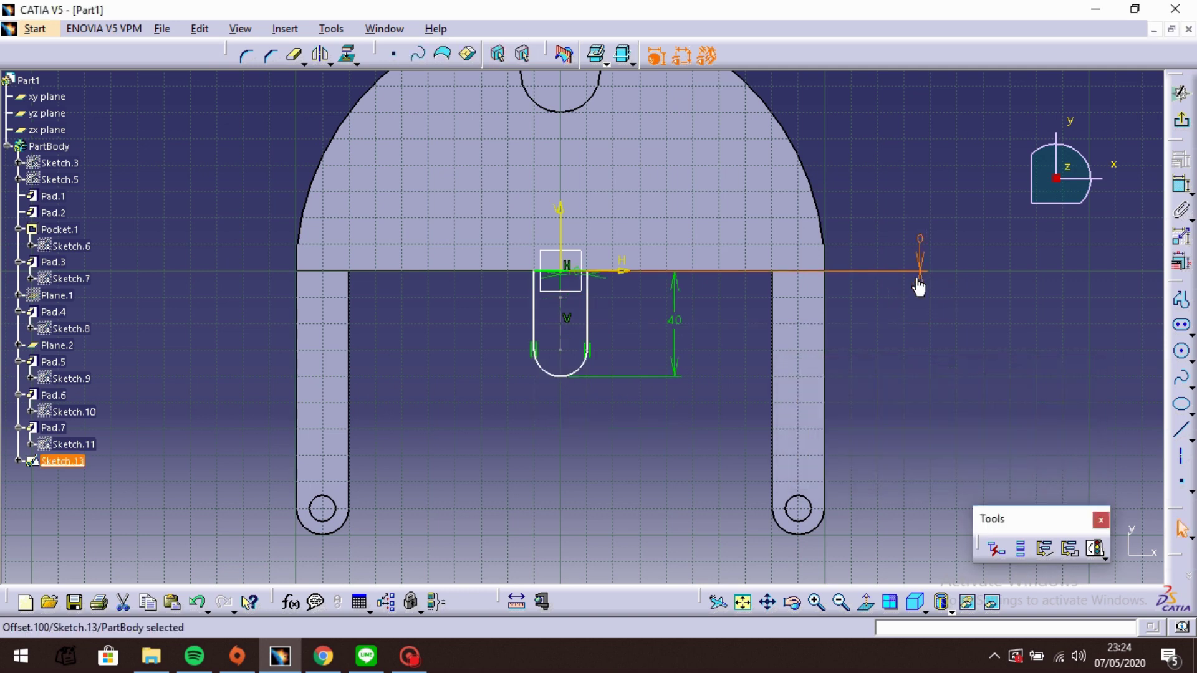
- Leave the sketch and pad the round-ended central profile with a length of 5 mm and mirrored extent
left_click(1178, 84)
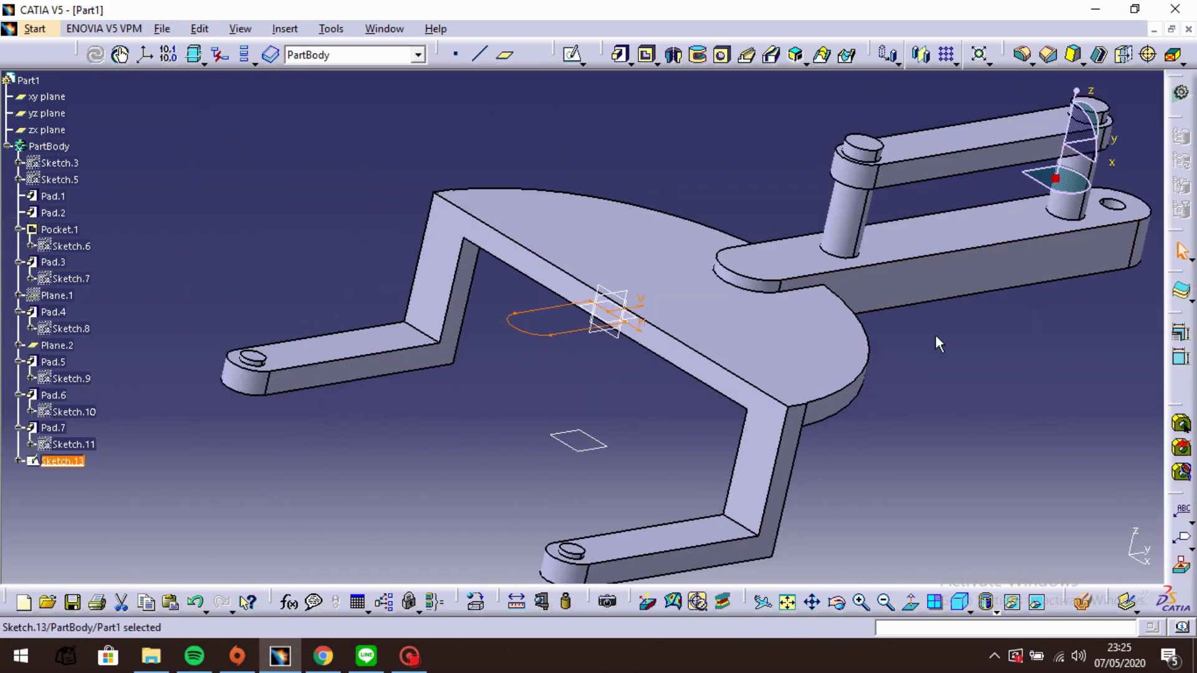
left_click(620, 55)
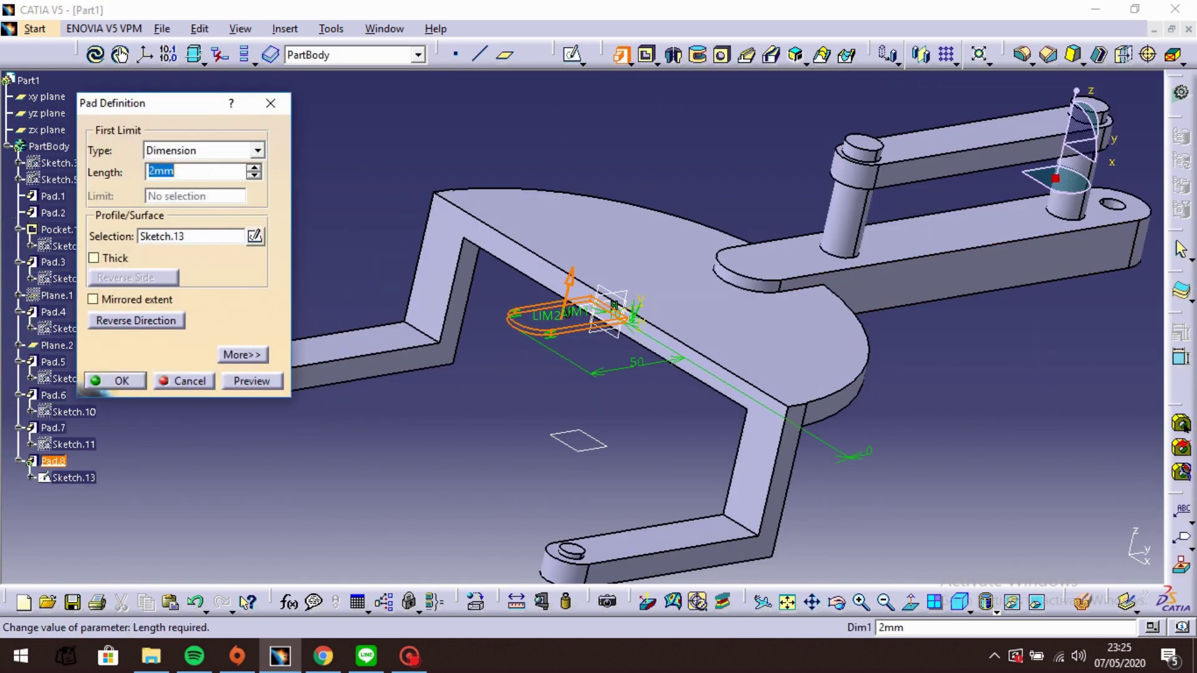
type("5")
left_click(143, 299)
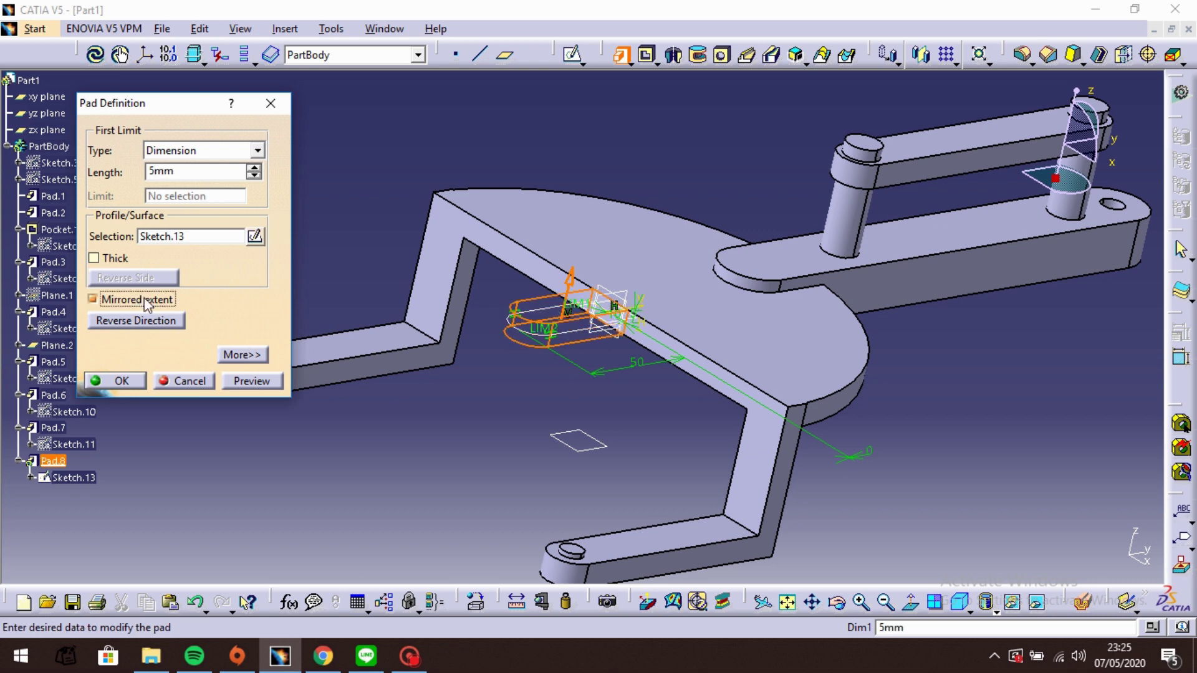
left_click(255, 381)
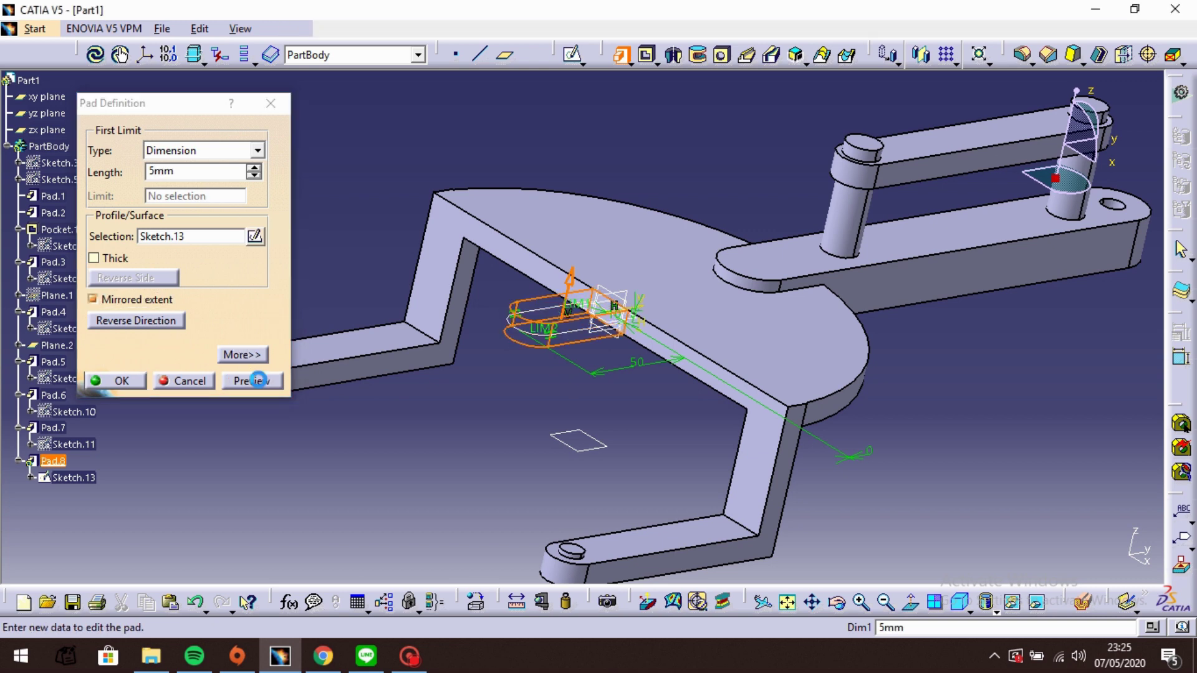
left_click(117, 382)
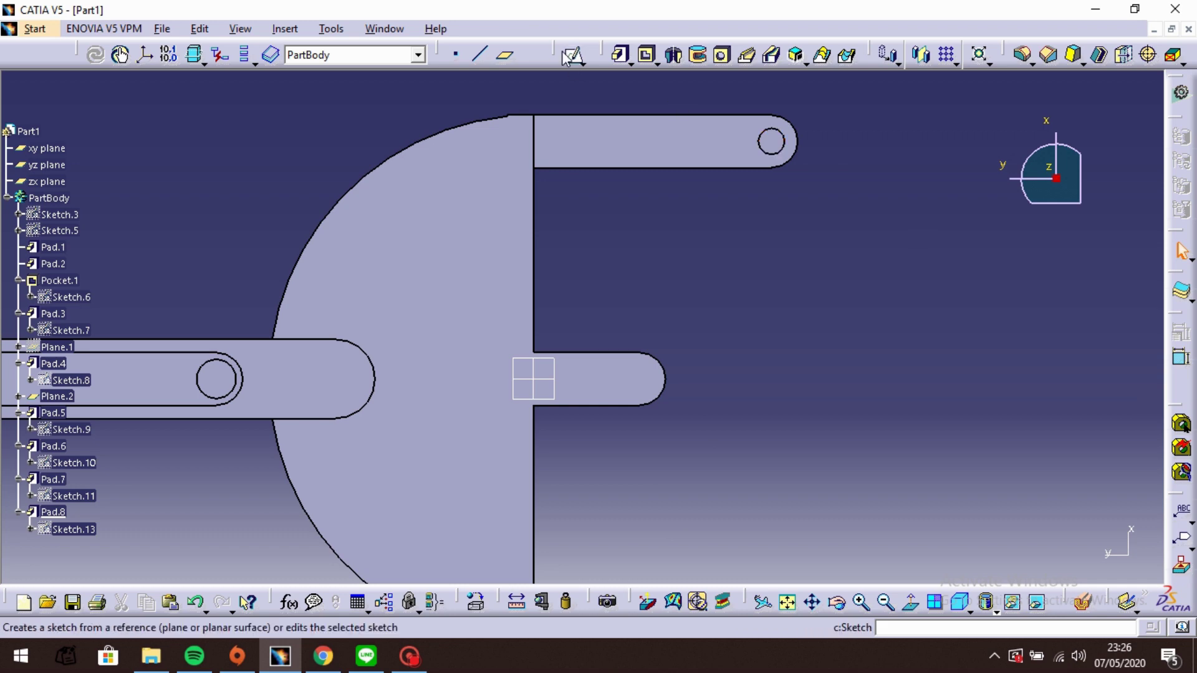
- Start a sketch on the upper face of the central arm and draw a circle about 28 mm in diameter centred on its rounded end
left_click(607, 382)
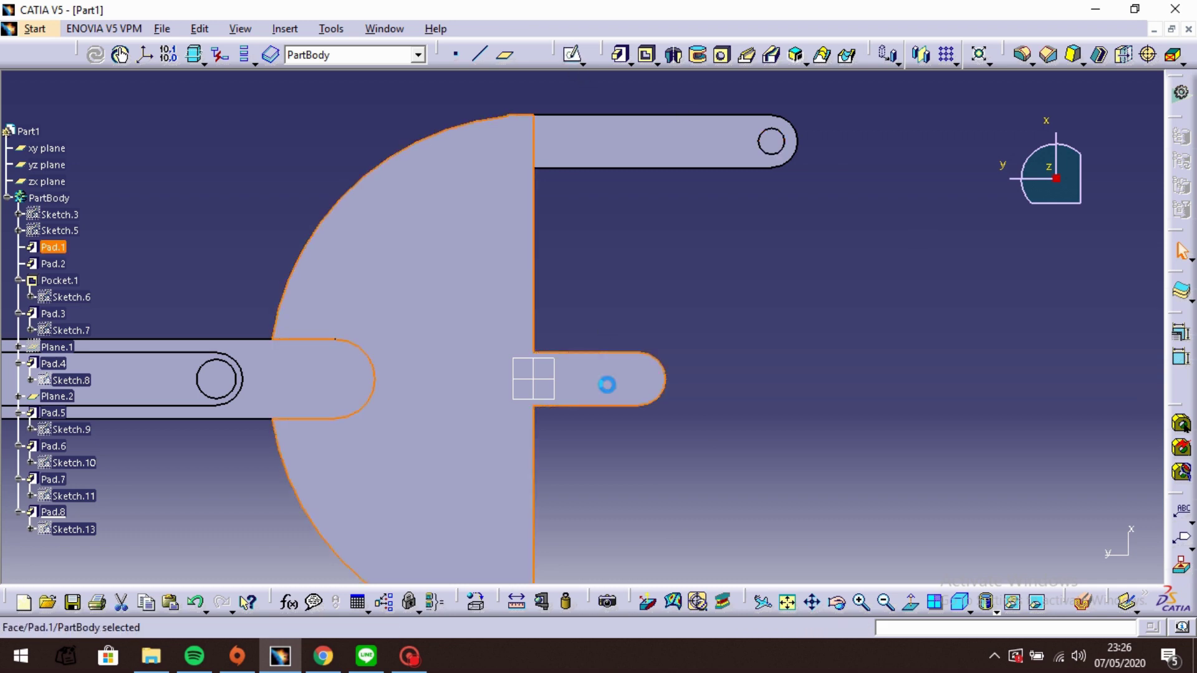
left_click(574, 56)
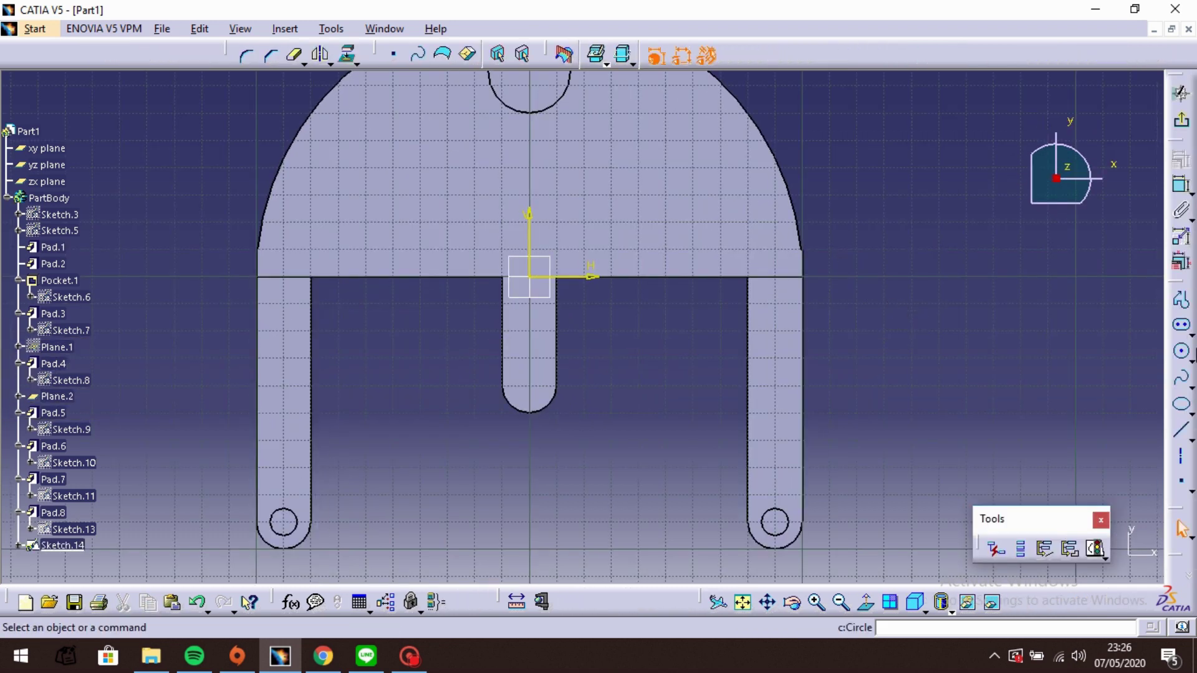
left_click(1181, 350)
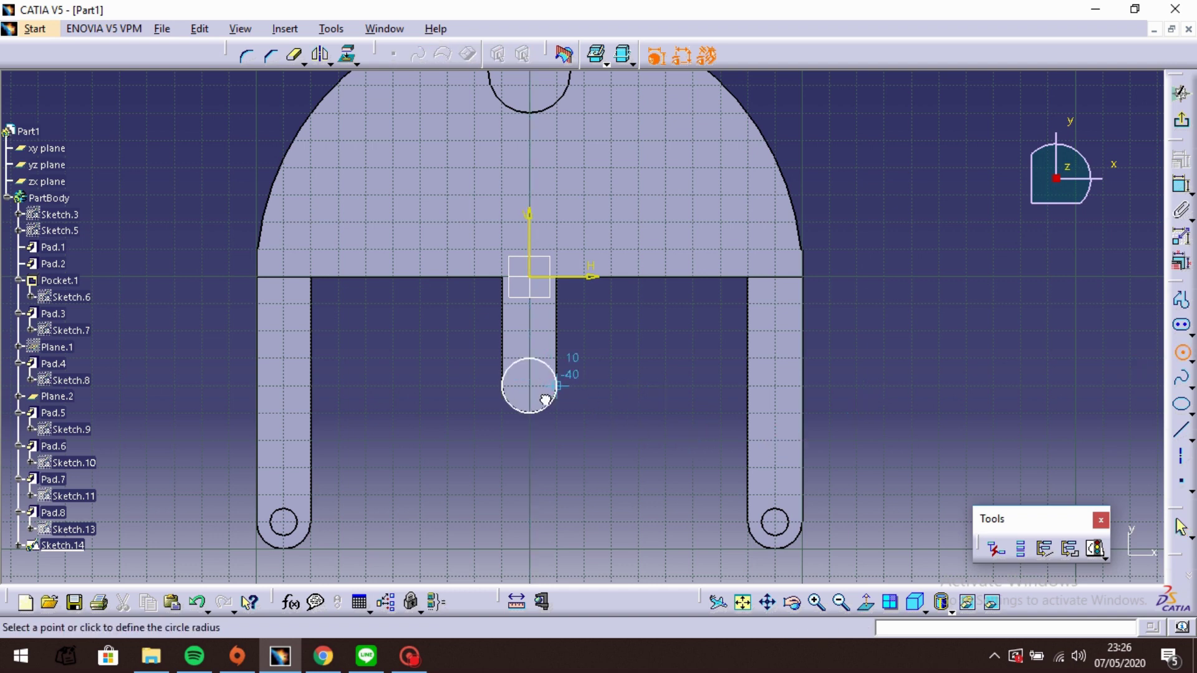
left_click(557, 413)
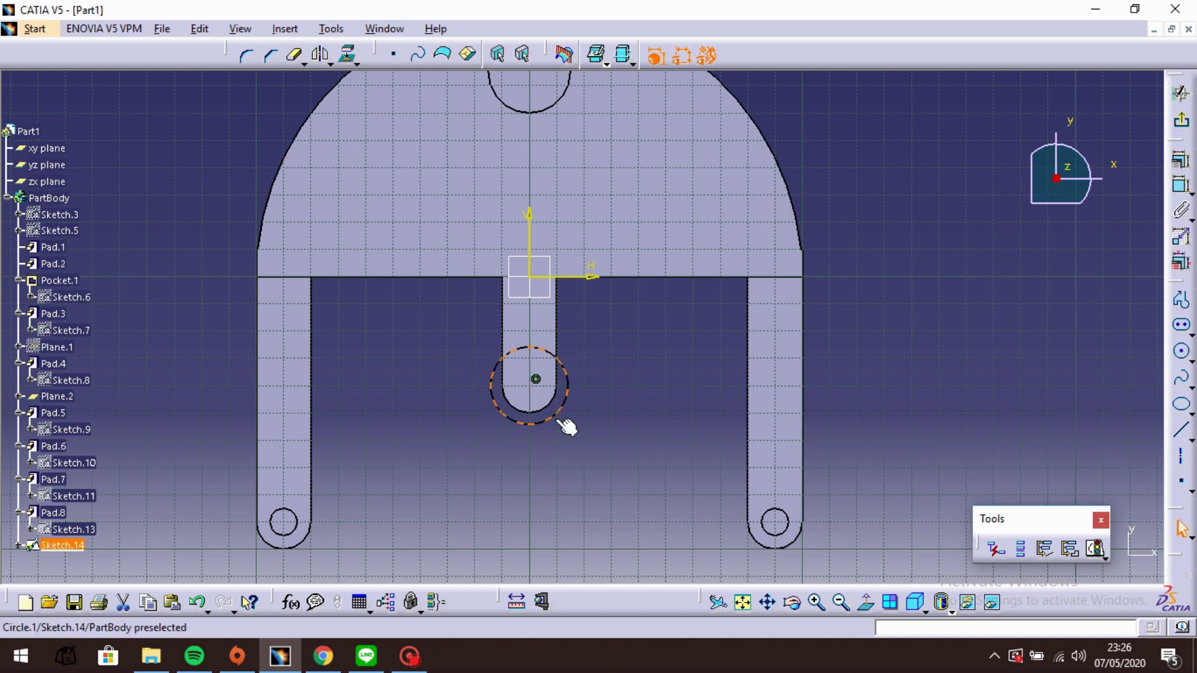
- Dimension the circle on the central arm and set its diameter to 10 mm
left_click(1181, 189)
left_click(566, 382)
left_click(661, 346)
double_click(666, 344)
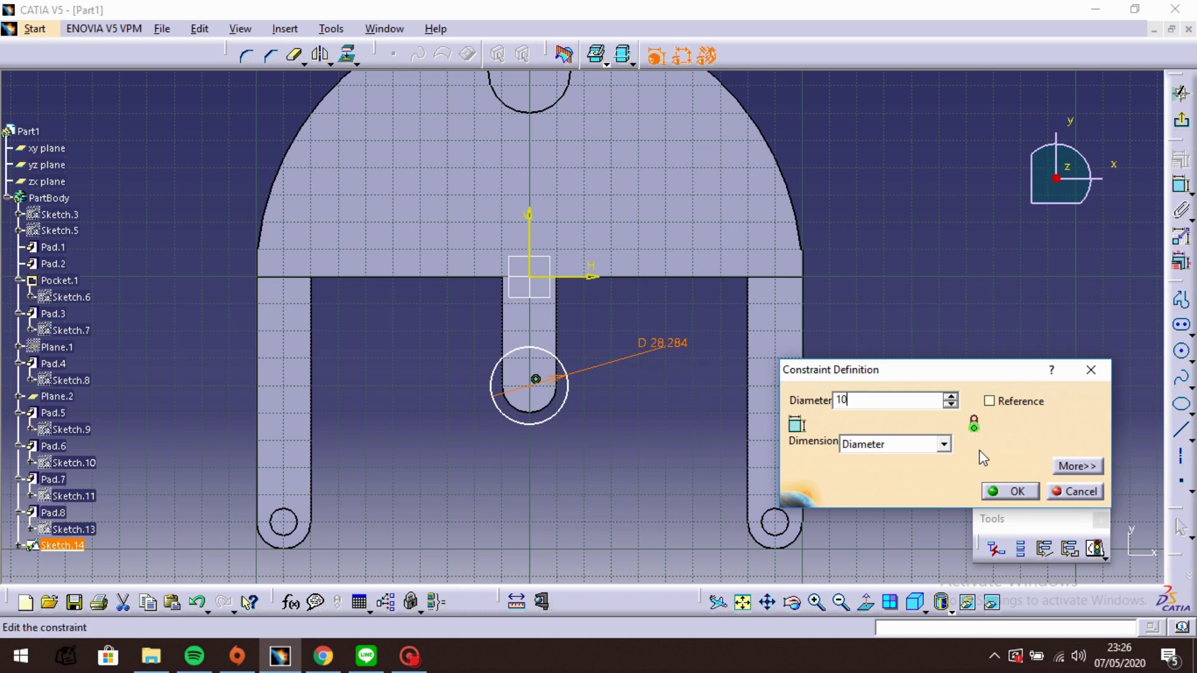
left_click(1010, 491)
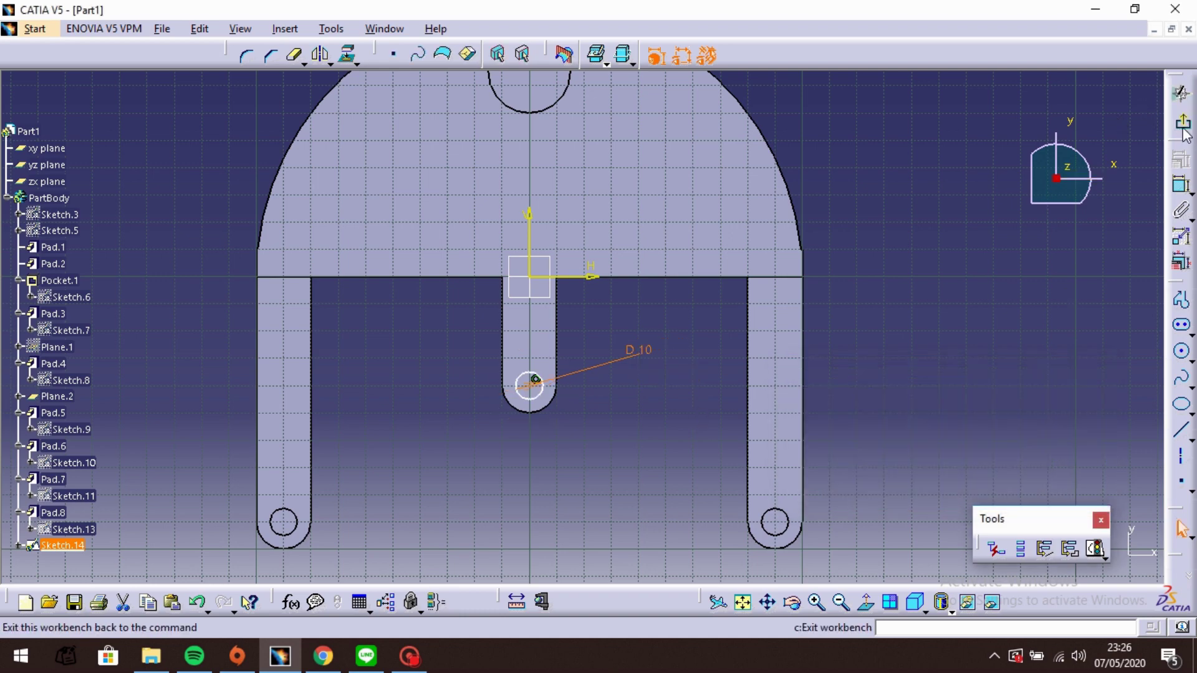
- Leave the sketch and pad the 10 mm circle on the central arm's upper face with a length of 2 mm
left_click(1182, 99)
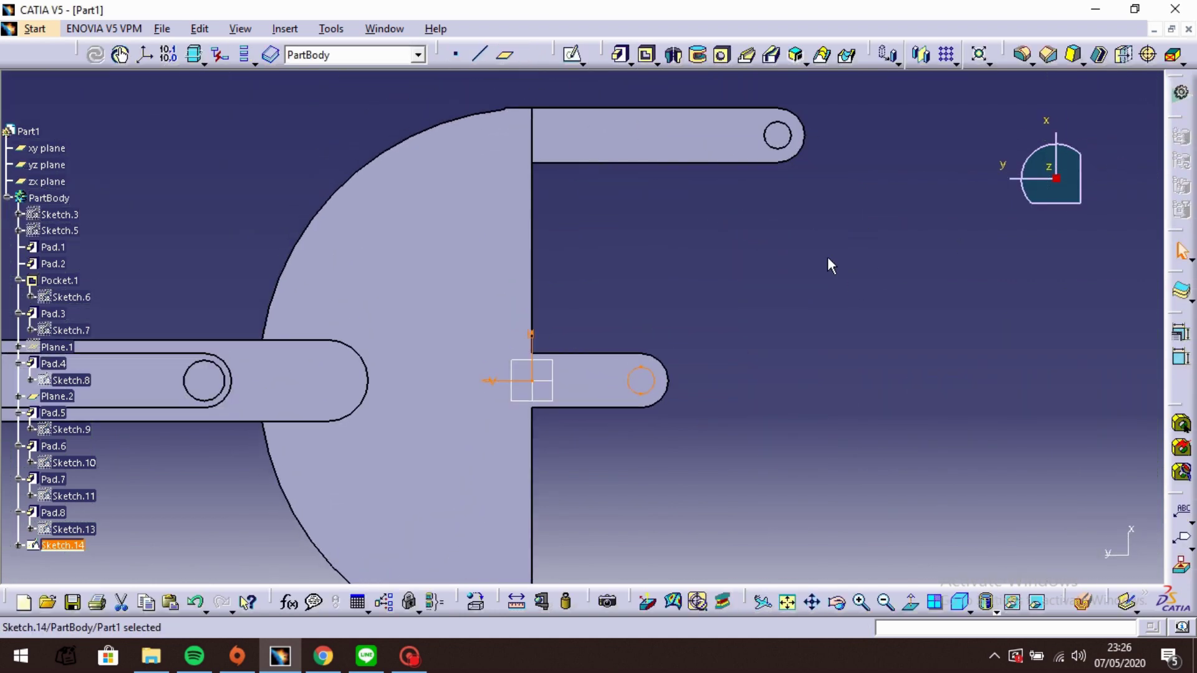
left_click(620, 54)
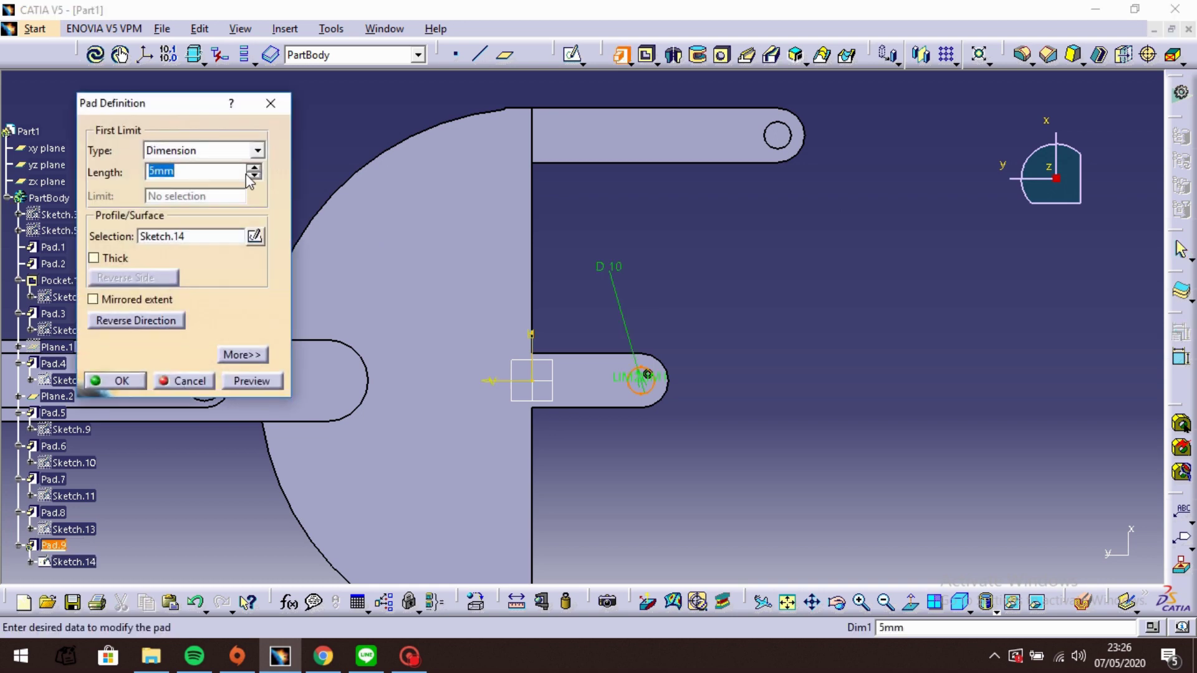
type("2")
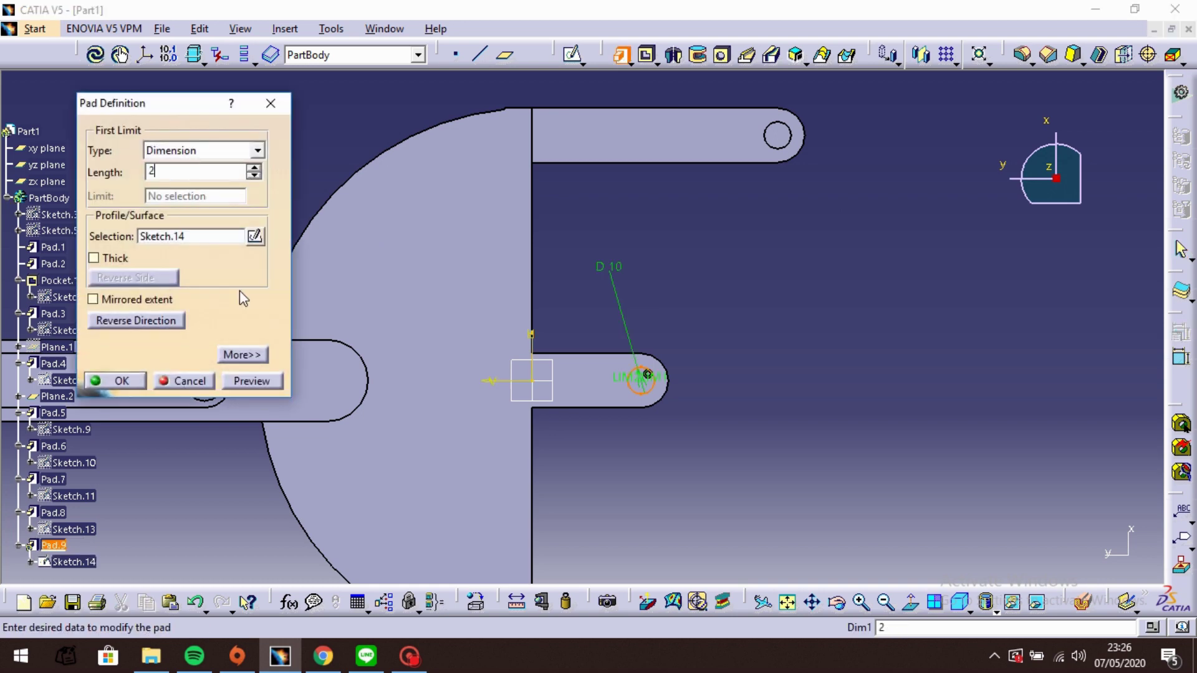
left_click(258, 383)
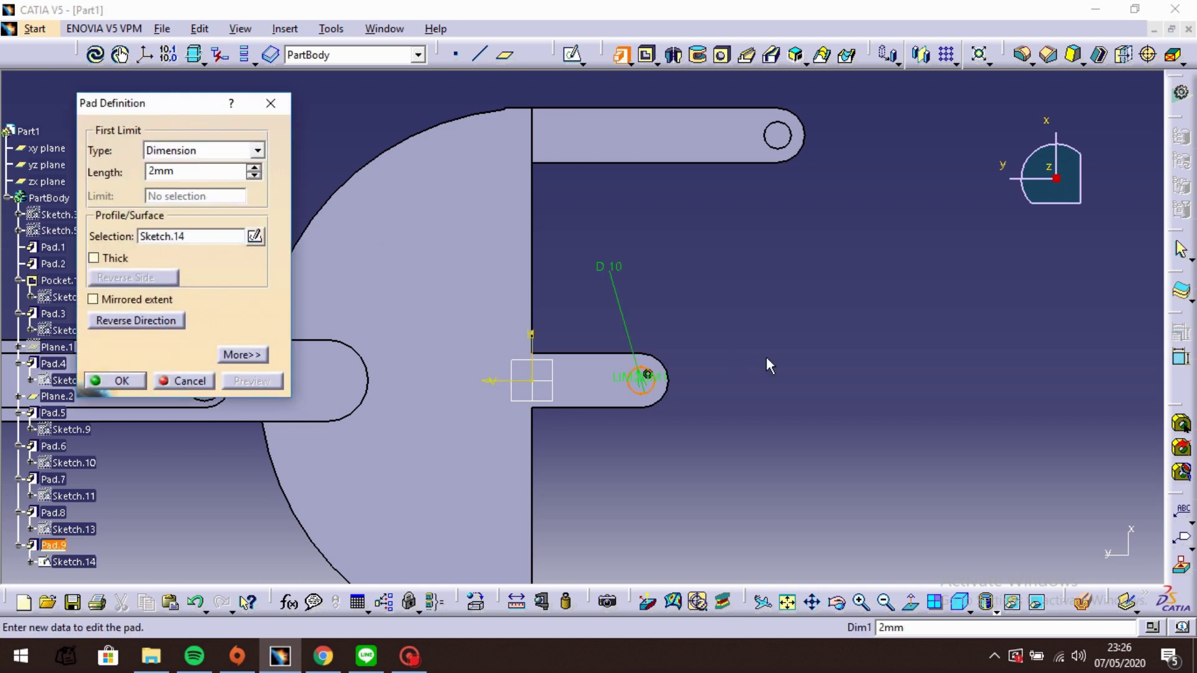
left_click(120, 380)
- Start a sketch on the underside of the plate and draw a circle about 40 mm in diameter centred on the central arm's rounded end
middle_click_drag(817, 339, 648, 289)
left_click(648, 289)
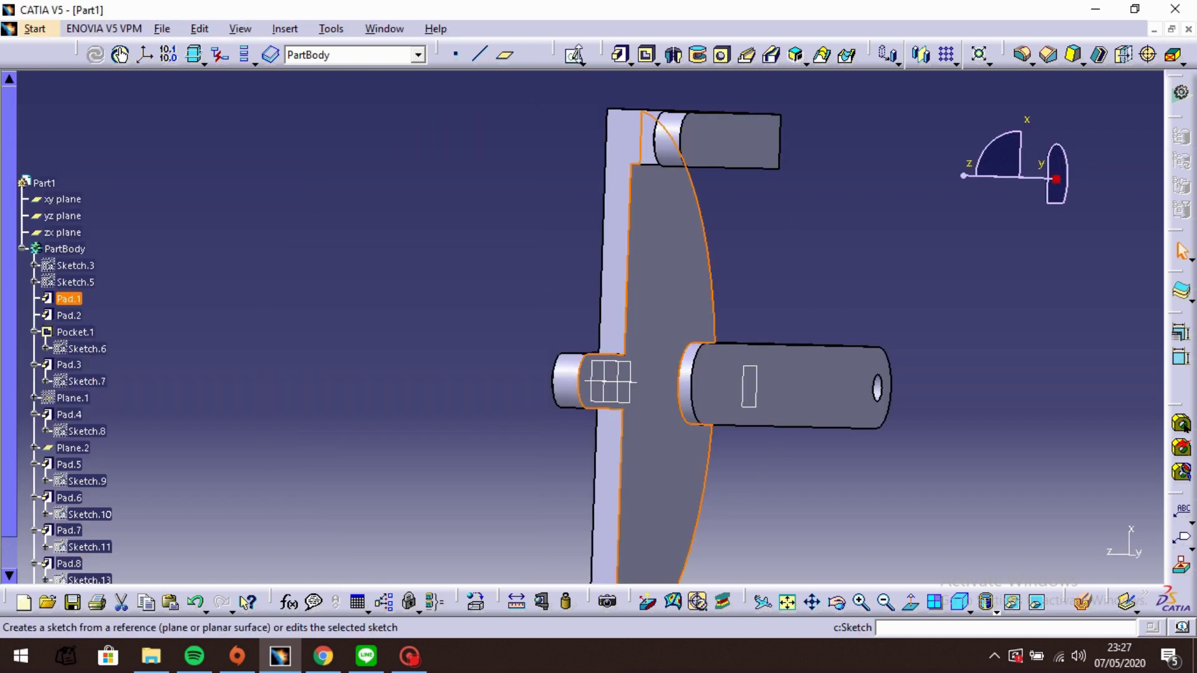
left_click(573, 54)
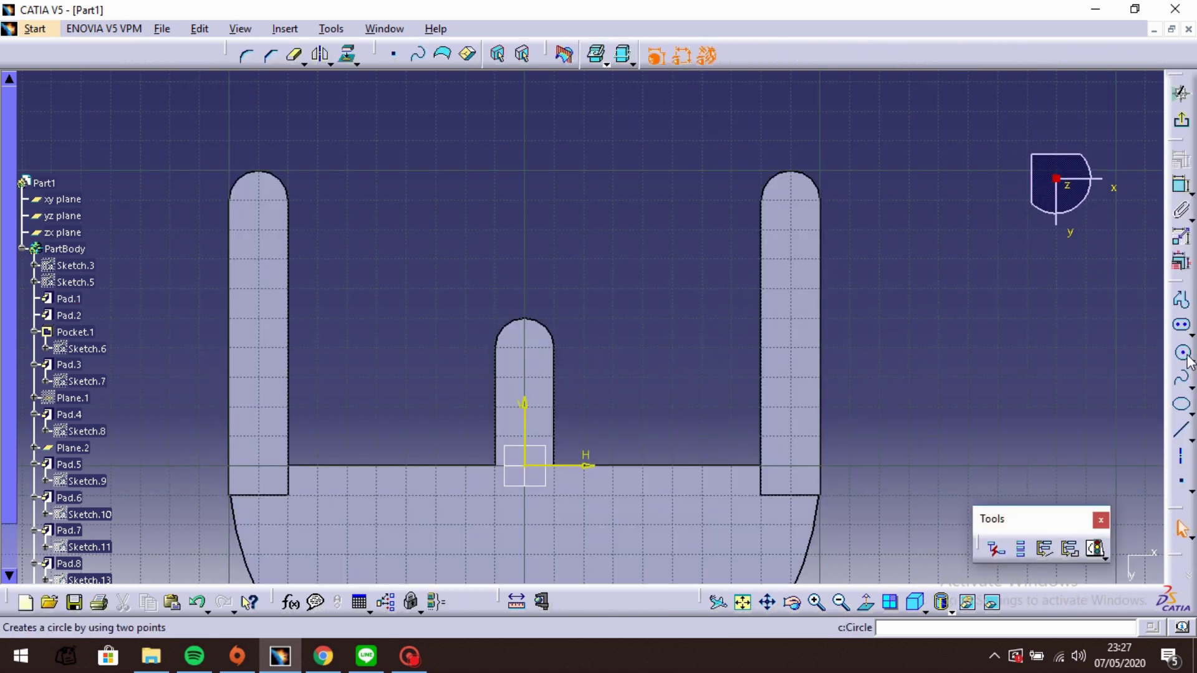
left_click(1181, 351)
left_click(528, 348)
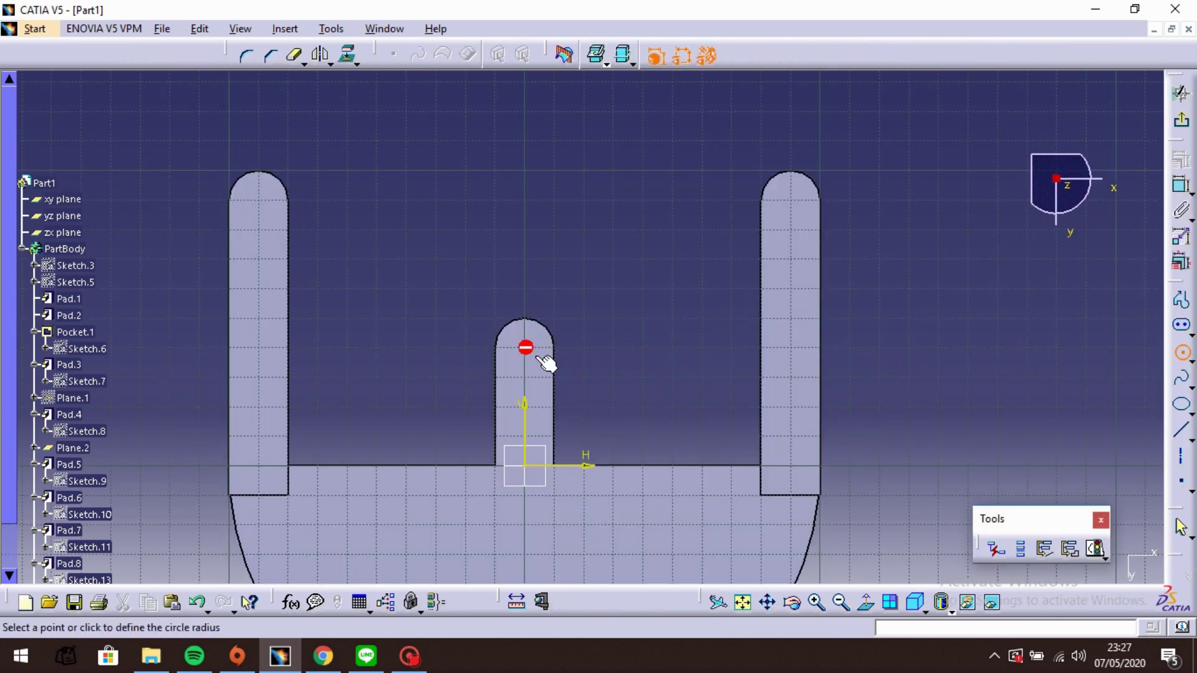
left_click(581, 364)
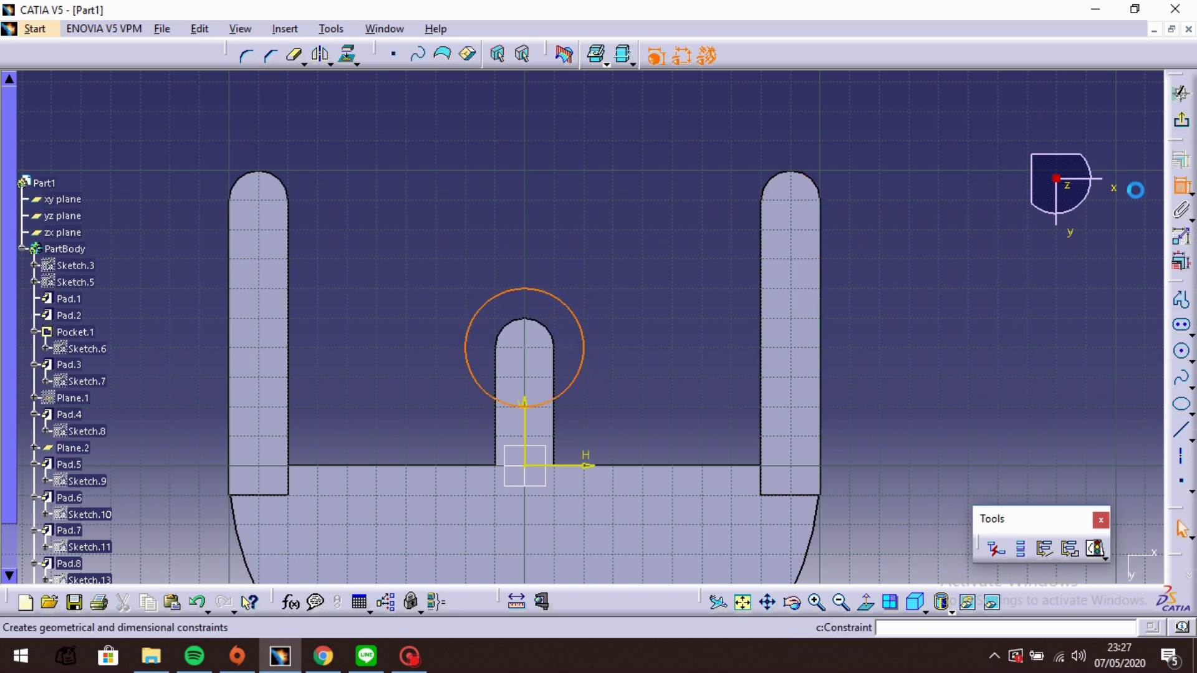
- Dimension the circle on the central arm's underside and set its diameter to 10 mm
left_click(1181, 186)
left_click(653, 215)
double_click(654, 212)
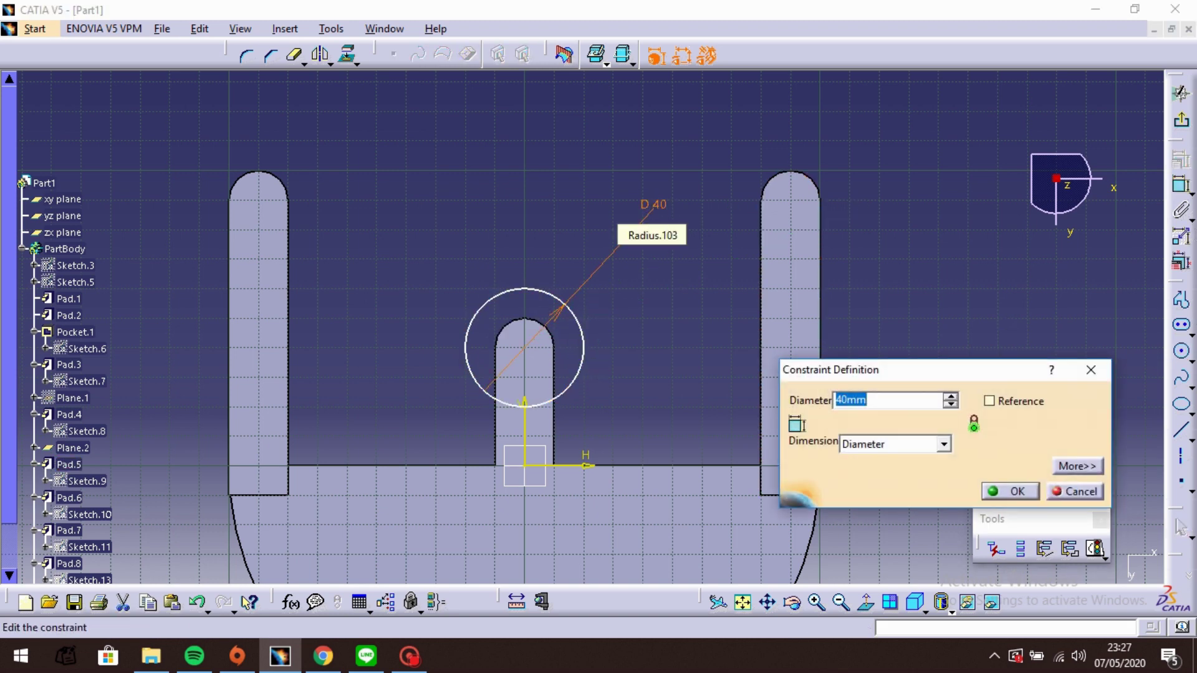
key("Return")
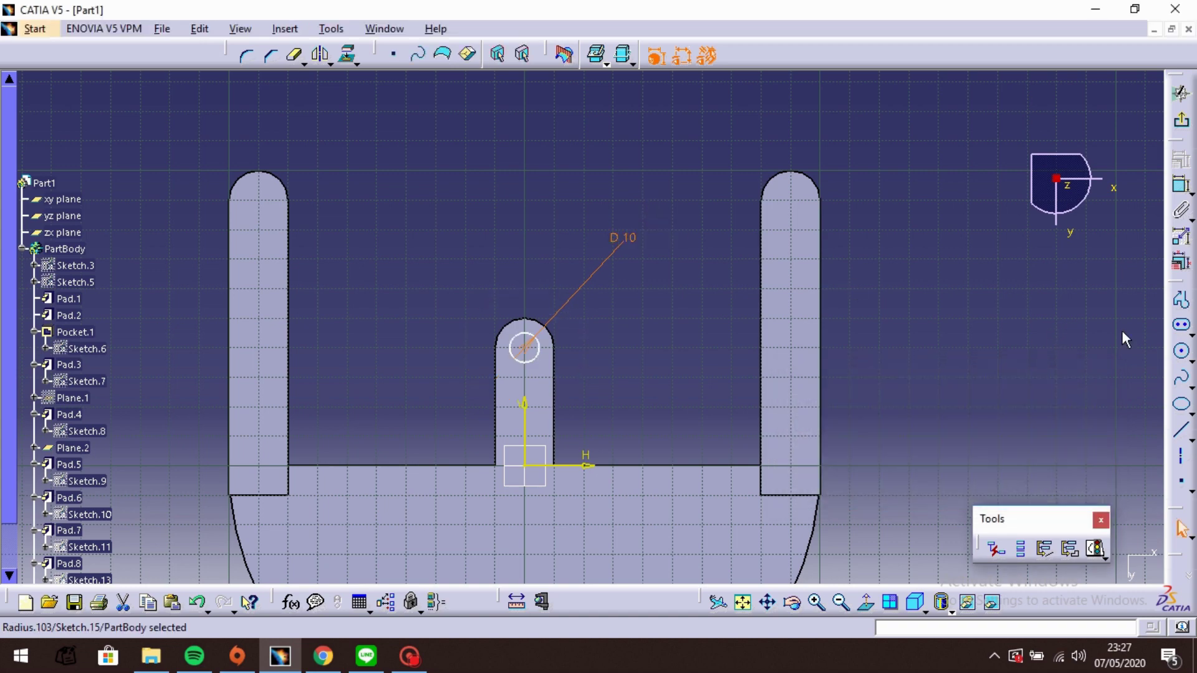
- Leave the sketch and pad the circle on the central arm's underside with a length of 2 mm
left_click(1182, 124)
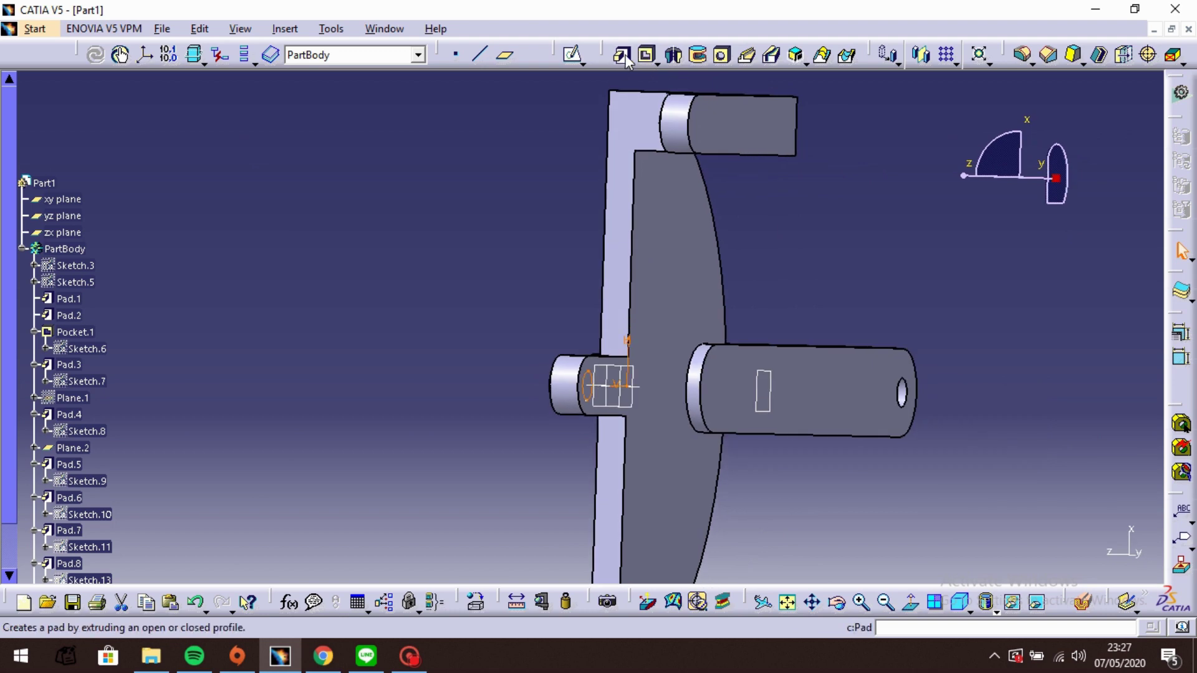
left_click(621, 56)
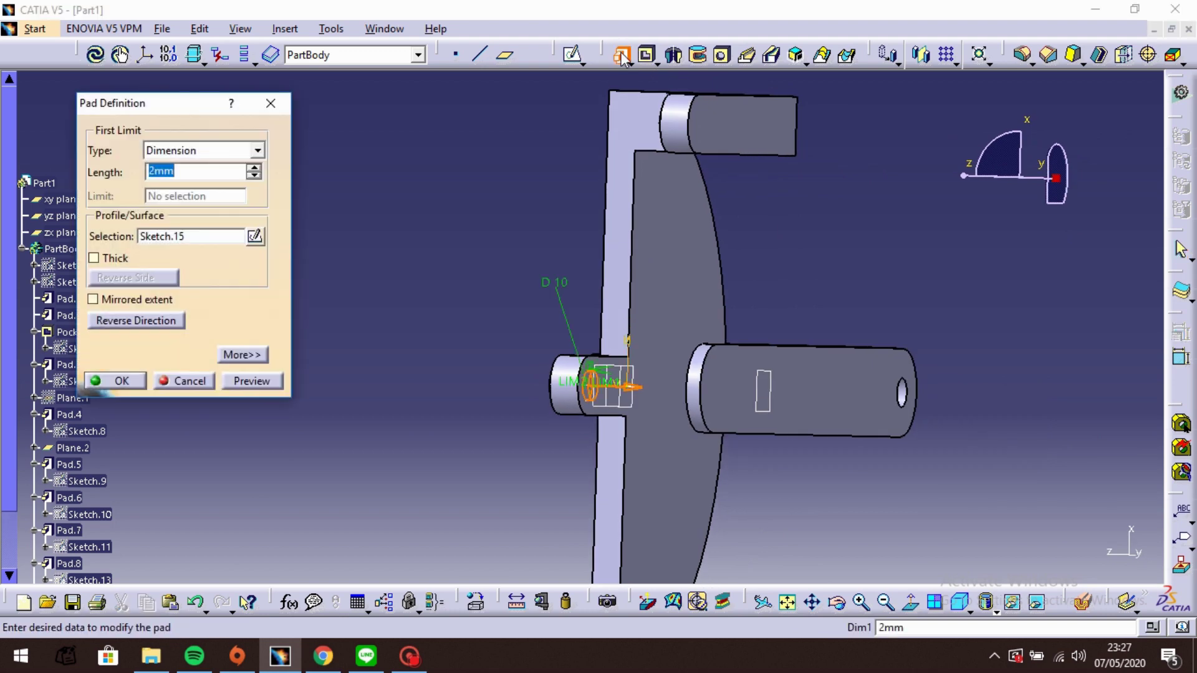
left_click(252, 380)
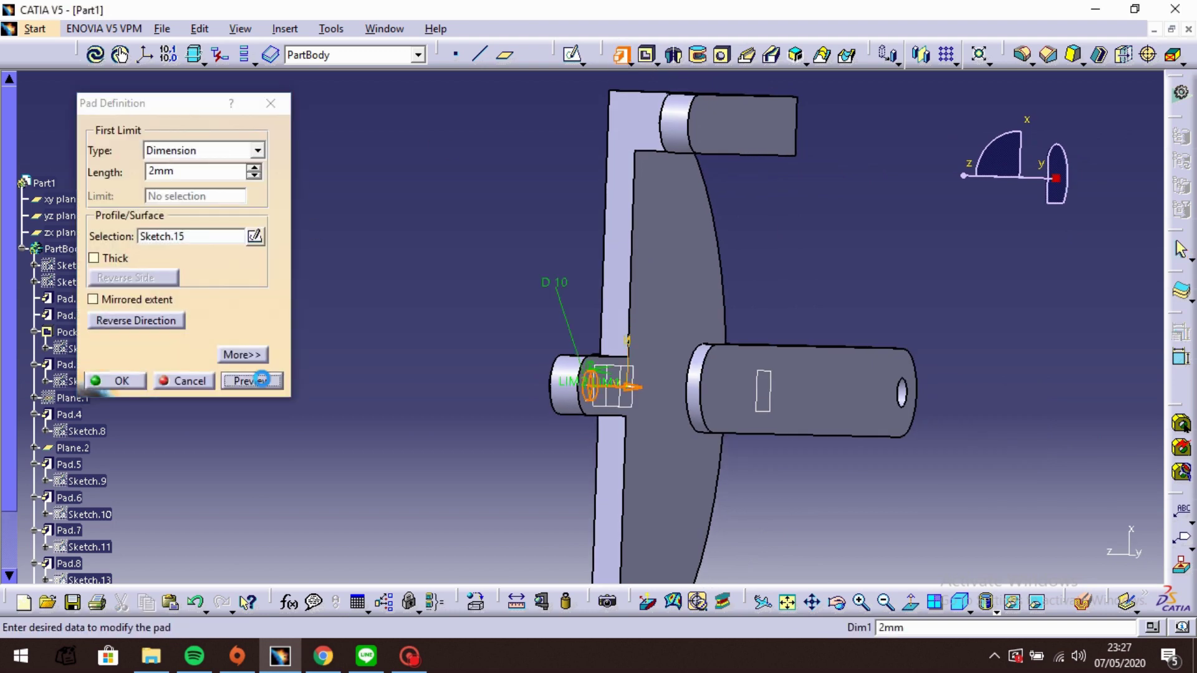
left_click(119, 380)
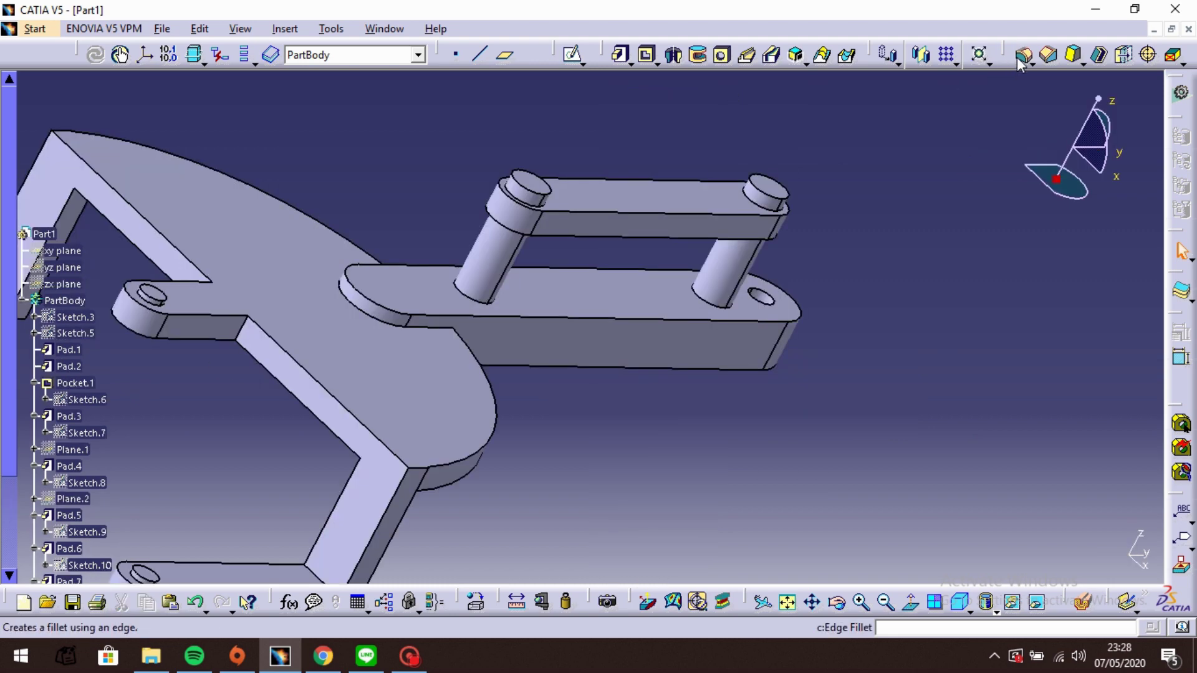
- Apply an edge fillet with a radius of 2,5 mm to the upper and lower faces of the long rounded handle
left_click(1022, 55)
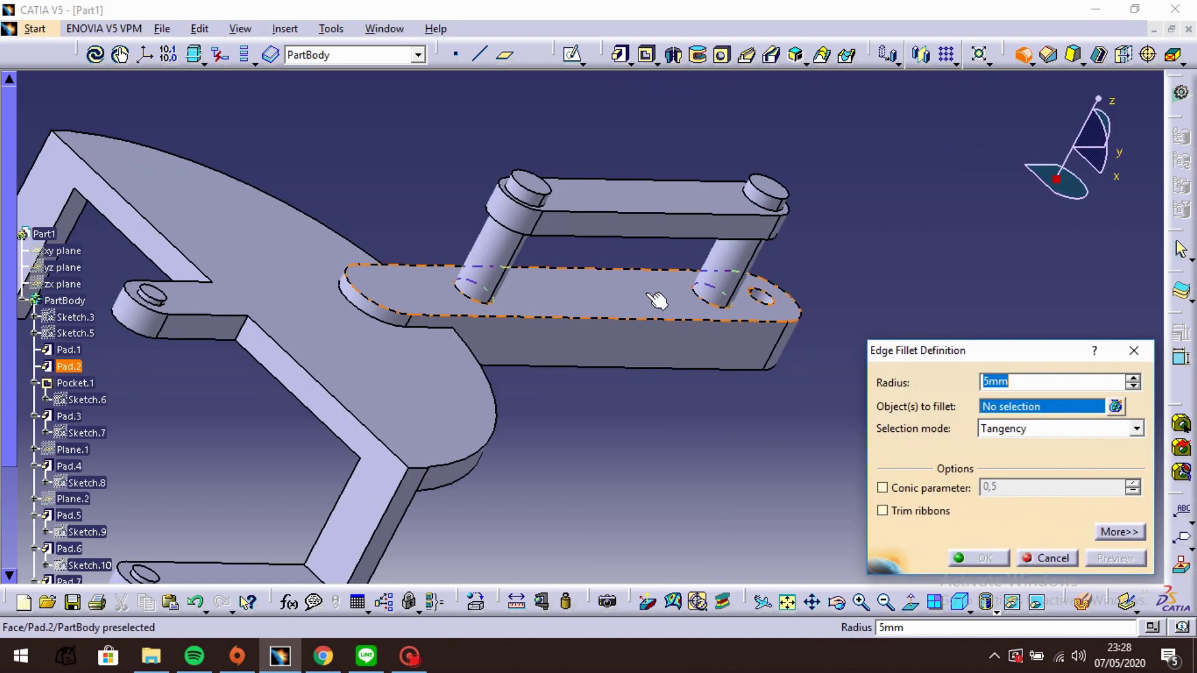
left_click(651, 291)
middle_click_drag(651, 292, 551, 318)
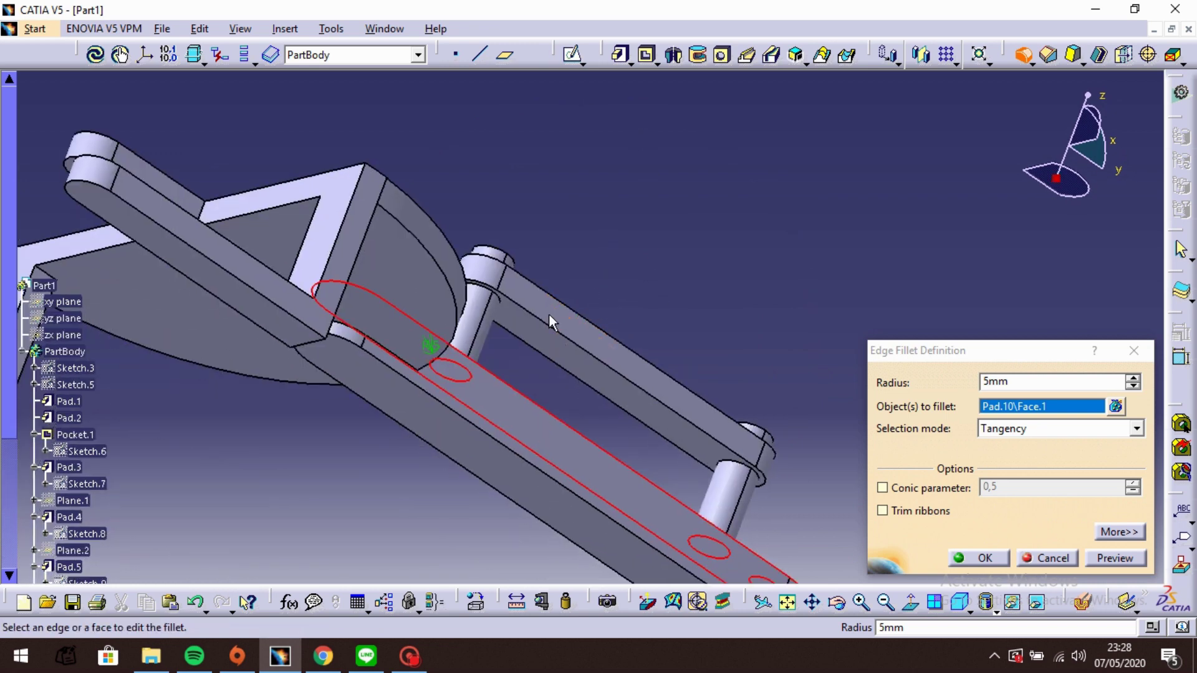
left_click(491, 447)
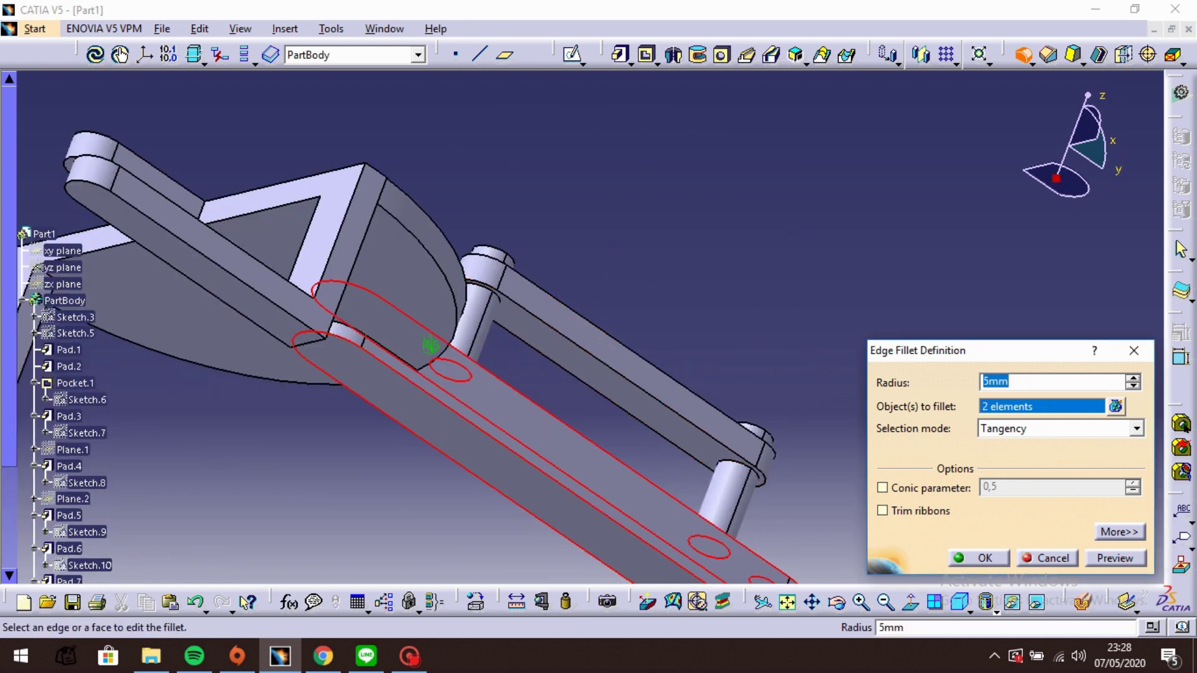
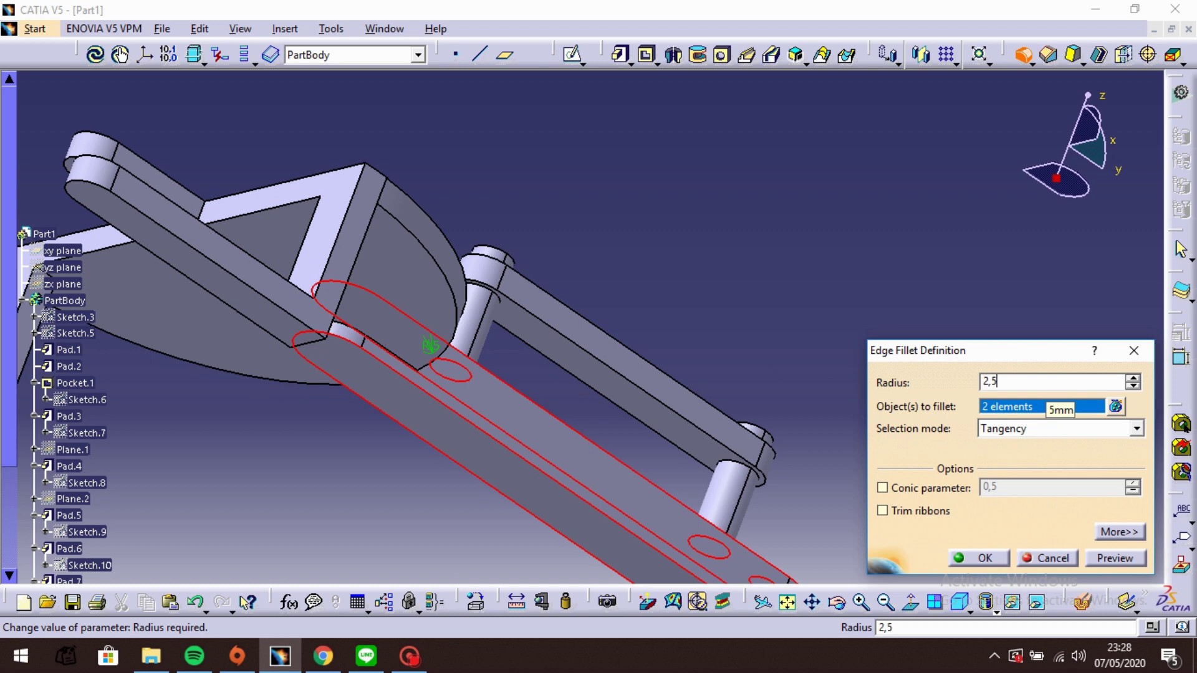
left_click(1125, 561)
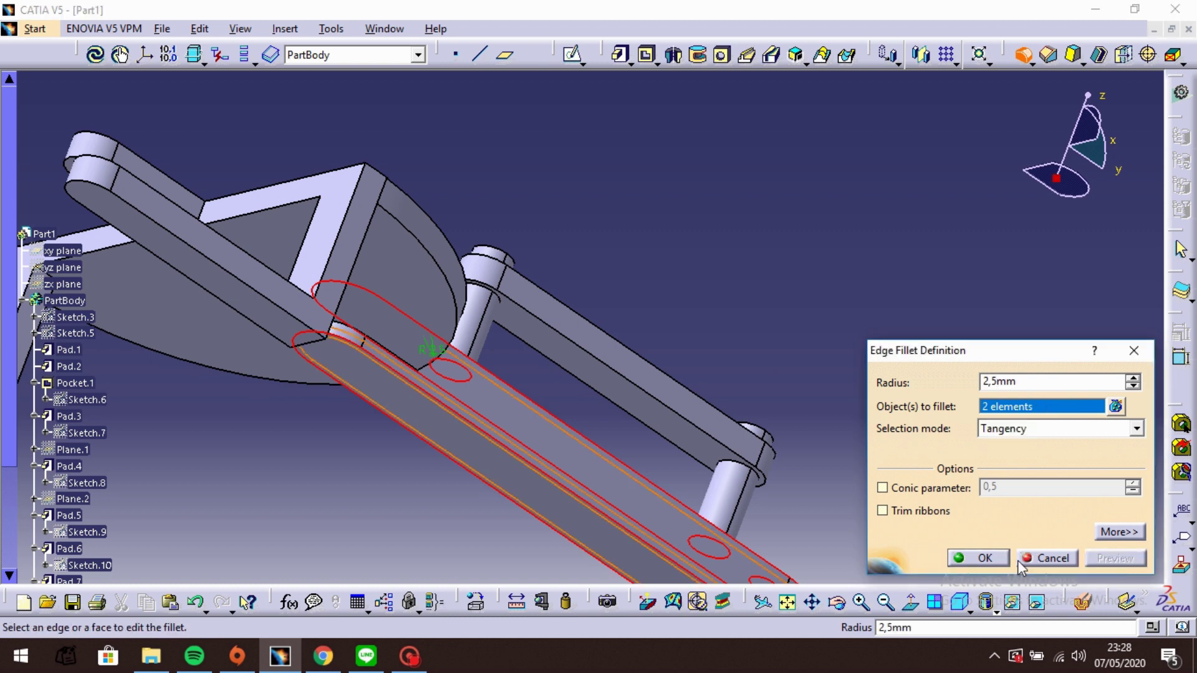
left_click(978, 558)
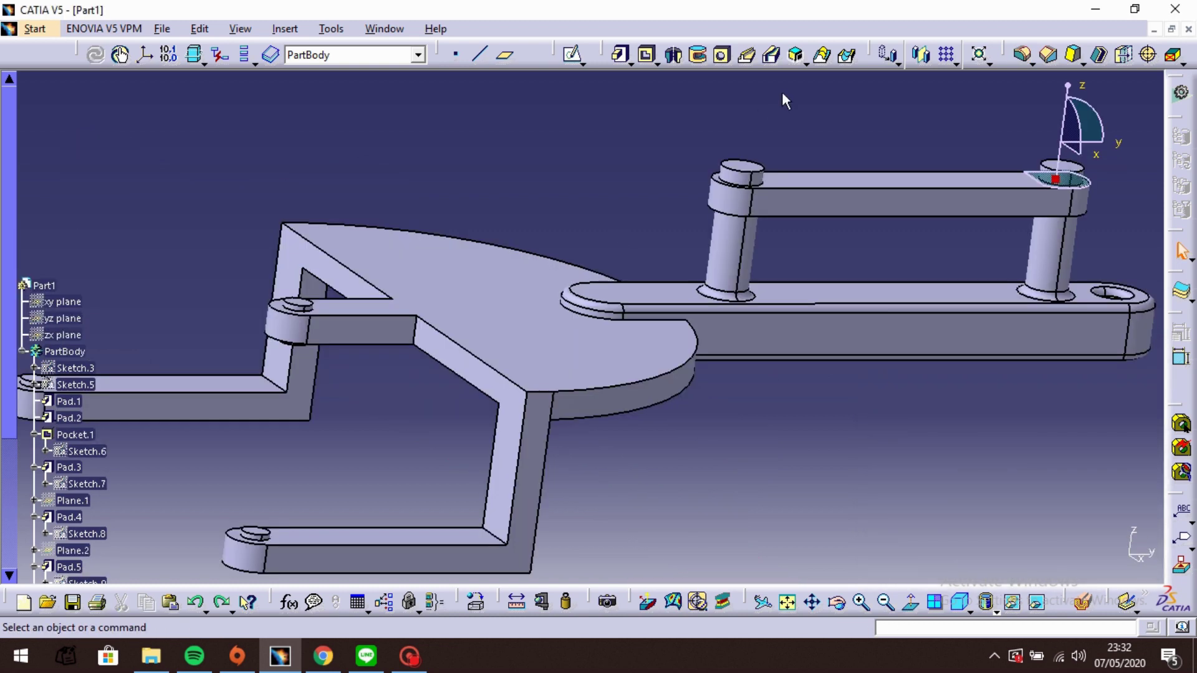
- Fillet the half-circle plate's straight and curved upper edges and its curved lower edges with a radius of 2,5 mm
left_click(1022, 54)
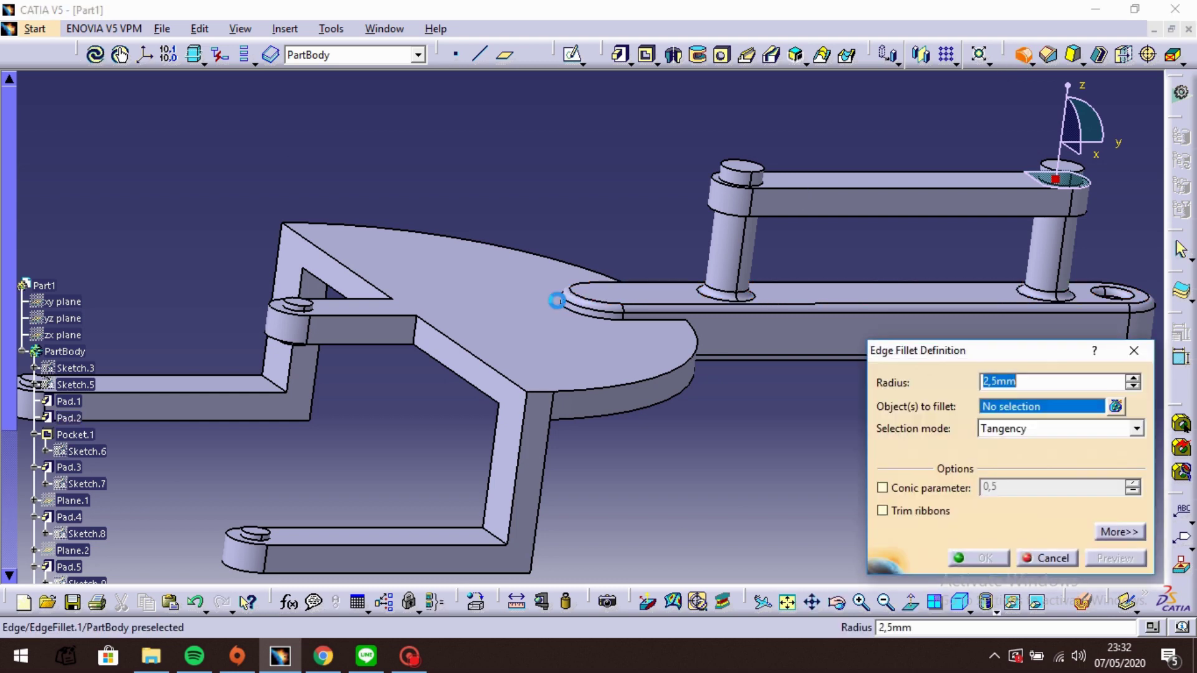
left_click(486, 364)
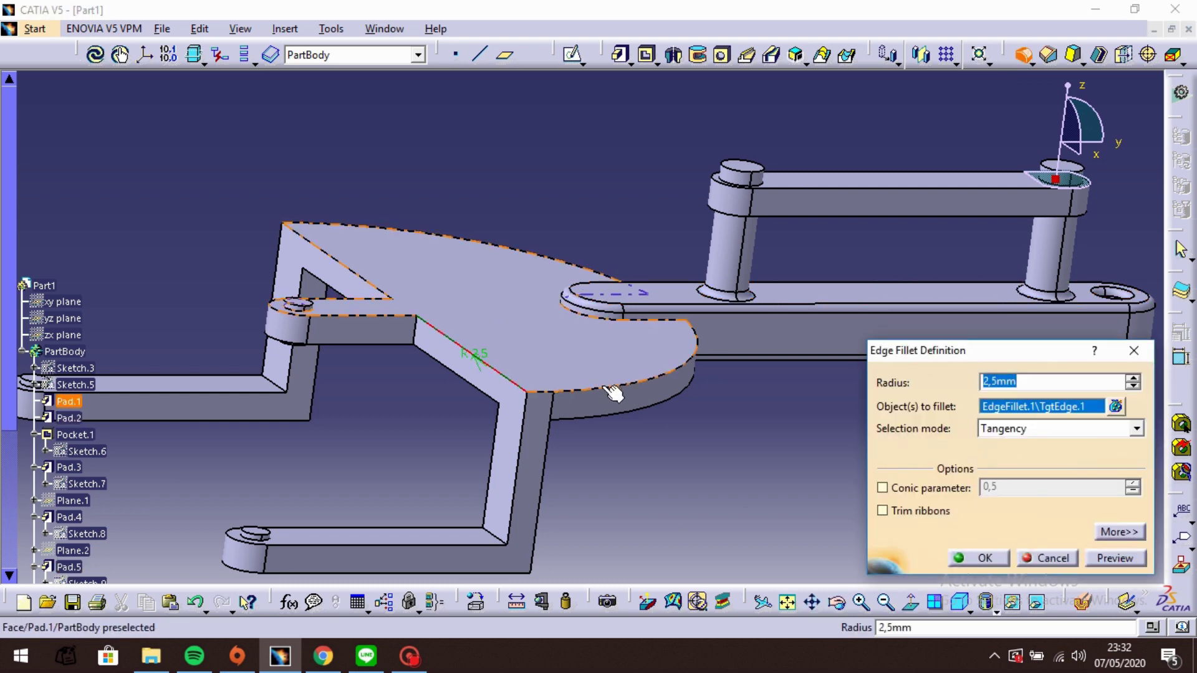
left_click(609, 391)
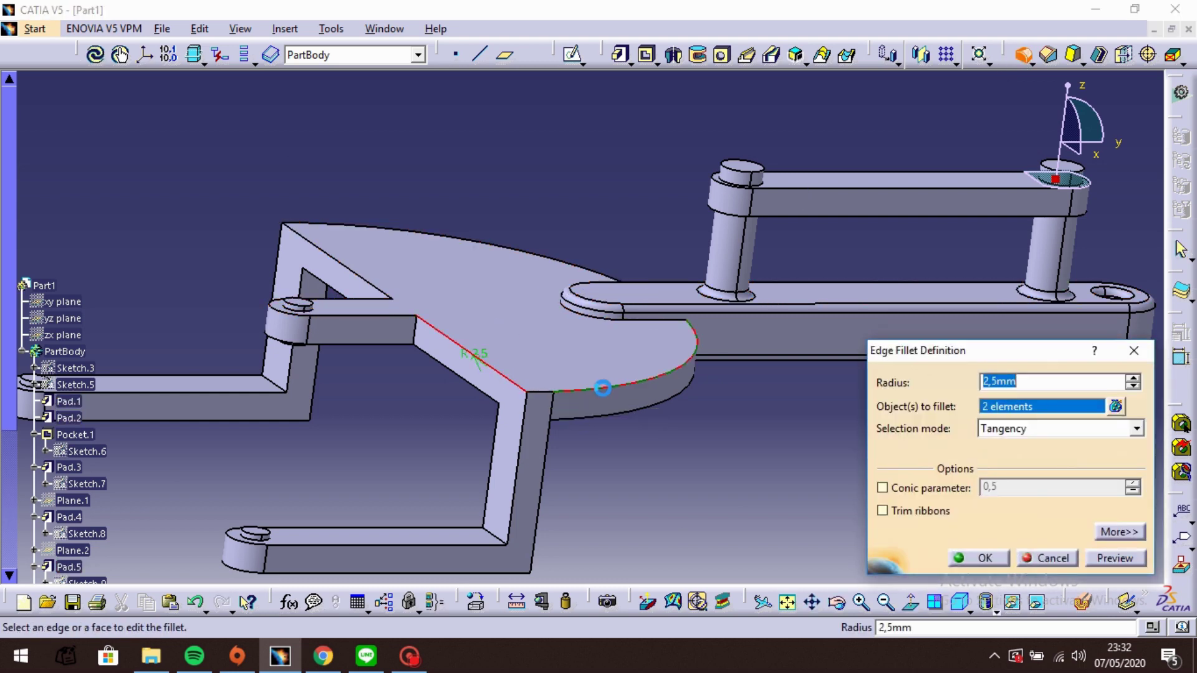
left_click(540, 392)
left_click(566, 266)
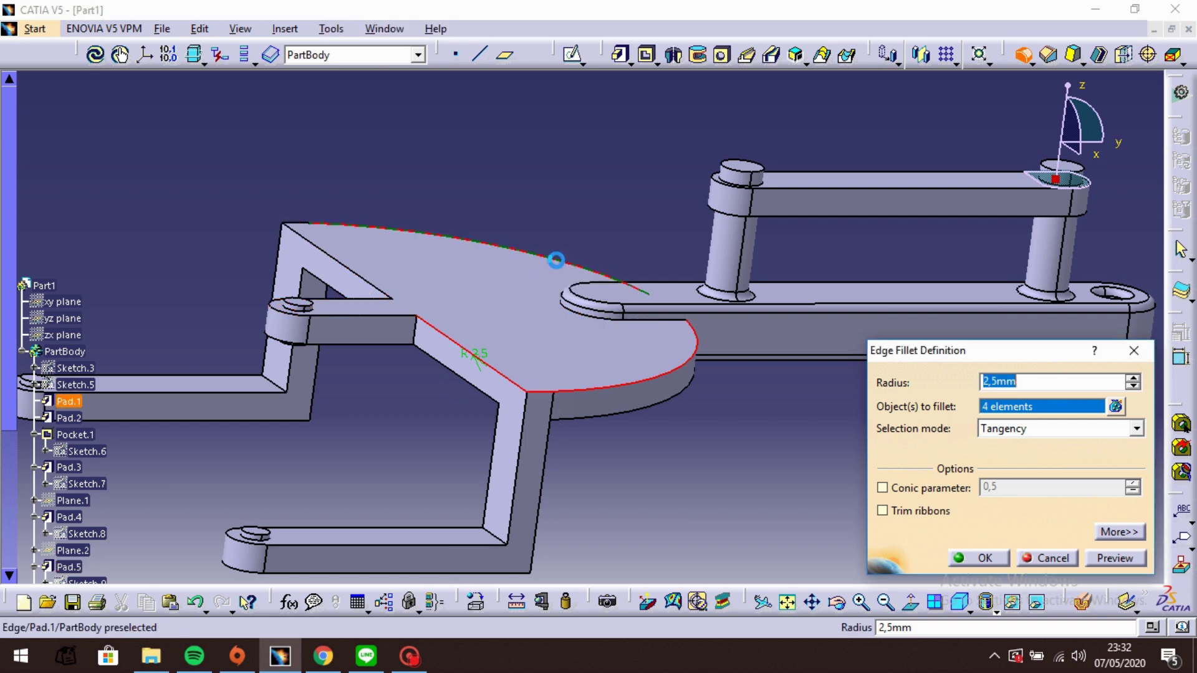
left_click(338, 270)
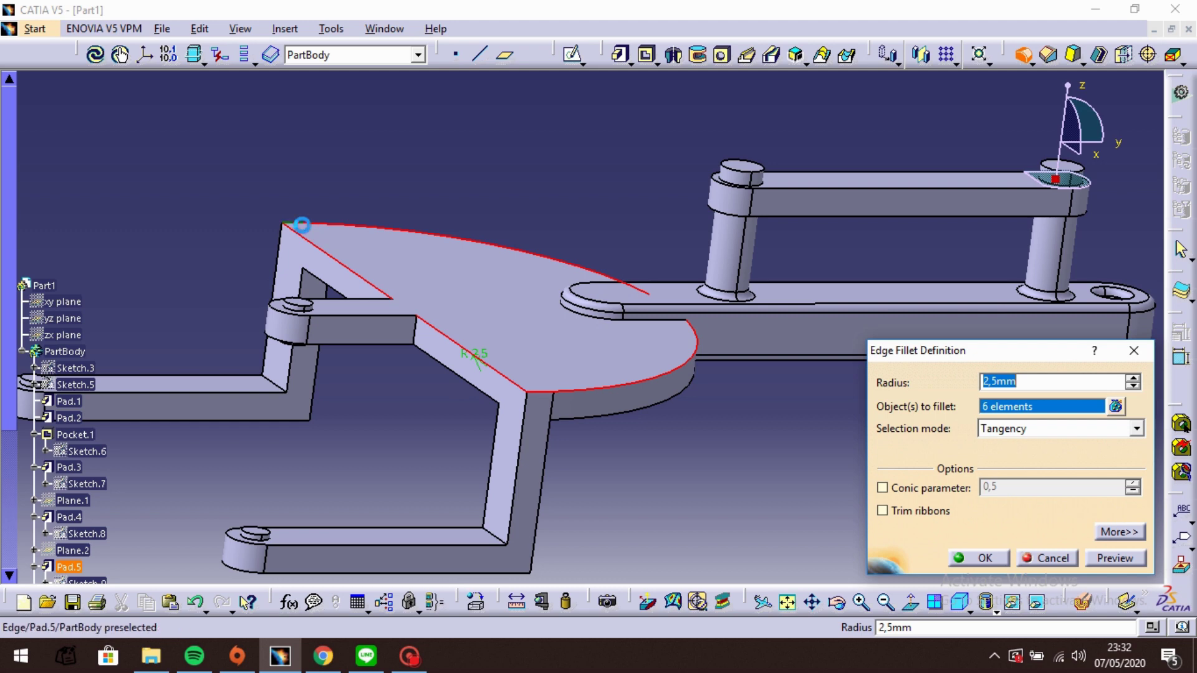
middle_click_drag(686, 500, 599, 230)
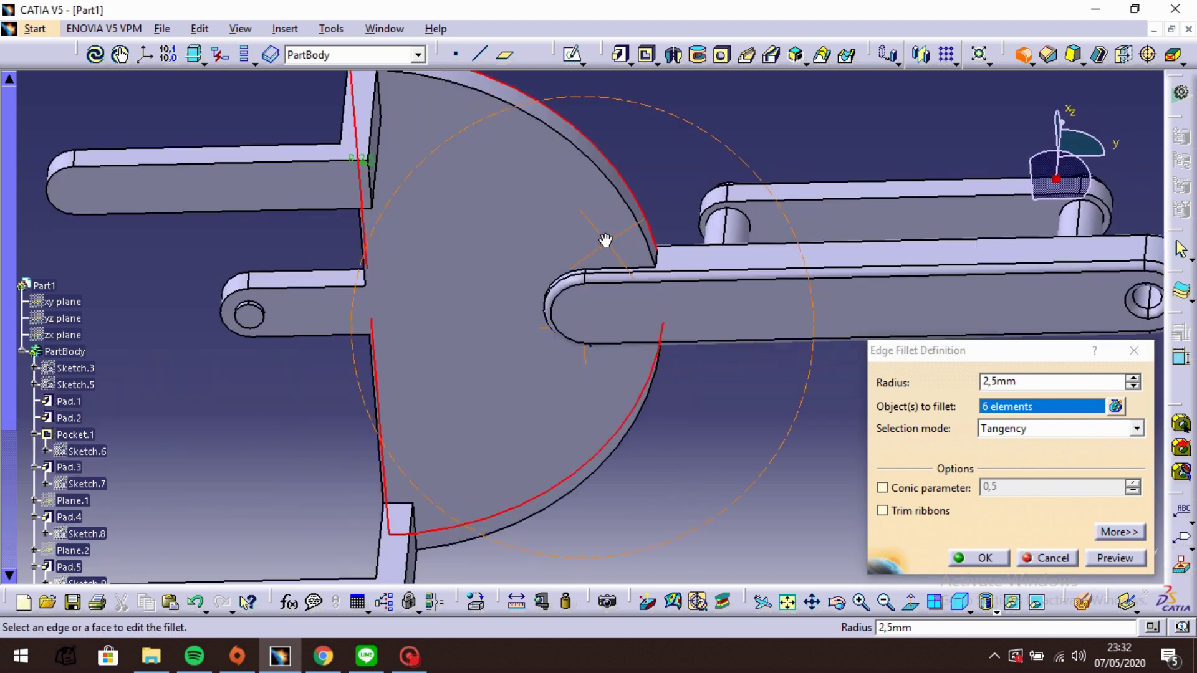
left_click(568, 145)
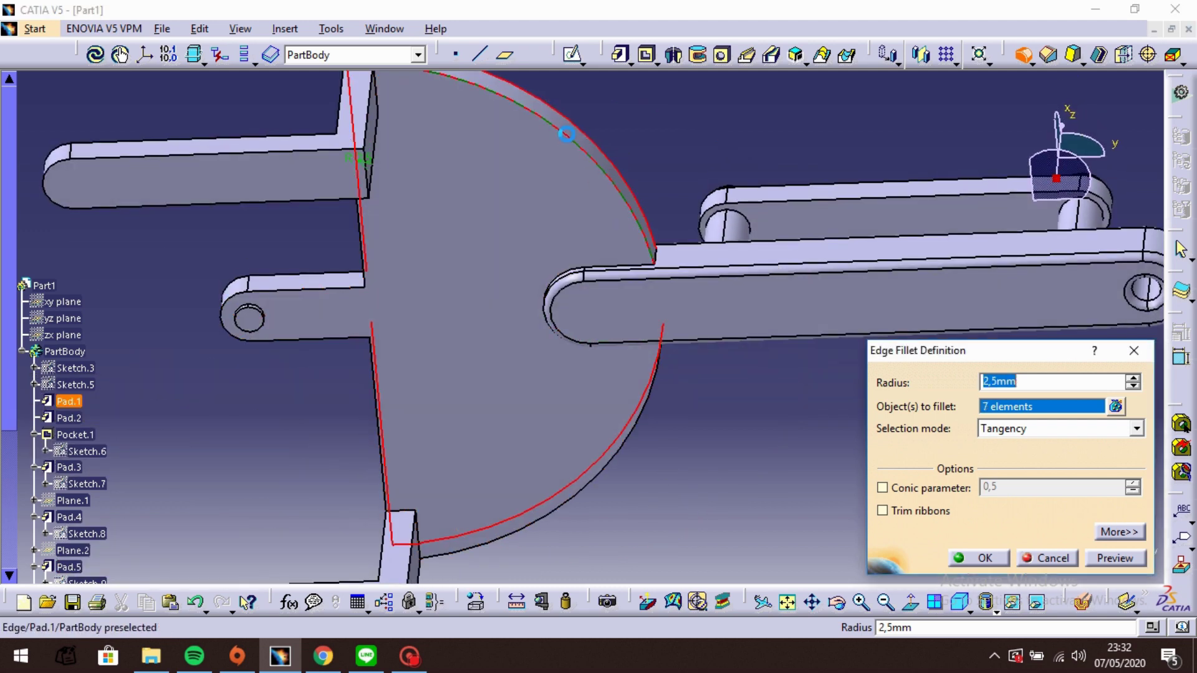
left_click(634, 423)
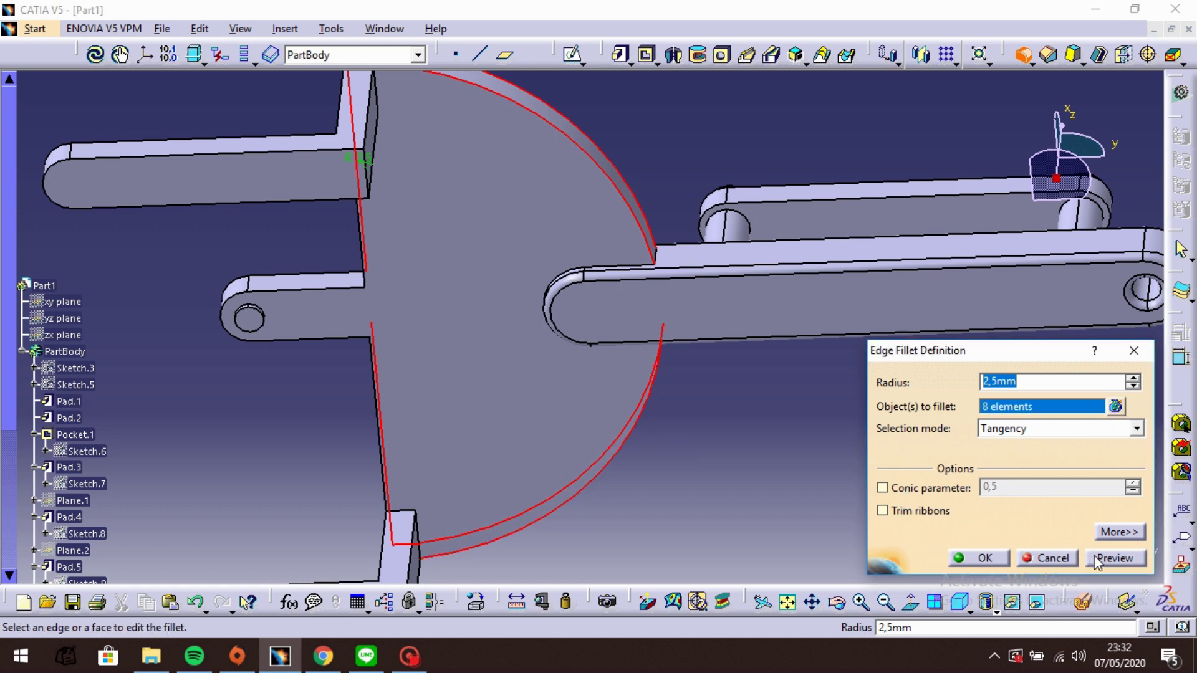
left_click(1114, 560)
left_click(994, 559)
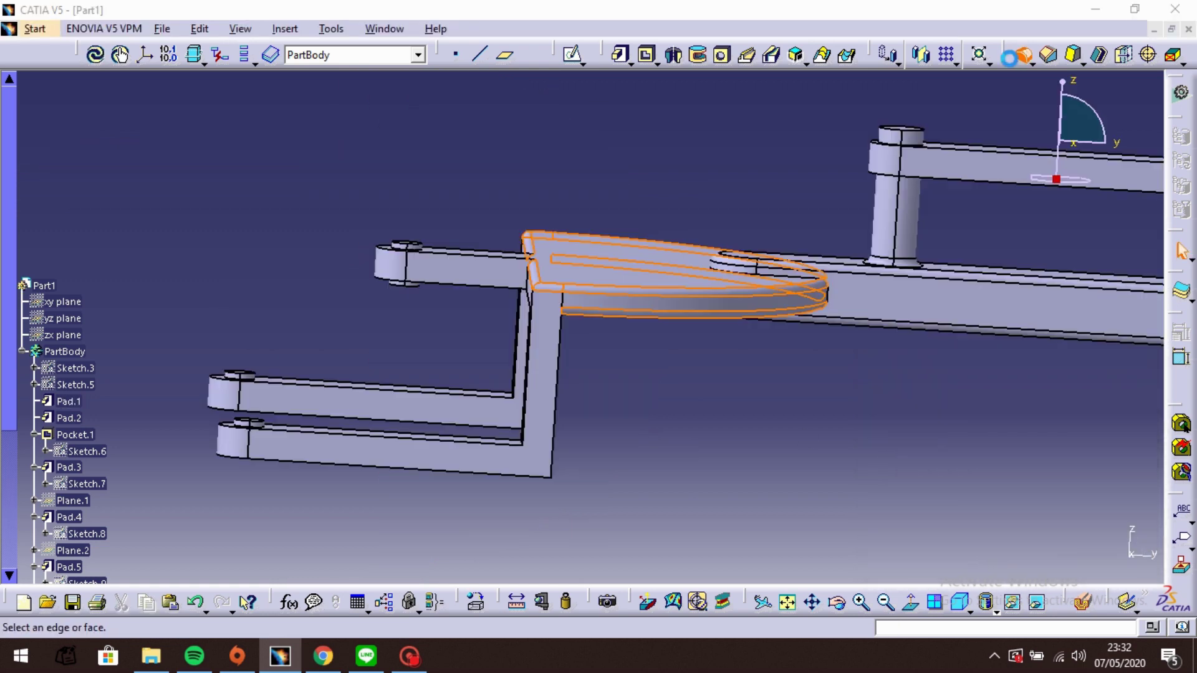
- Fillet the long outer-side edges of one L-shaped leg, along its vertical and horizontal sections, with a radius of 2,5 mm
left_click(561, 362)
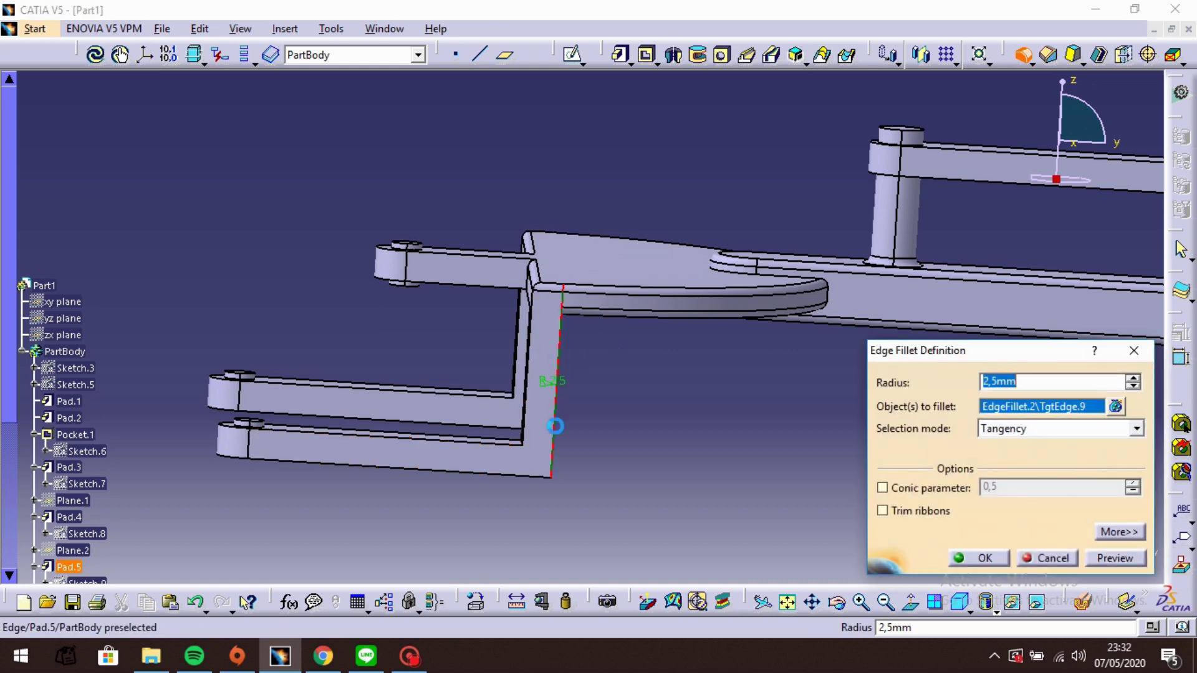
left_click(539, 479)
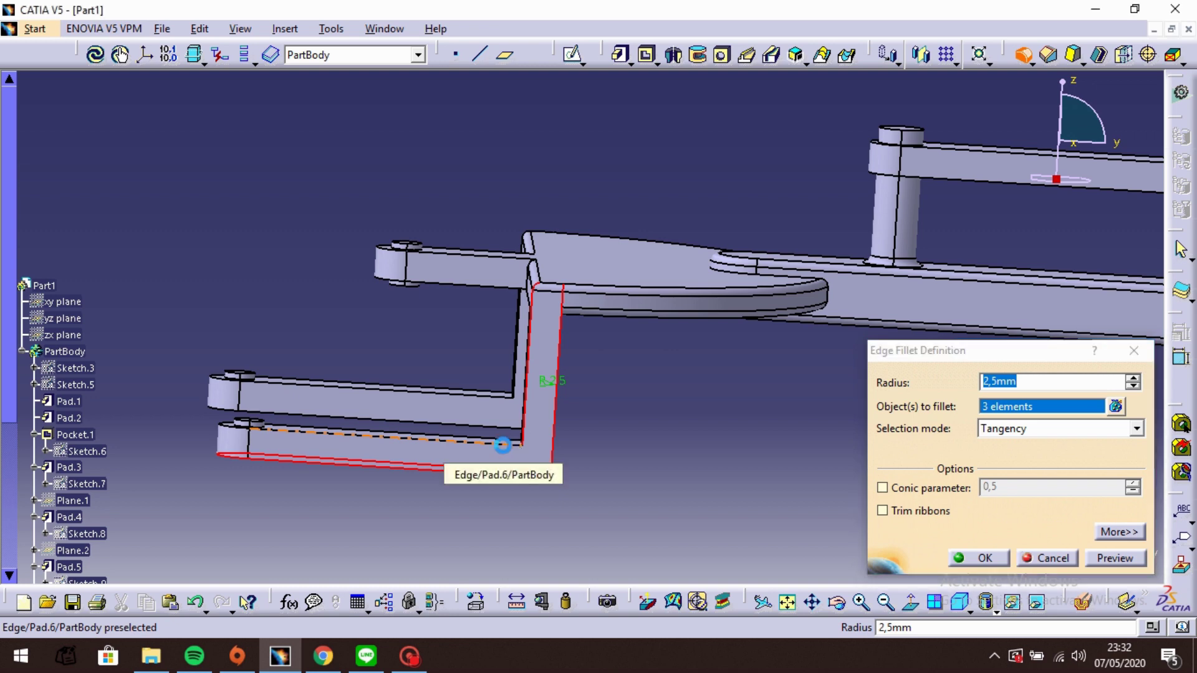
left_click(494, 442)
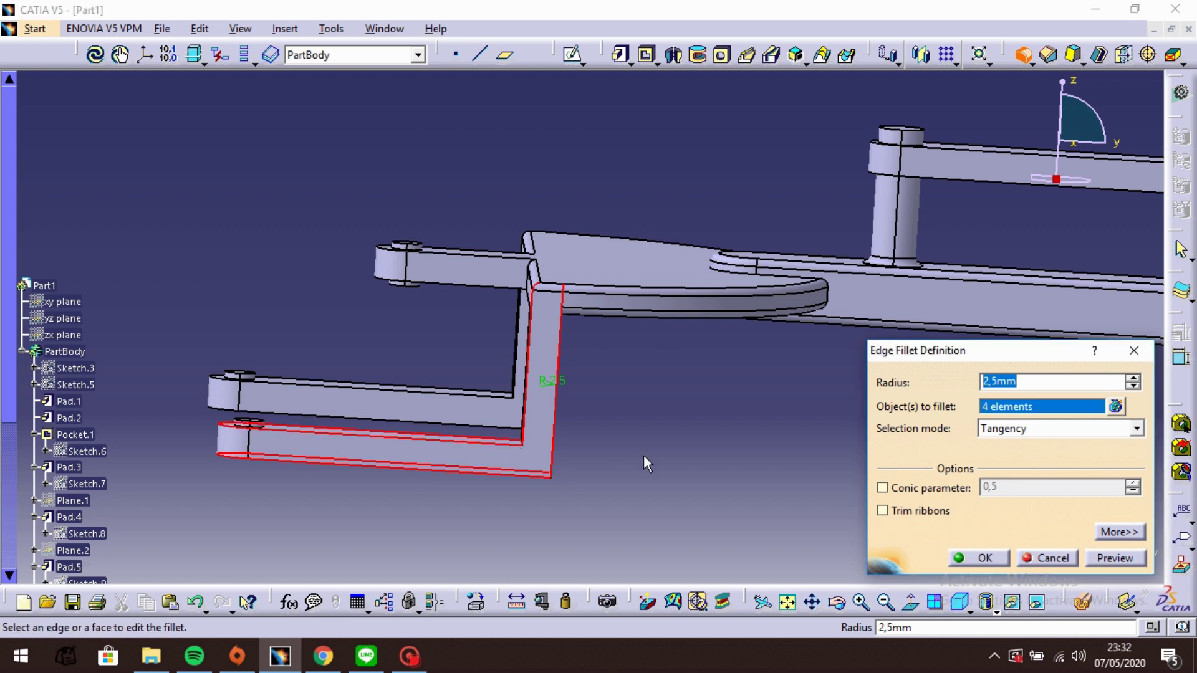
left_click(1112, 559)
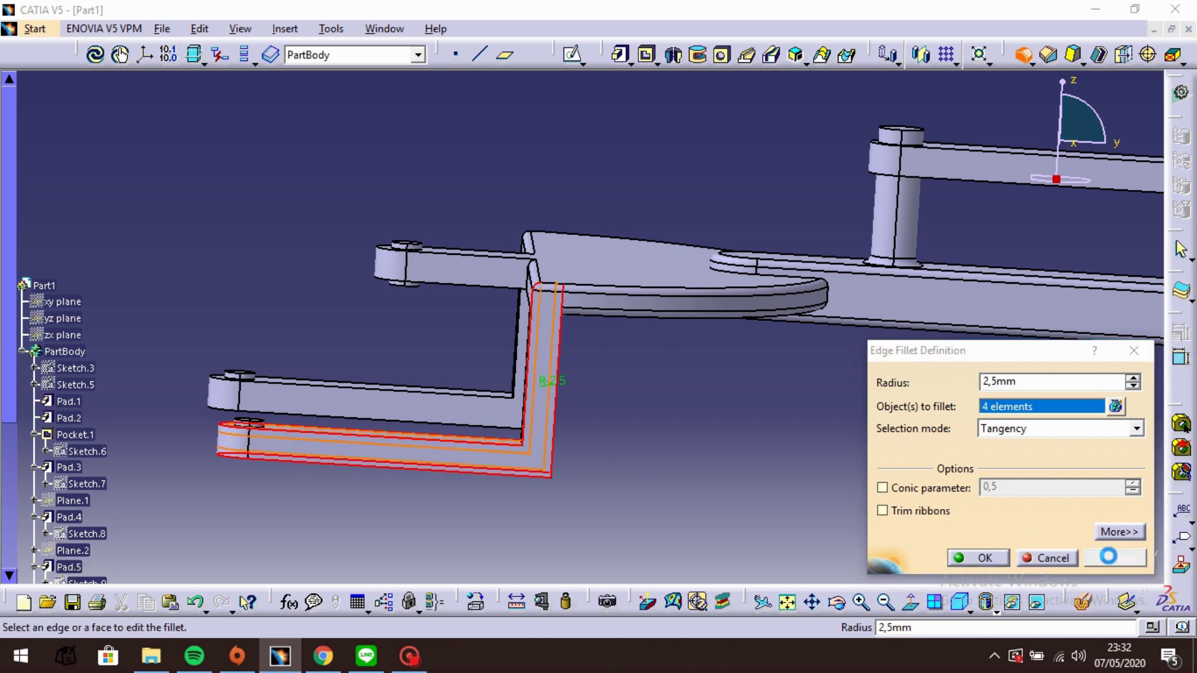
left_click(987, 553)
left_click(738, 484)
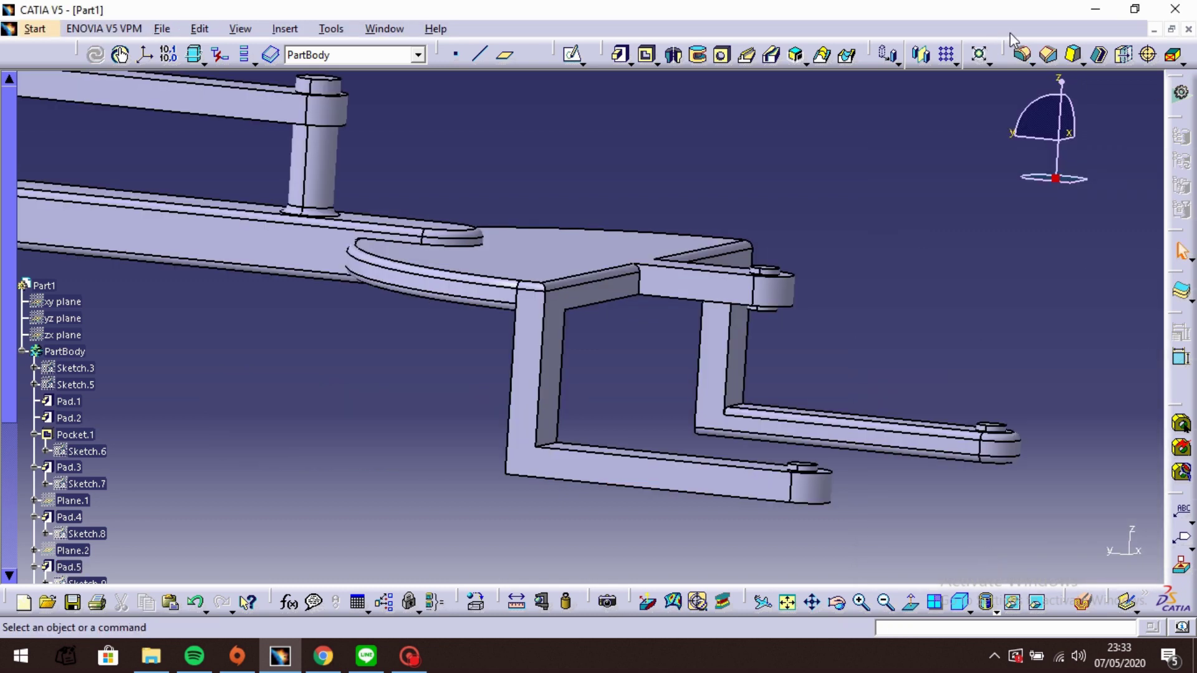
- Fillet the outer-side edges of the other L-shaped leg, along its vertical and horizontal sections, with a radius of 2,5 mm
left_click(1022, 54)
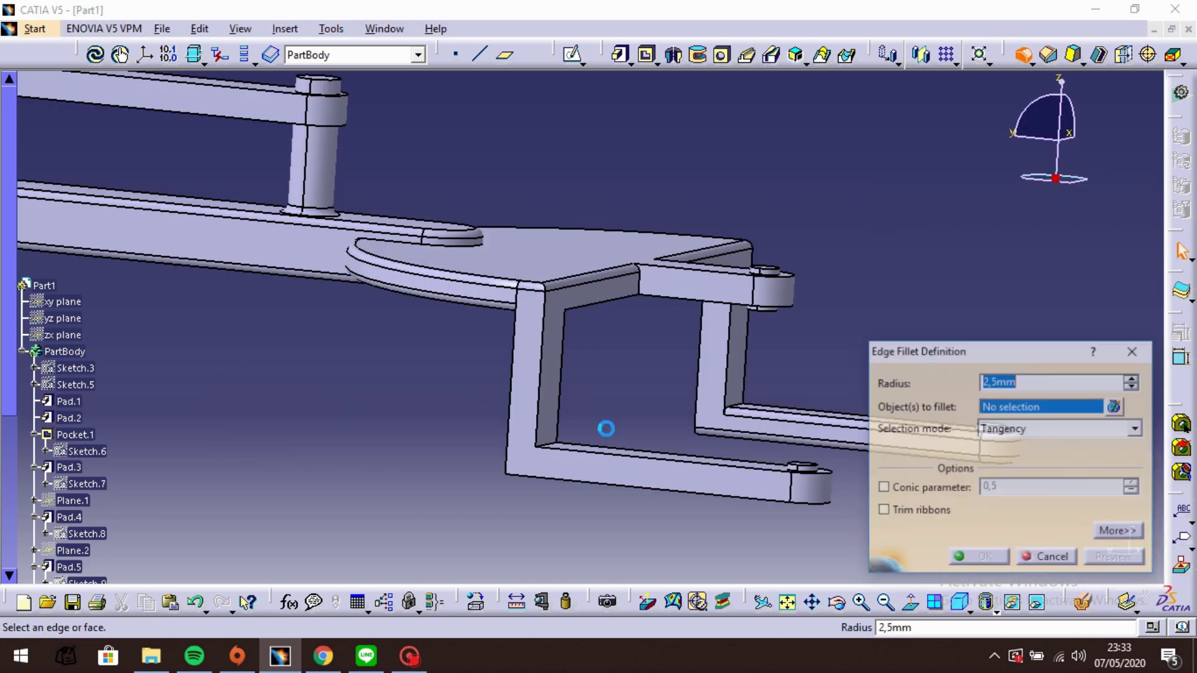
left_click(516, 451)
left_click(569, 481)
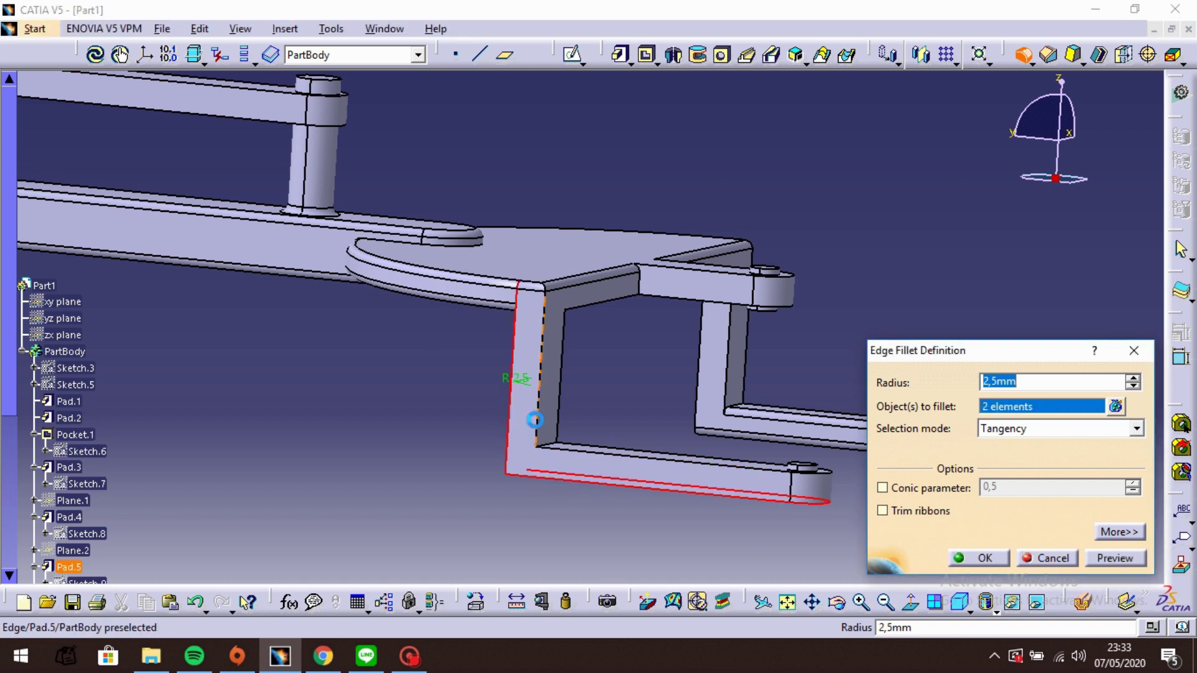
left_click(540, 406)
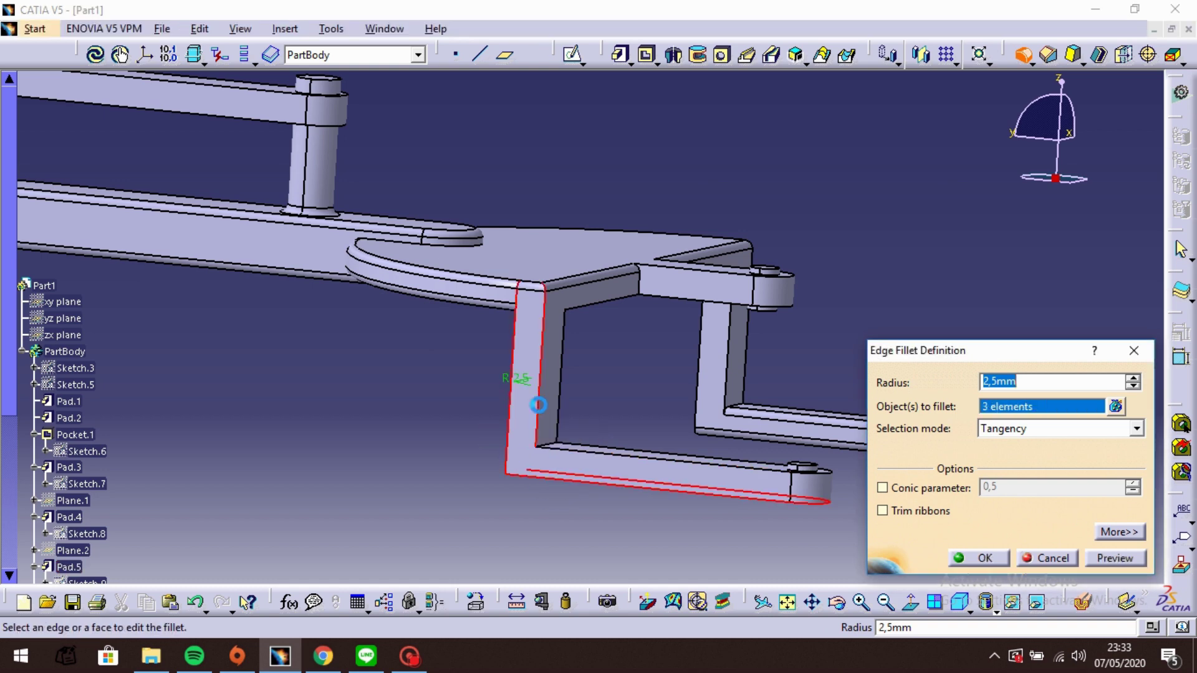
left_click(572, 453)
left_click(1112, 560)
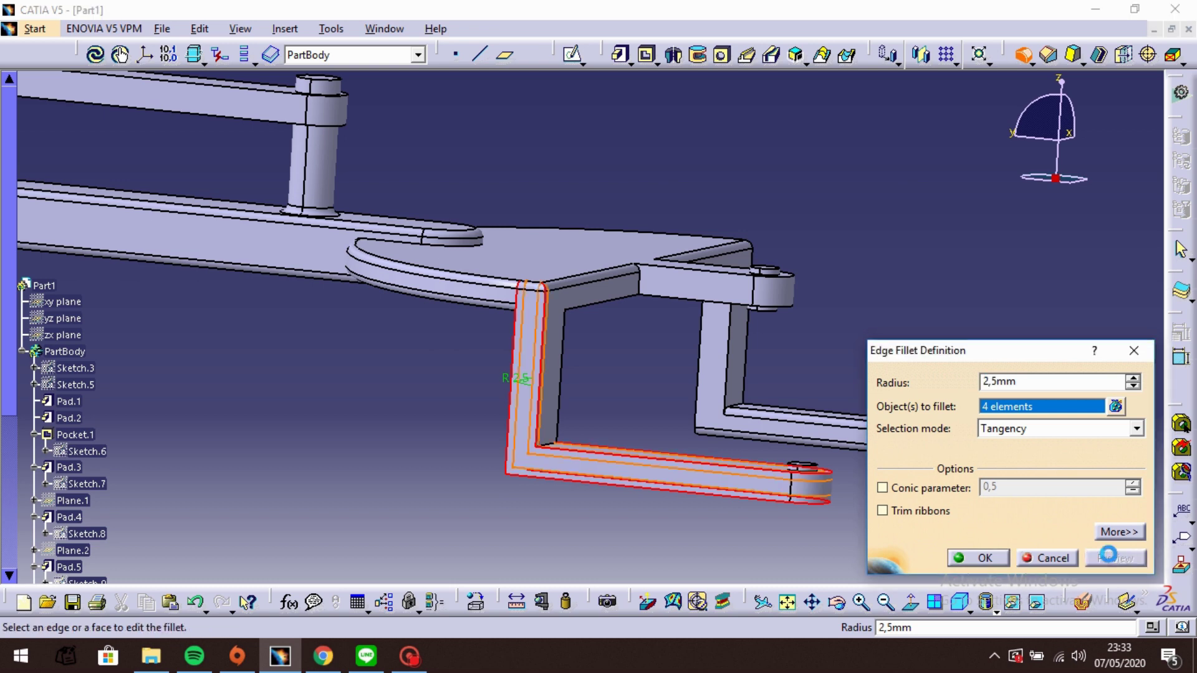
left_click(976, 558)
- Fillet the end edges of the central arm's upper and lower studs and both leg studs with a radius of 1 mm
middle_click_drag(716, 312, 539, 287)
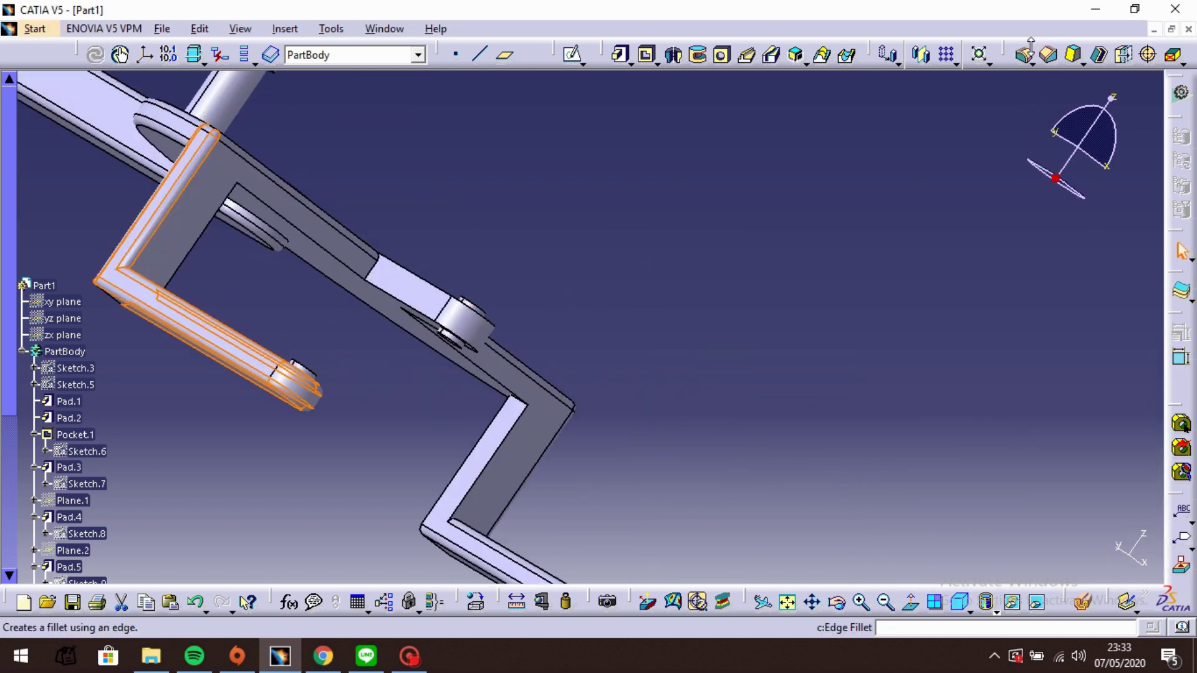
left_click(1022, 53)
left_click(491, 315)
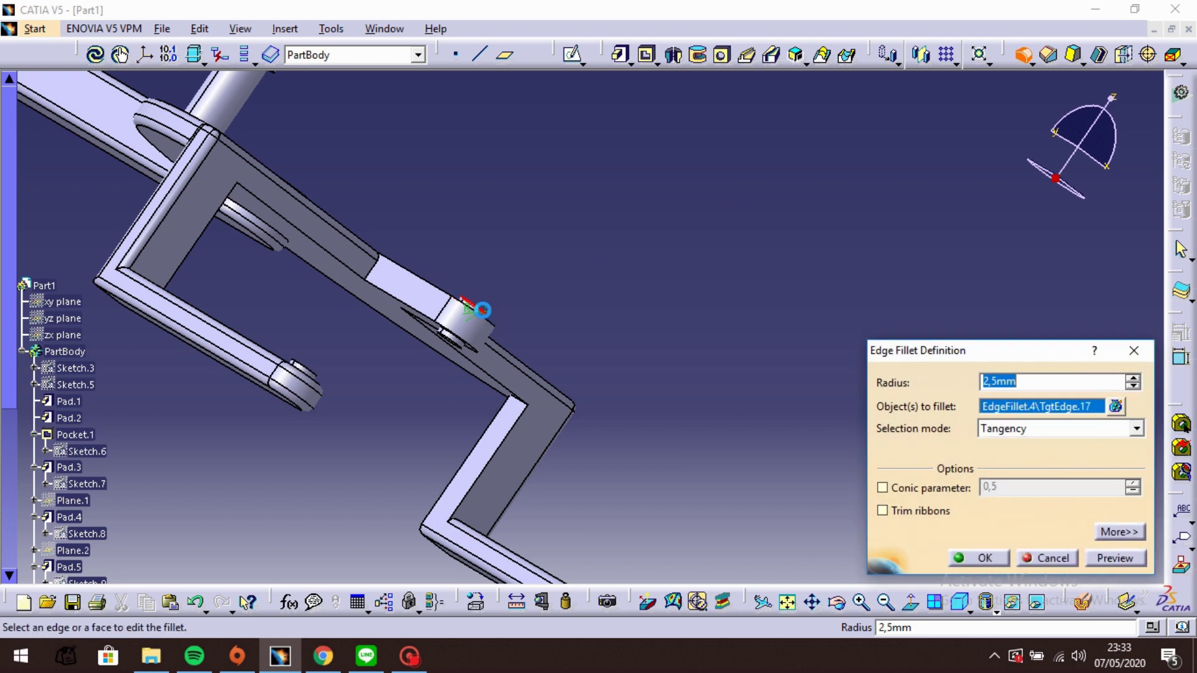
left_click(468, 354)
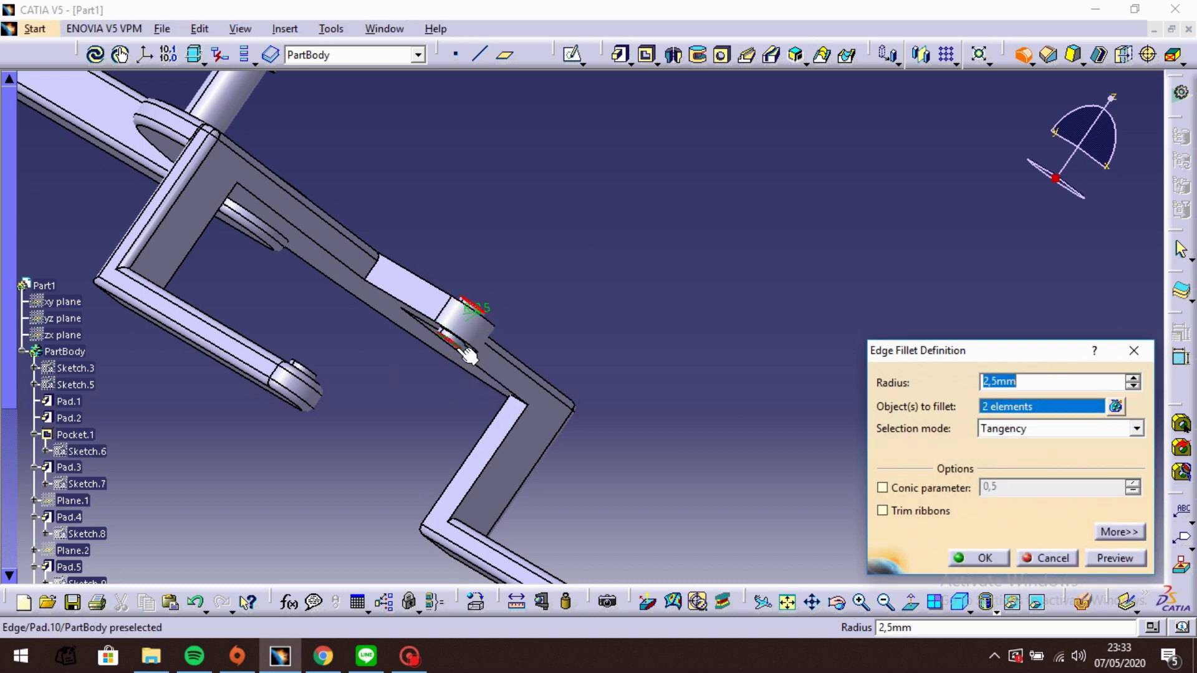
left_click(298, 364)
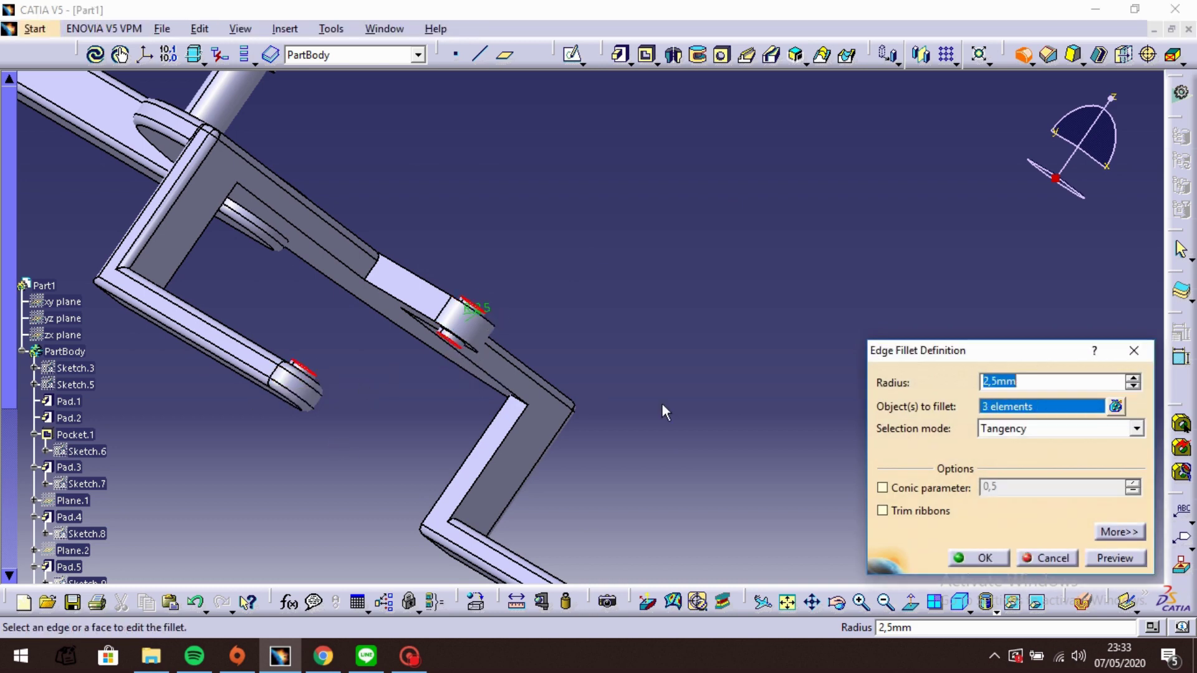
middle_click_drag(682, 401, 570, 267)
left_click(519, 503)
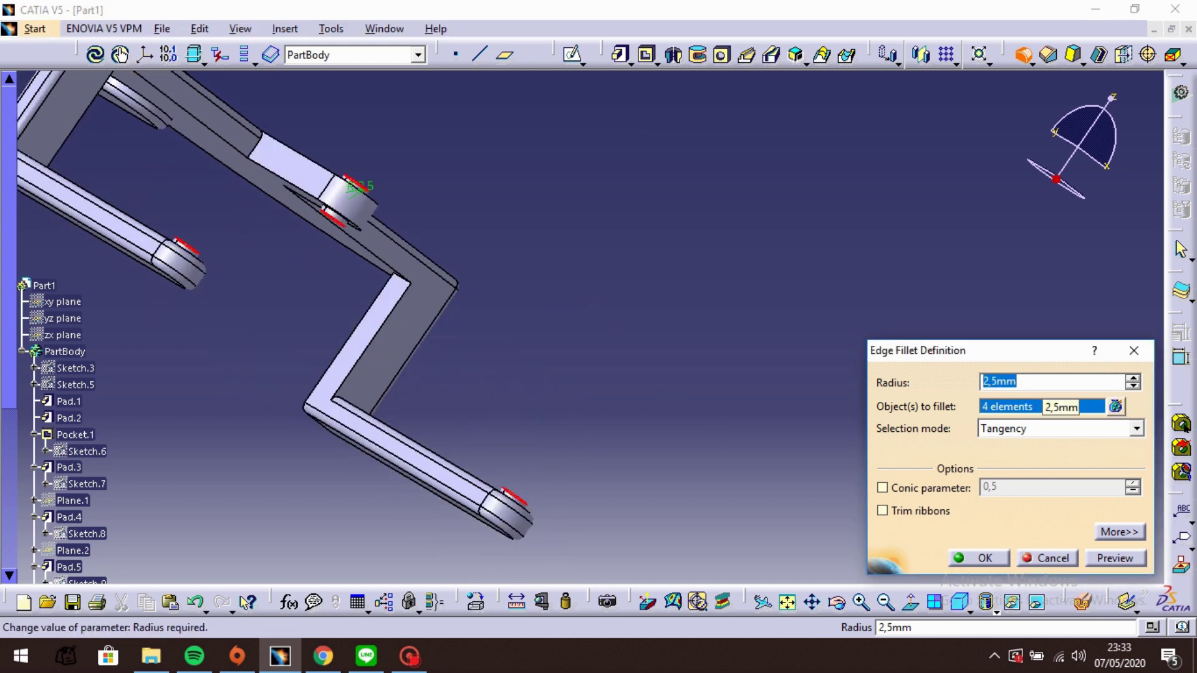
type("1")
left_click(1103, 556)
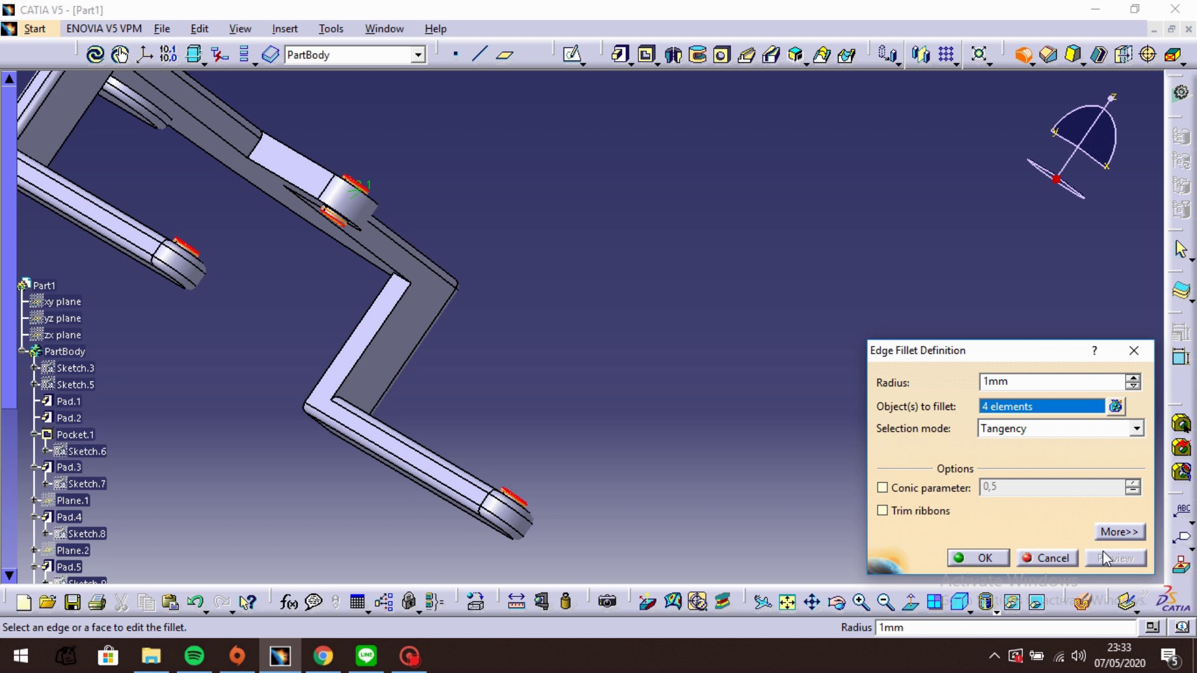
left_click(985, 558)
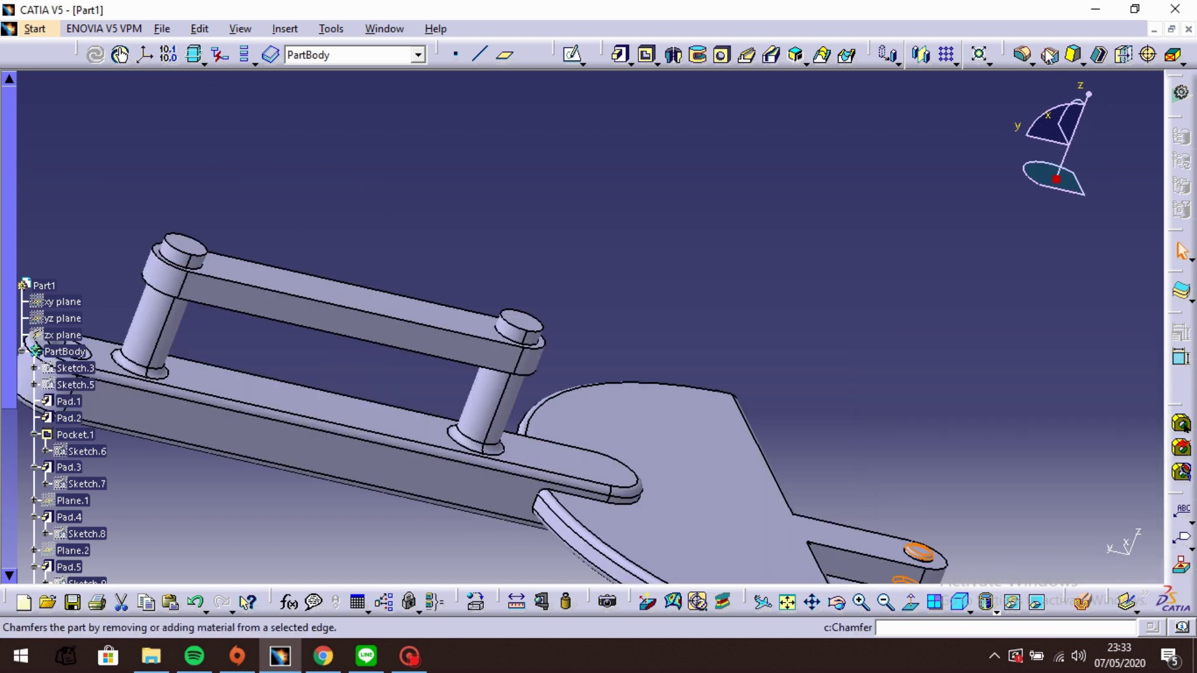
- Apply an edge fillet with a radius of 2,5 mm to the upper and lower faces of the raised grip bar
left_click(413, 324)
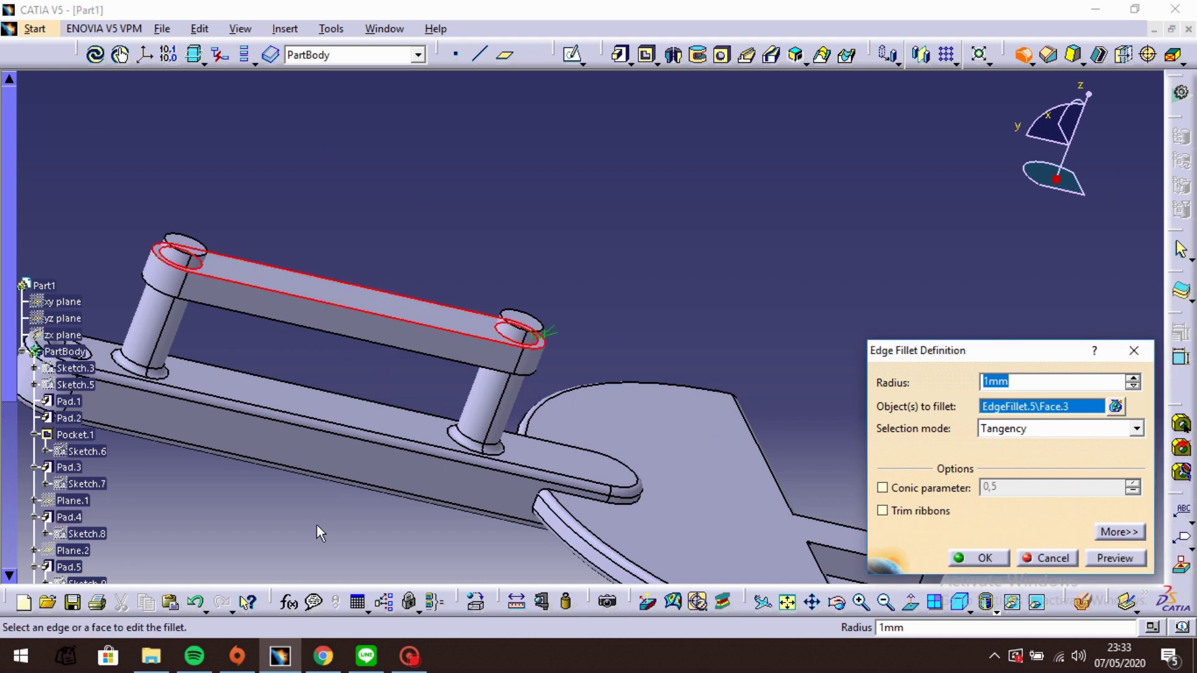
middle_click_drag(316, 525, 407, 433)
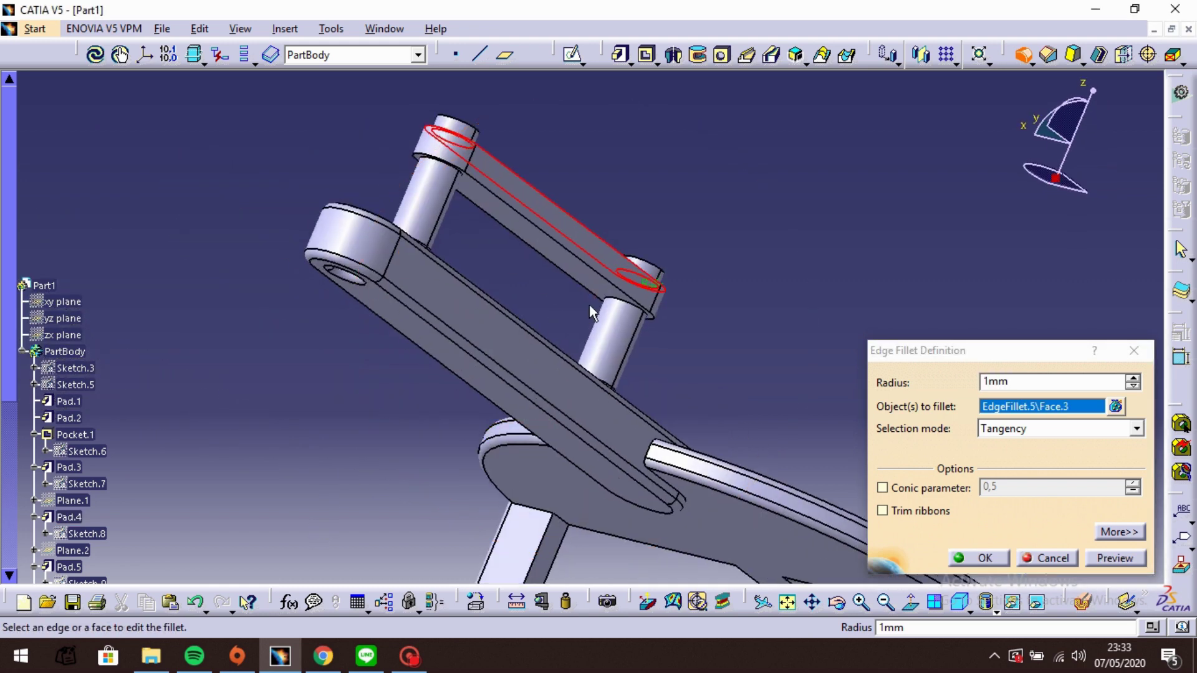
left_click(567, 265)
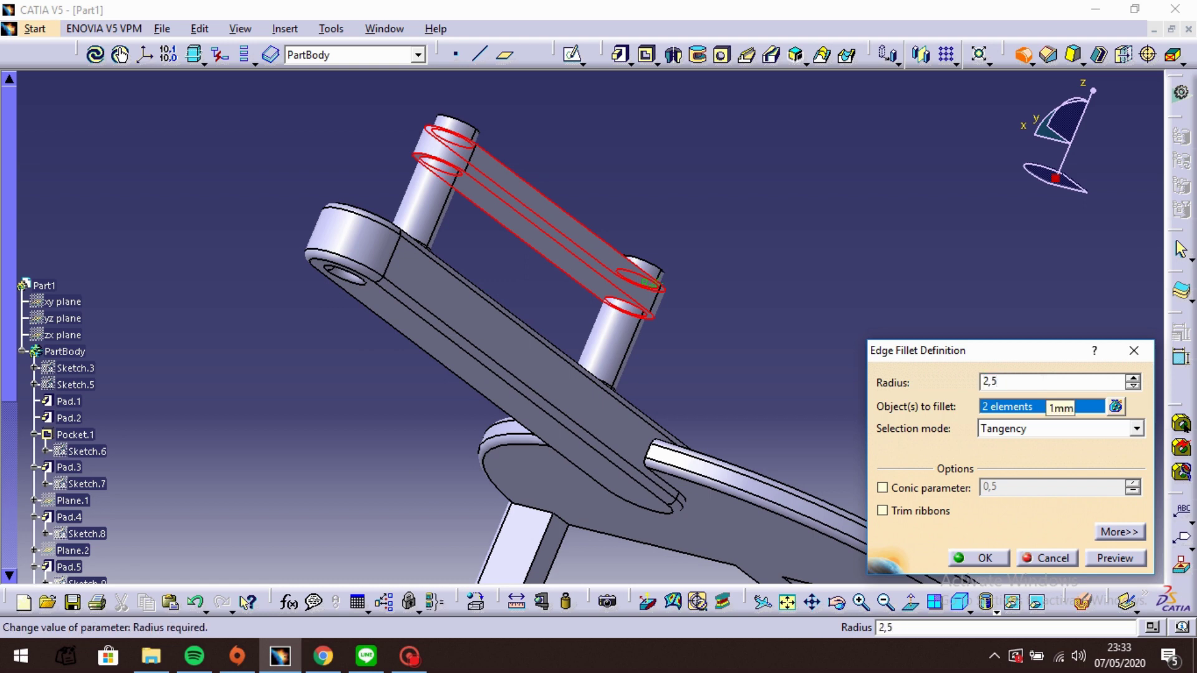
left_click(1126, 559)
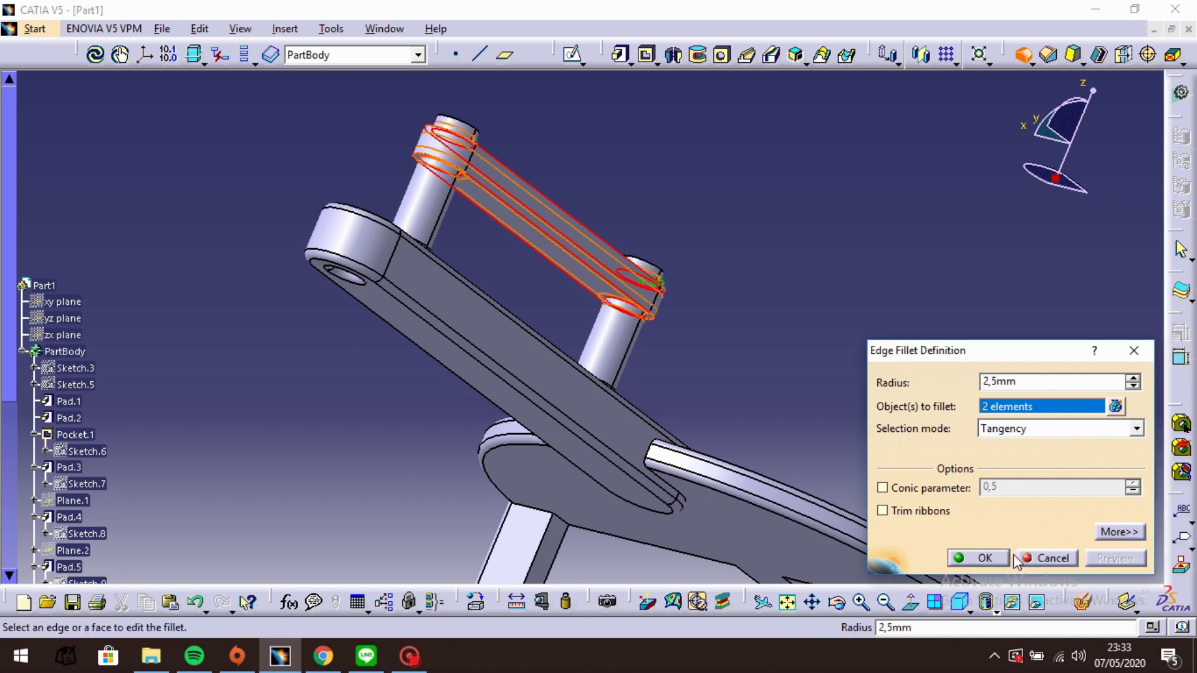
left_click(980, 558)
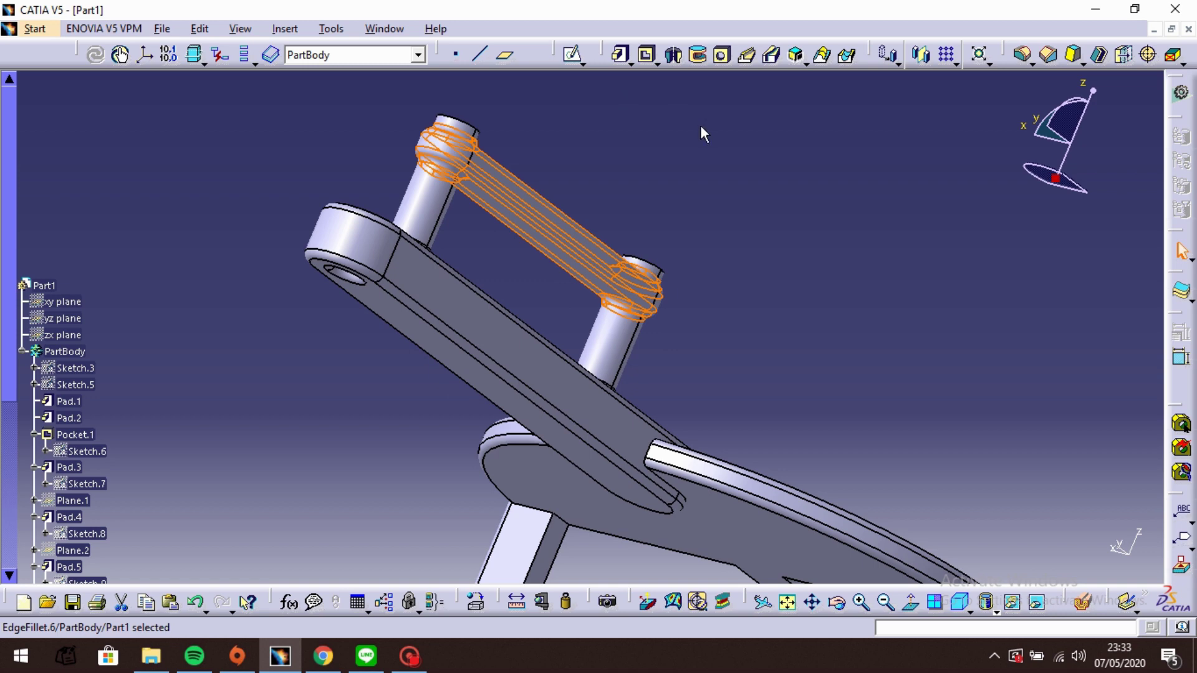
- Fillet the circular top edges of the two studs on the raised grip with a radius of 1 mm
middle_click_drag(703, 134, 604, 243)
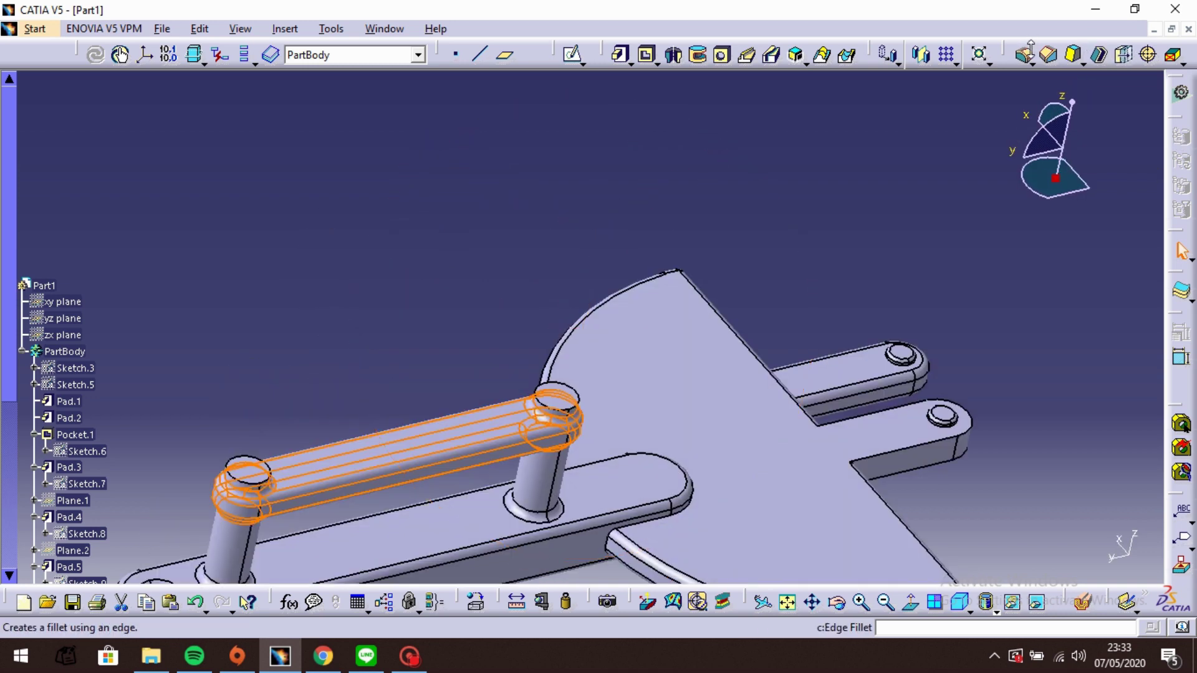
left_click(1024, 54)
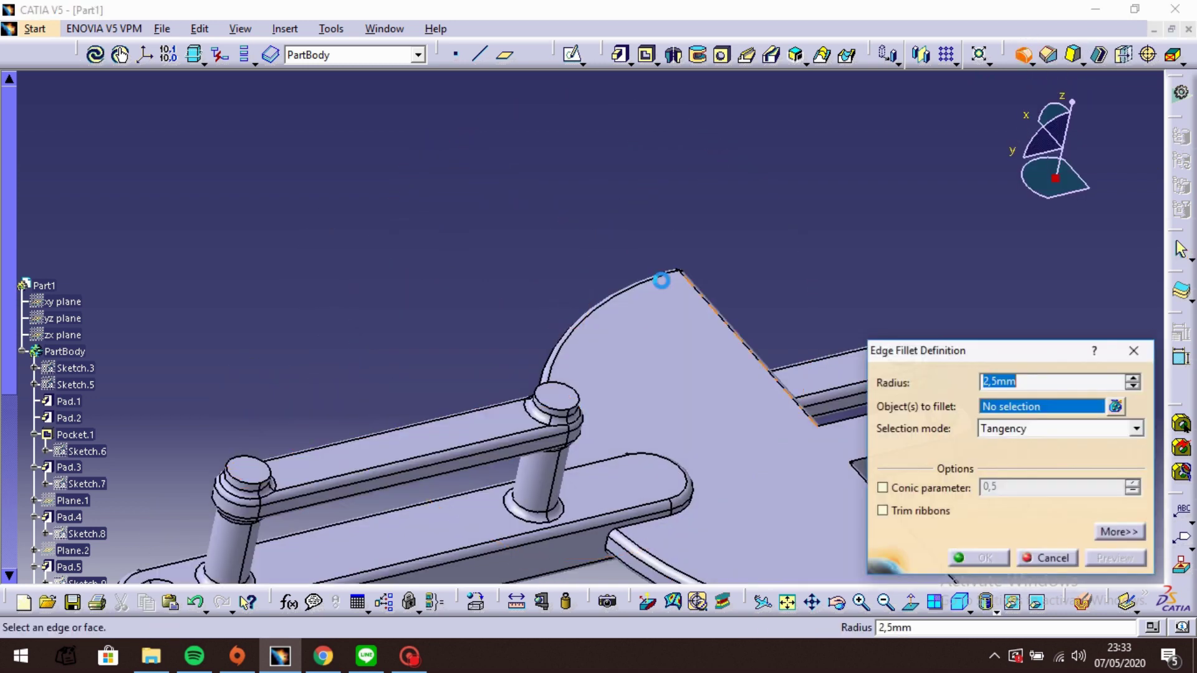
left_click(563, 401)
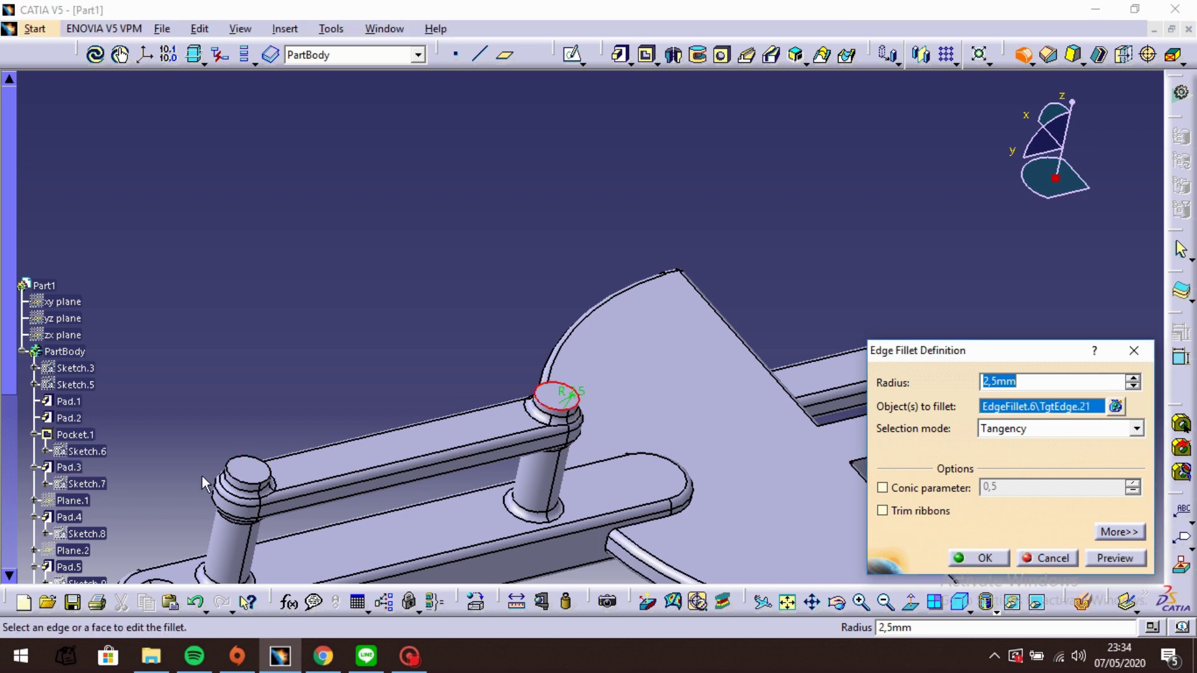
left_click(265, 481)
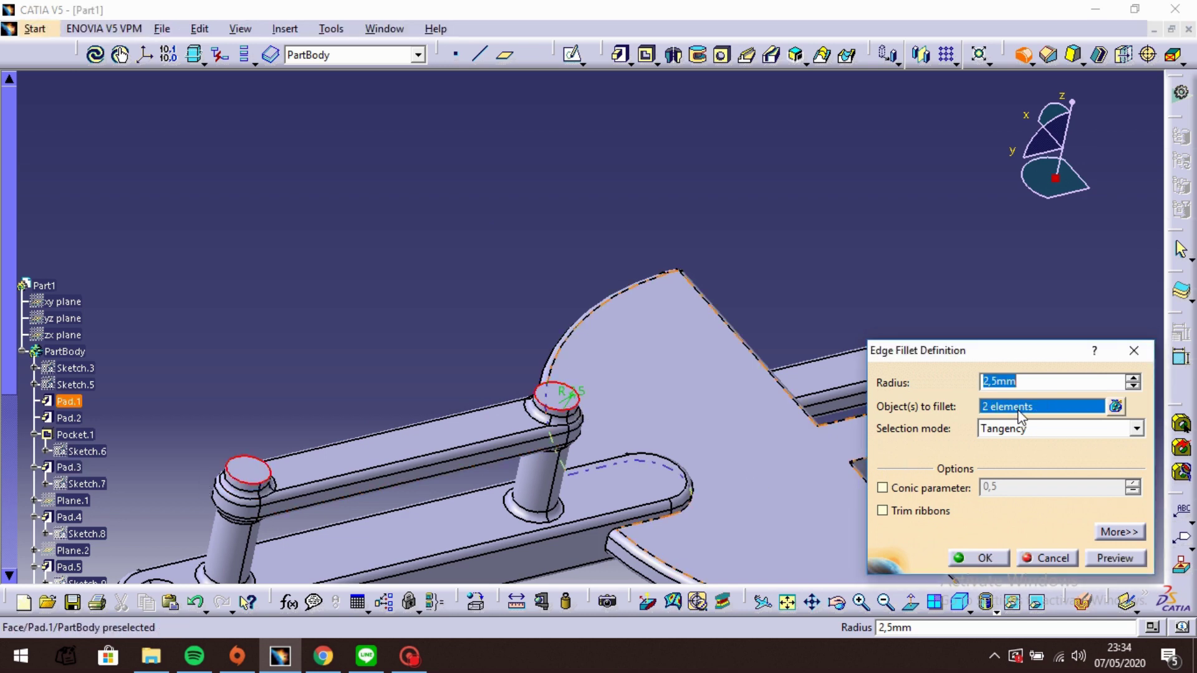
left_click(1116, 558)
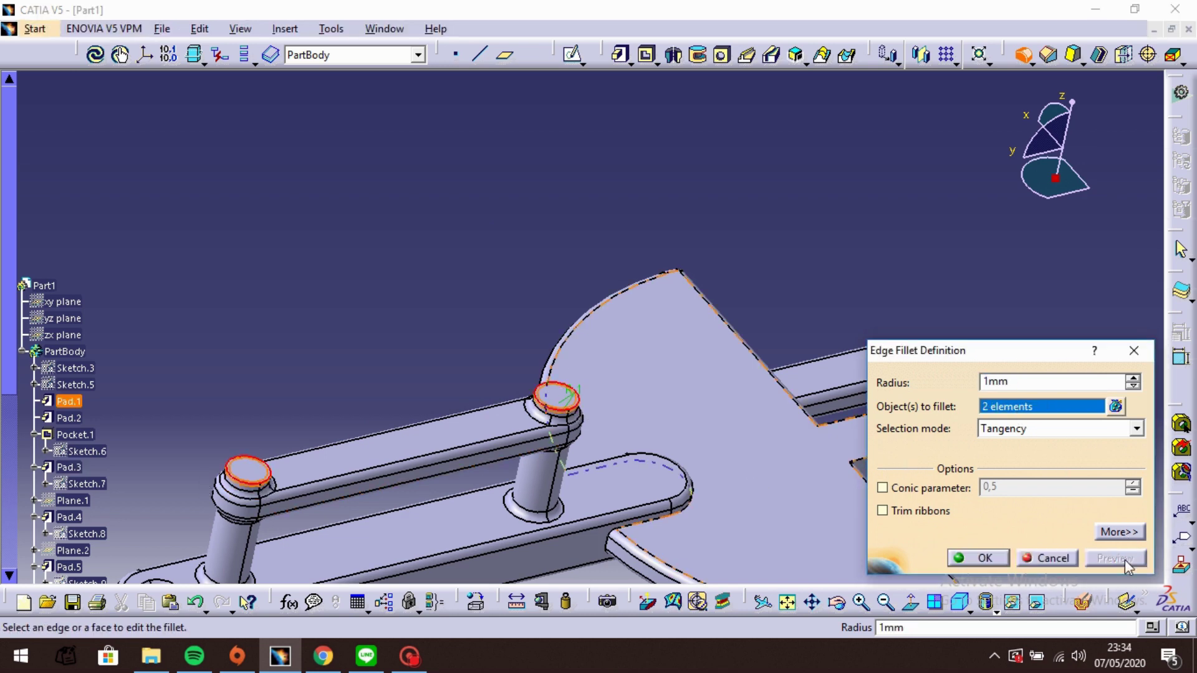
left_click(986, 558)
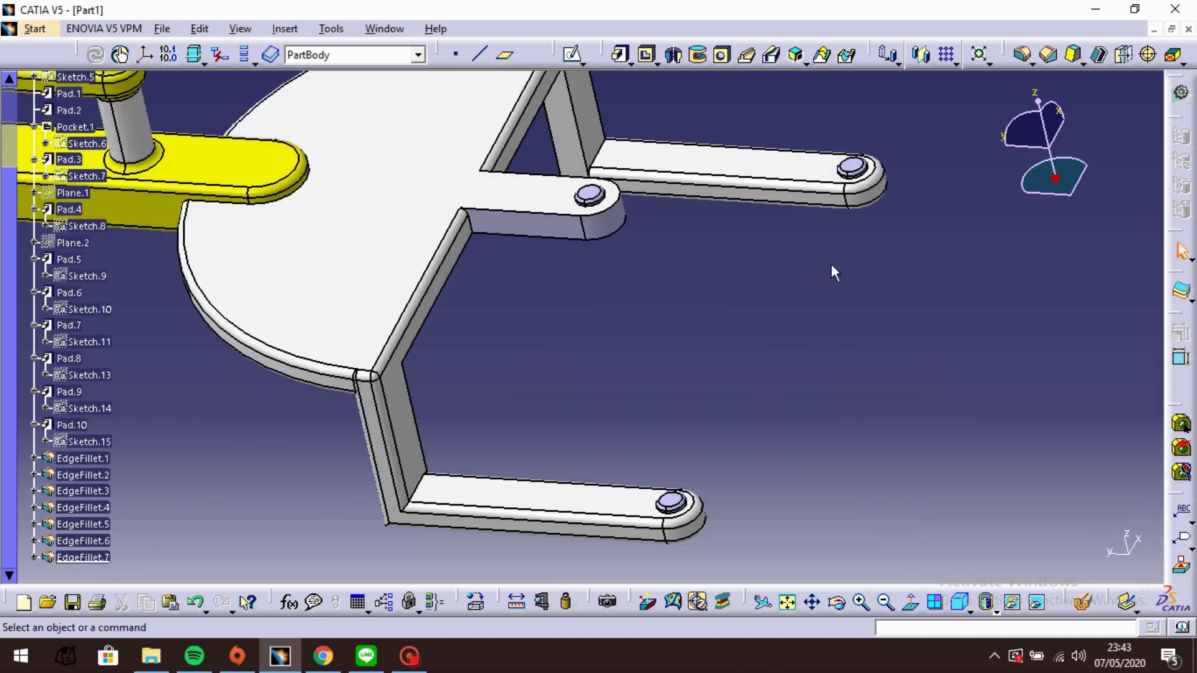
- Fillet the upper and lower outer edges of the round-ended central arm with a radius of 2,5 mm
left_click(1023, 55)
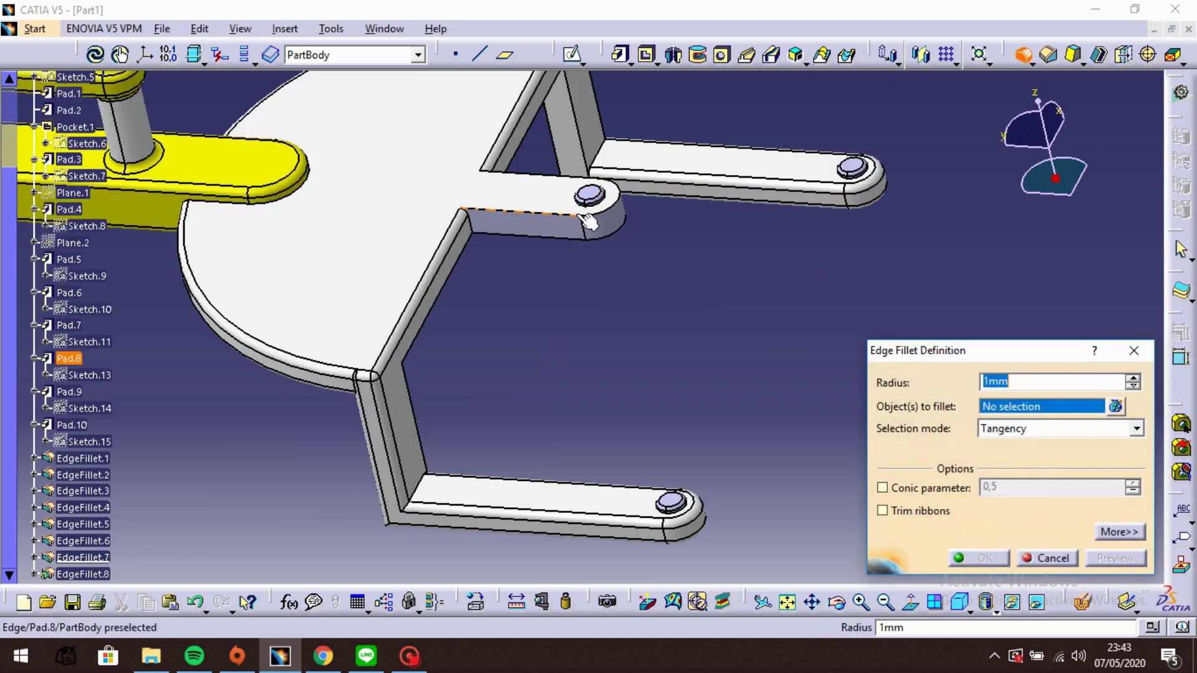
left_click(570, 216)
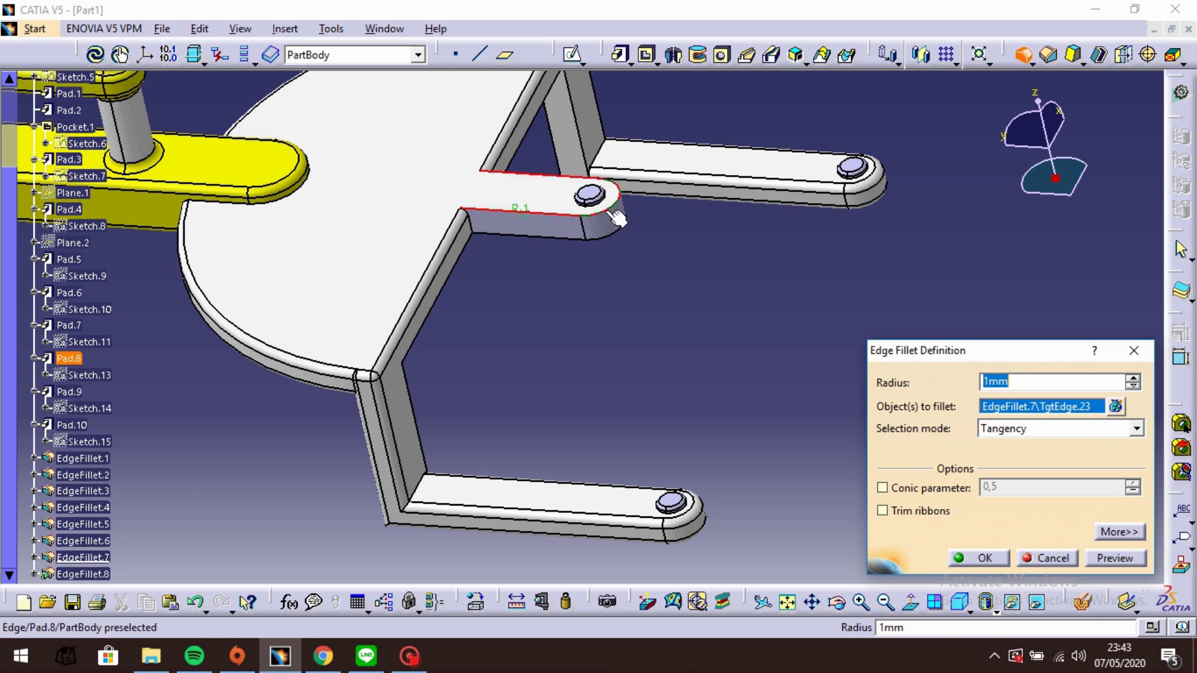
middle_click_drag(636, 290, 547, 134)
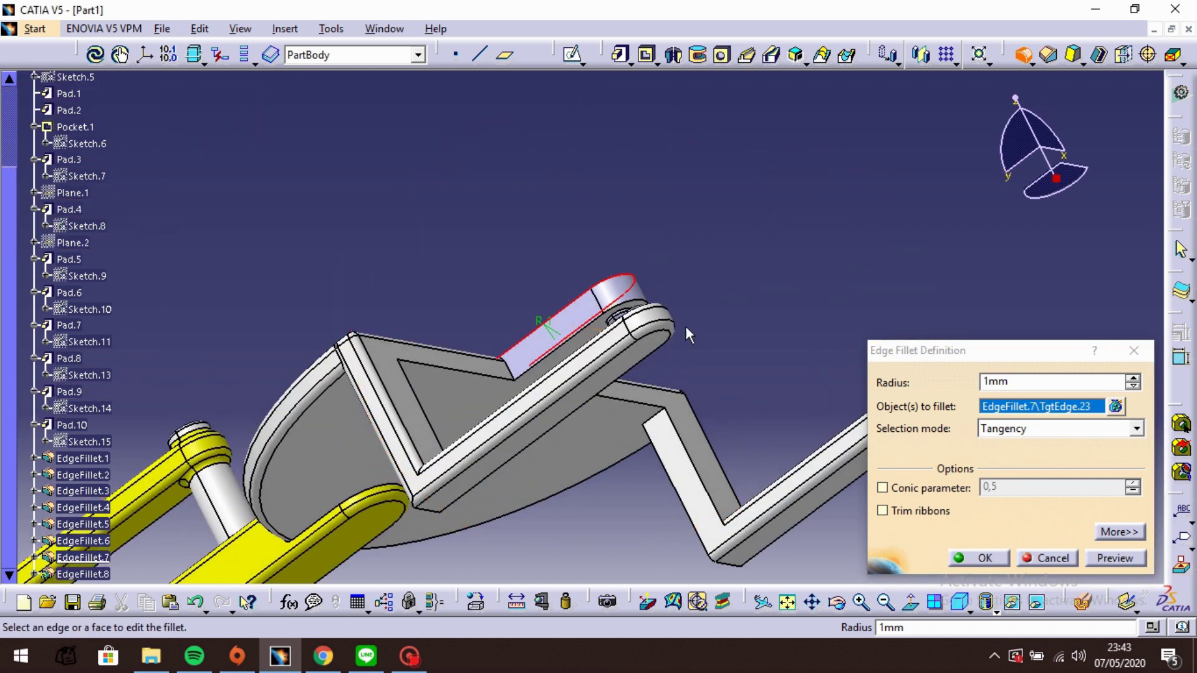
middle_click_drag(732, 323, 686, 330)
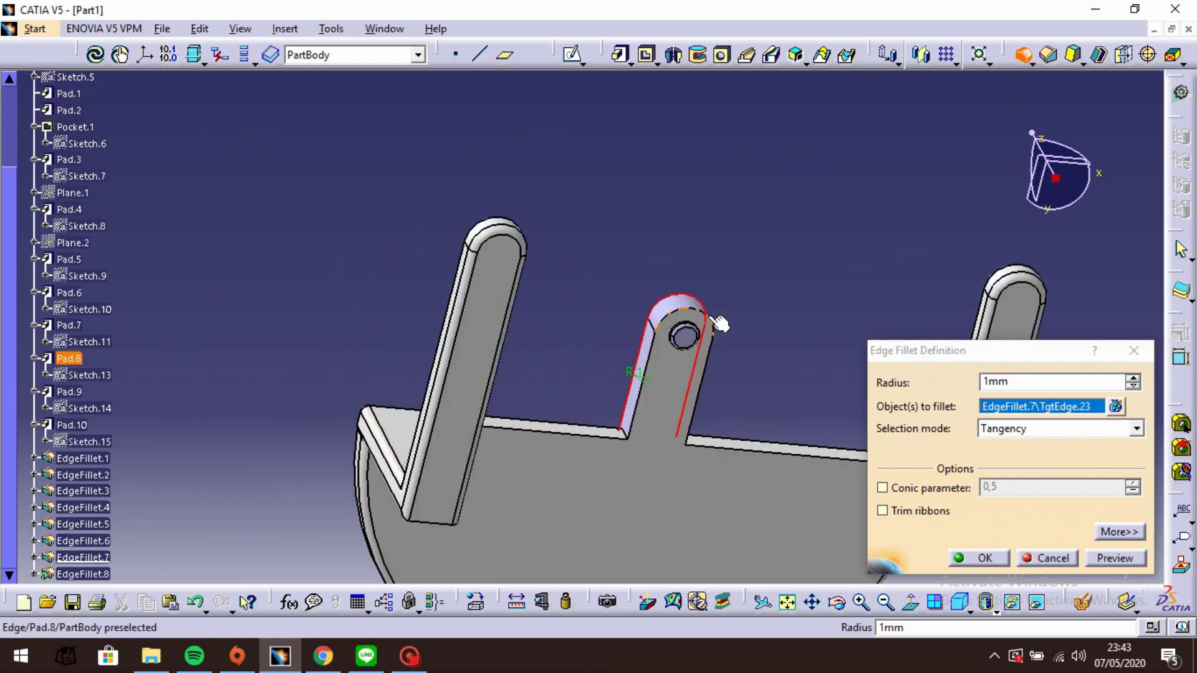
left_click(717, 353)
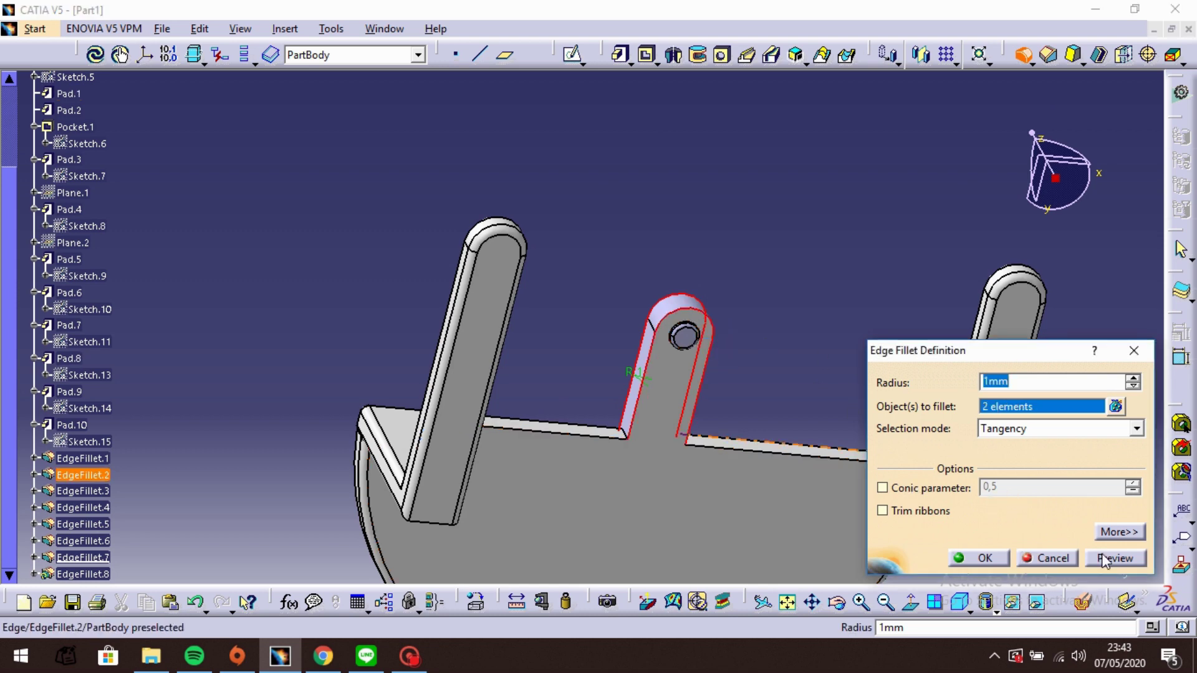
type("2,5")
left_click(1115, 558)
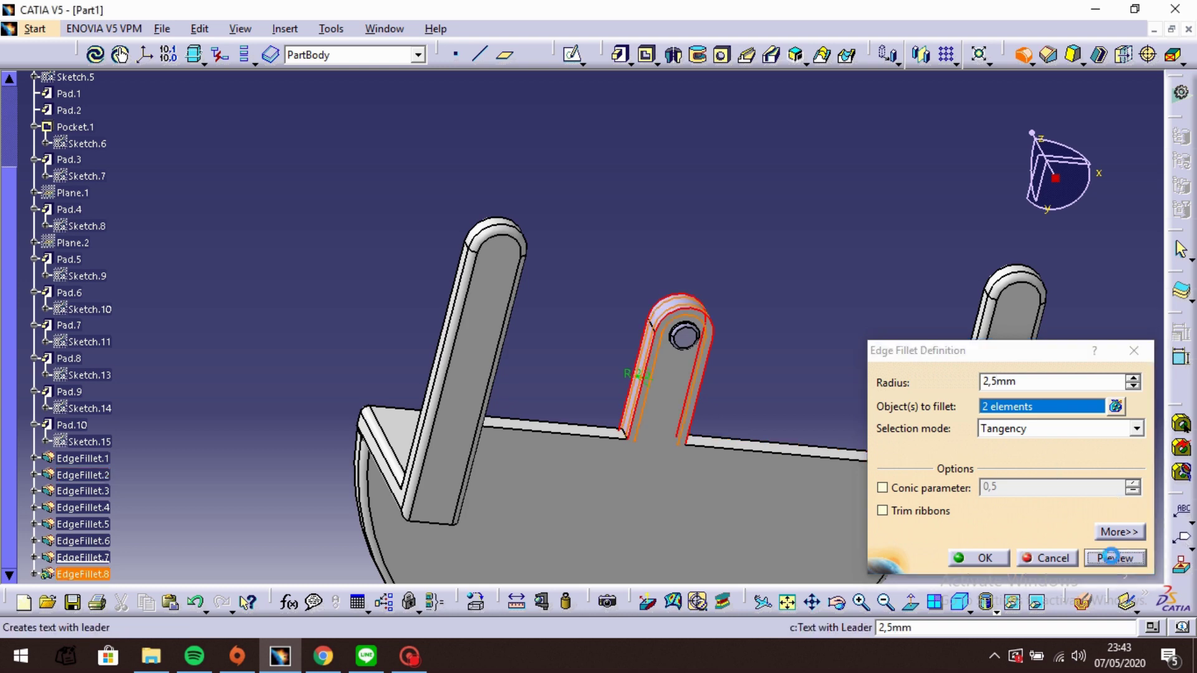
left_click(985, 558)
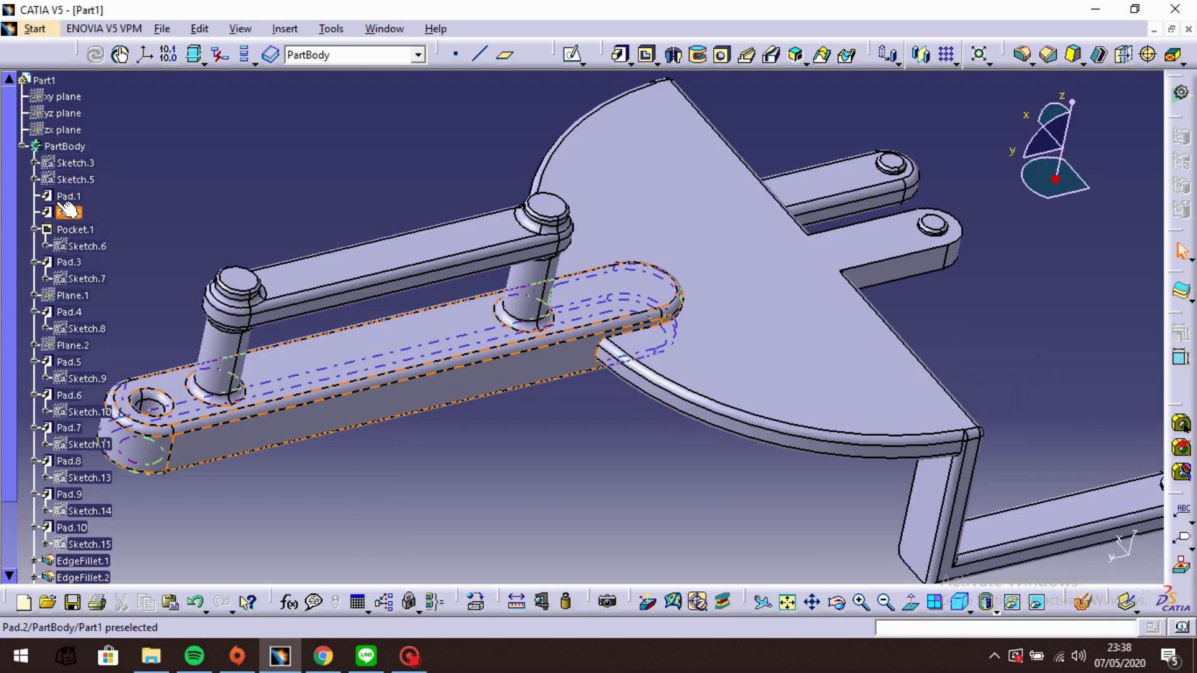
- Set the fill colour of Pad.2, the long rounded handle, to yellow
right_click(67, 214)
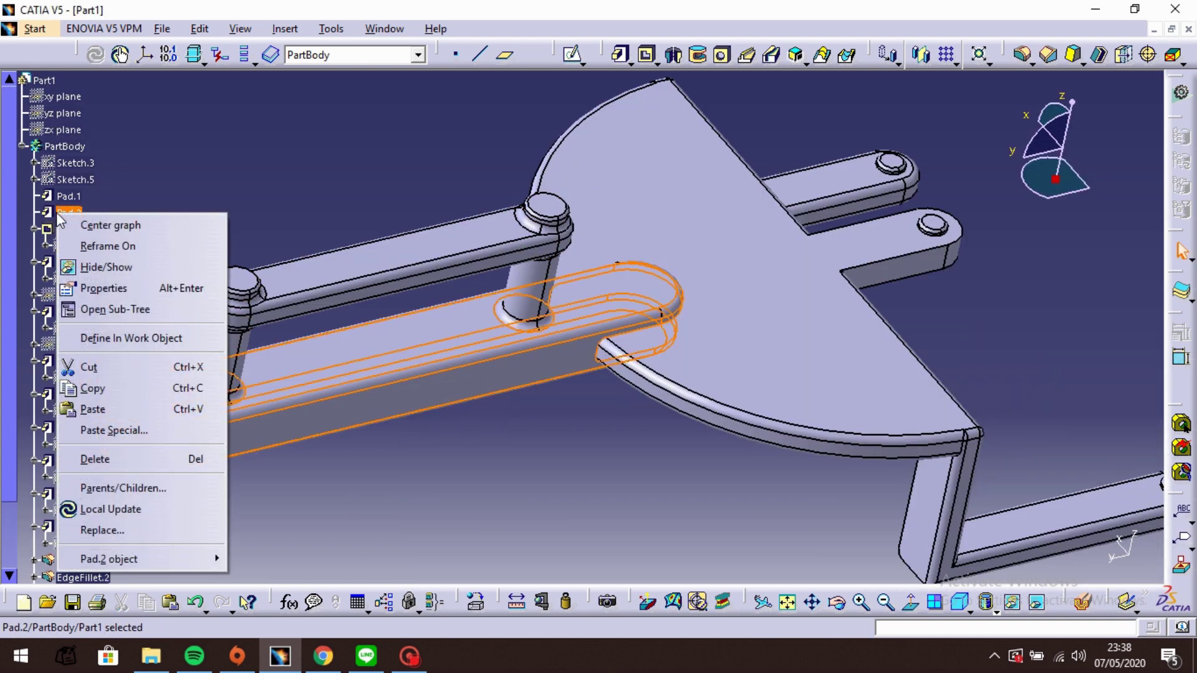
left_click(129, 288)
left_click(278, 172)
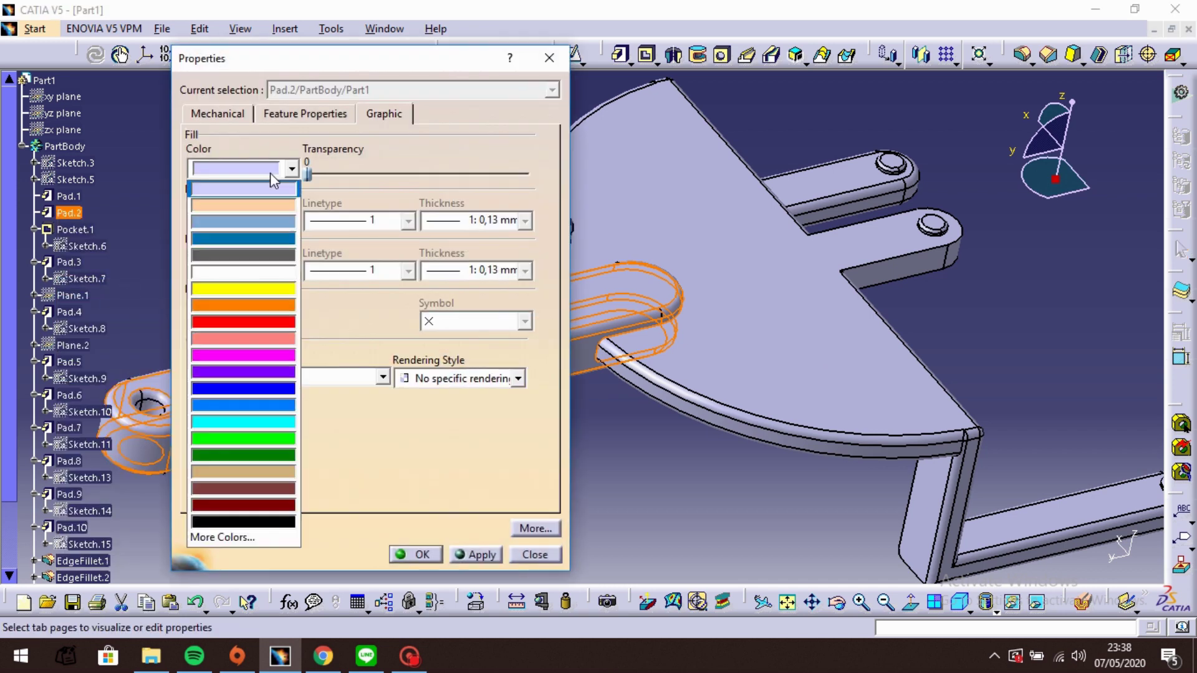
left_click(231, 287)
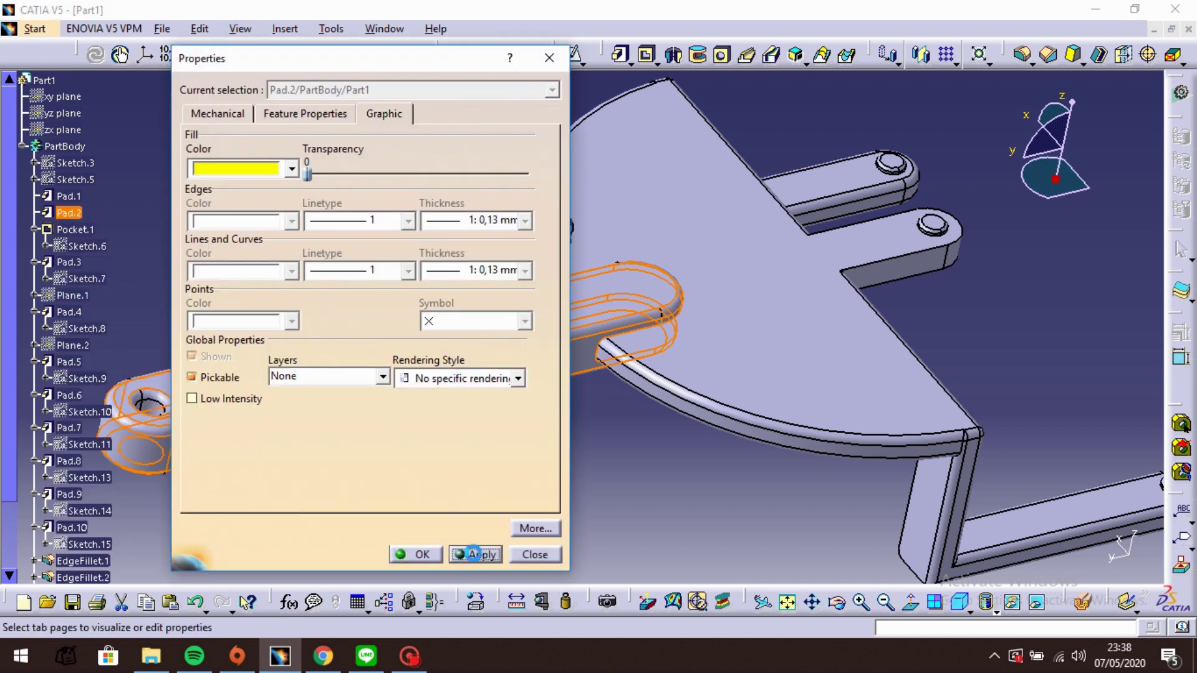
left_click(480, 555)
left_click(416, 554)
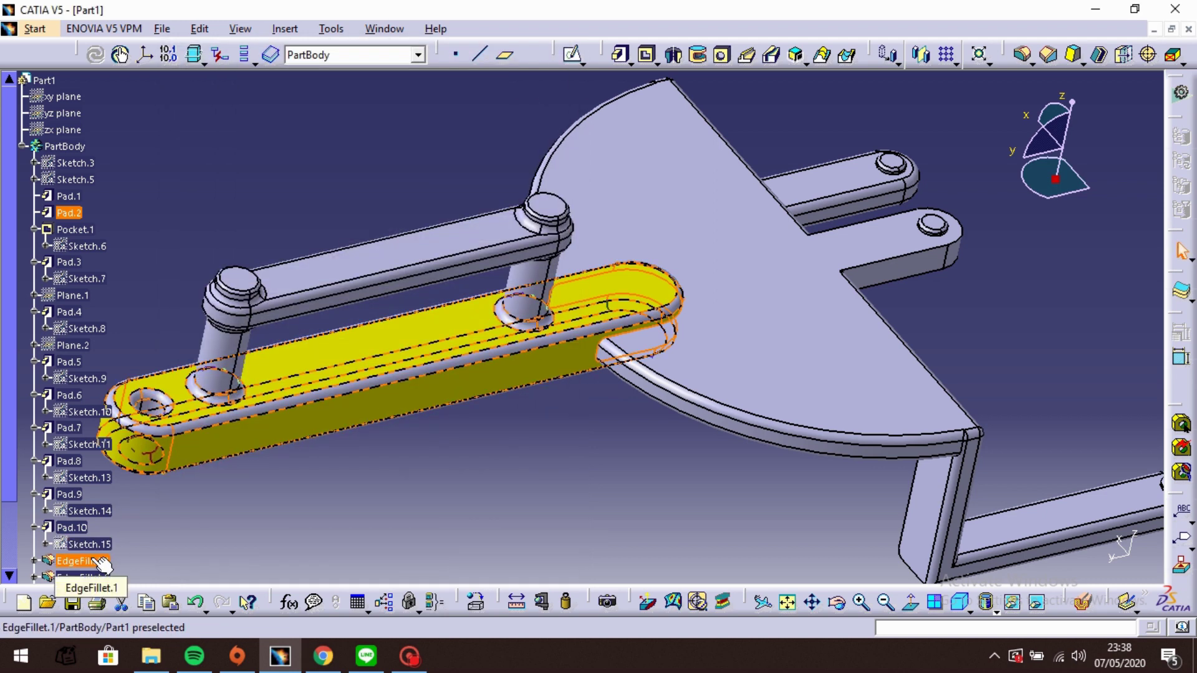
- Set the fill colour of EdgeFillet.1, the rounded edges of the long handle, to yellow
right_click(97, 563)
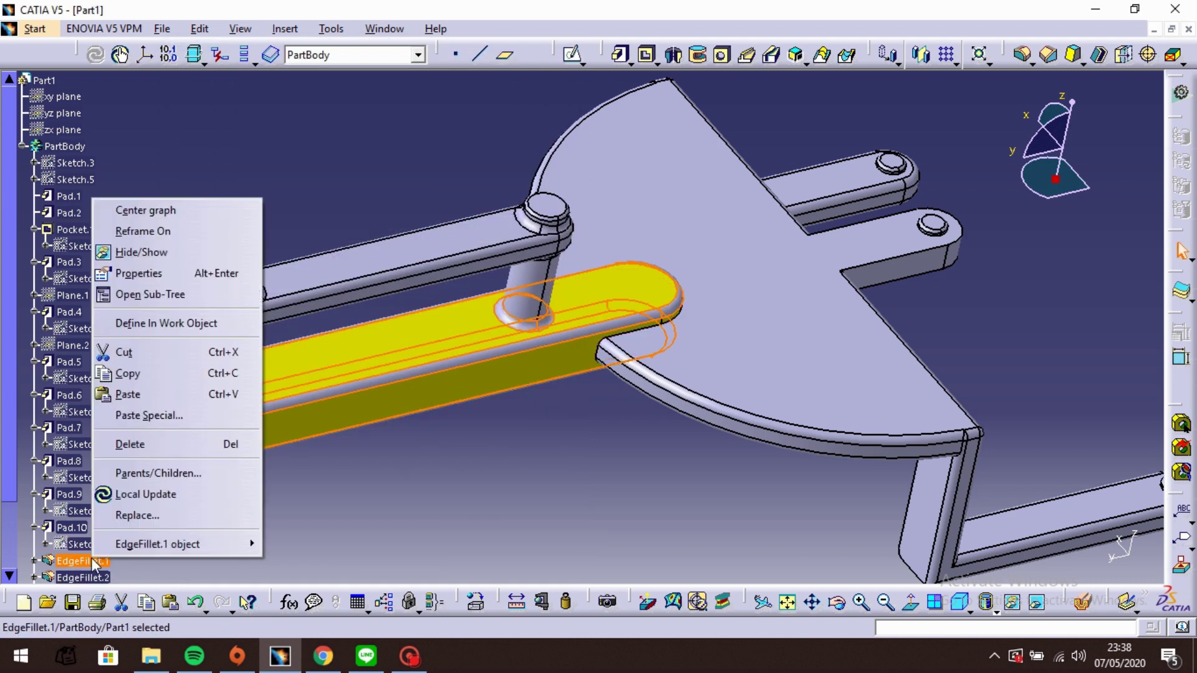
left_click(150, 272)
left_click(248, 167)
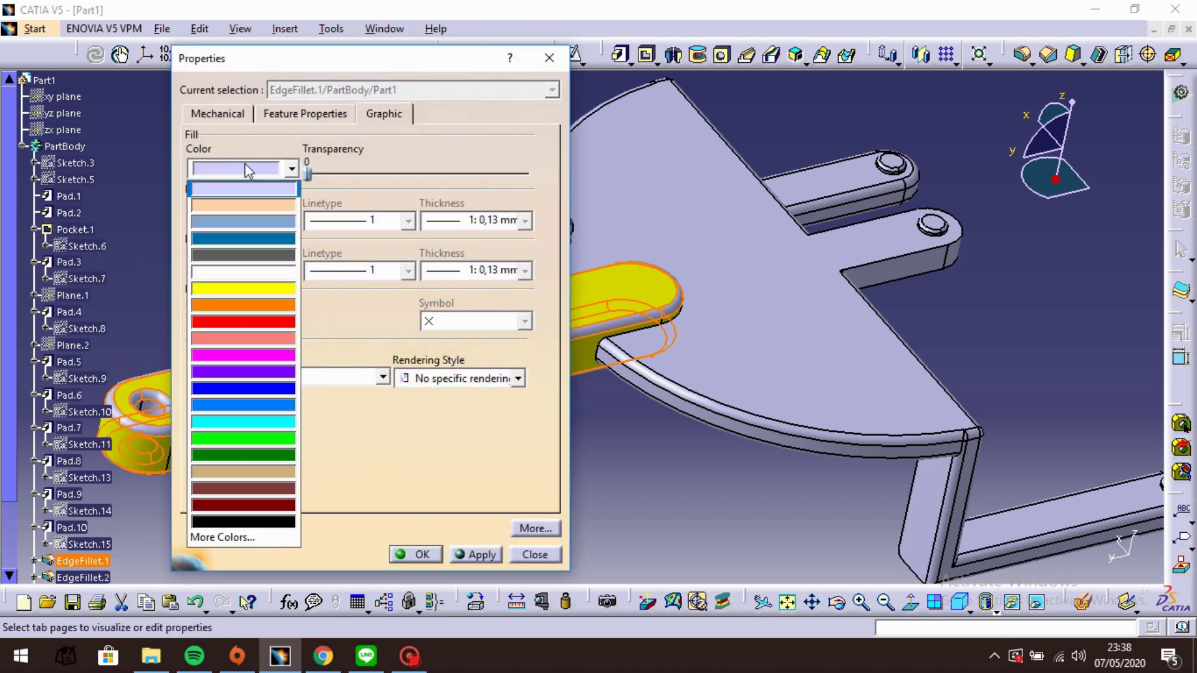
left_click(218, 293)
left_click(472, 554)
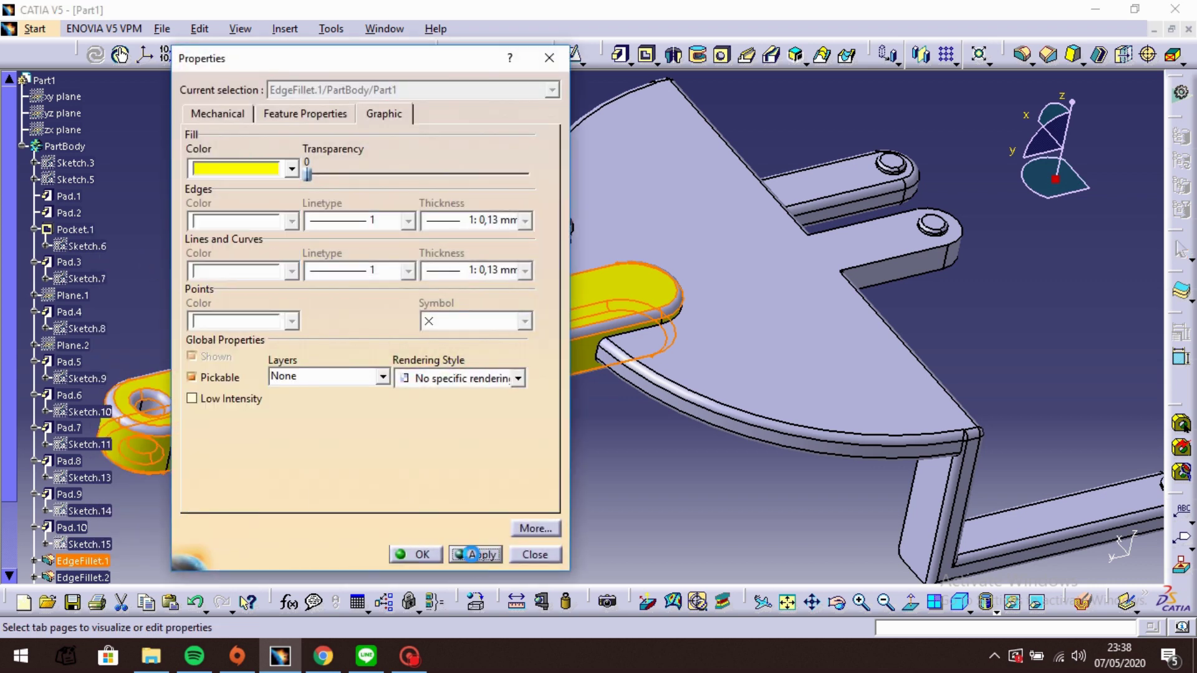
left_click(419, 554)
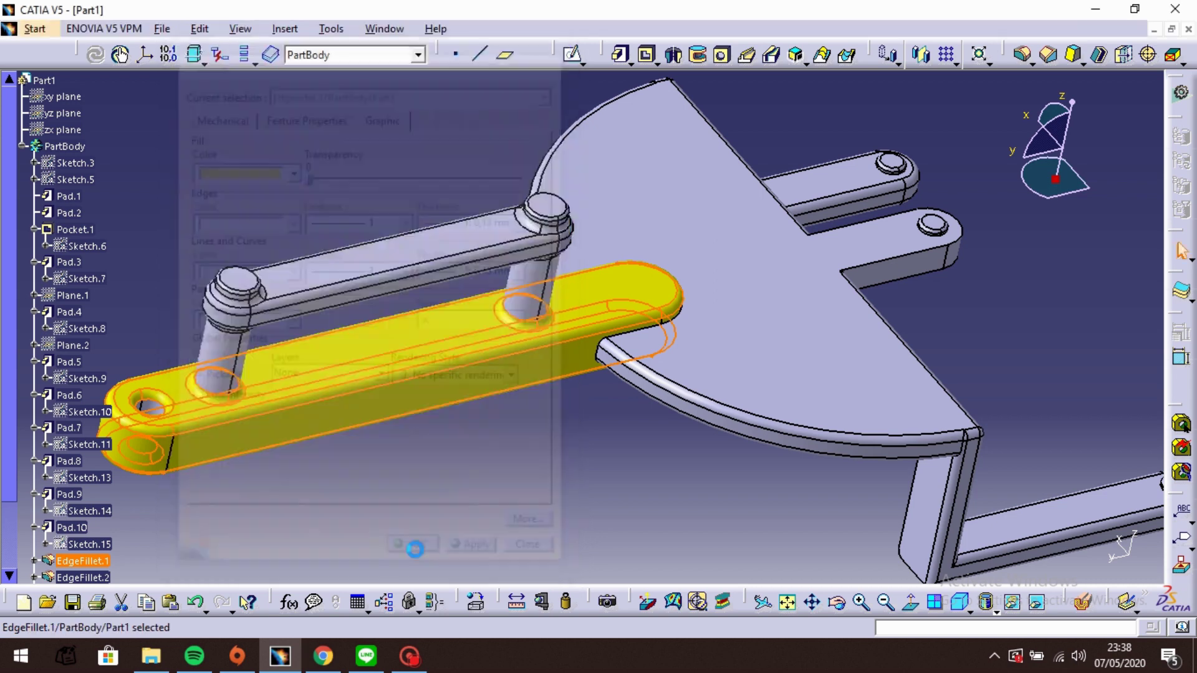
- Set the fill colour of Pad.4, the raised grip bar above the handle, to yellow and clear the selection
right_click(70, 313)
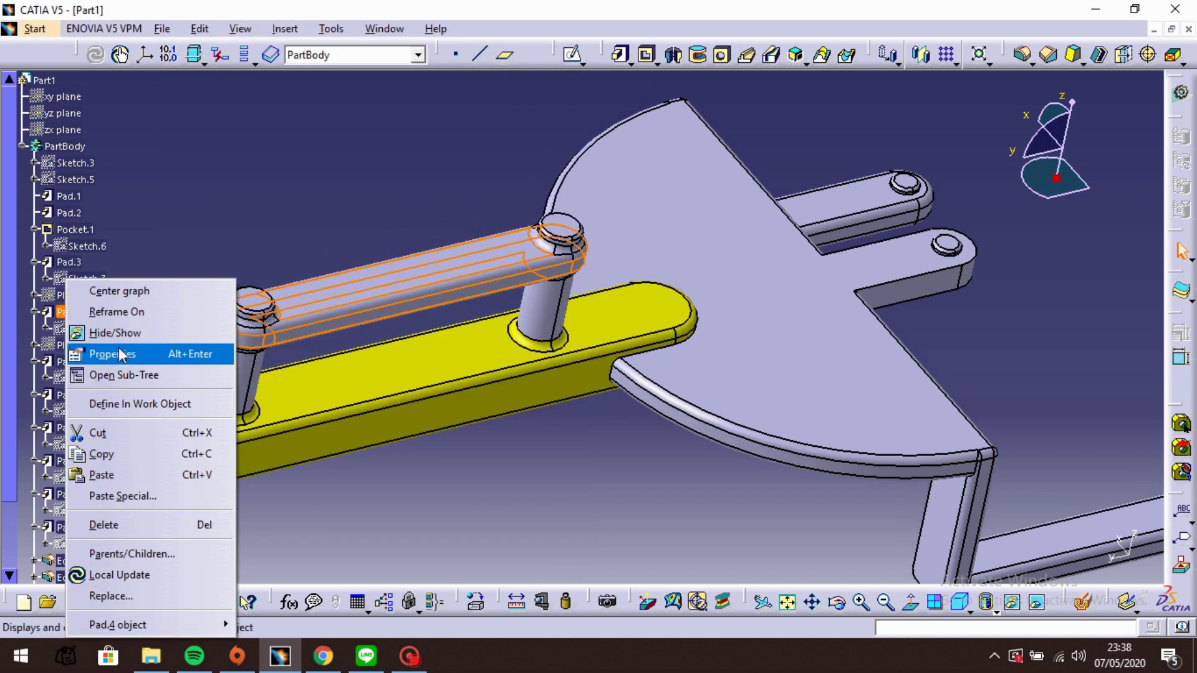
left_click(123, 354)
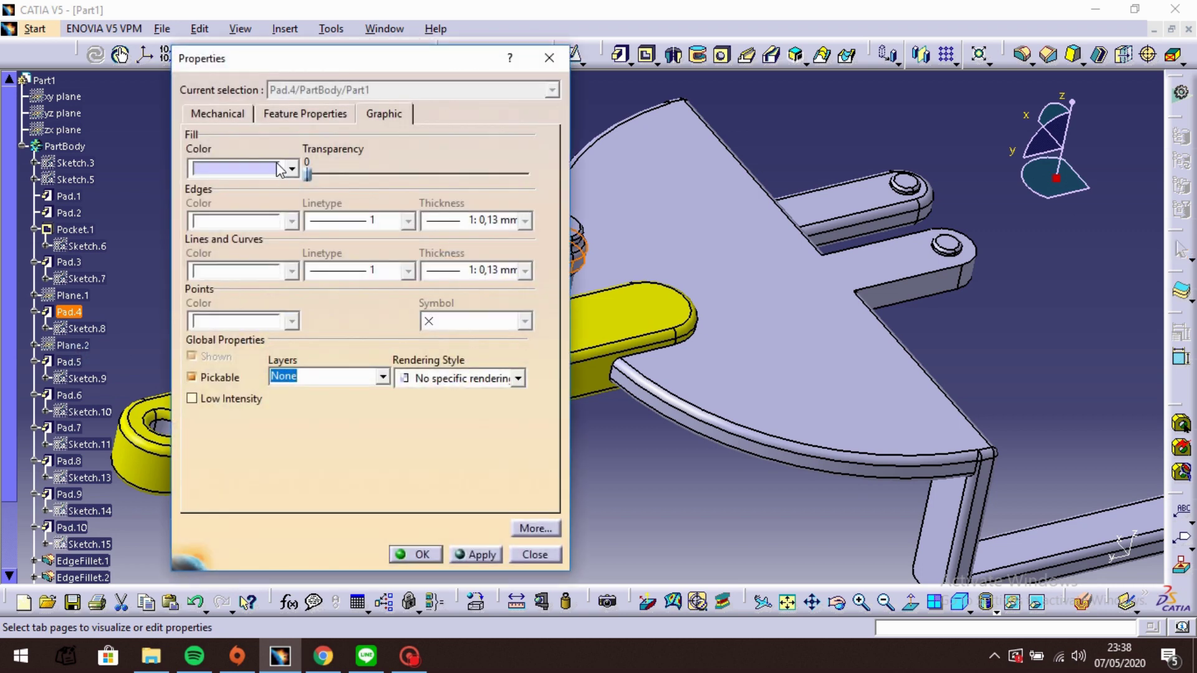
left_click(281, 170)
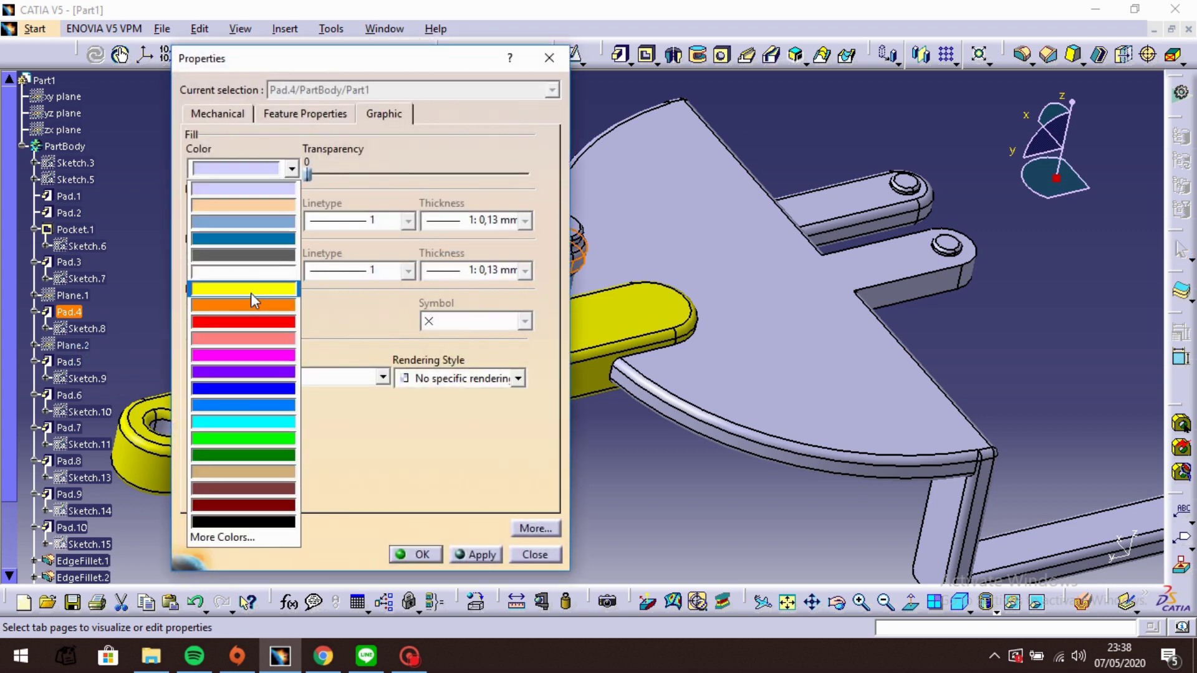
left_click(252, 291)
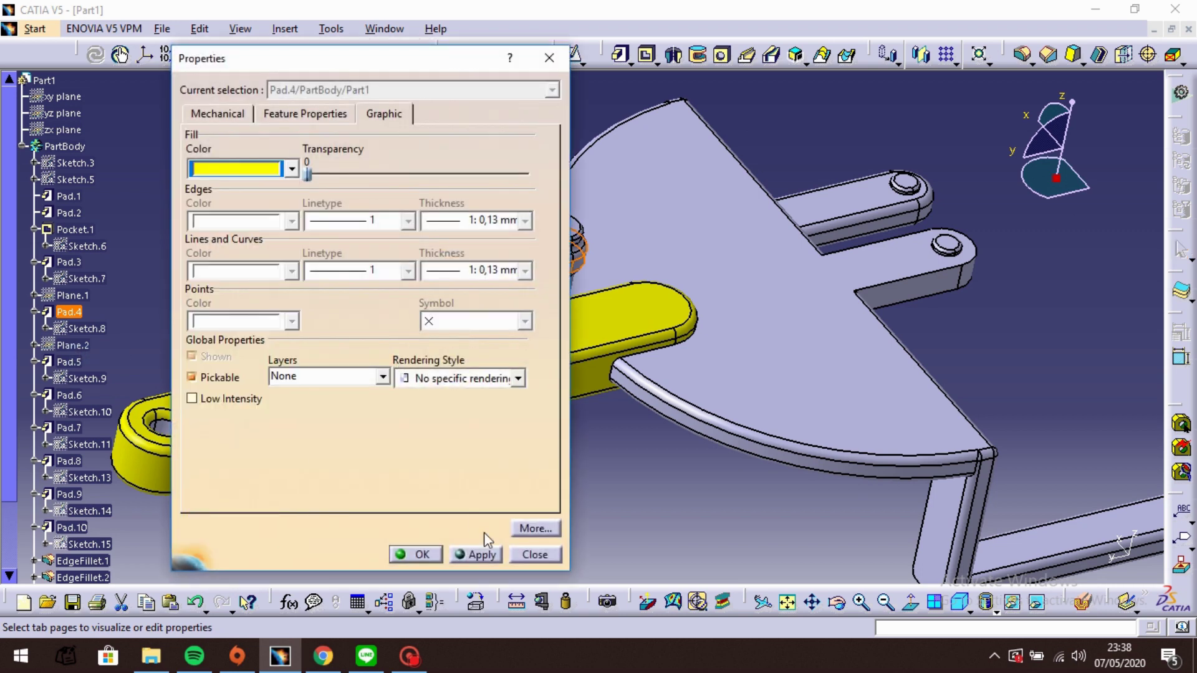
left_click(485, 554)
left_click(411, 552)
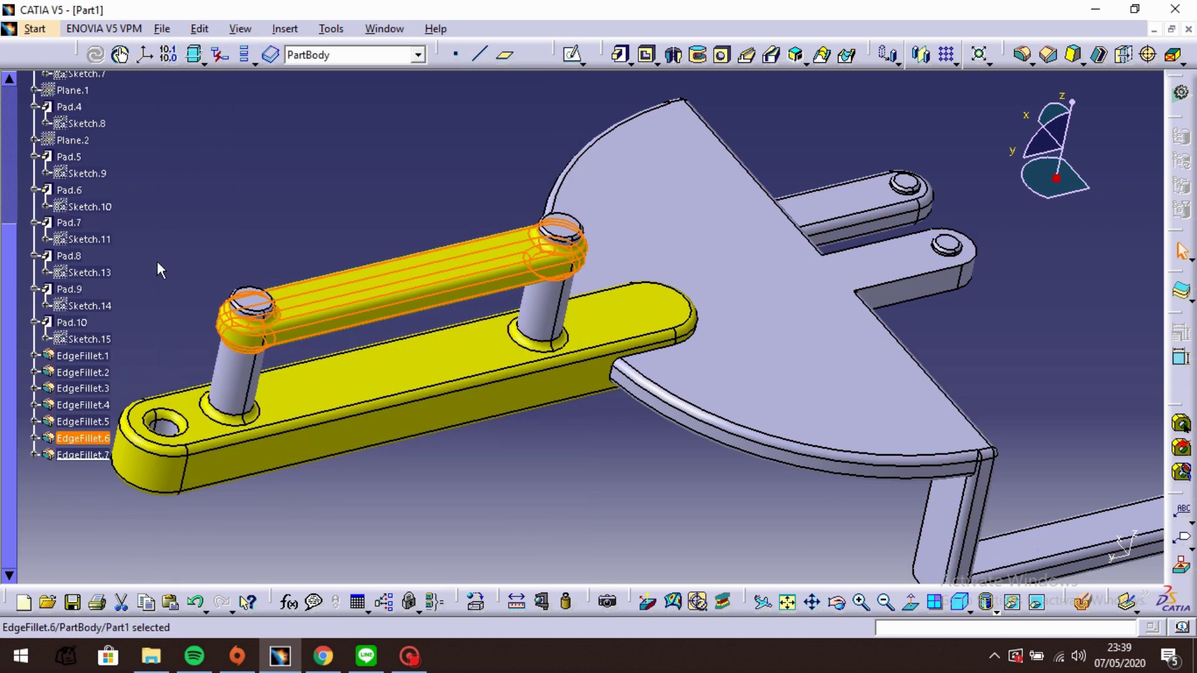
left_click(165, 249)
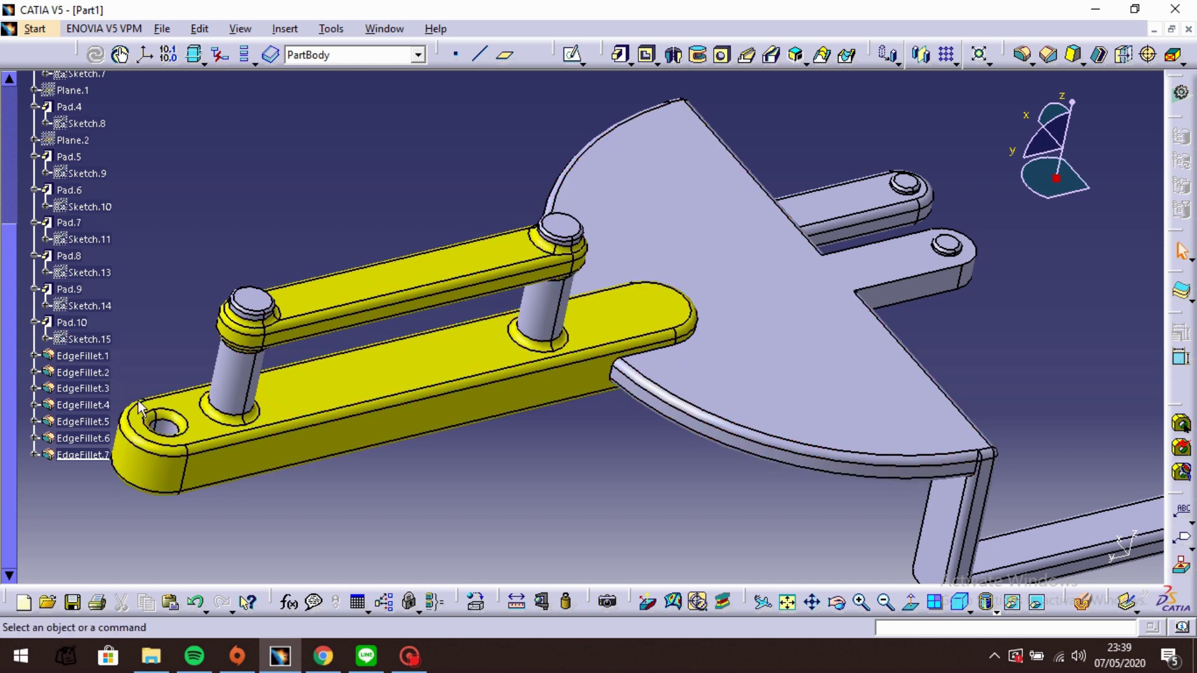
- Set the fill colour of Pad.3, the two cylindrical posts that carry the raised grip, to white
left_click(100, 359)
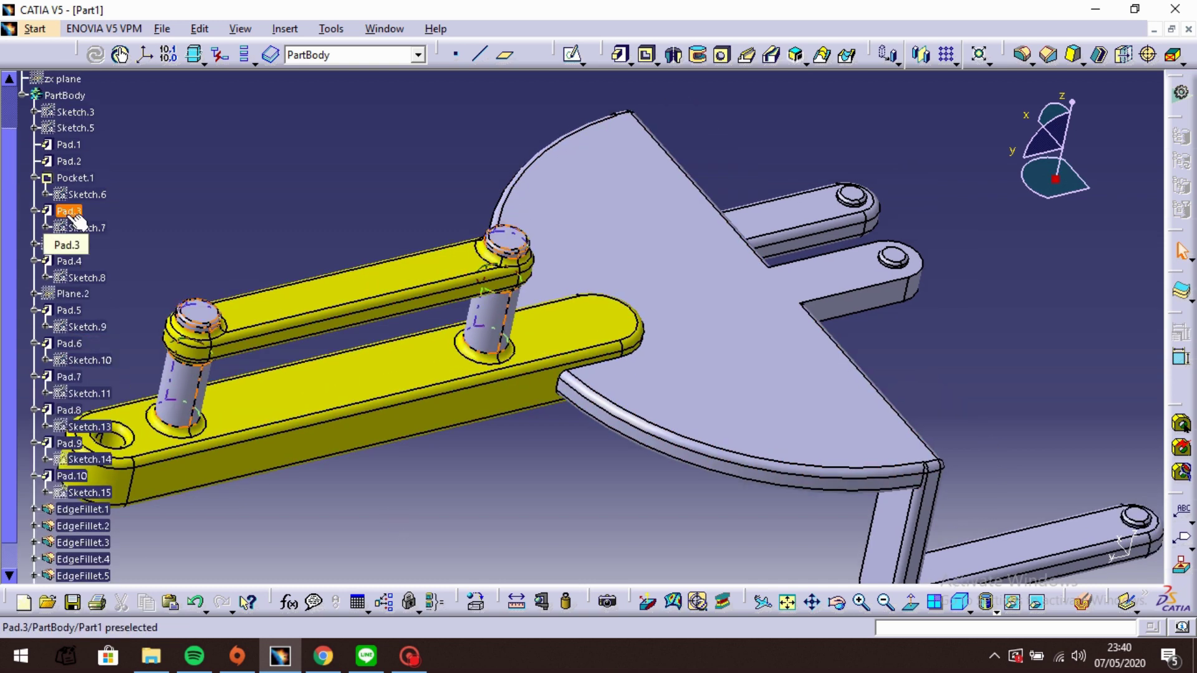
right_click(74, 215)
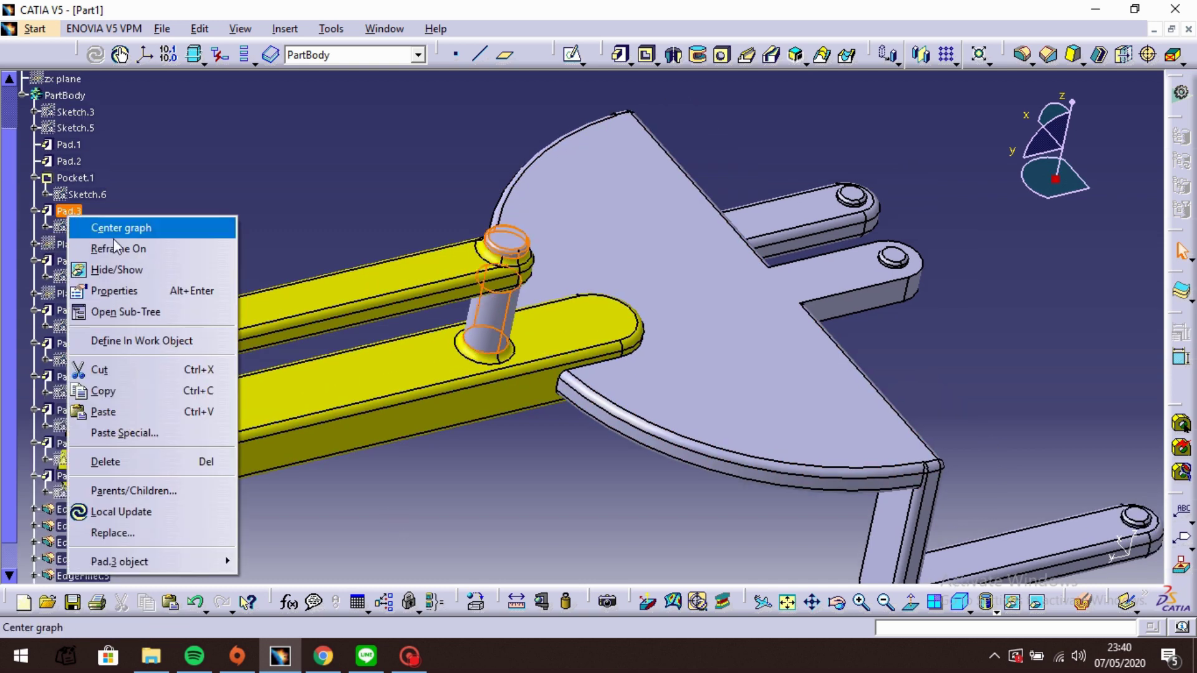
left_click(131, 291)
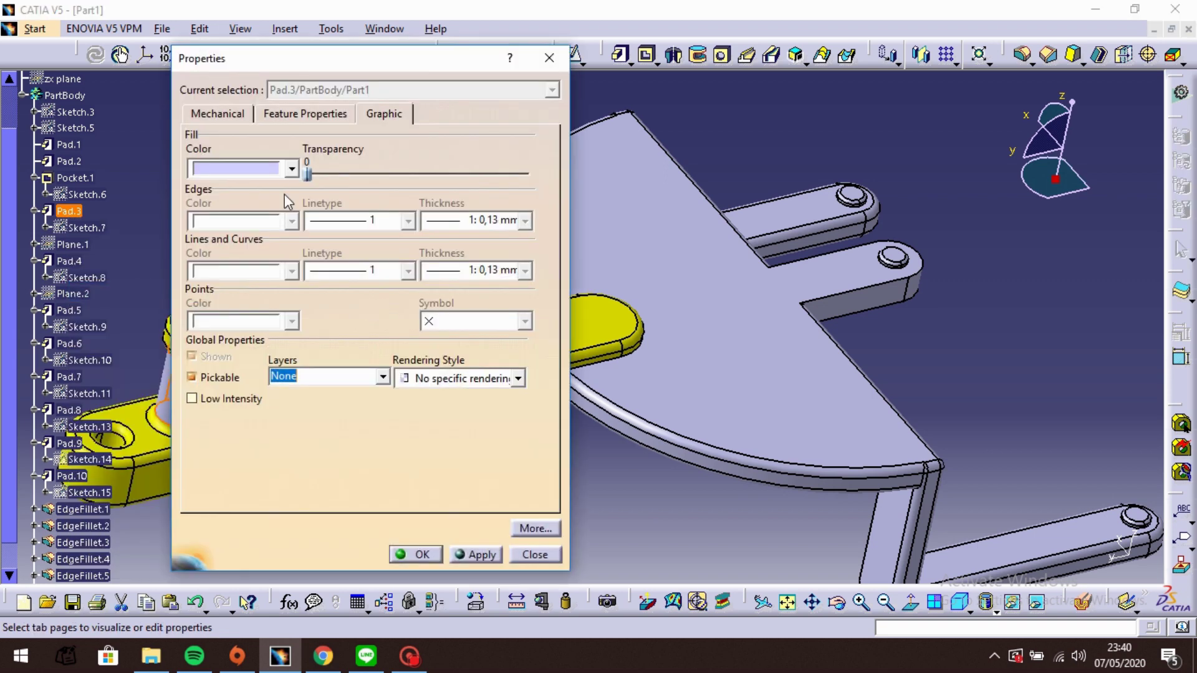
left_click(274, 168)
left_click(270, 282)
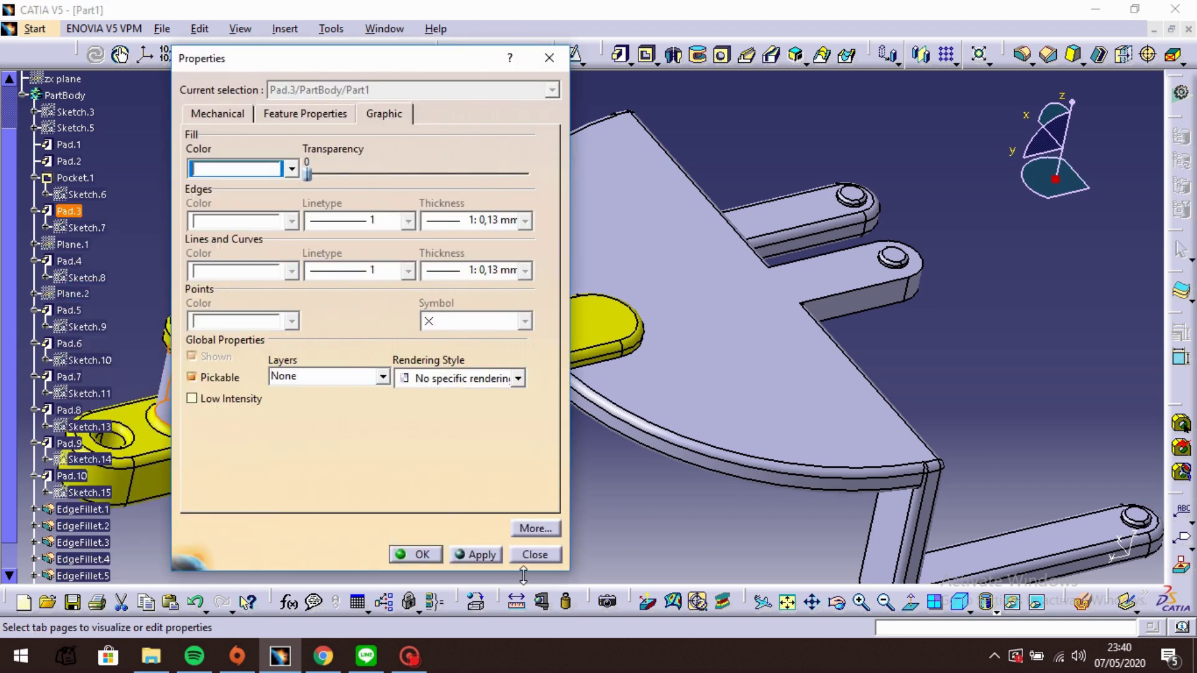
left_click(485, 557)
left_click(419, 554)
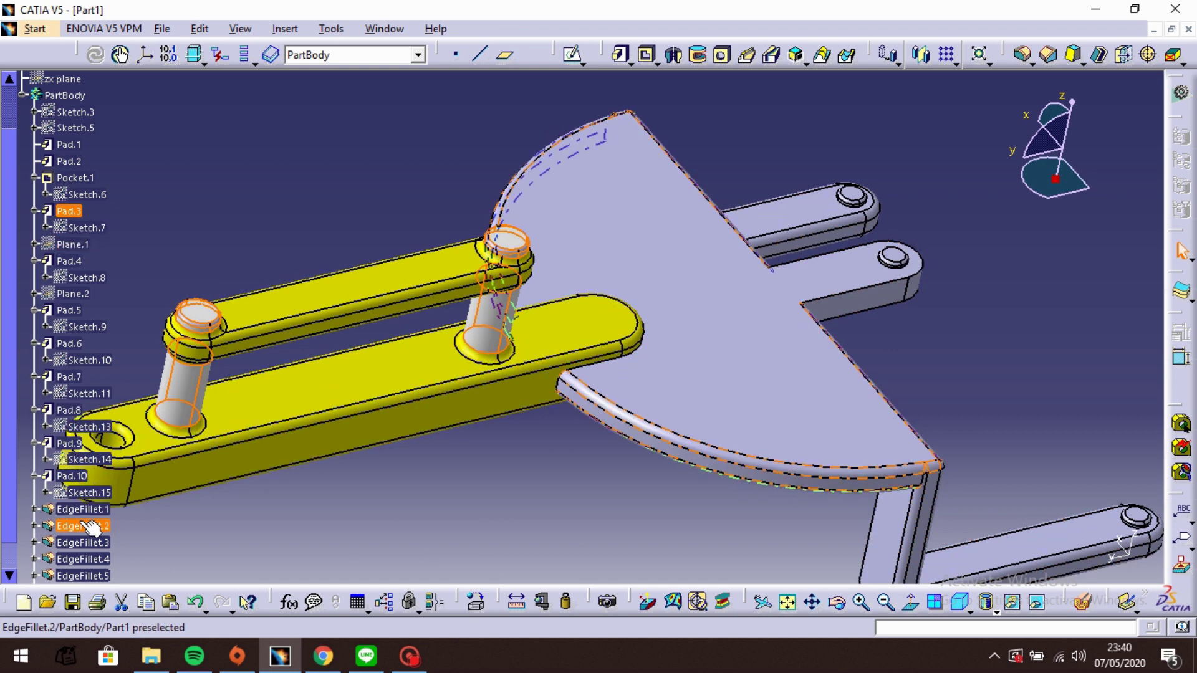
- Set the fill colour of Pad.5, the bent legs under the half-circle plate, to white
scroll(92, 531, "down", 1)
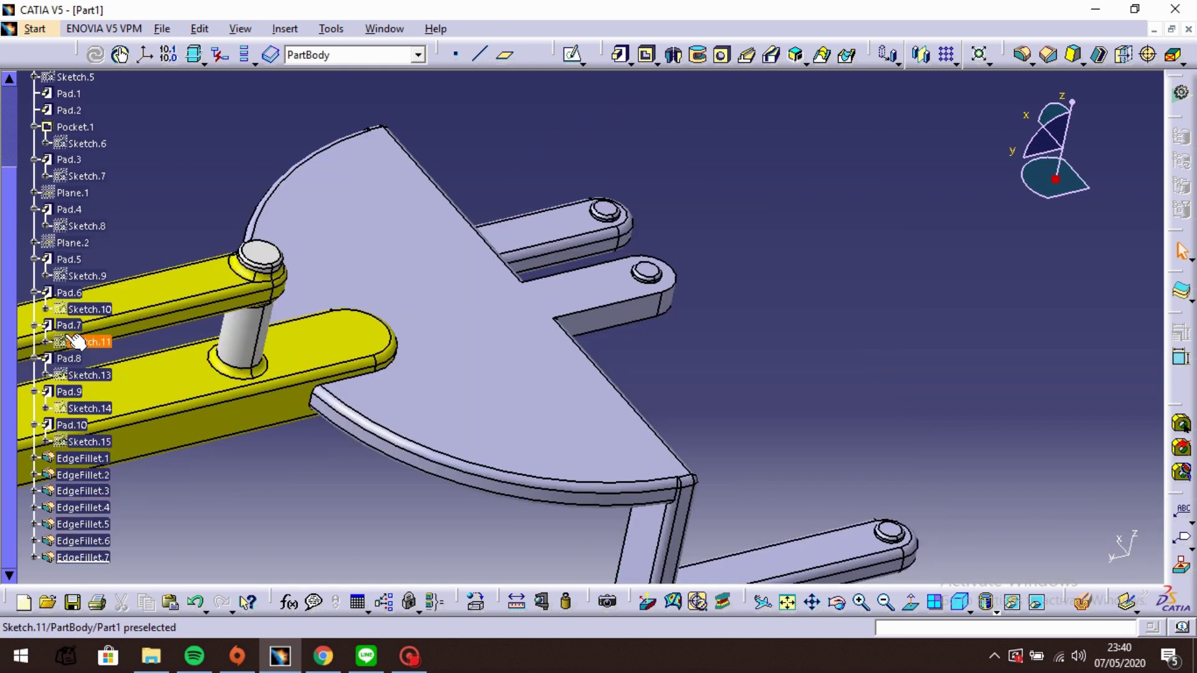
right_click(70, 260)
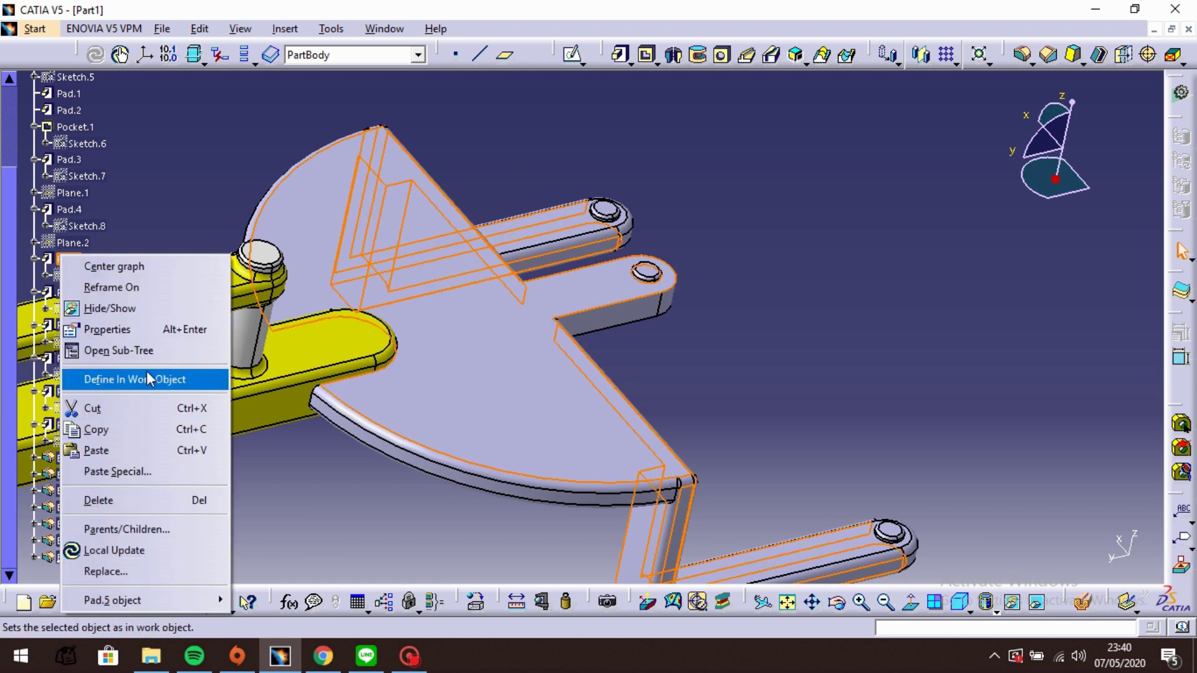
left_click(147, 332)
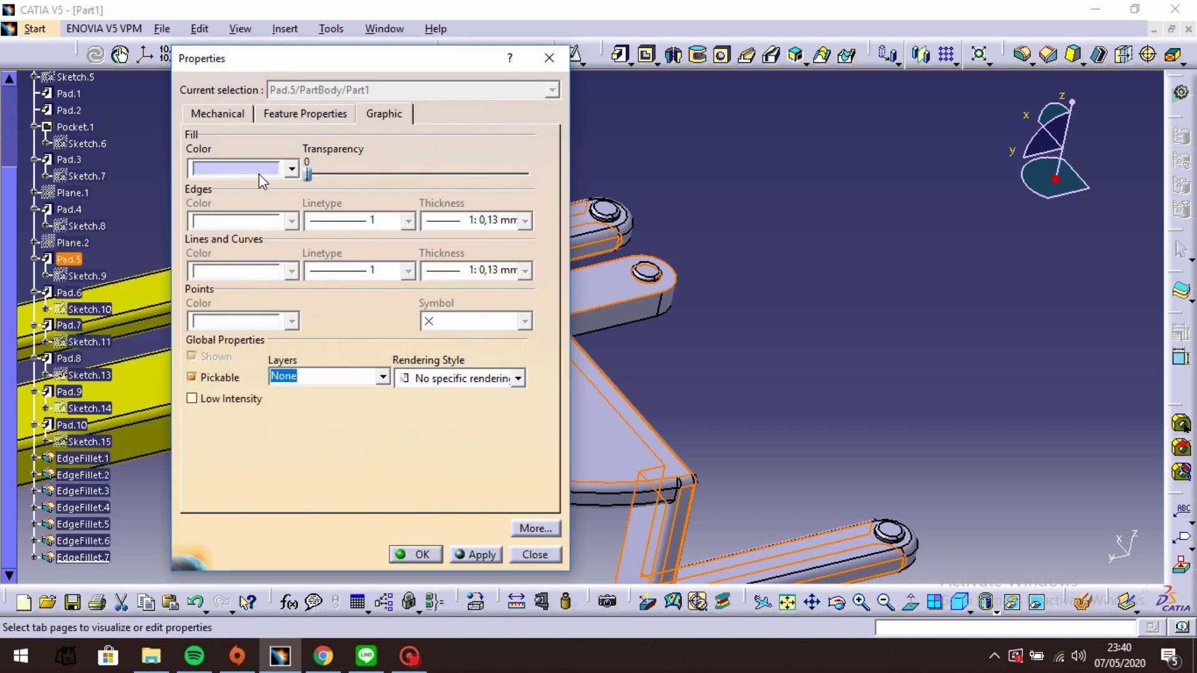
left_click(259, 174)
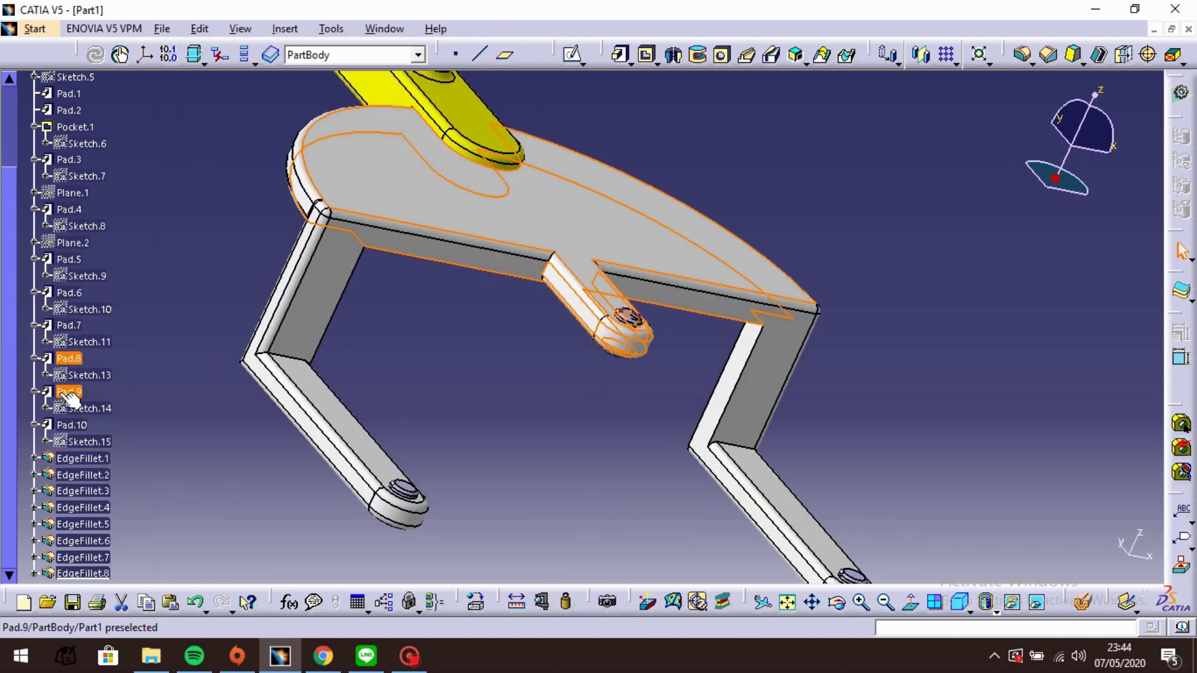
- Set the fill colour of Pad.9, the small stud at the end of the central arm, to yellow
left_click(67, 393)
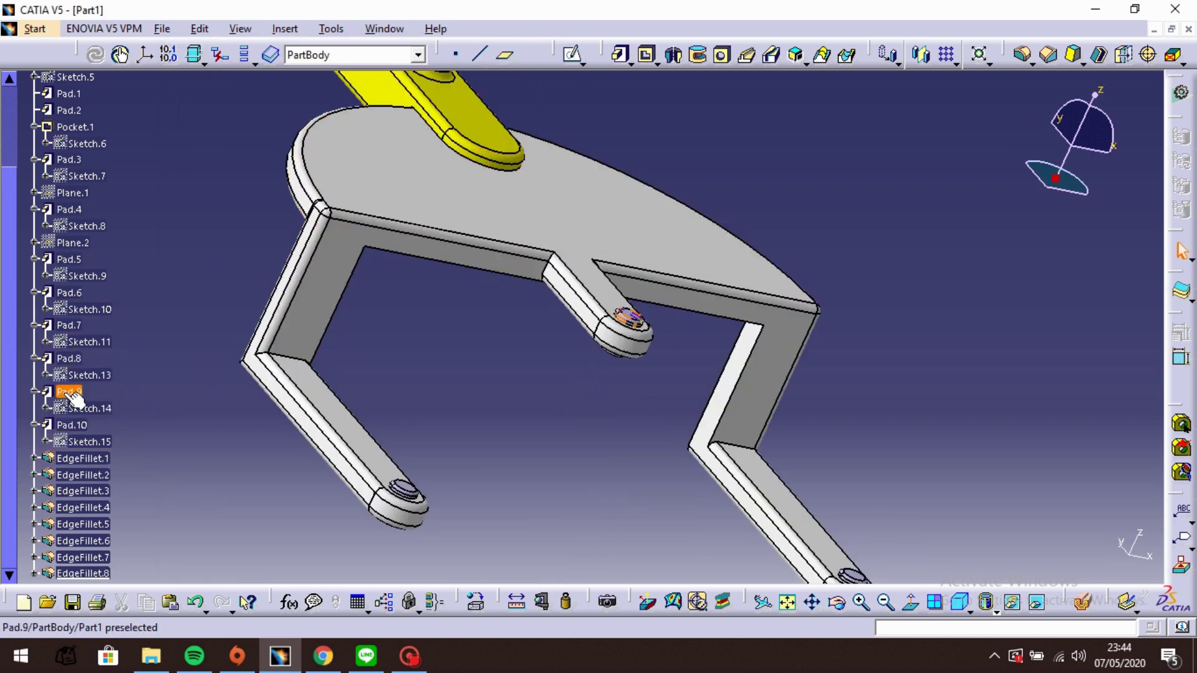
right_click(65, 396)
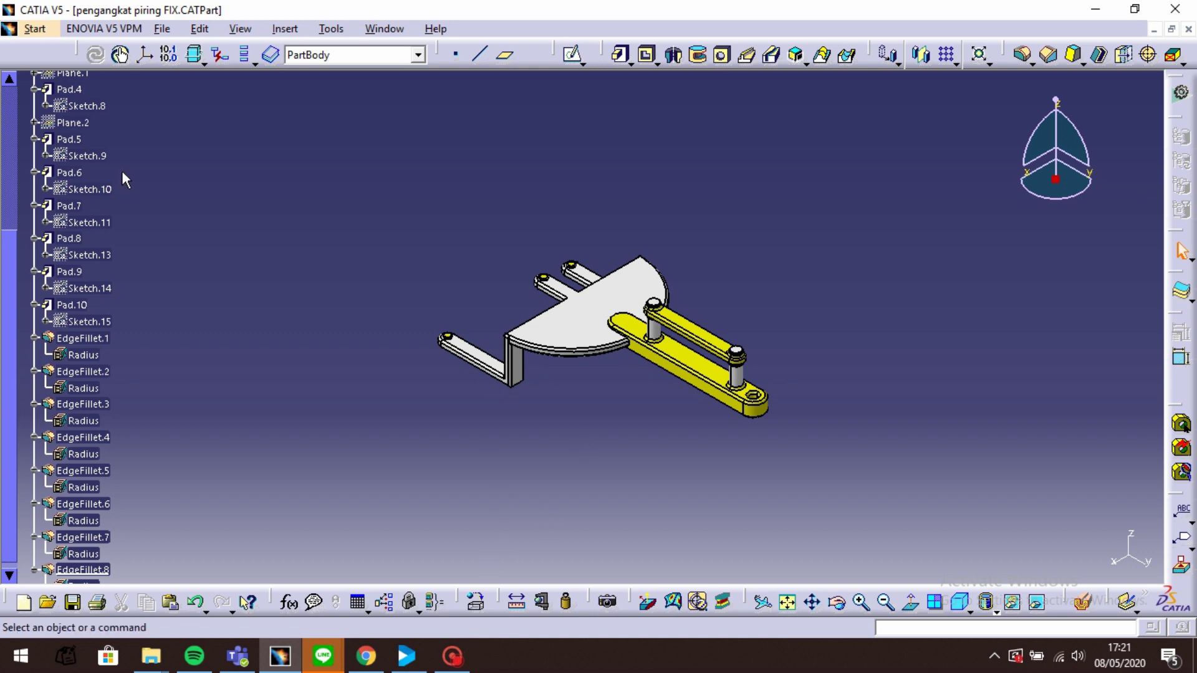
- Apply the Aluminium metal material from the Default Material Catalog to the whole Part1
scroll(29, 125, "up", 5)
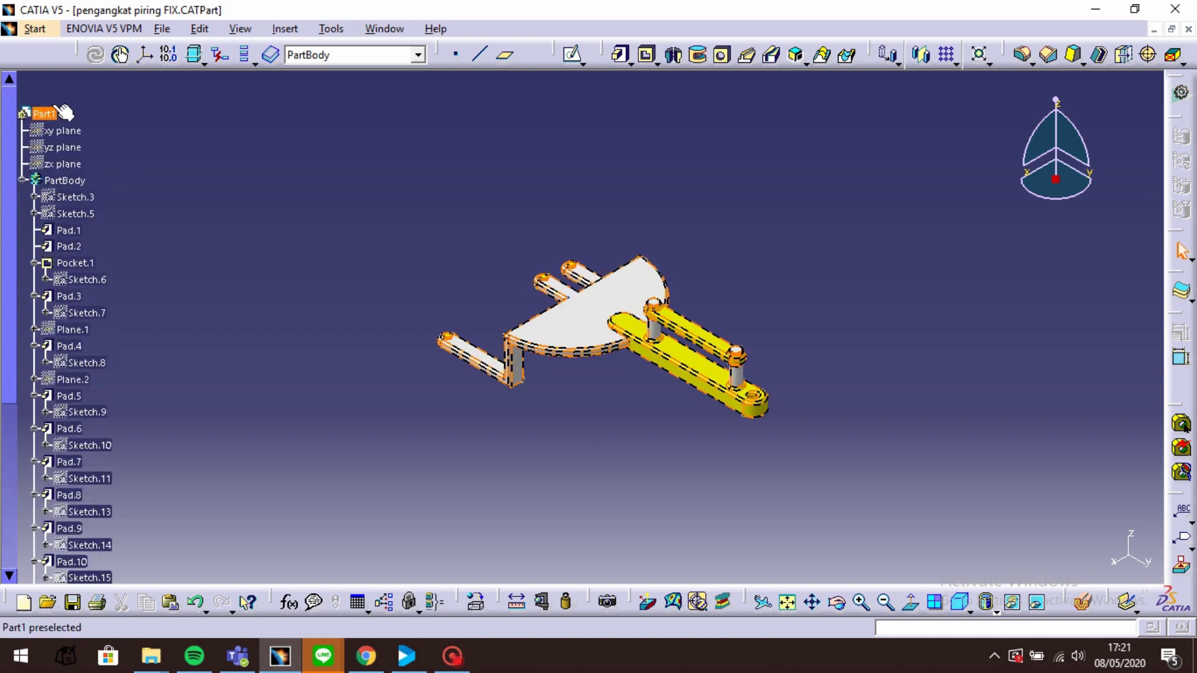
left_click(38, 112)
left_click(476, 602)
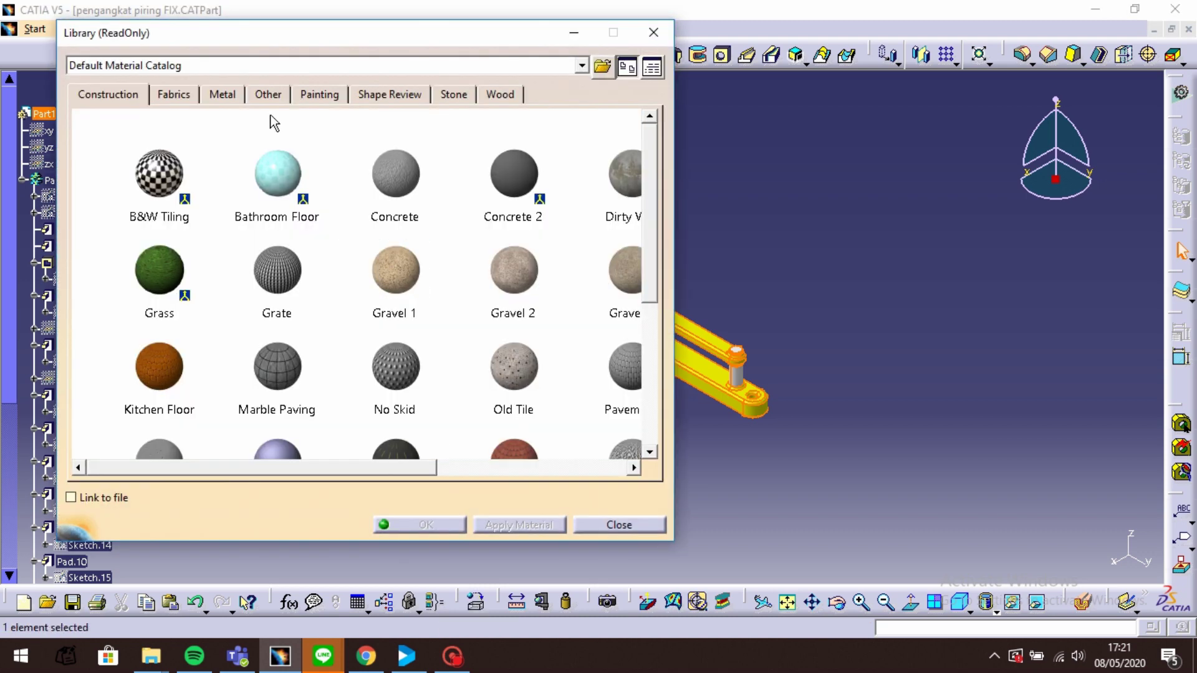
left_click(222, 94)
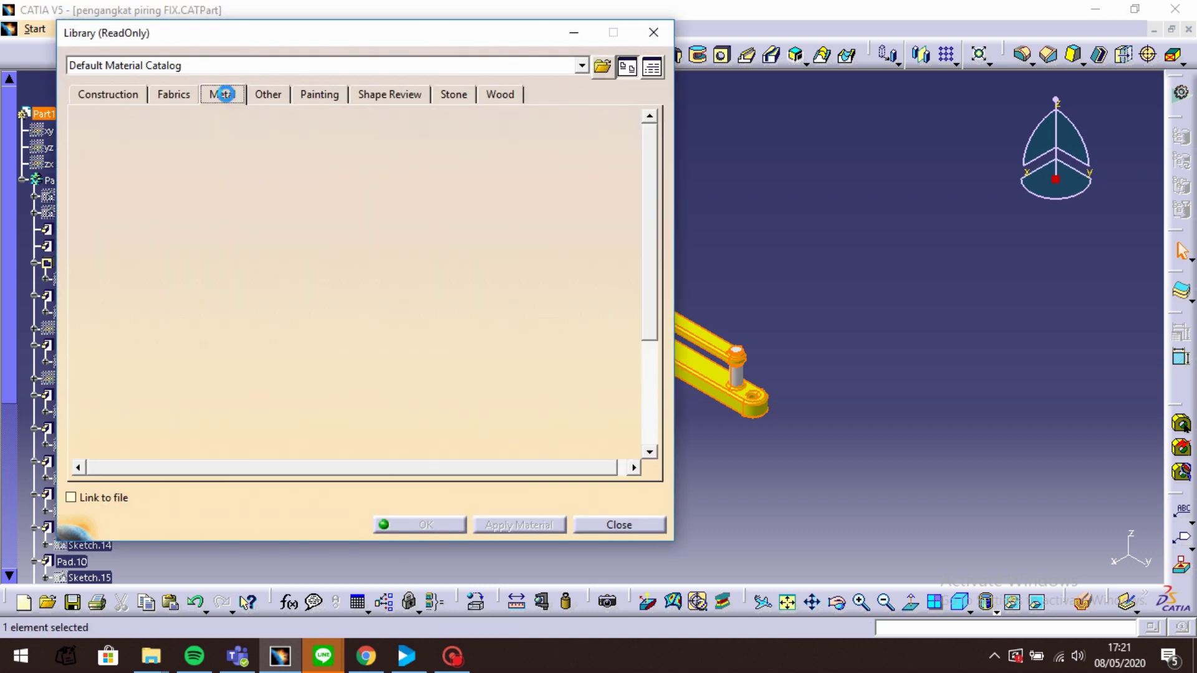
left_click(163, 181)
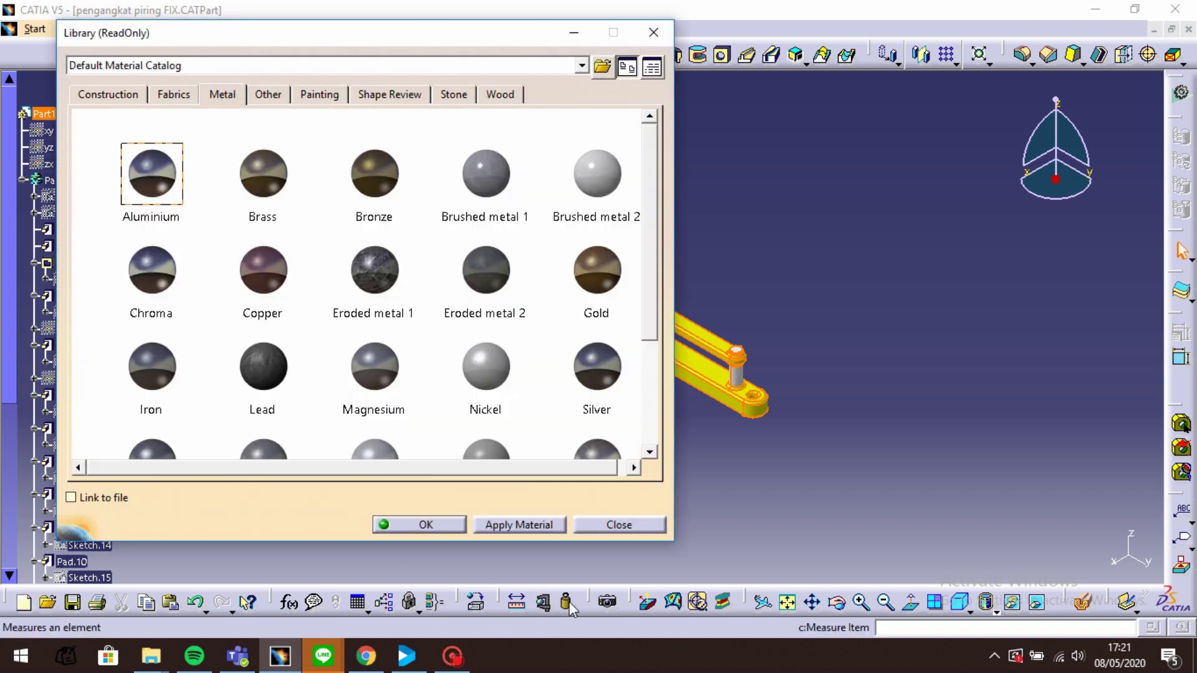
left_click(543, 526)
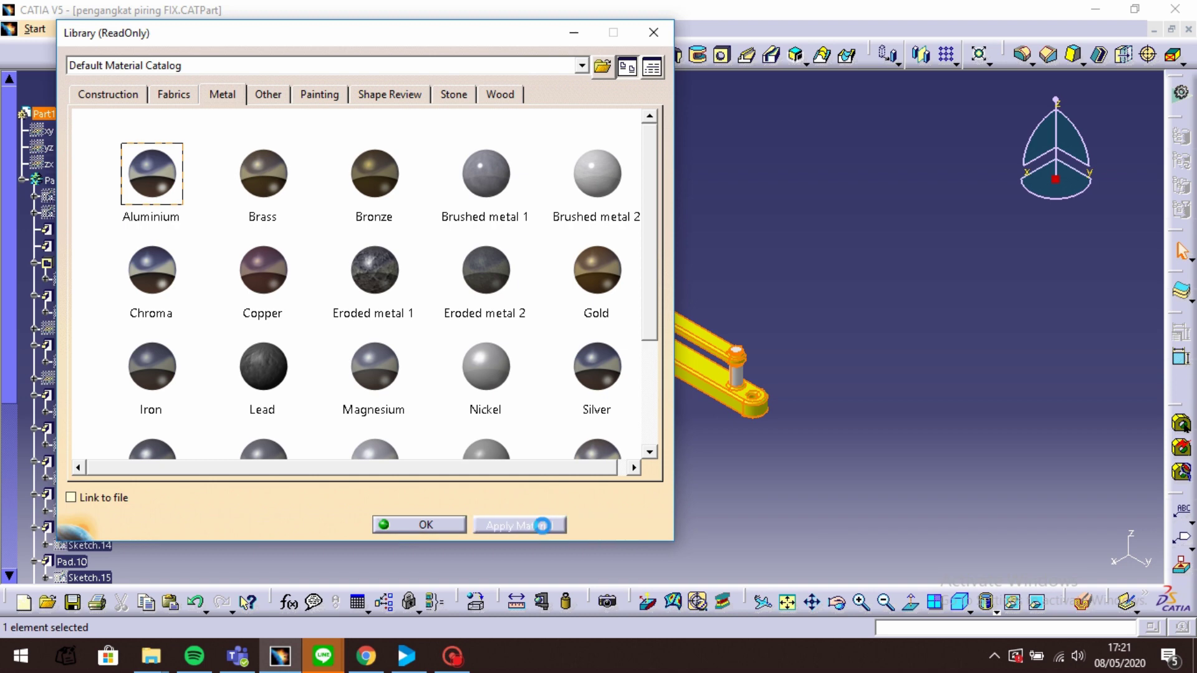
left_click(450, 526)
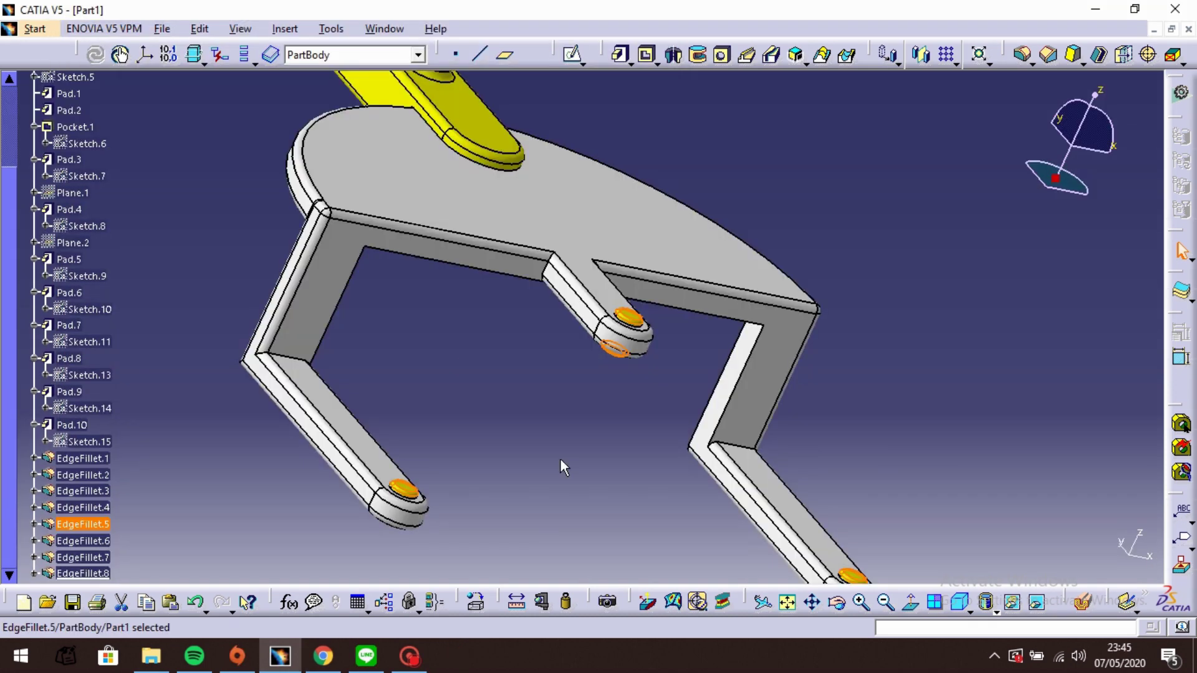
- Show the coloured part in a four-view layout
left_click(935, 602)
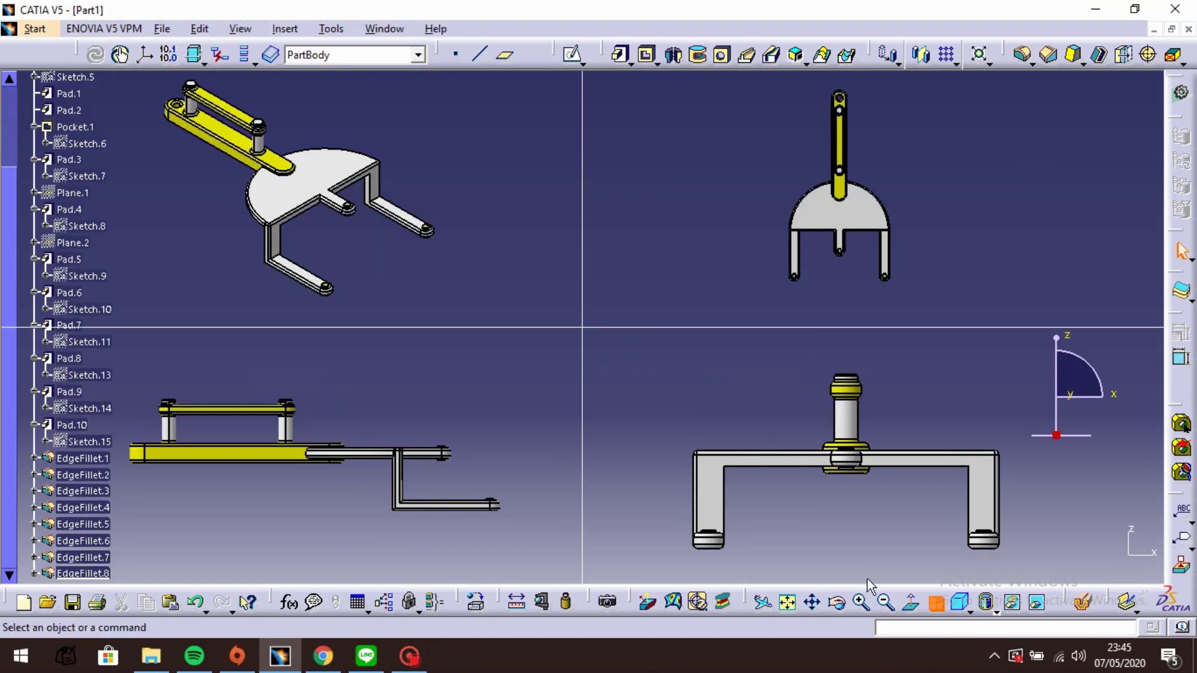